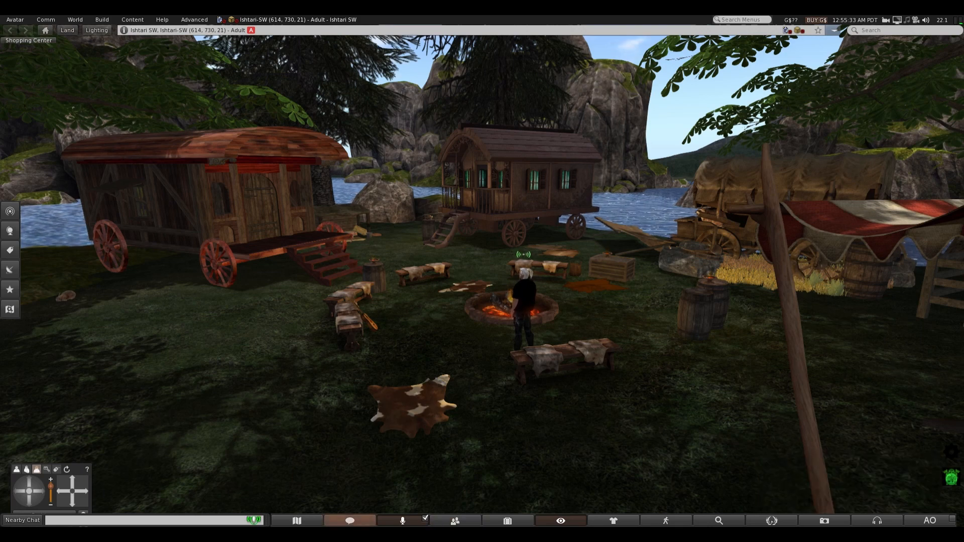
- Turn the avatar around beside the fire pit to survey the wagons, benches and forest of the camp
key(Left)
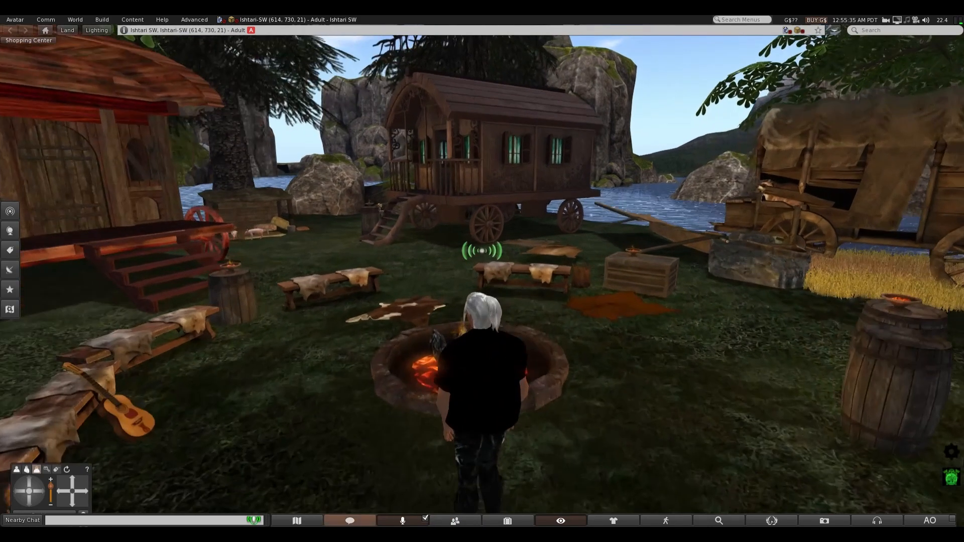
key(Left)
key(Left)
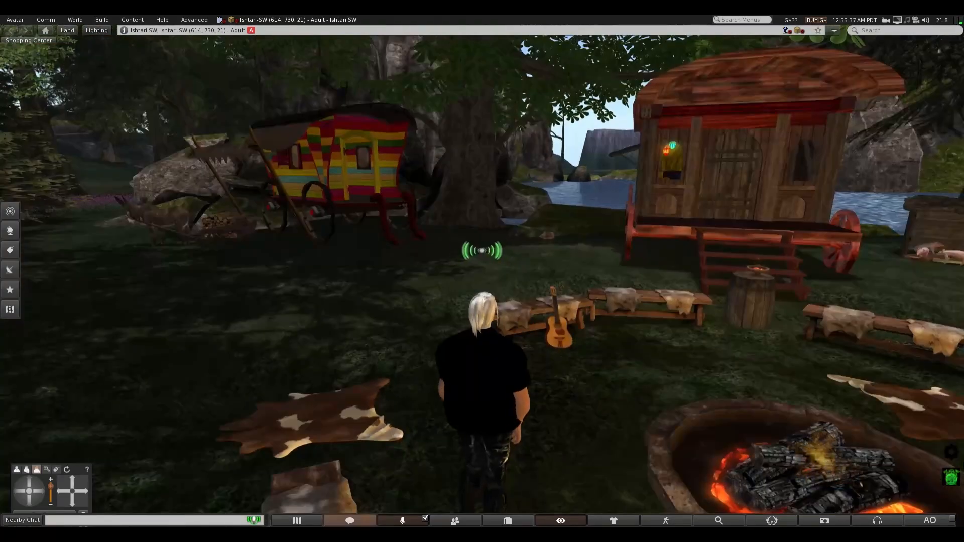
key(Left)
key(Left)
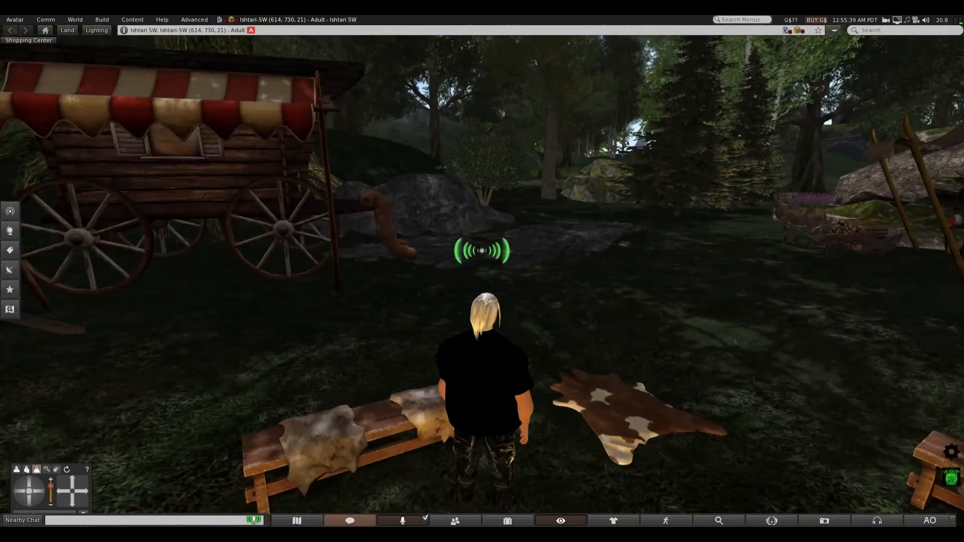
key(Right)
key(Right)
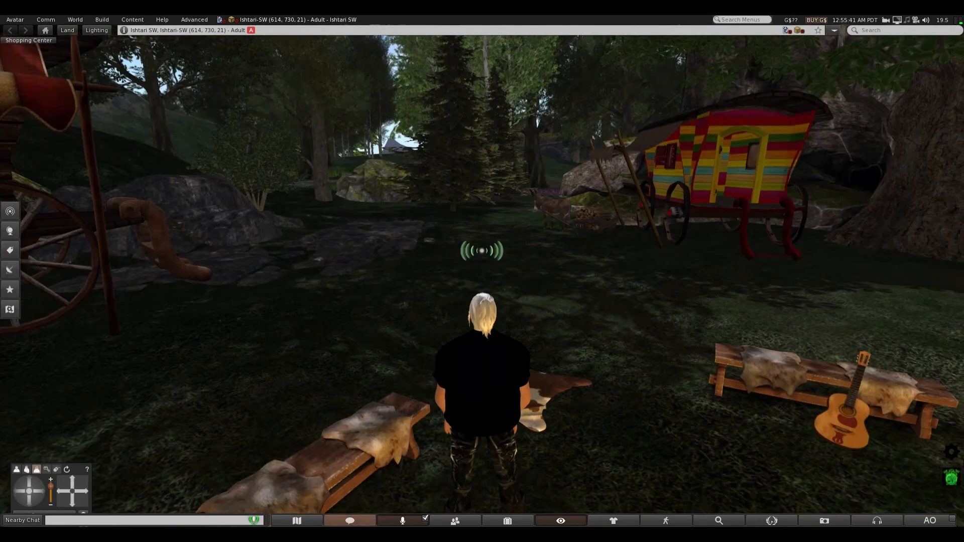
key(Right)
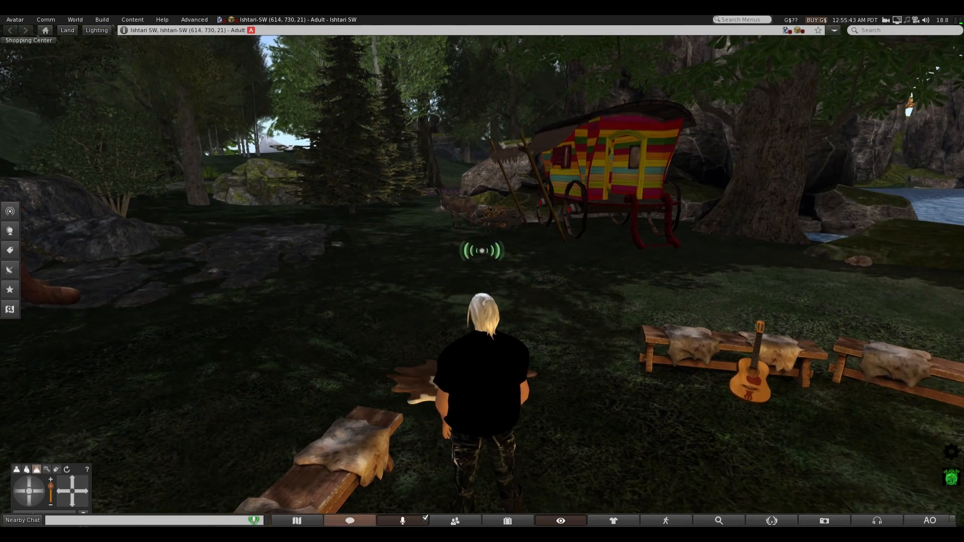
key(Right)
key(Right)
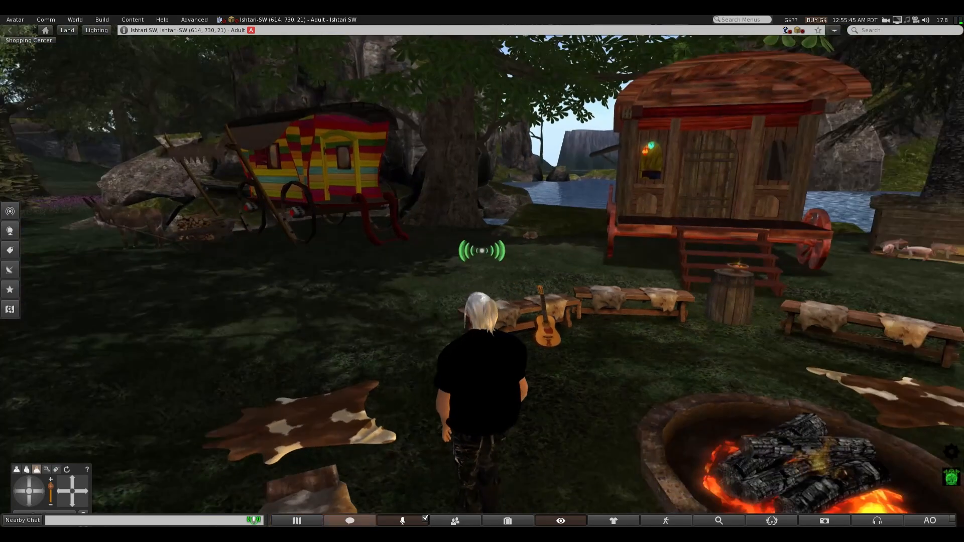
- Walk the avatar between the large tree and the red-wheeled wooden wagon to the mossy edge of the lake
key(Up)
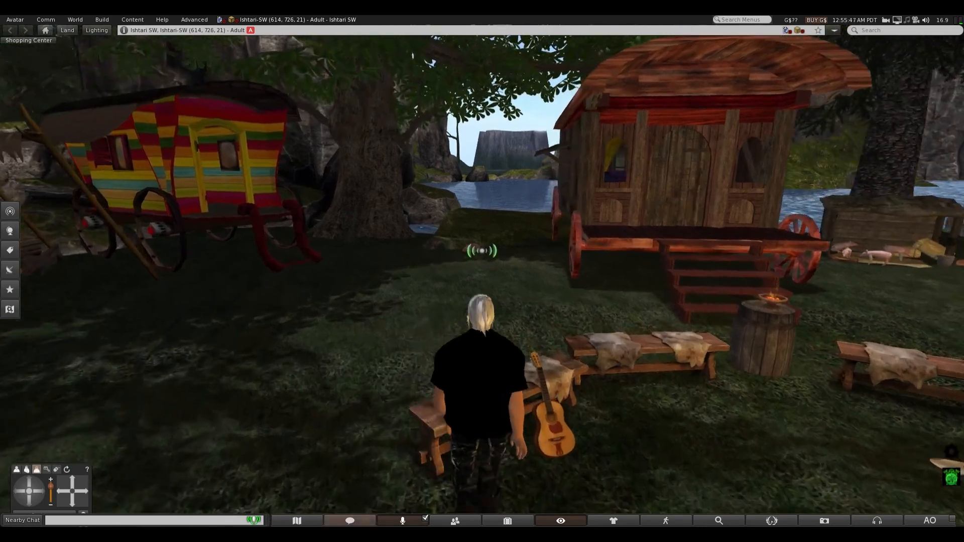
key(Up)
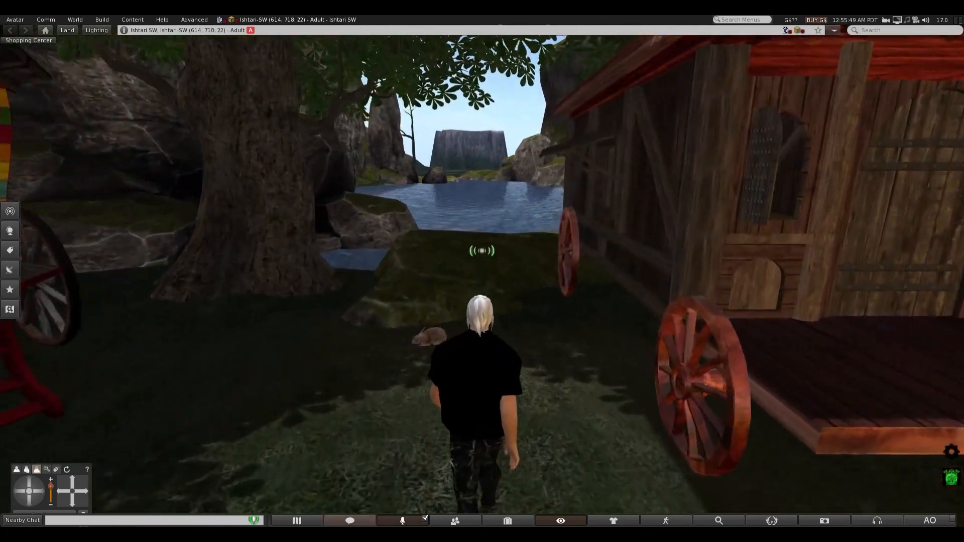
key(Up)
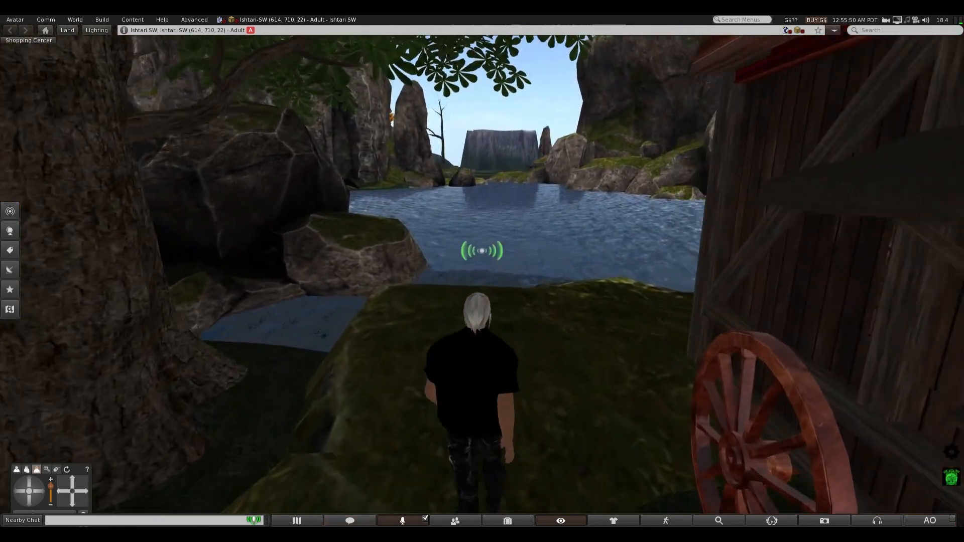
key(Up)
key(Right)
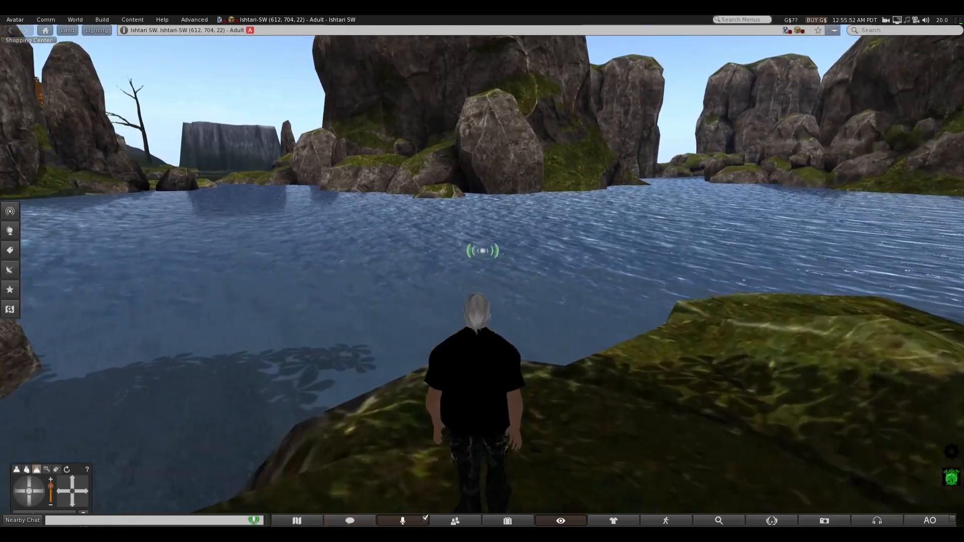
- Position the avatar on the mossy shore to view the lake and the distant flat-topped rock between the cliffs
key(Left)
key(Left)
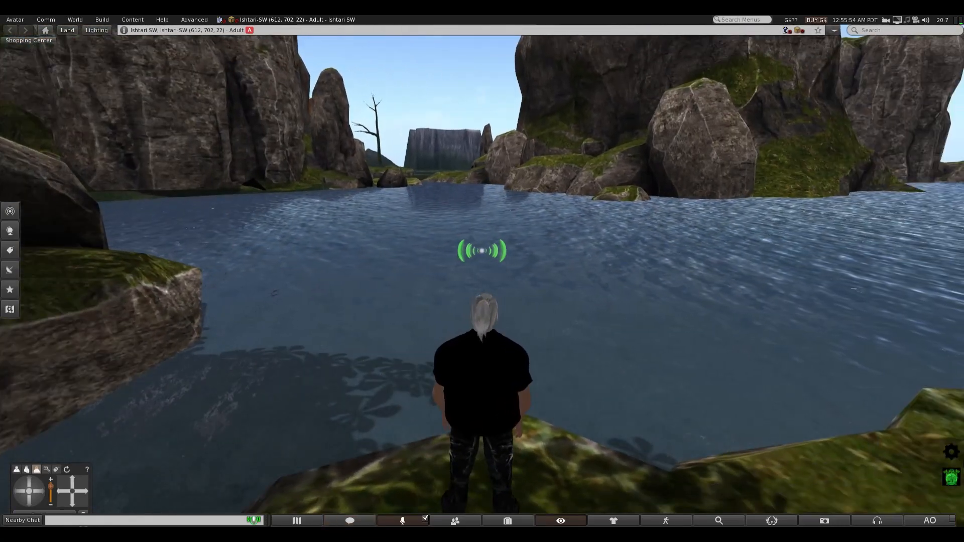
key(Down)
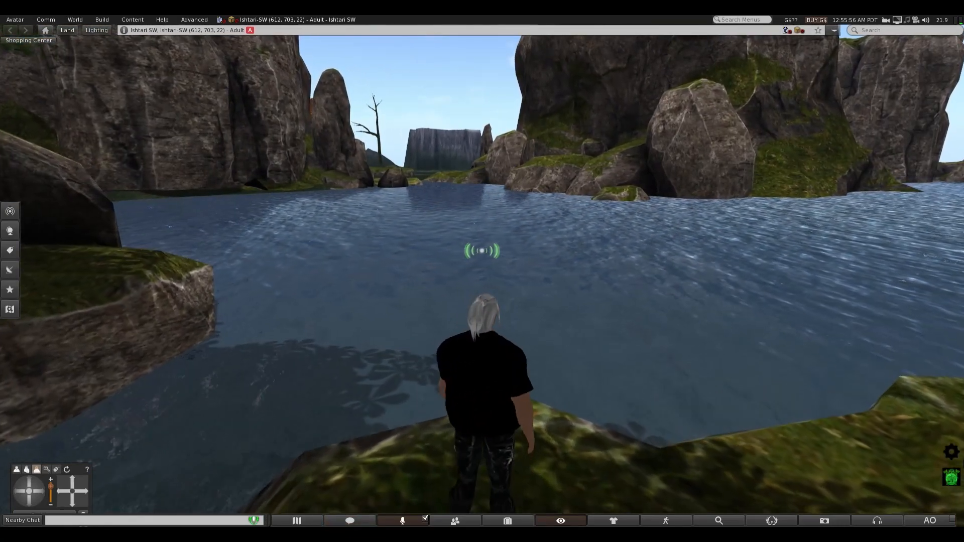
key(Left)
key(Left)
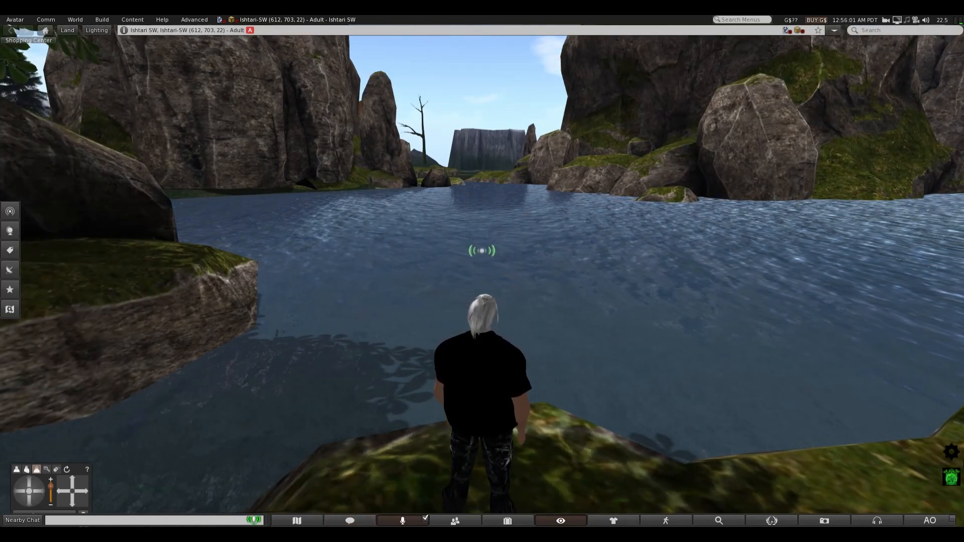
- Take off from the shore, fly out over the lake and turn back to face the wagon camp
key(Page_Up)
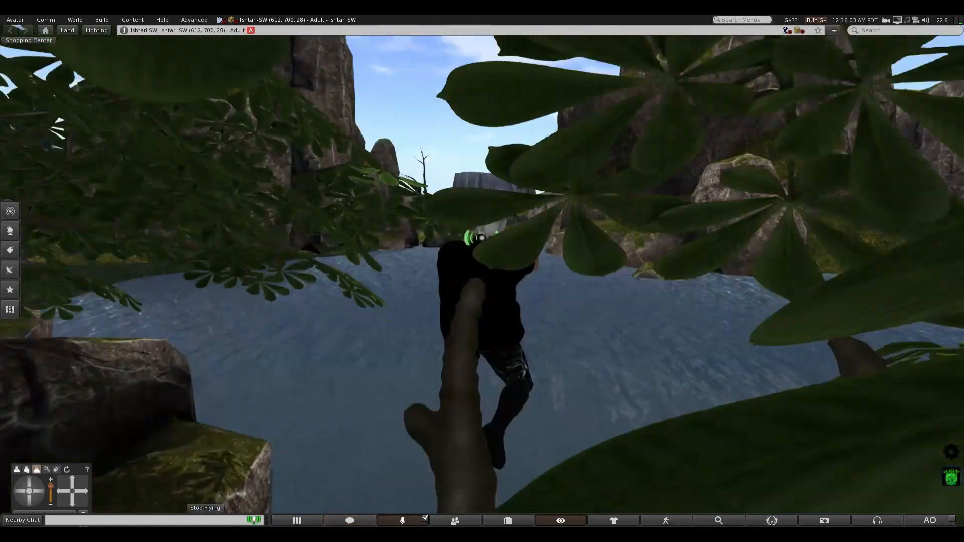
key(Up)
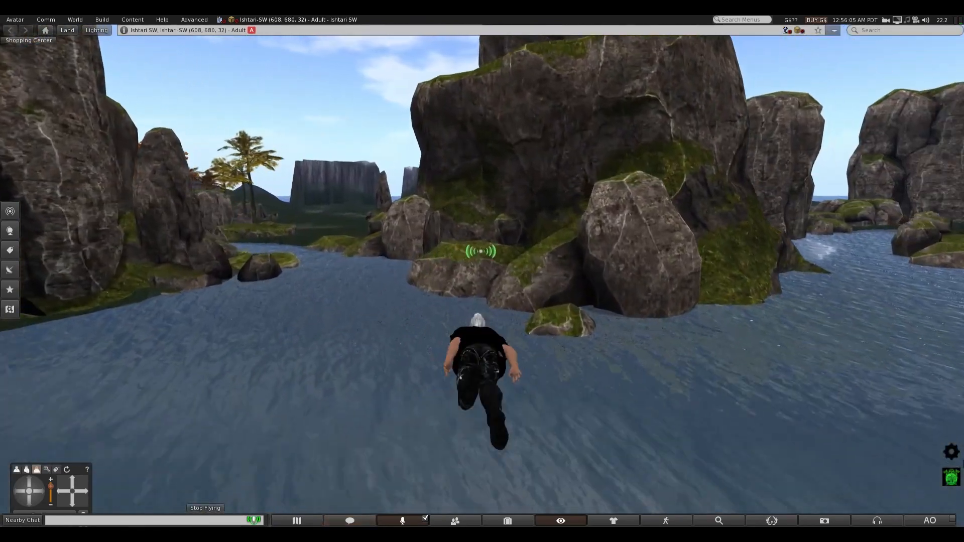
key(Left)
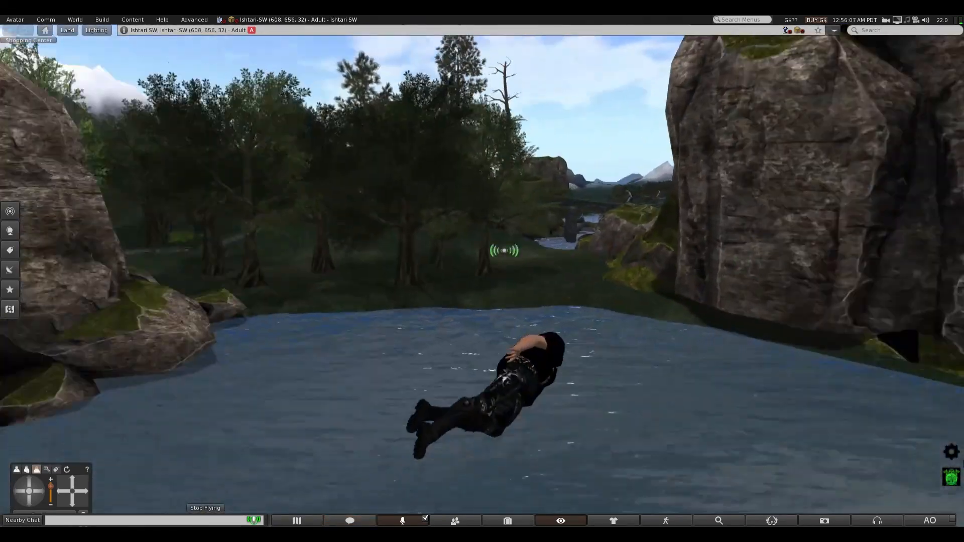
key(Left)
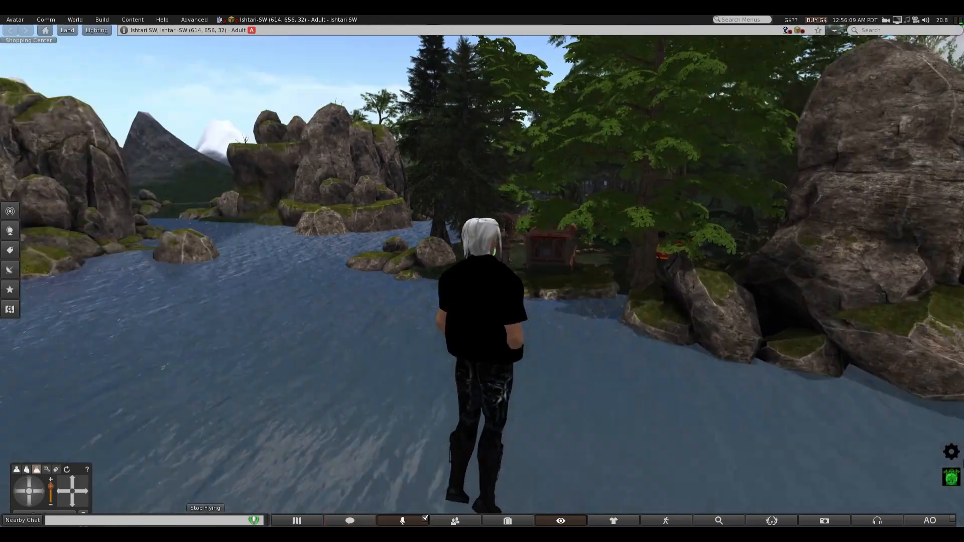
- Fly around the wagon camp and along the water channel between the rocky island and the wooded shore
key(Up)
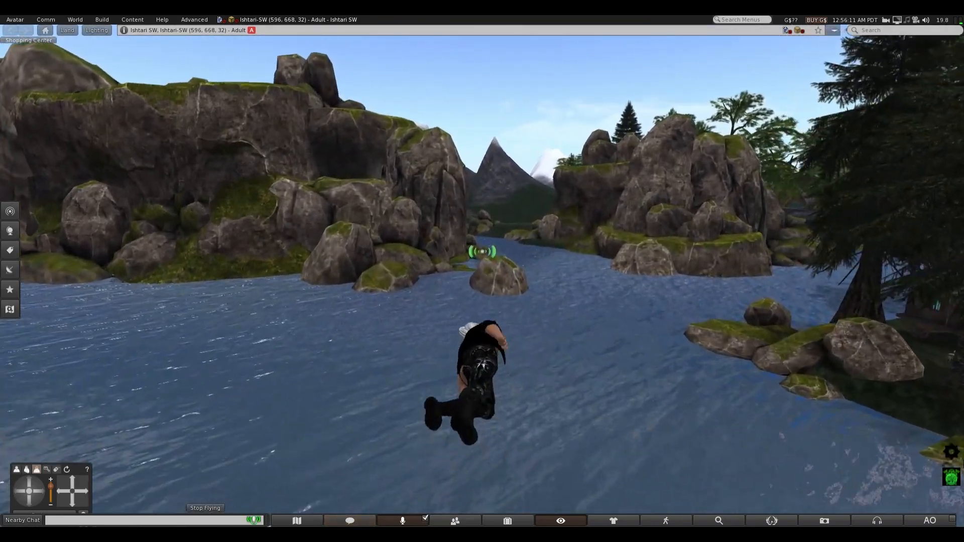
key(Right)
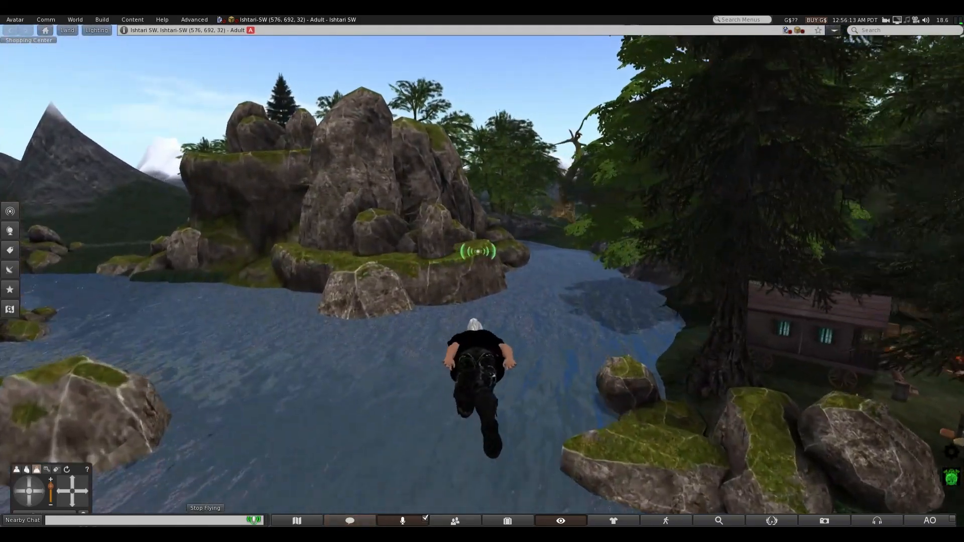
key(Up)
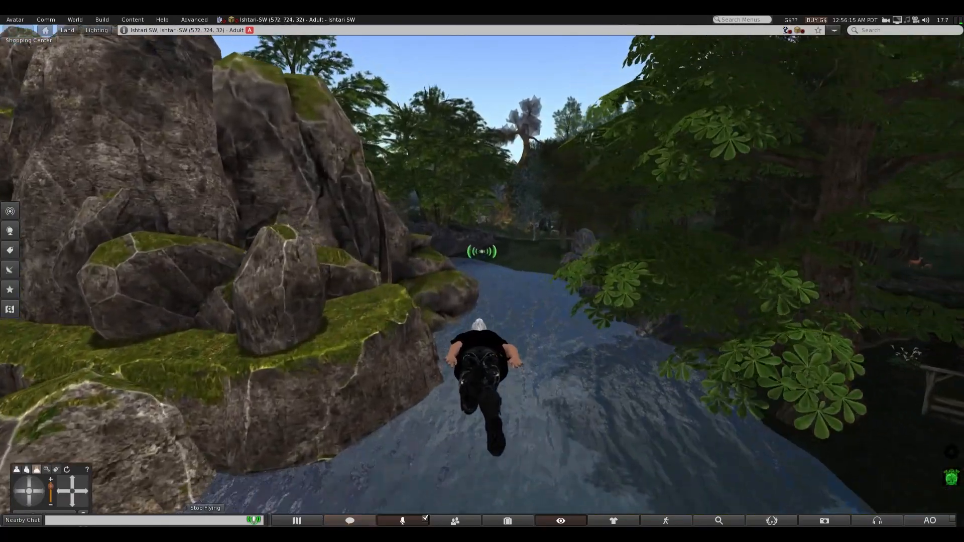
key(Up)
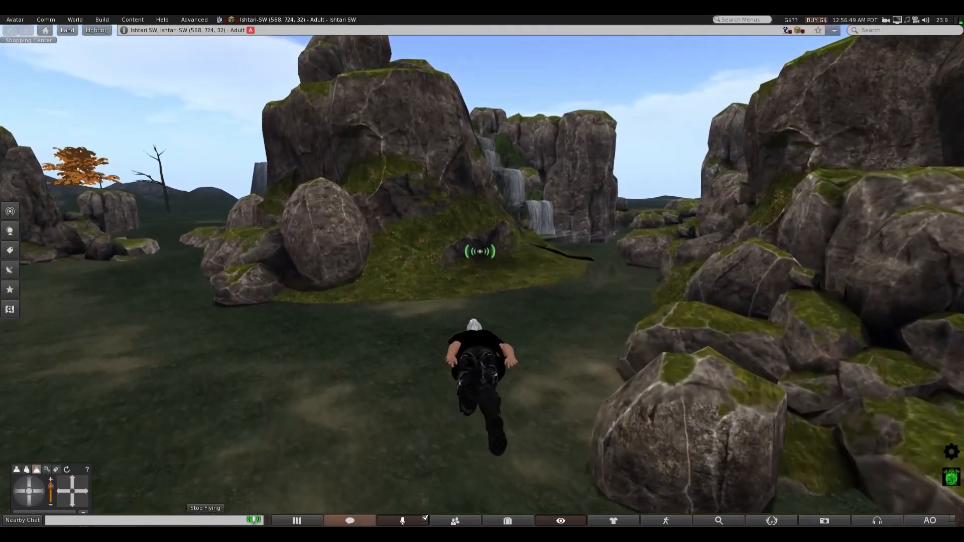
- Fly over the grassland past the tall rocks and autumn trees to the stone bridge over the gravel riverbed
key(Up)
key(Left)
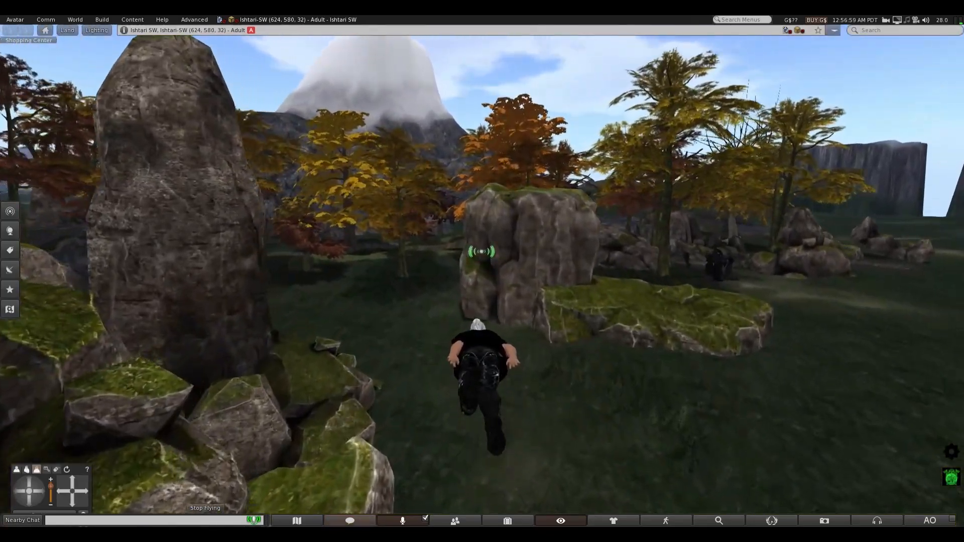
key(Up)
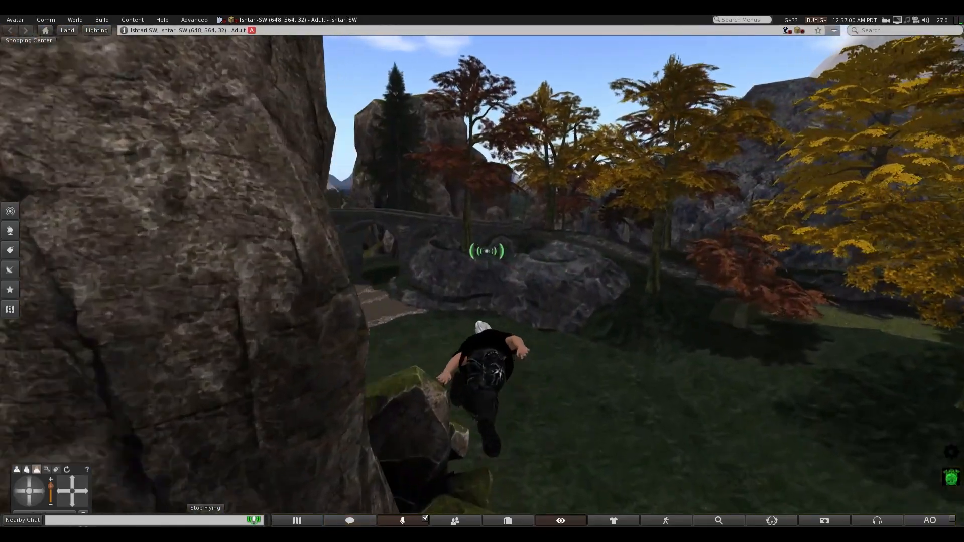
key(Left)
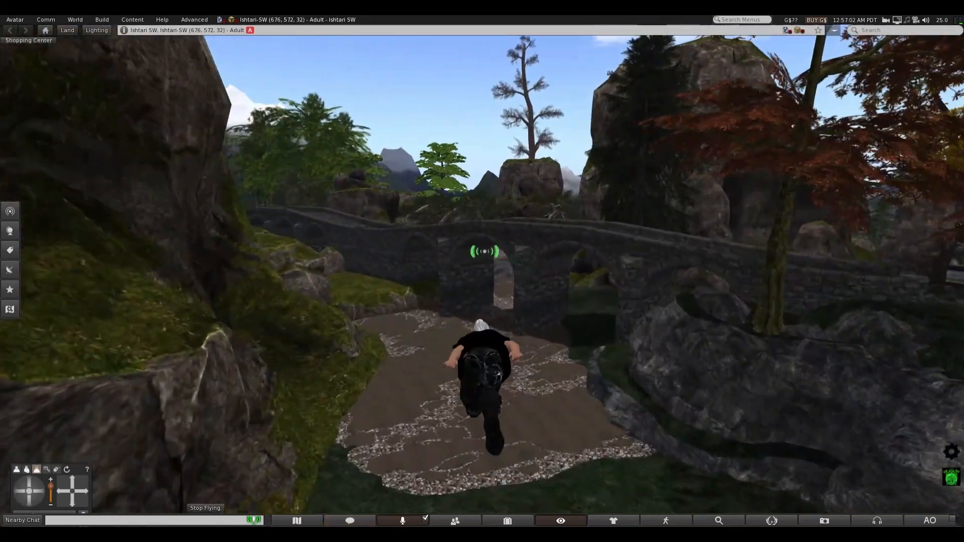
key(Up)
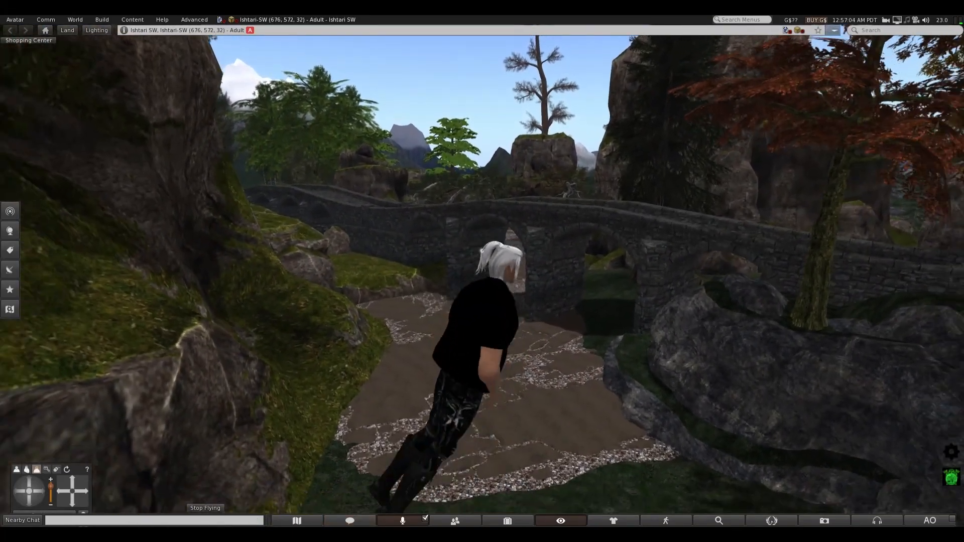
- Fly alongside the stone bridge and across its cobbled roadway to the mossy rocks on the far side
key(Up)
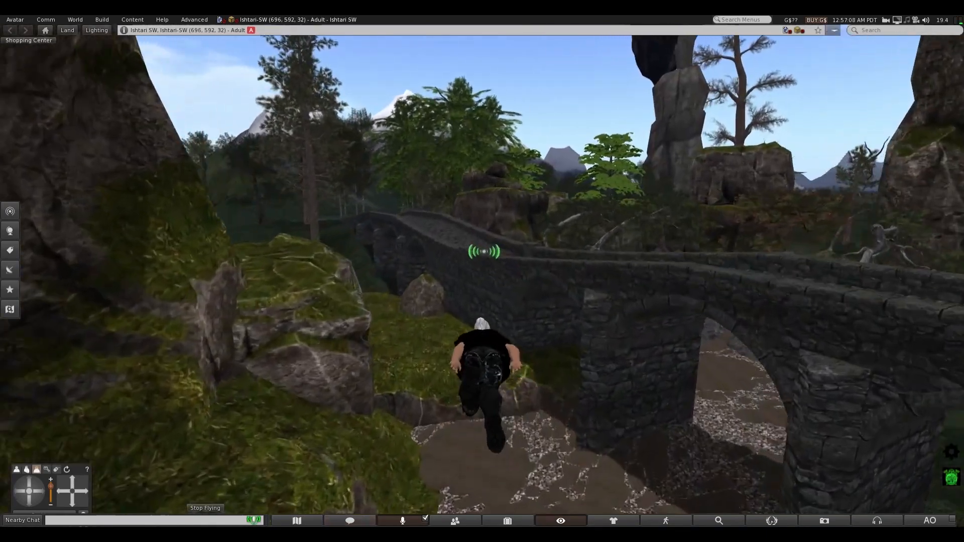
key(Up)
key(Right)
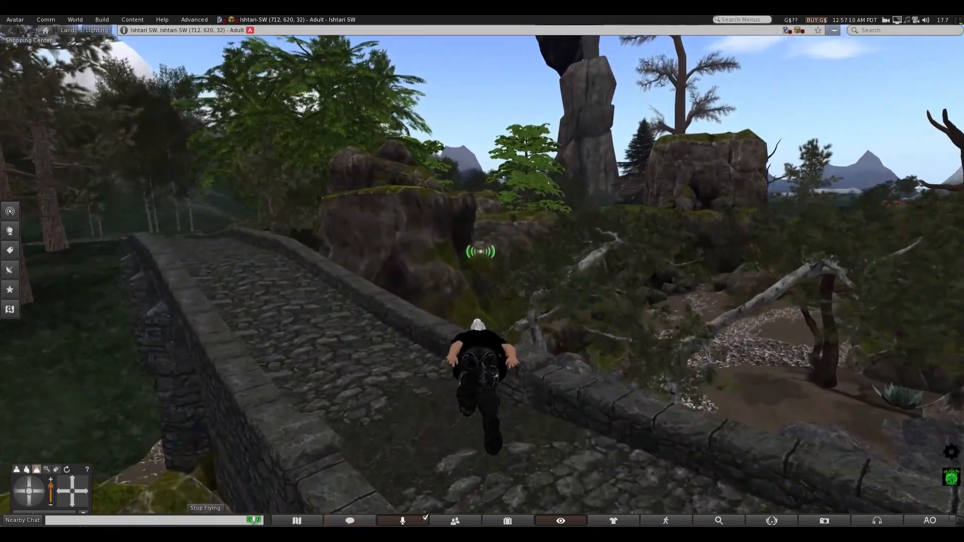
key(Right)
key(Up)
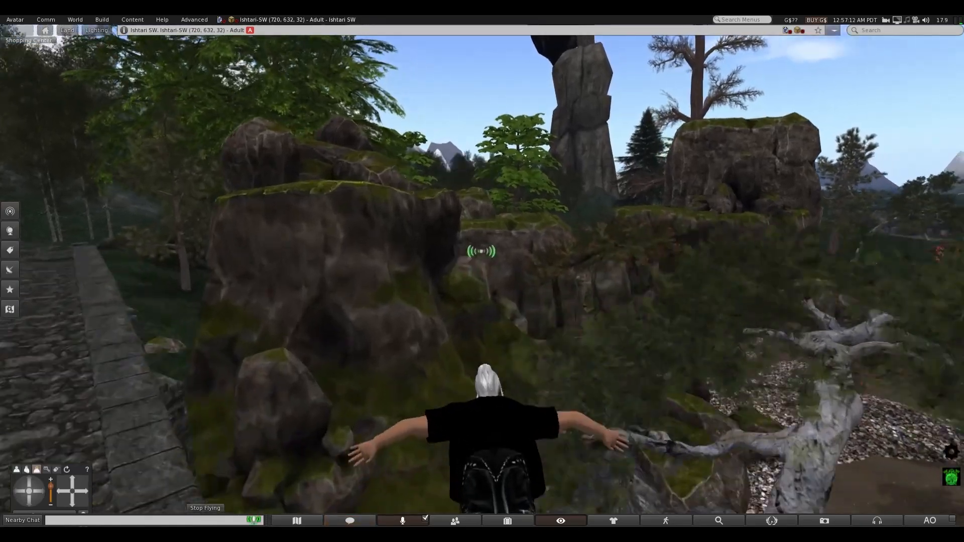
- Fly along the gravel riverbed beyond the bridge to the clearing between the large bare trees
key(Right)
key(Up)
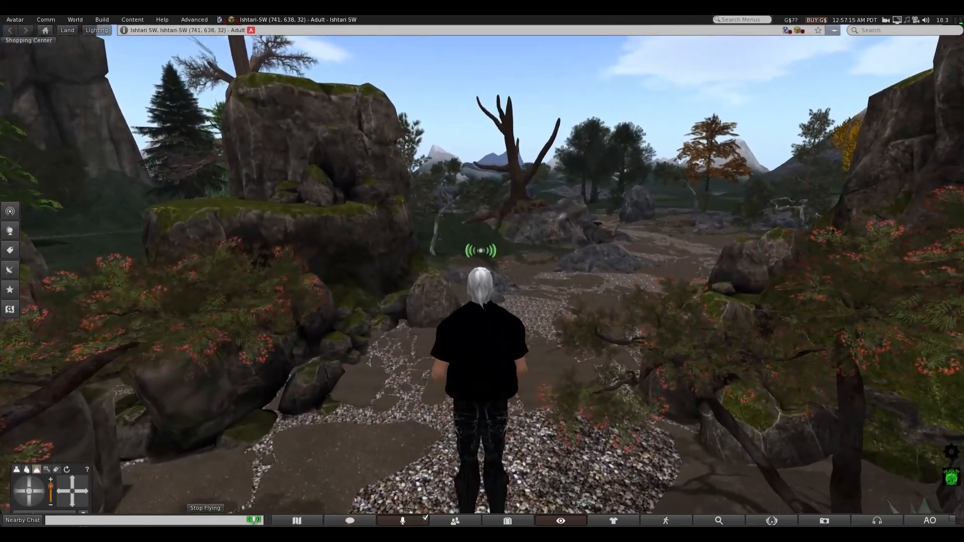
key(Up)
key(Right)
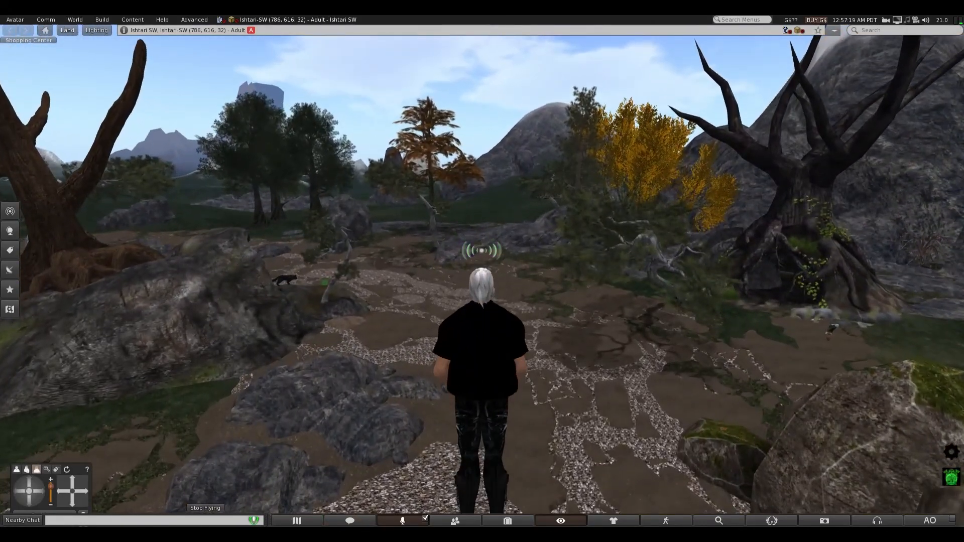
- Turn the avatar around in the clearing and fly back along the riverbed to the stone bridge
key(Left)
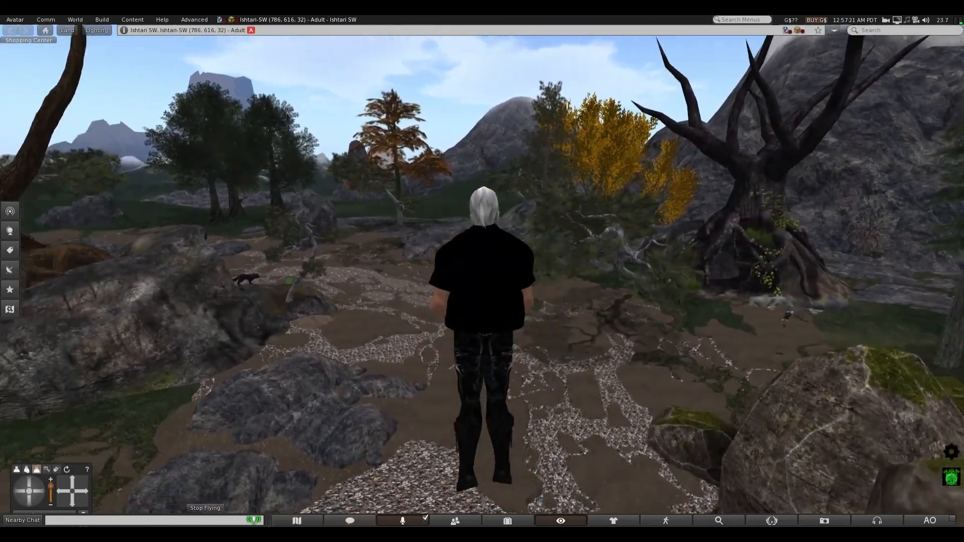
key(Left)
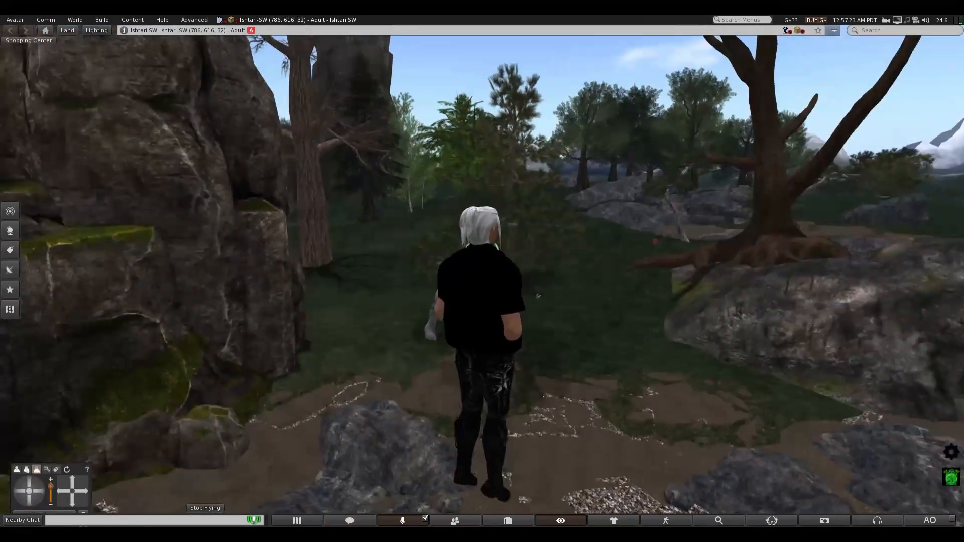
key(Left)
key(Up)
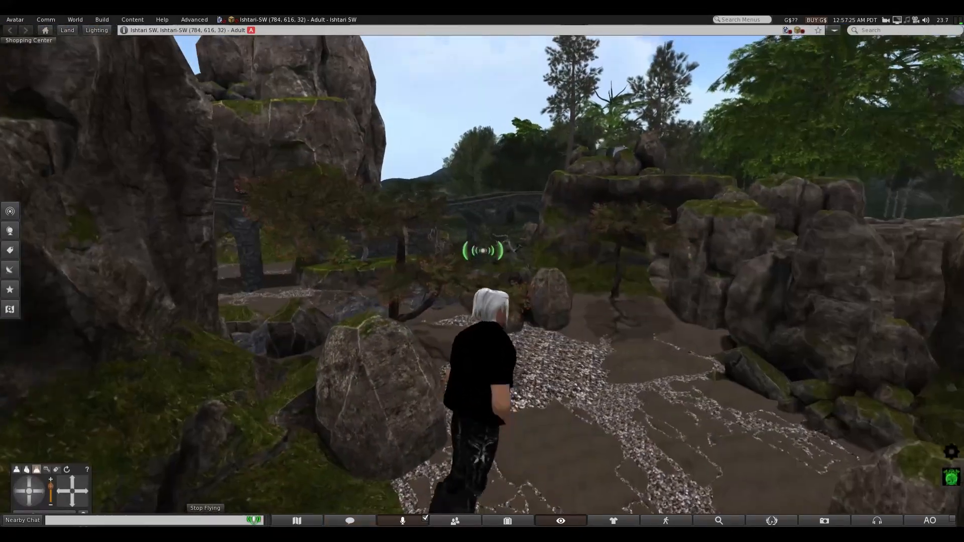
key(Up)
key(Left)
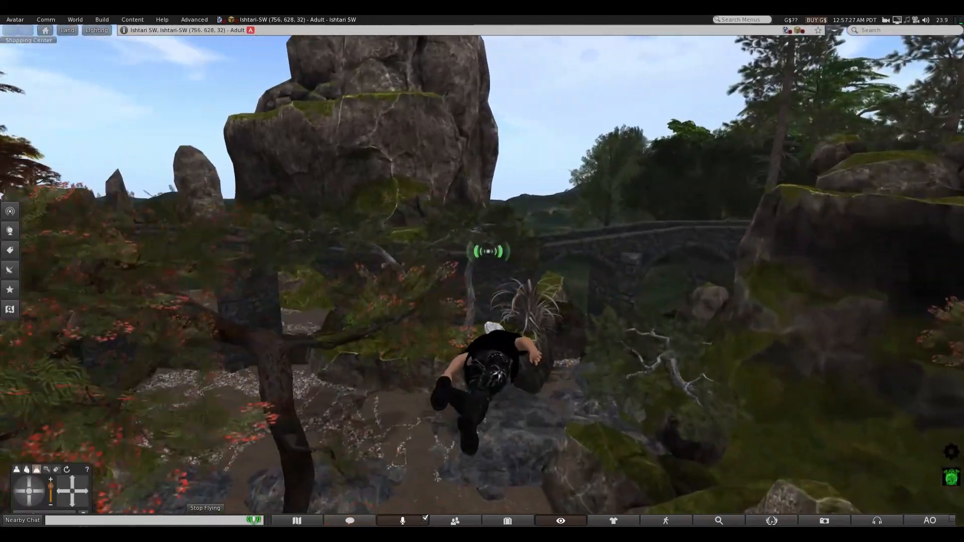
key(Up)
key(Left)
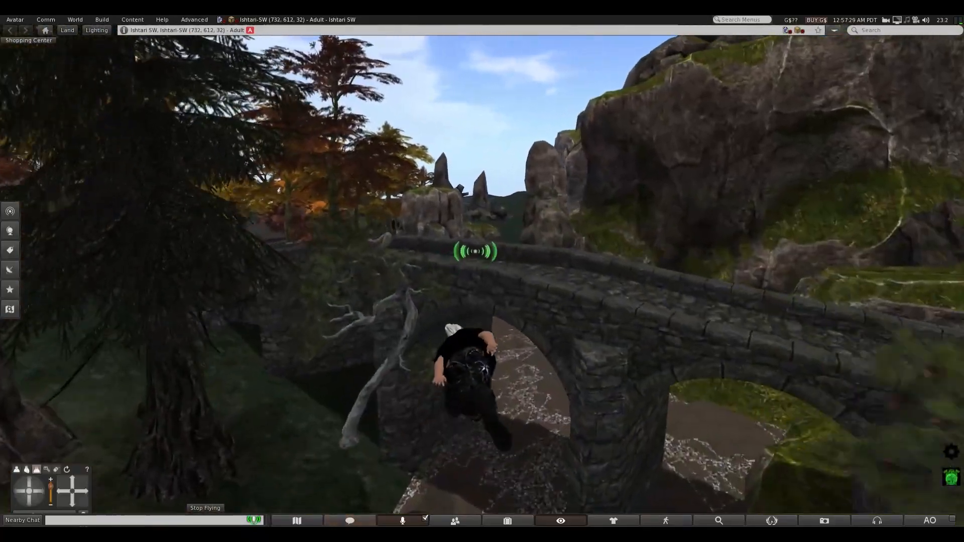
- Fly over the stone bridge, past the autumn trees and tall rocks, and around to the stone bridge beside the leafy woods
key(Up)
key(Left)
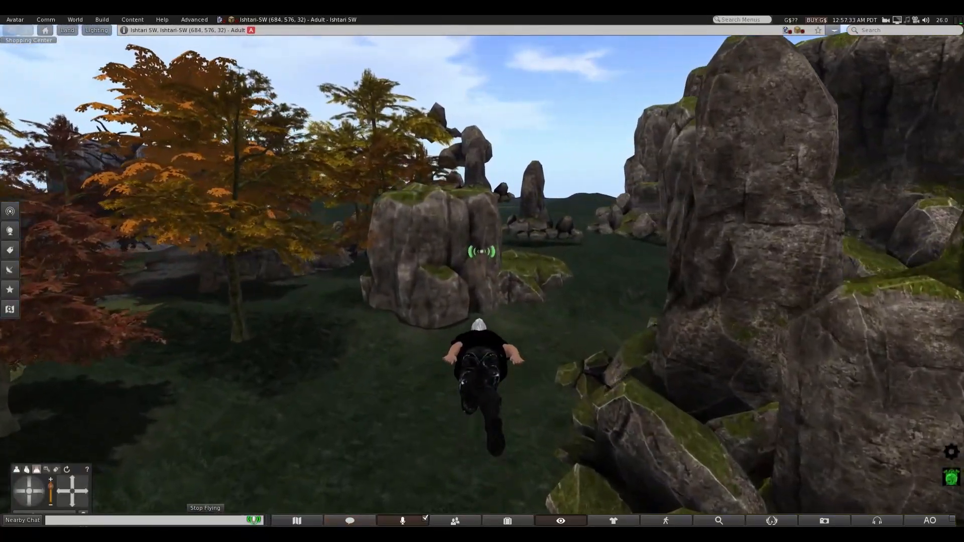
key(Up)
key(Right)
key(Up)
key(Right)
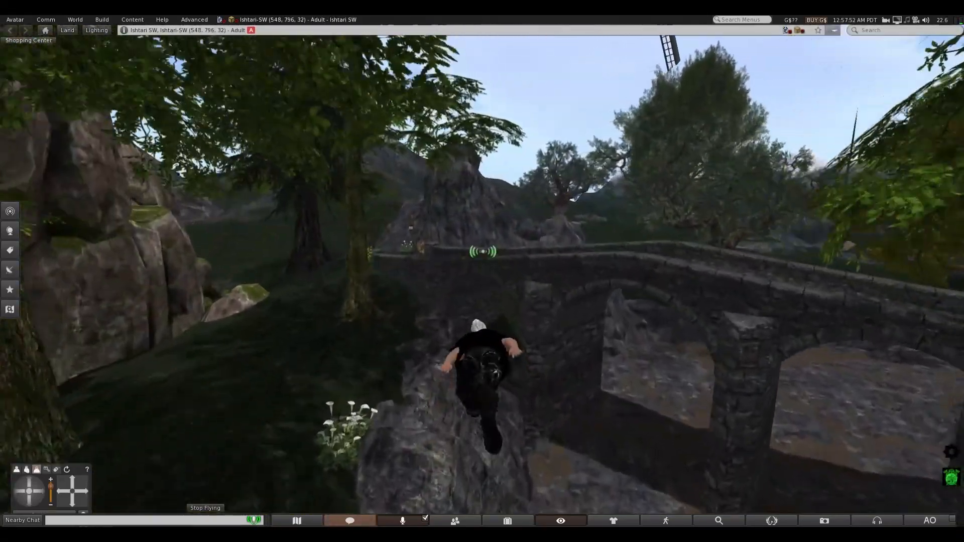
- Fly into the swamp forest, descend to the shallow water and move between the mossy trunks to the grassy pools
key(Up)
key(Right)
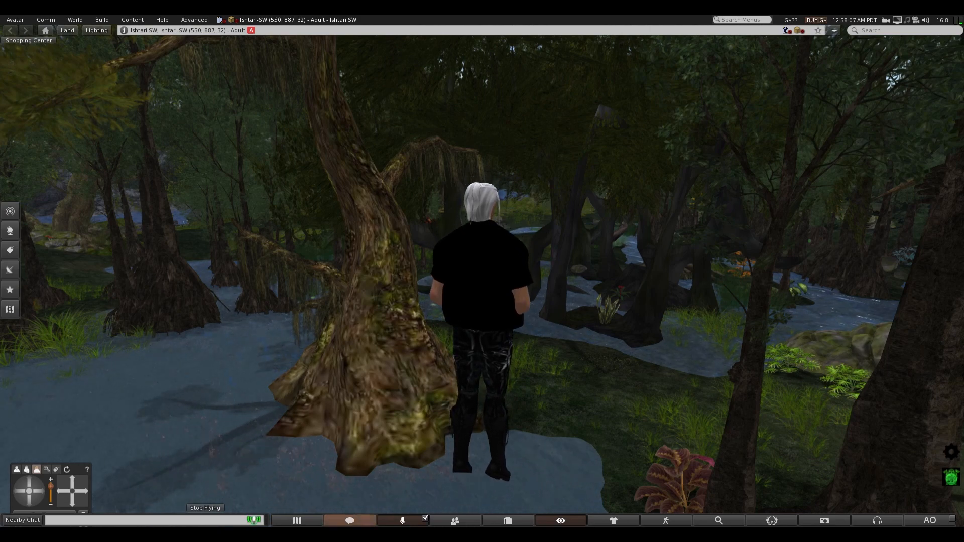
key(Page_Down)
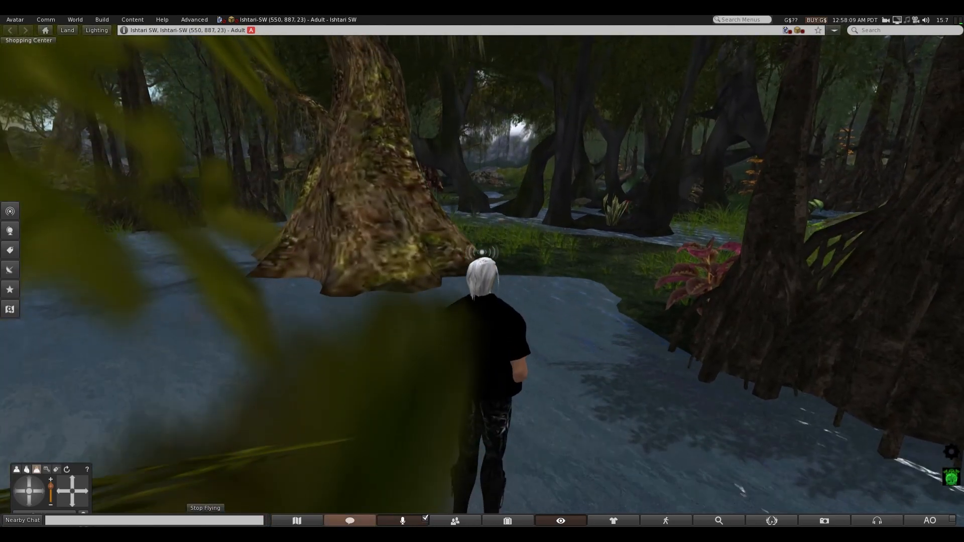
key(Up)
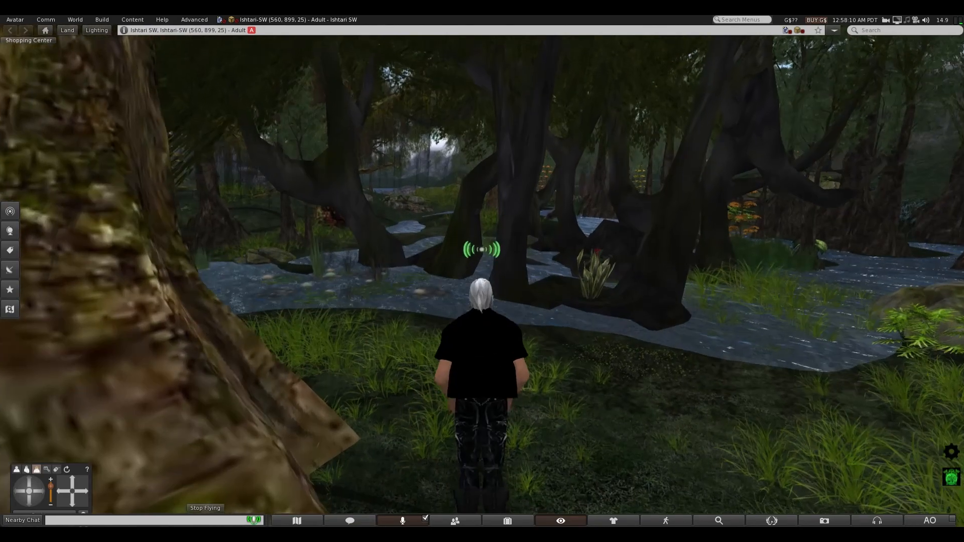
key(Up)
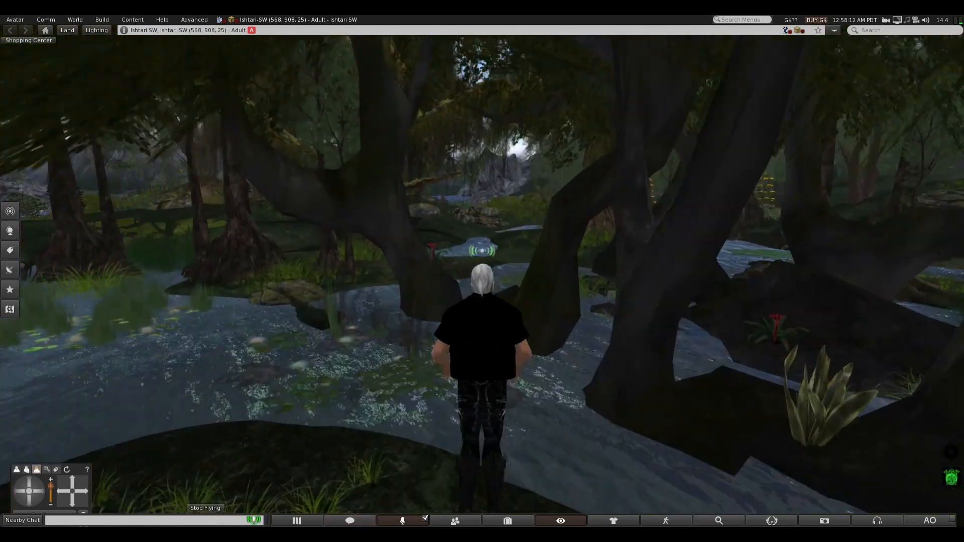
key(Up)
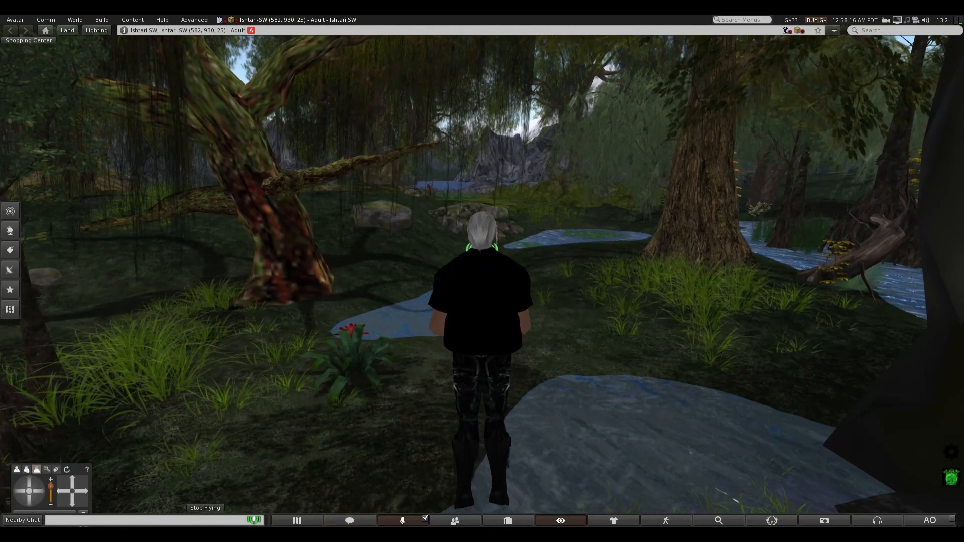
- Go to the tree house, rise above its striped canopy and turn toward the mountain behind it
key(Right)
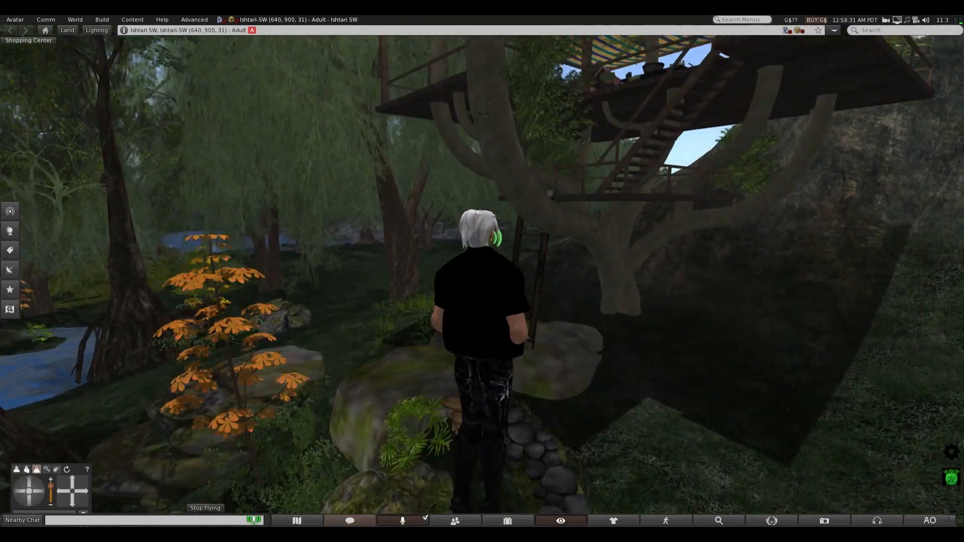
key(Page_Up)
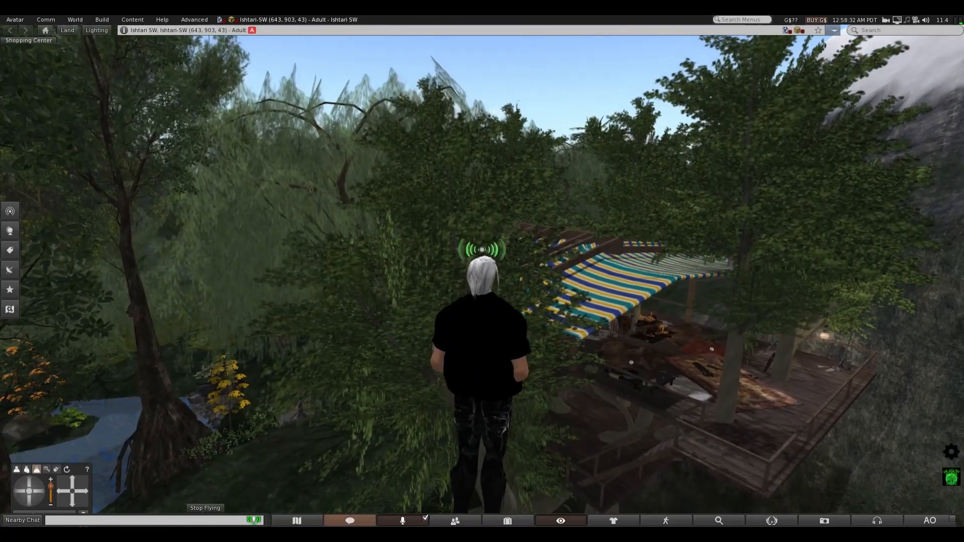
key(Right)
key(Up)
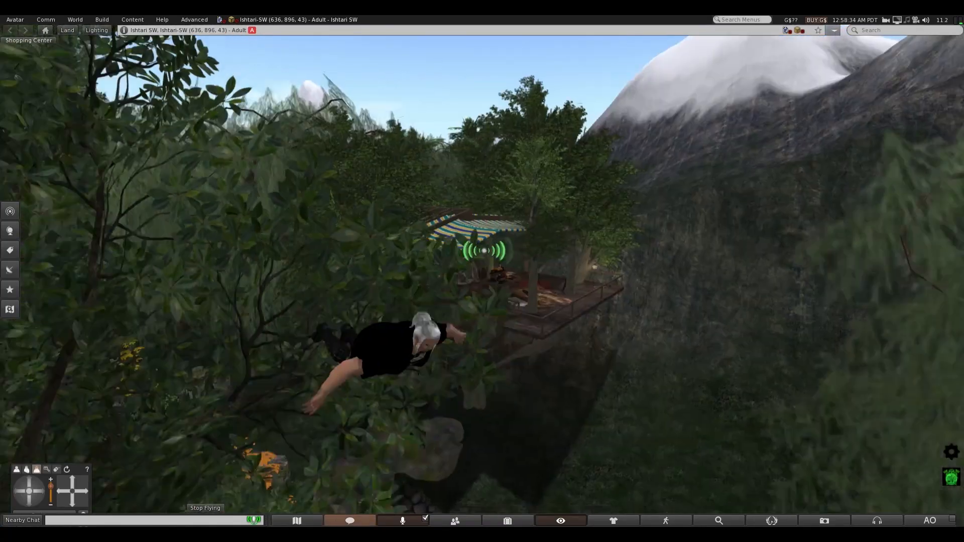
key(Right)
key(Up)
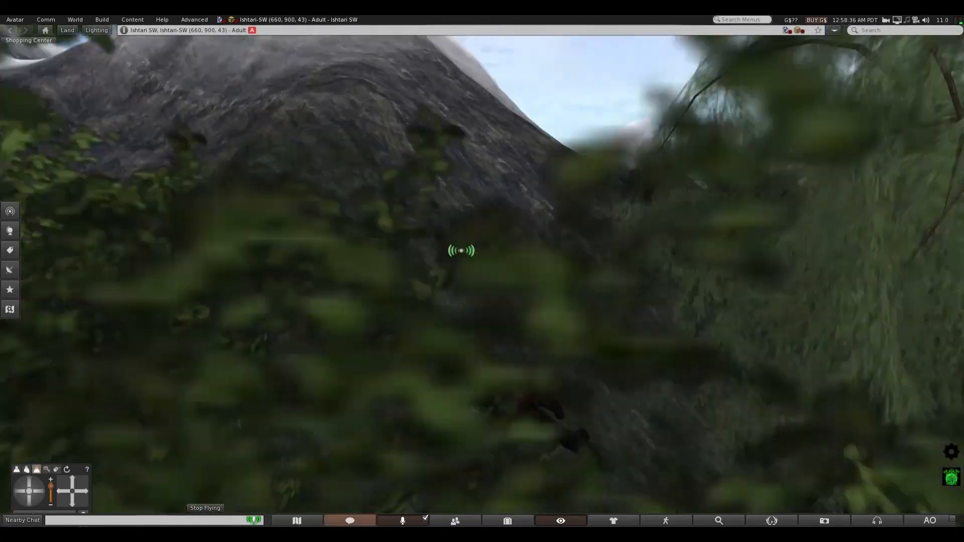
- Fly along the mountainside and over the woods, past the tall mossy rocks, to the yellow autumn tree
key(Right)
key(Up)
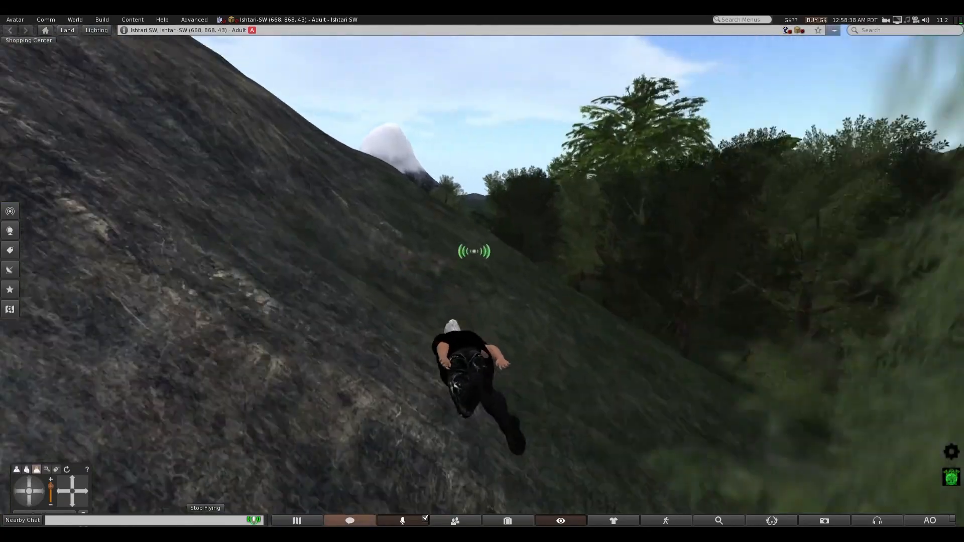
key(Up)
key(Left)
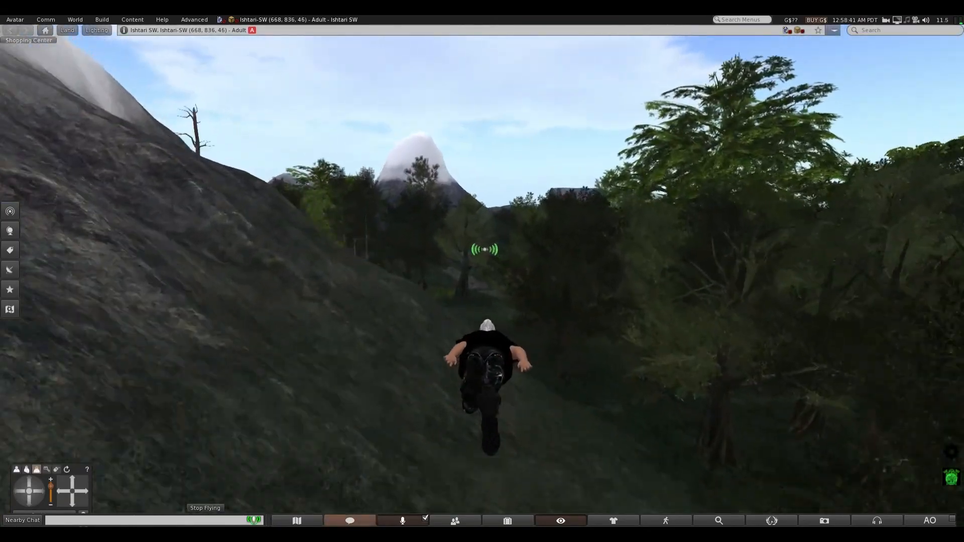
key(Up)
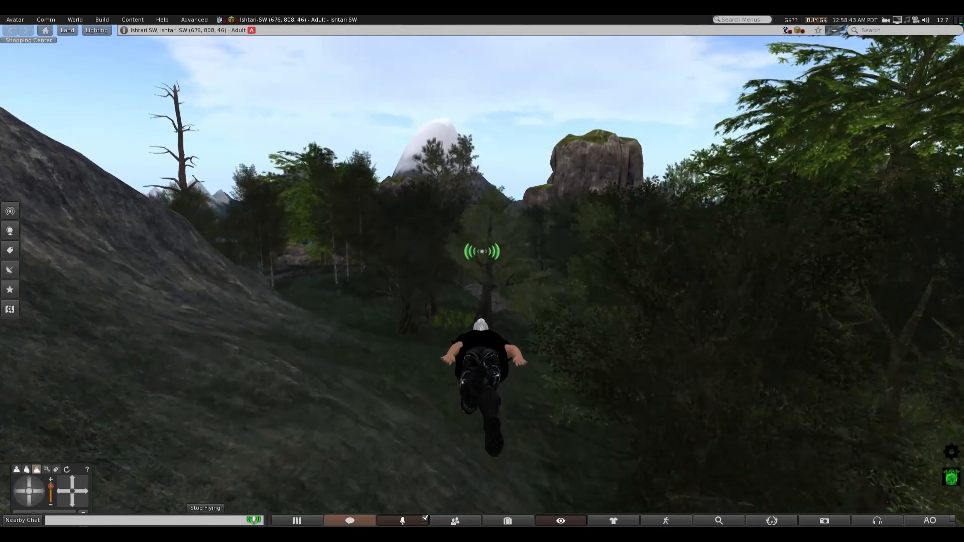
key(Right)
key(Up)
key(Right)
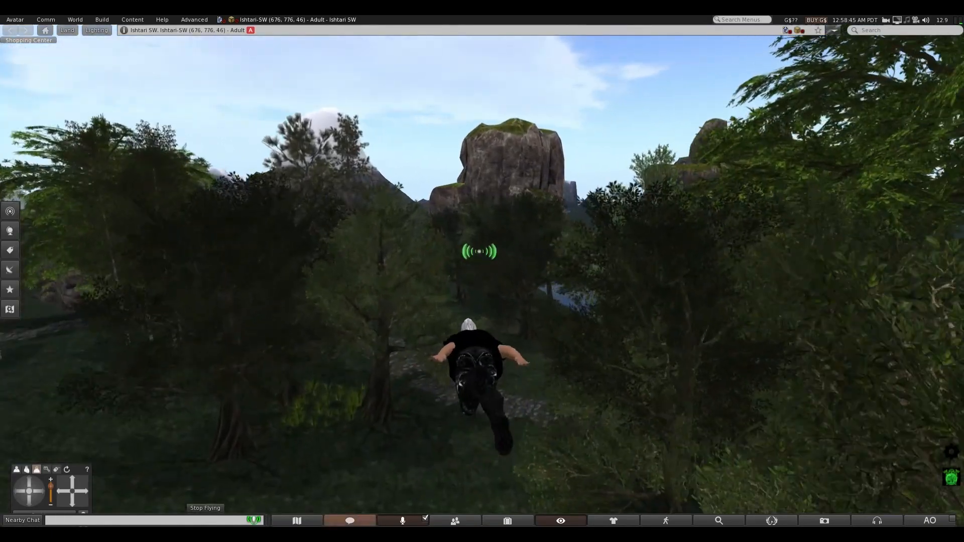
key(Up)
key(Left)
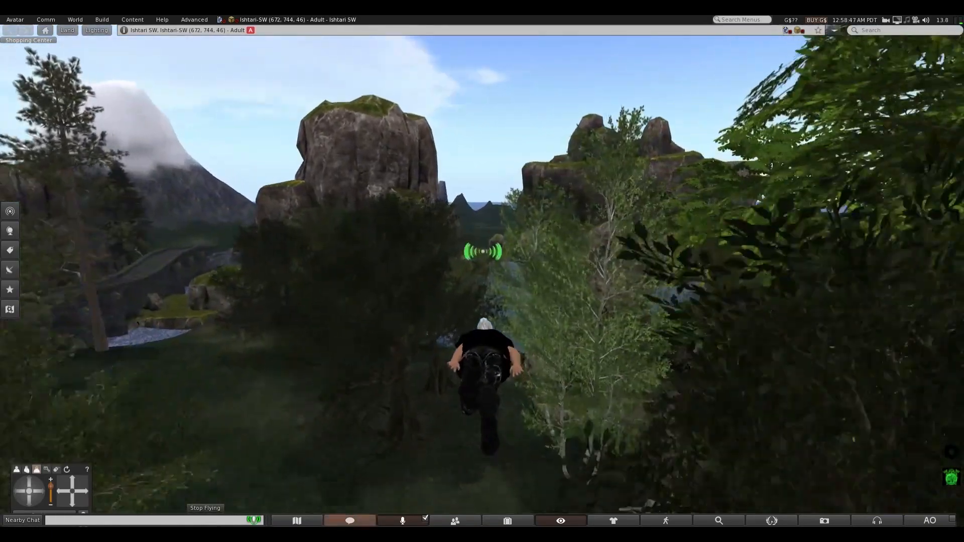
key(Up)
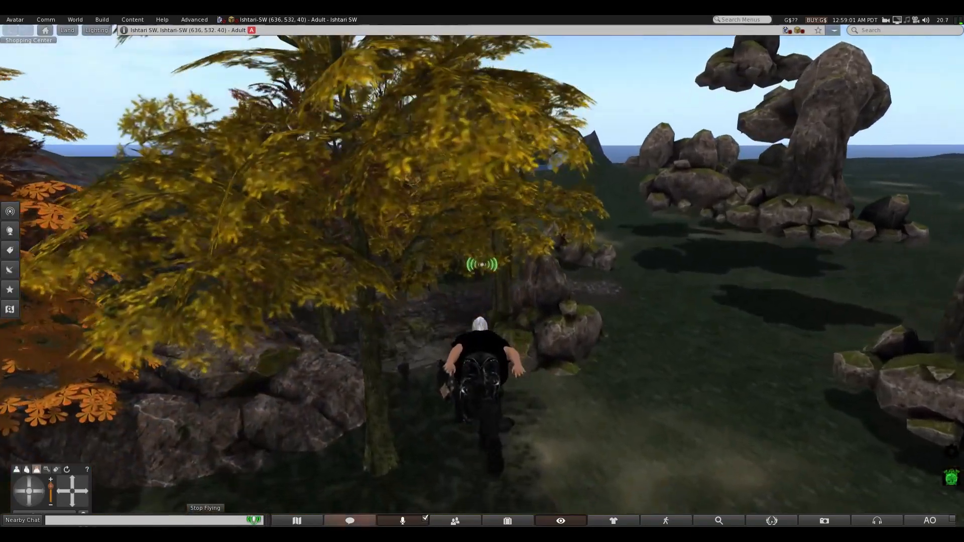
- Land beside the autumn trees and position the avatar before the dark hooded statues and the open book
key(Page_Down)
key(Left)
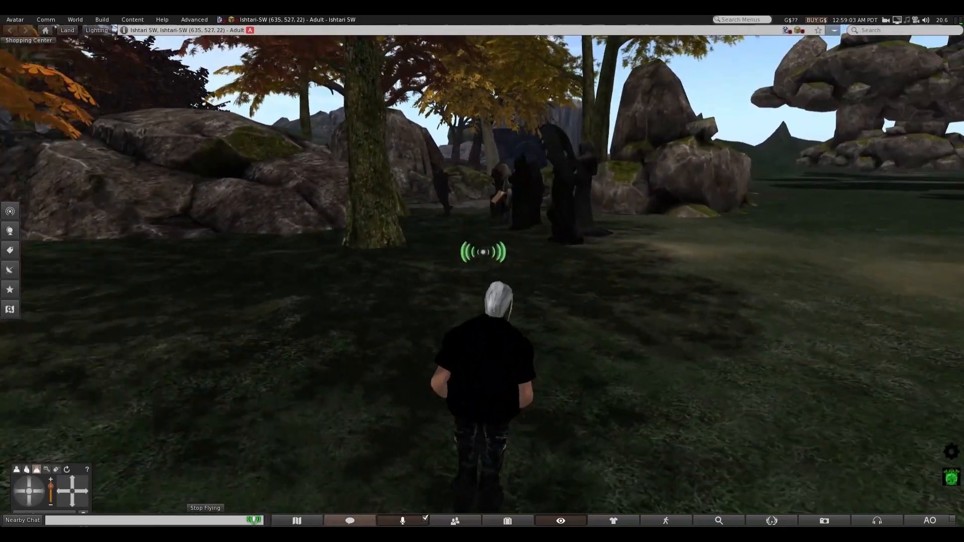
key(Up)
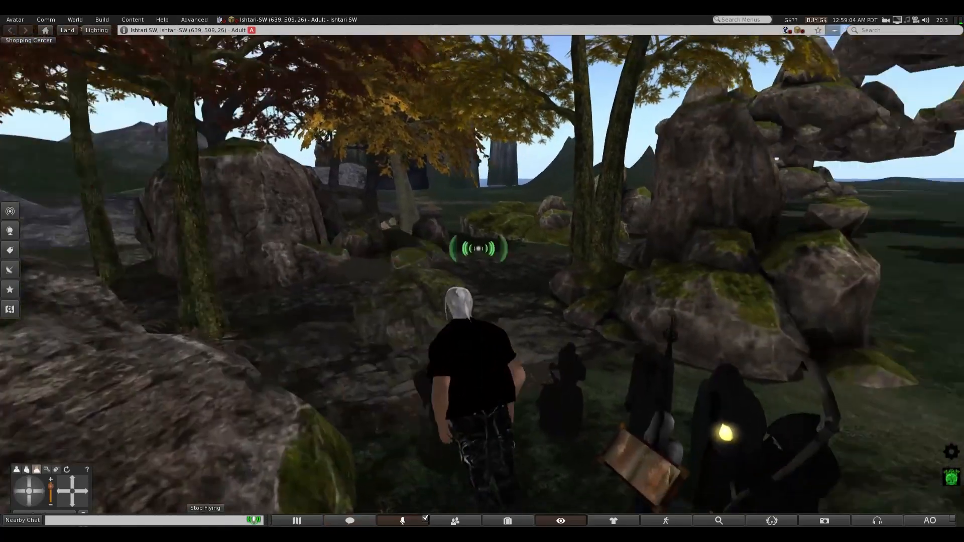
key(Right)
key(Page_Down)
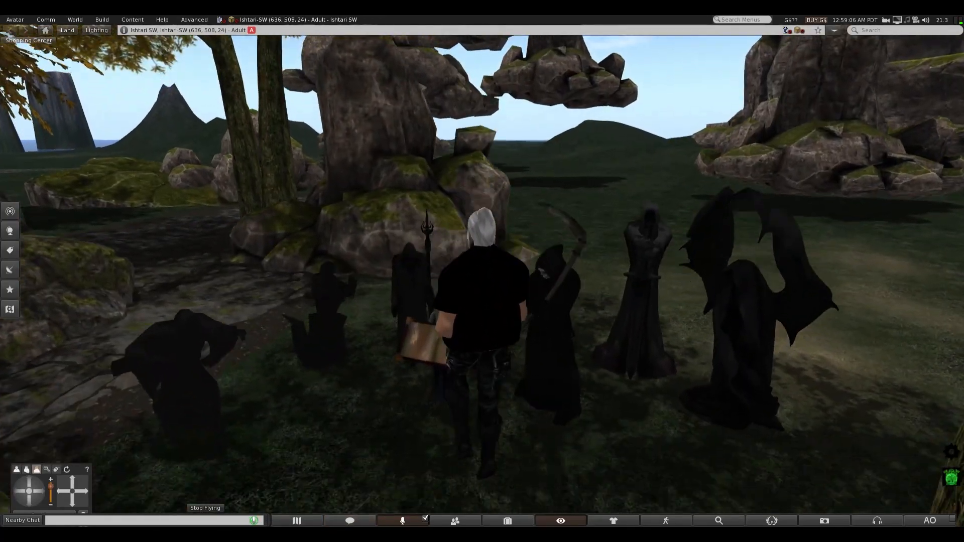
key(Left)
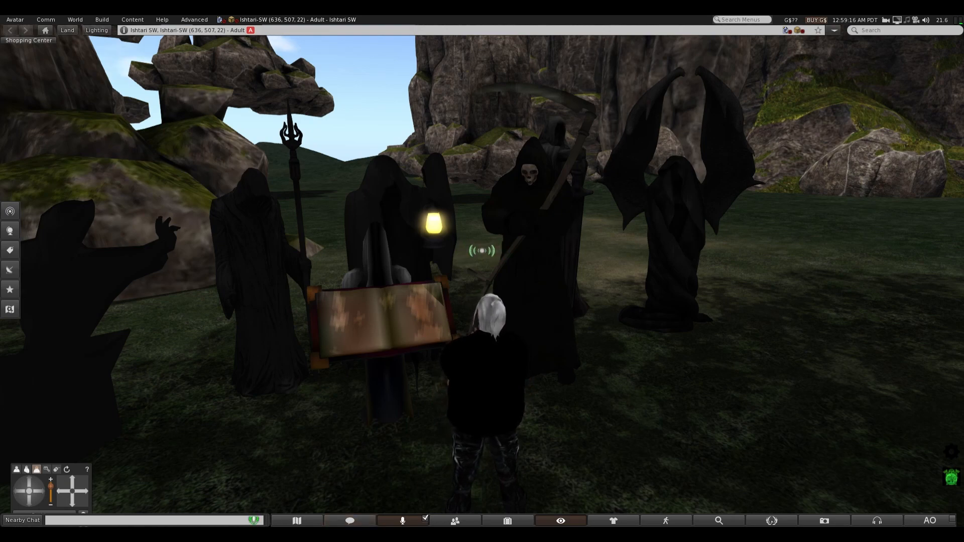
key(Right)
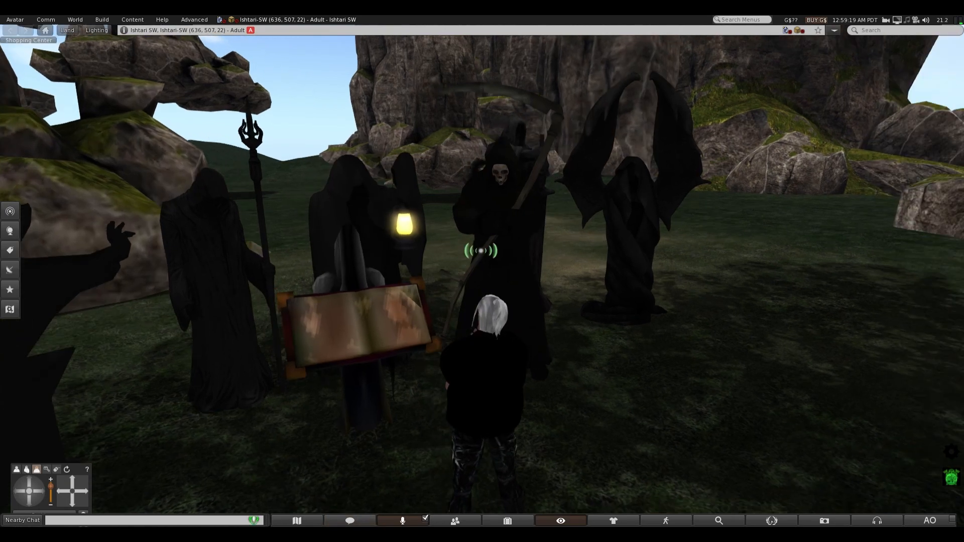
- Walk past the winged statue and fly over the low rock ledge out across the river
key(Up)
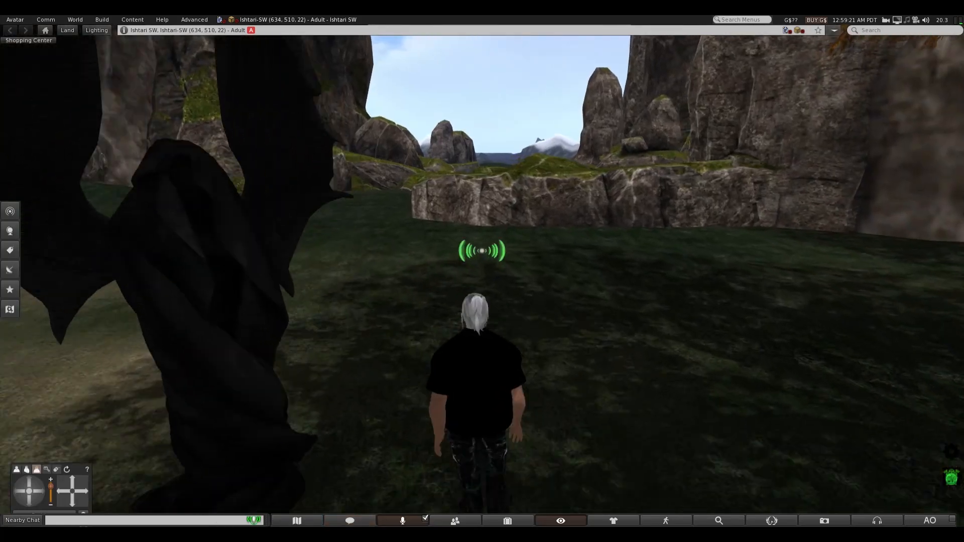
key(Up)
key(Right)
key(Page_Up)
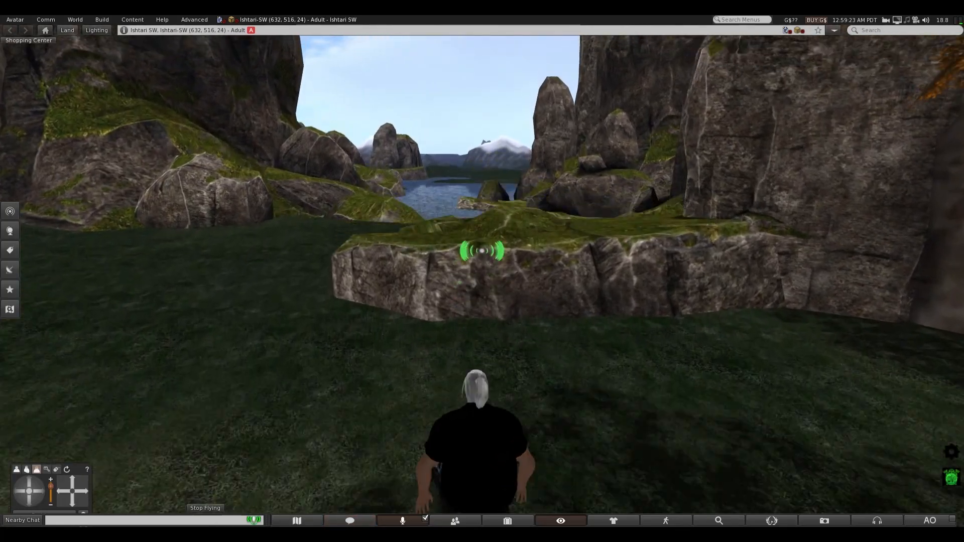
key(Up)
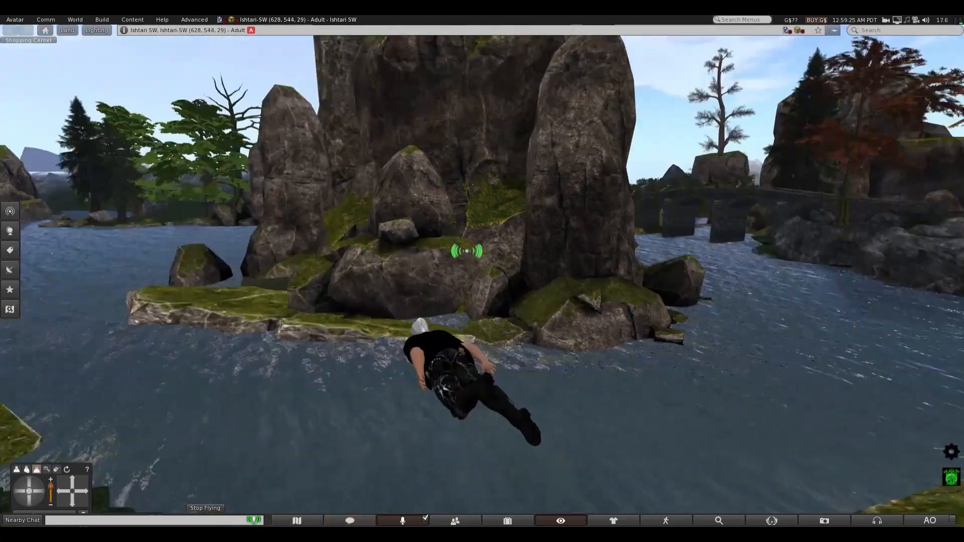
- Fly up the river toward the stone bridge and hover between the mossy cliff and the grey rocks
key(Up)
key(Right)
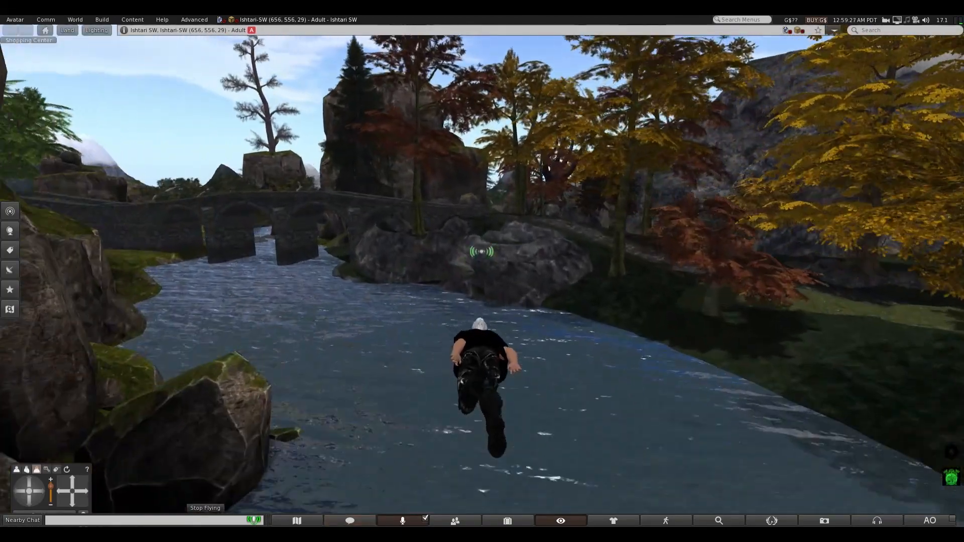
key(Up)
key(Left)
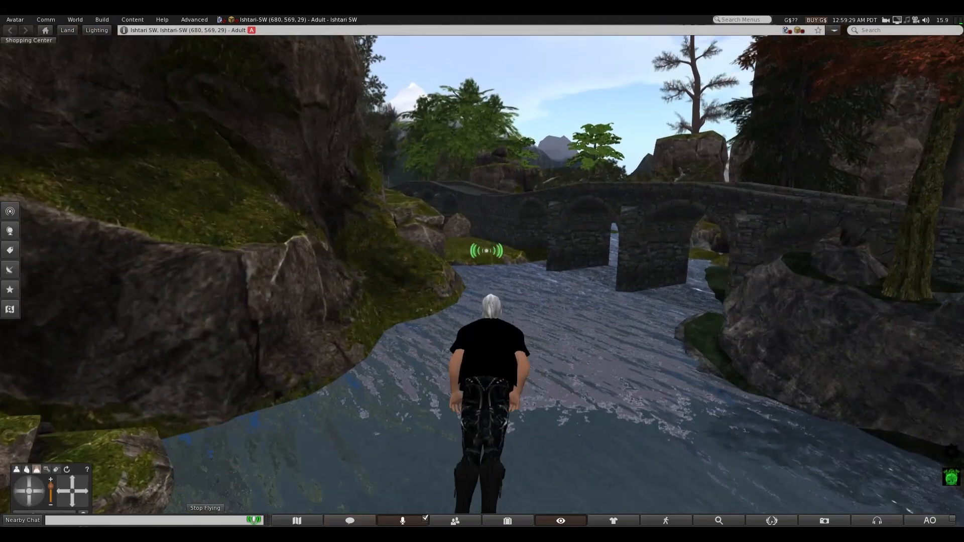
key(Down)
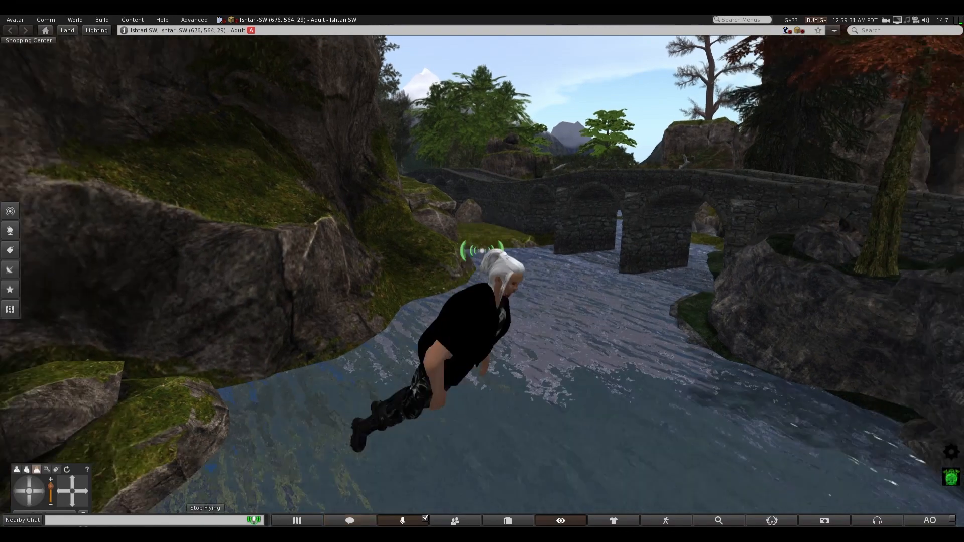
key(Up)
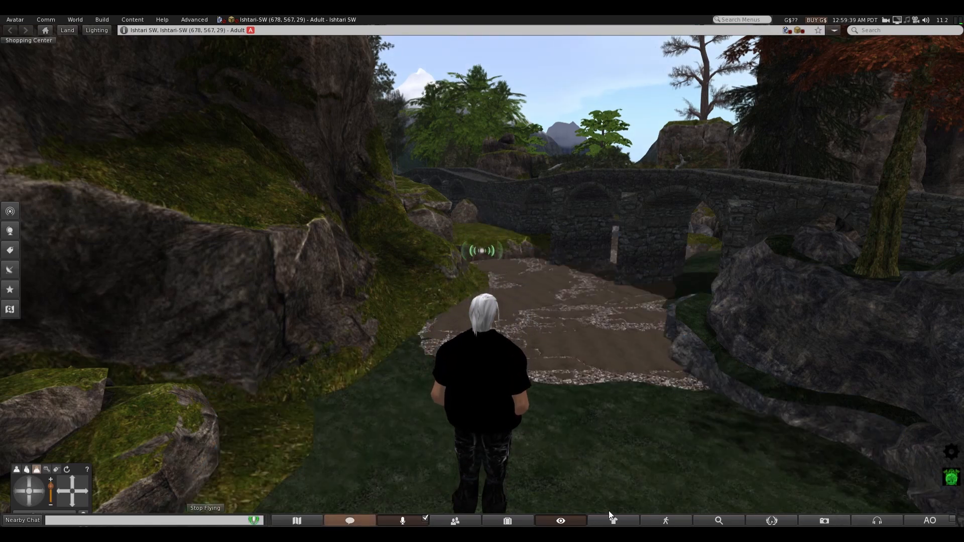
- Reposition the camera controls to show them in full and view the avatar and riverbed from farther back and above
click(33, 485)
drag(73, 470, 72, 444)
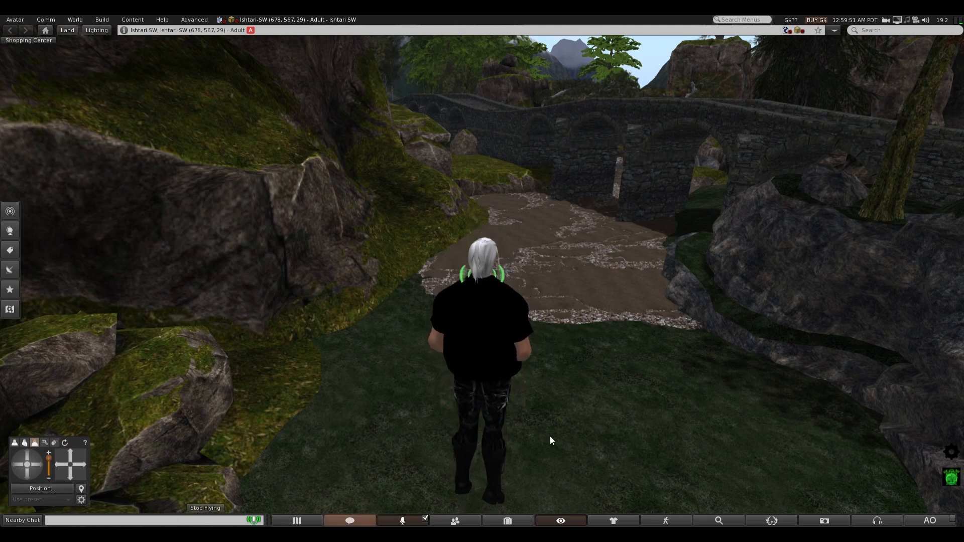
scroll(583, 415, down, 3)
scroll(586, 413, down, 3)
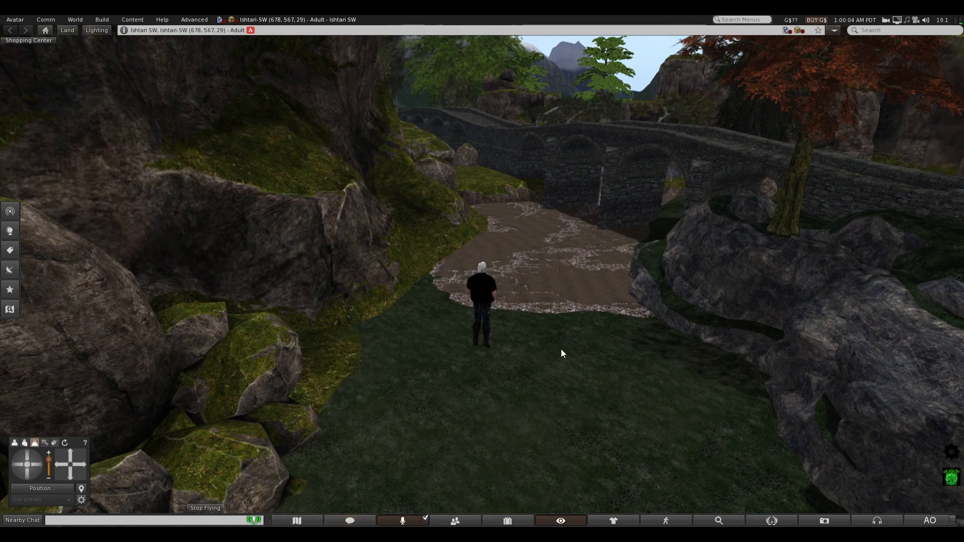
scroll(586, 312, up, 3)
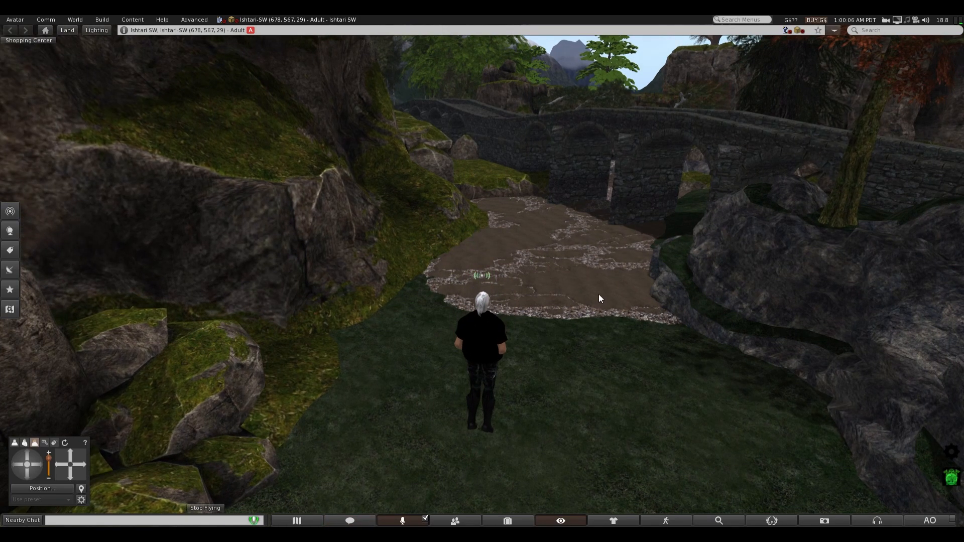
- Open the gravel riverbed object for editing and use Select Face on its surface
right_click(596, 295)
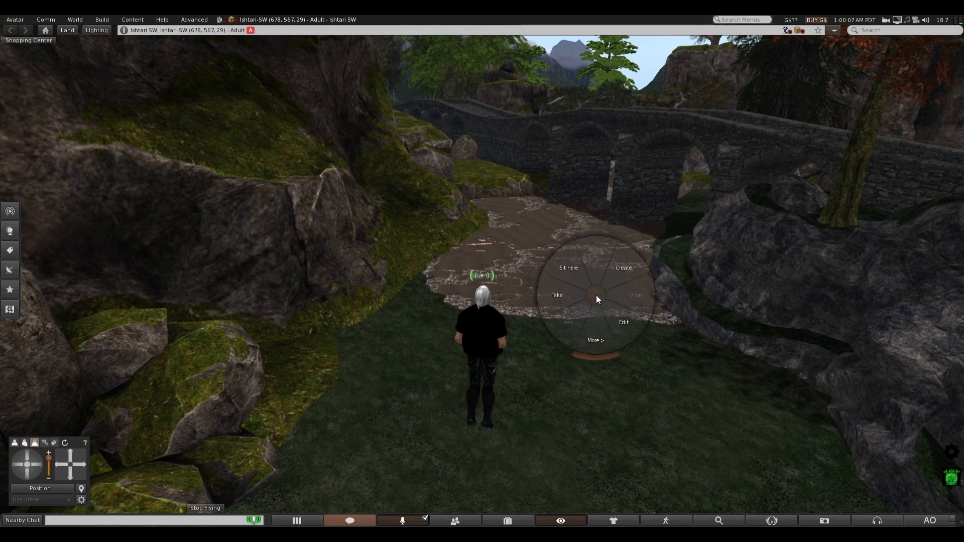
click(616, 316)
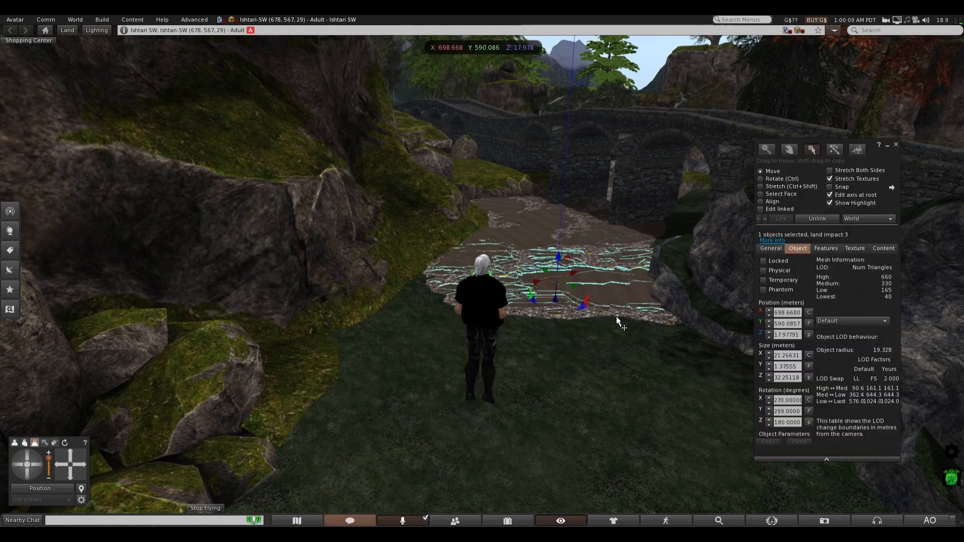
click(760, 195)
click(596, 291)
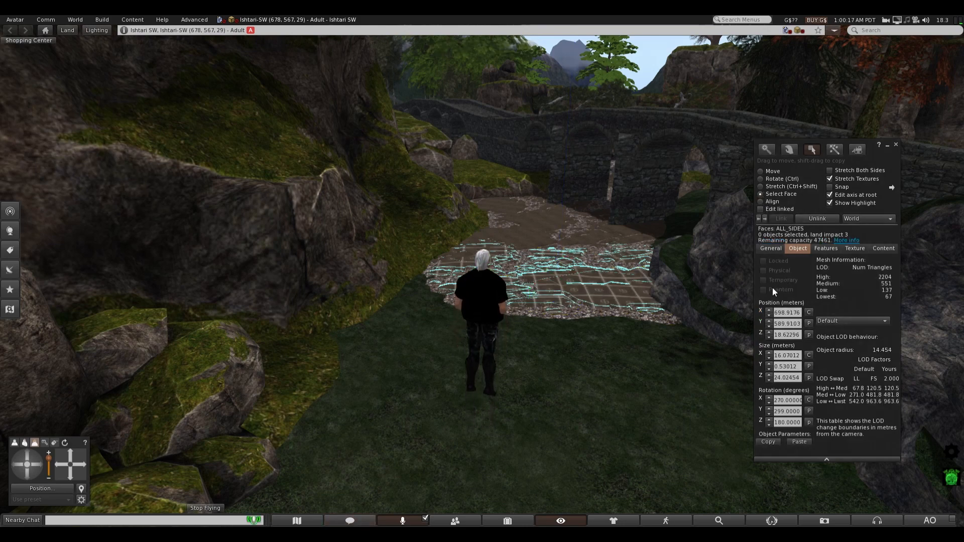
- Look up the riverbed face's diffuse texture, preview "new oceanbed", and move its shrunken preview window clear of the riverbed
scroll(630, 351, up, 6)
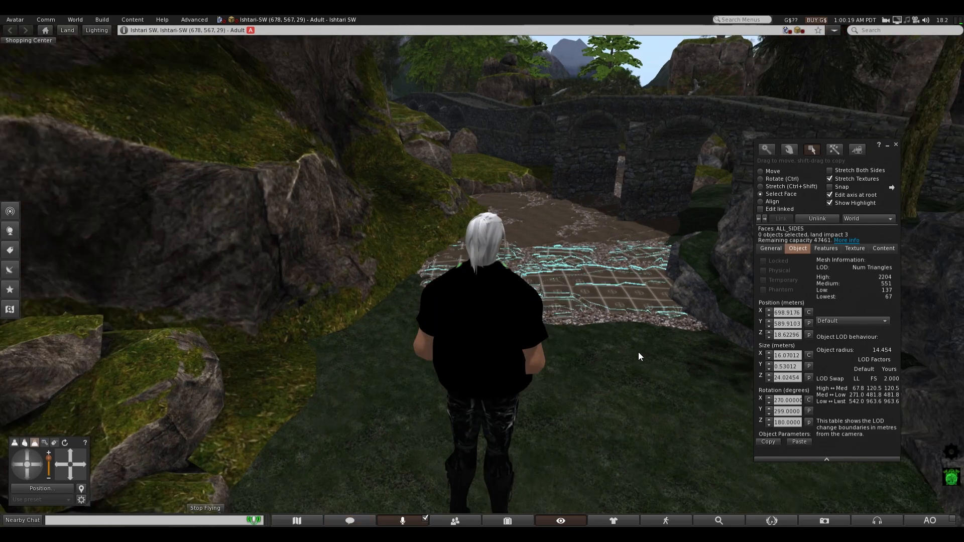
scroll(640, 344, down, 3)
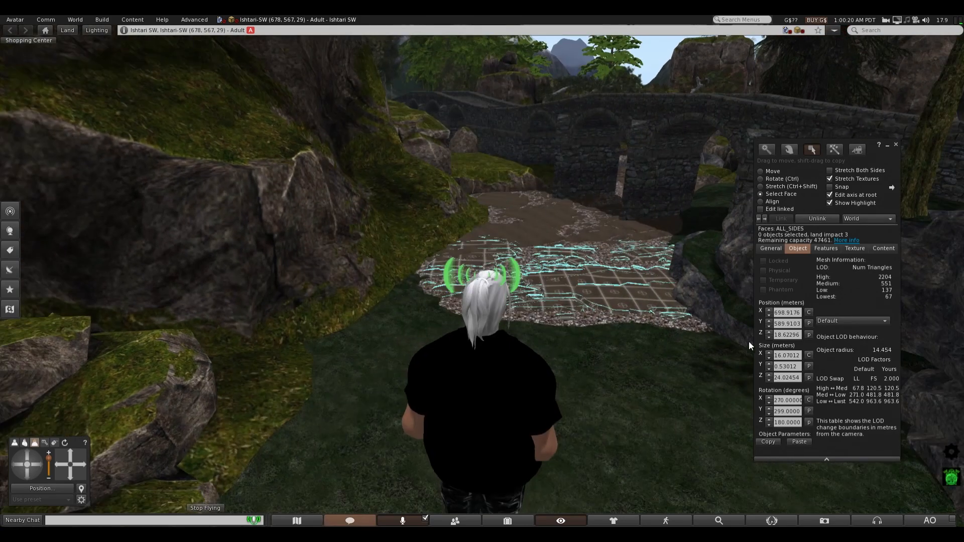
click(856, 248)
click(775, 322)
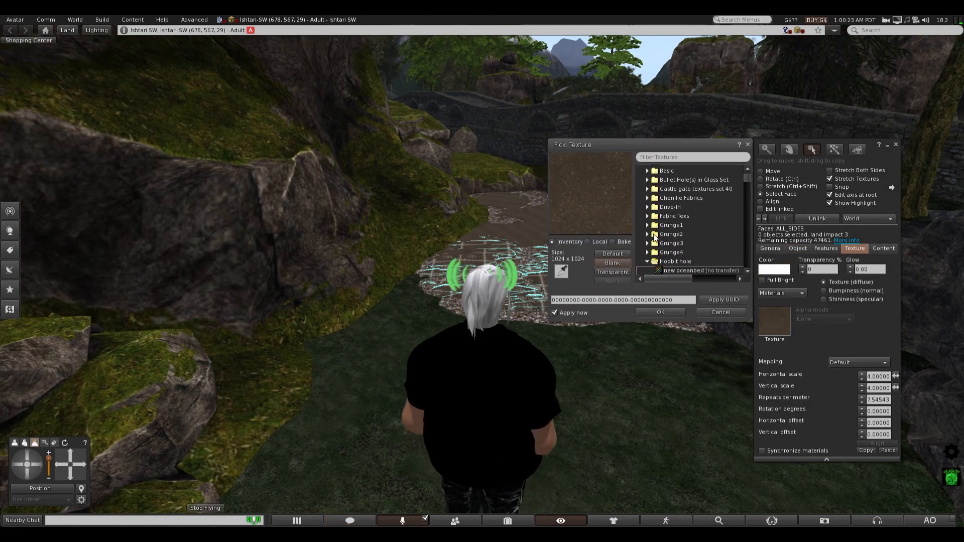
double_click(660, 270)
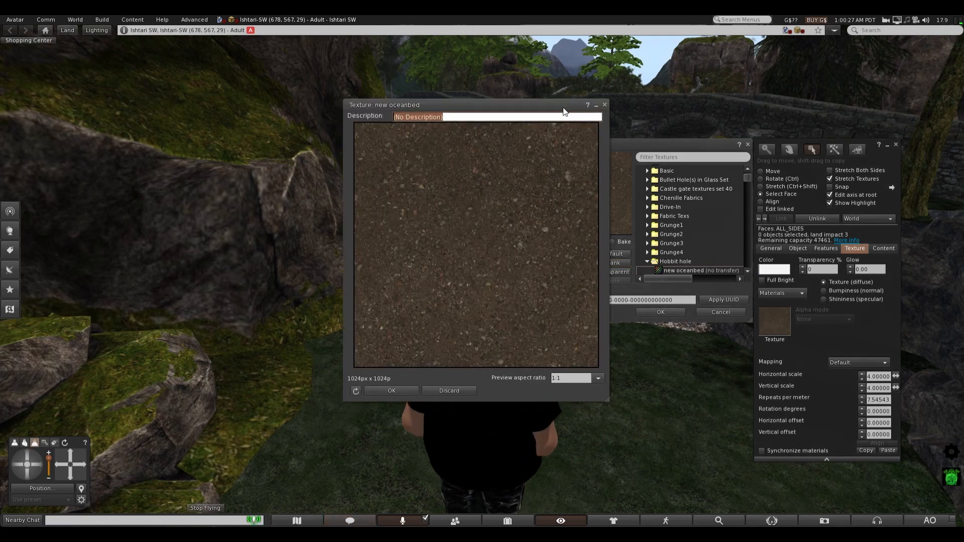
drag(563, 112, 232, 47)
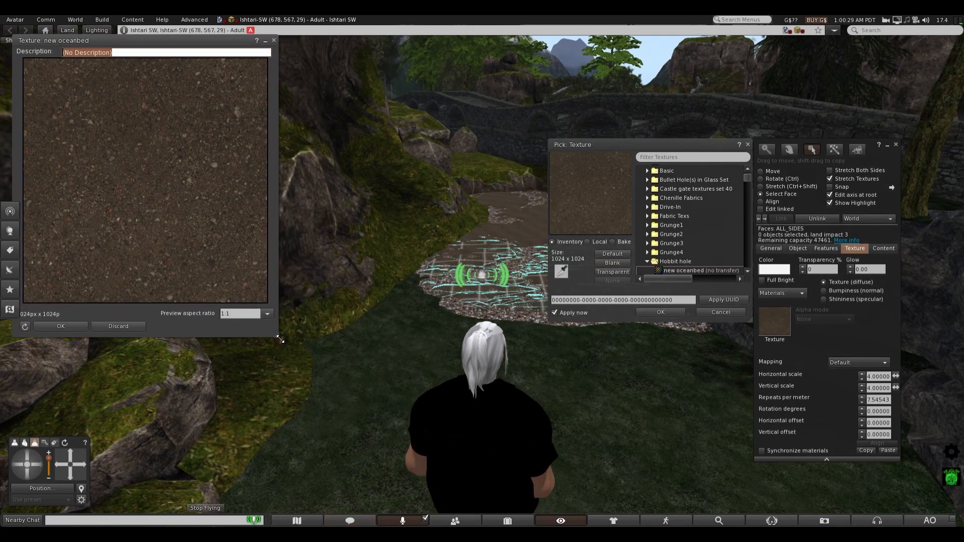
drag(280, 339, 210, 133)
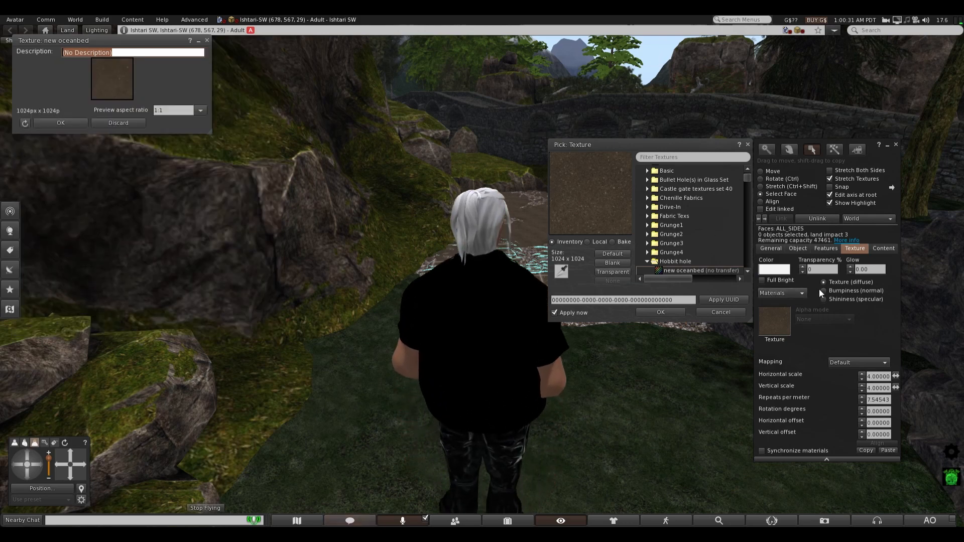
- Set the bumpiness of the riverbed's brown sediment face to None and close the build editor
click(823, 291)
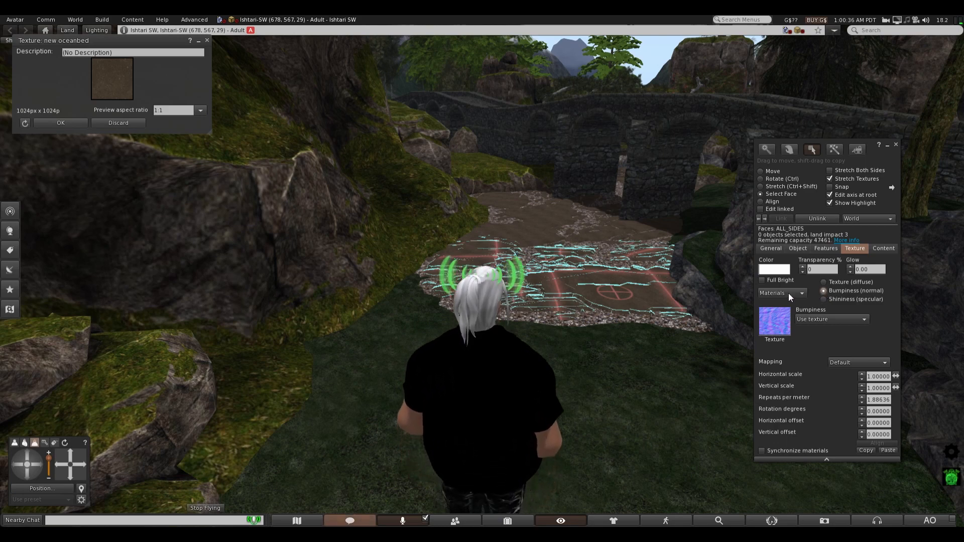
click(863, 319)
click(809, 330)
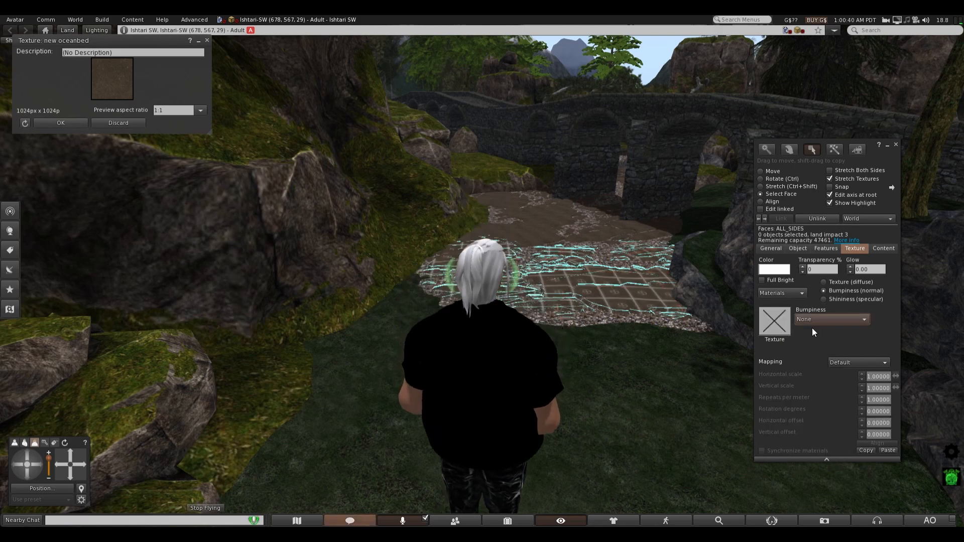
click(894, 145)
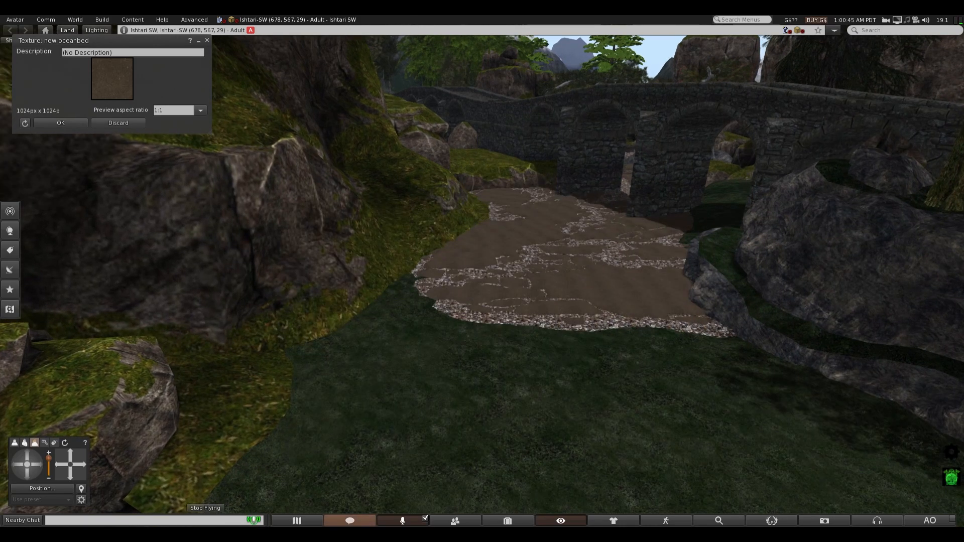
- Fly forward over the riverbed toward the stone bridge and back up to its near gravel edge
key(Up)
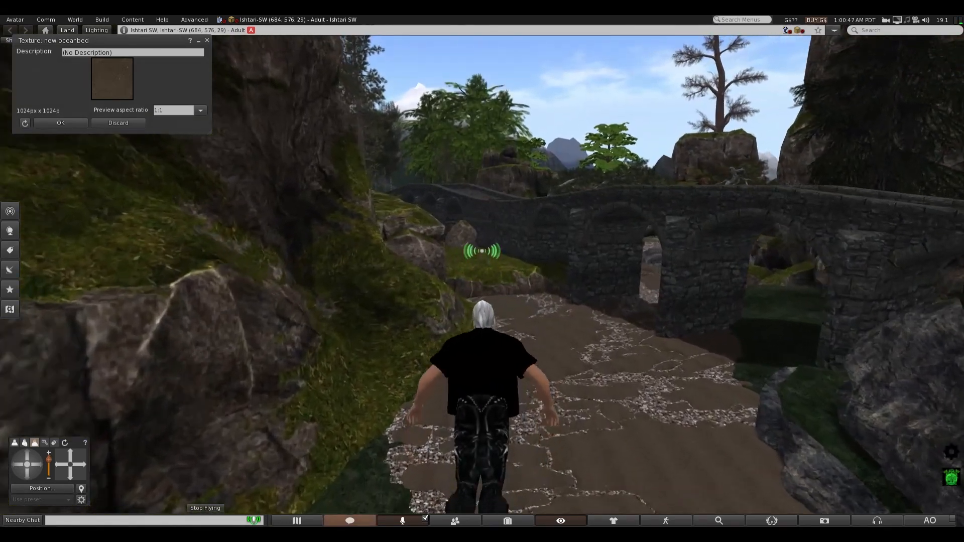
key(Right)
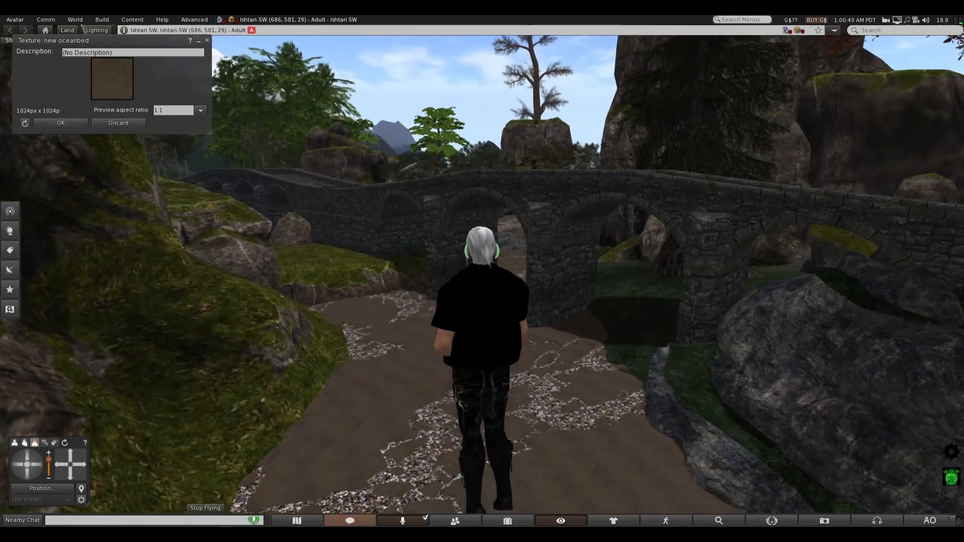
key(Left)
key(Down)
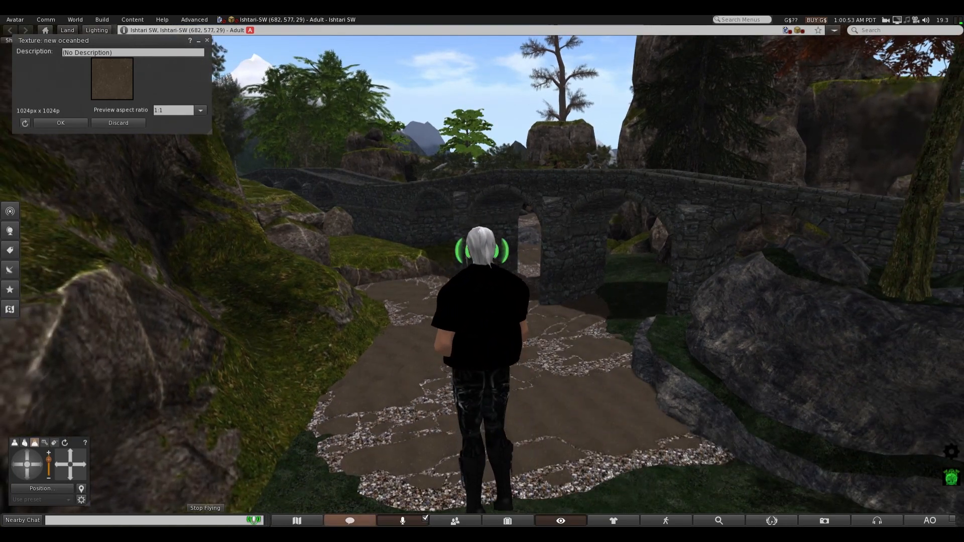
- Back the avatar away over the grass beside the mossy rocks and face the riverbed and bridge
key(Left)
key(Left)
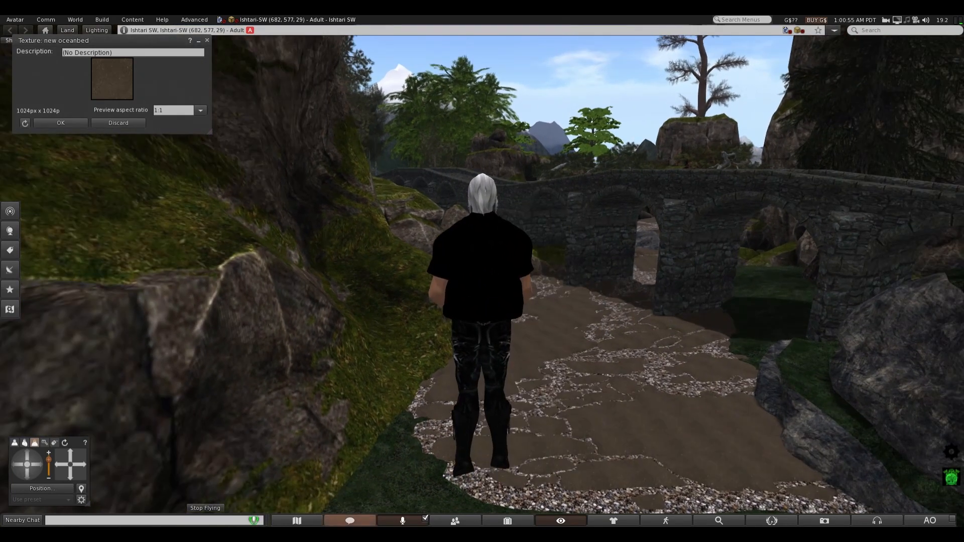
key(Down)
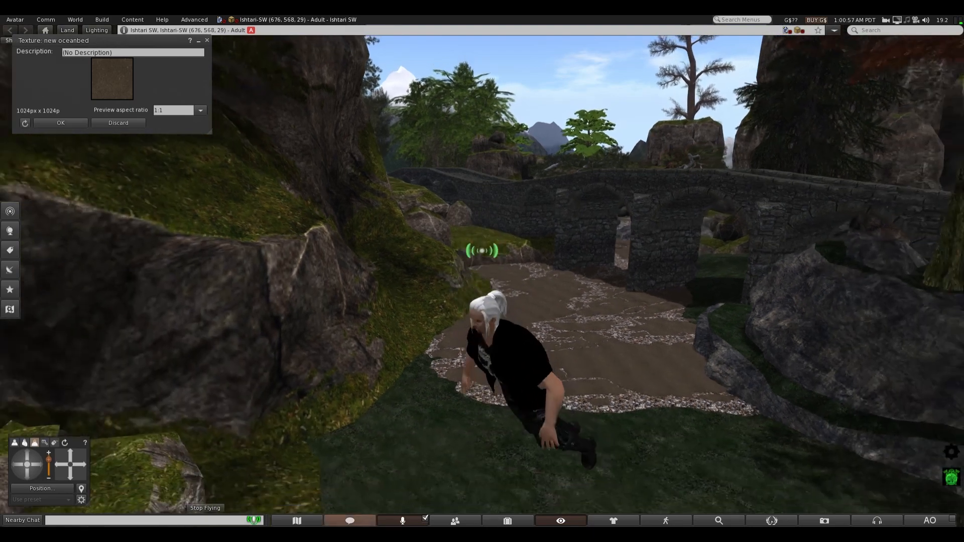
key(Left)
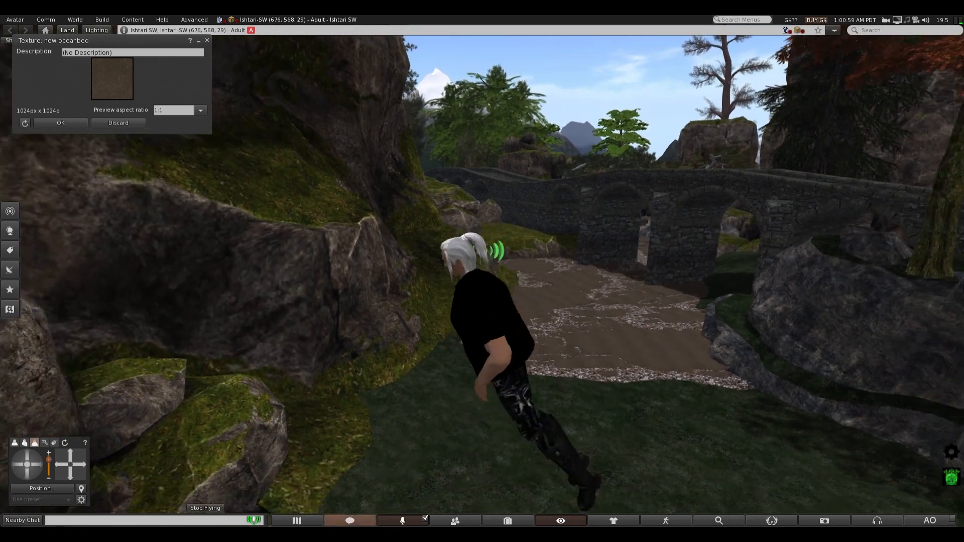
key(Down)
key(Right)
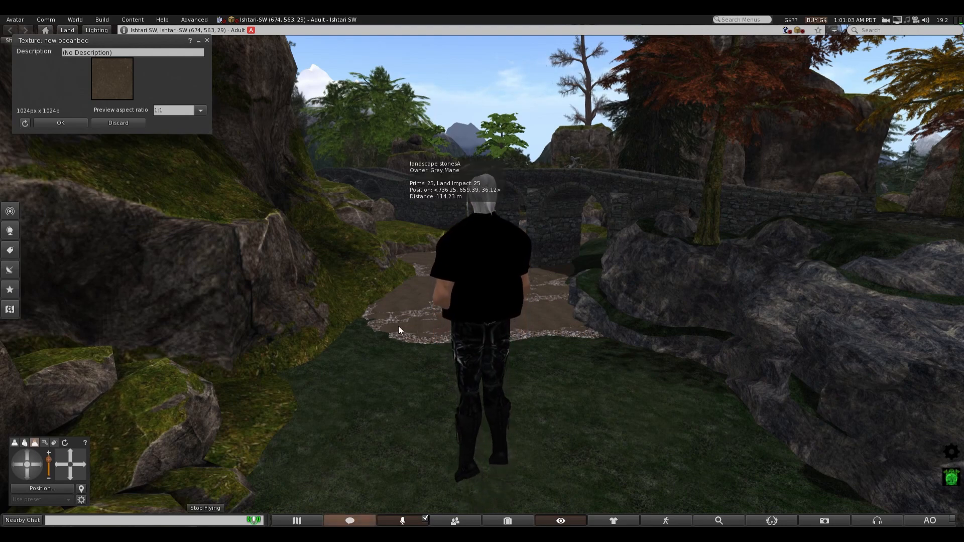
- Reopen the riverbed object for editing, set its gravel face's bumpiness to None, and deselect it
right_click(404, 337)
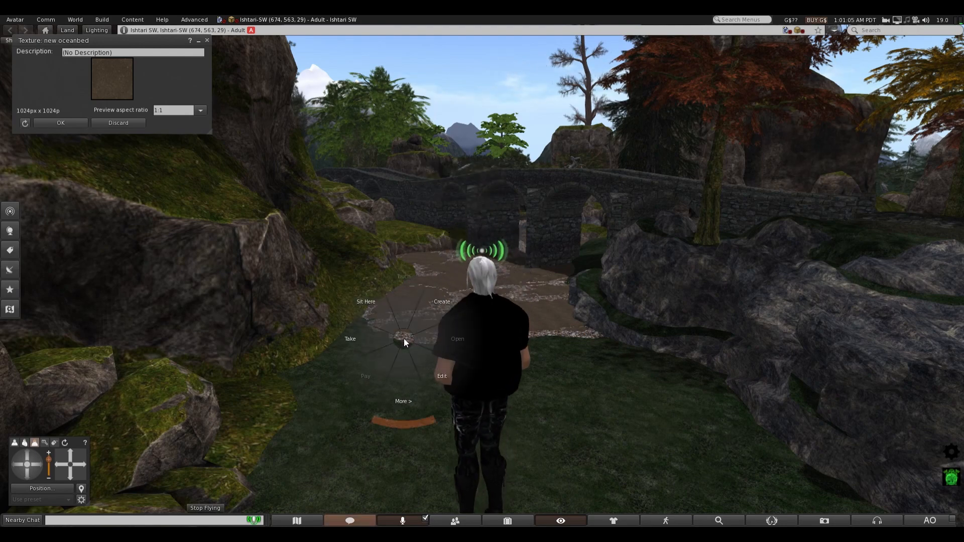
click(427, 362)
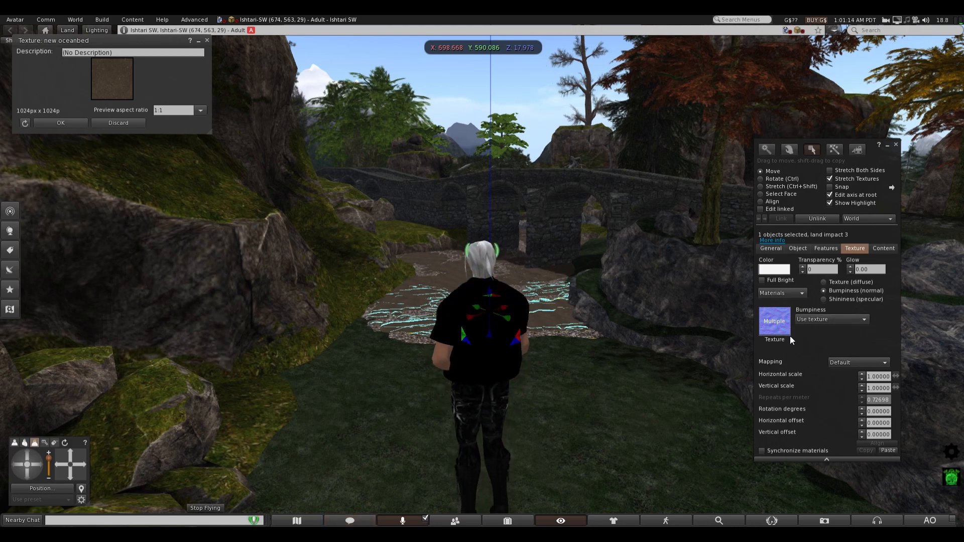
click(762, 194)
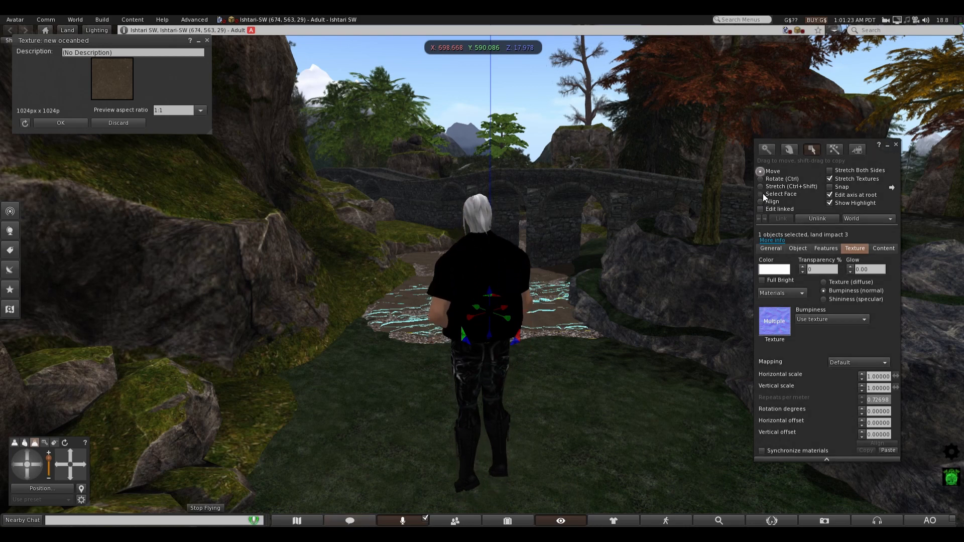
click(534, 318)
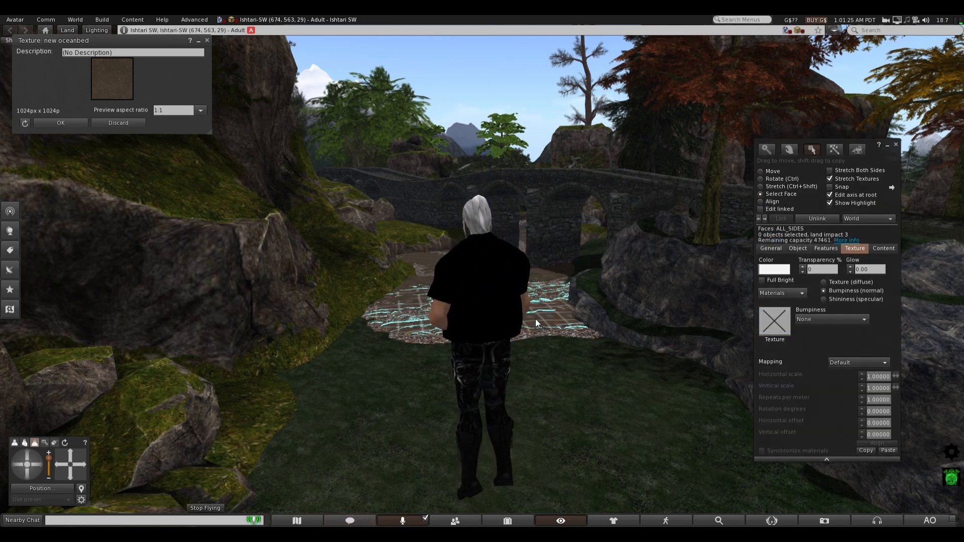
click(545, 334)
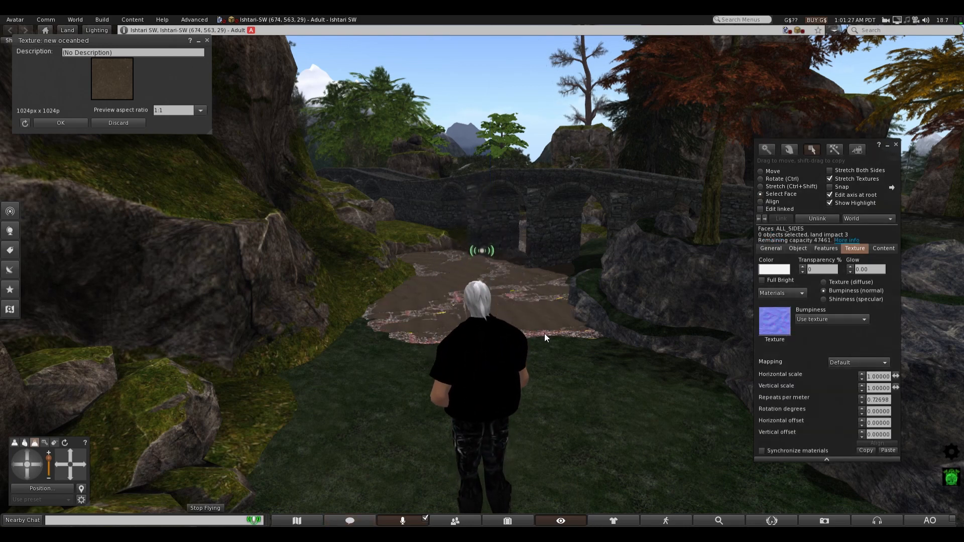
click(863, 319)
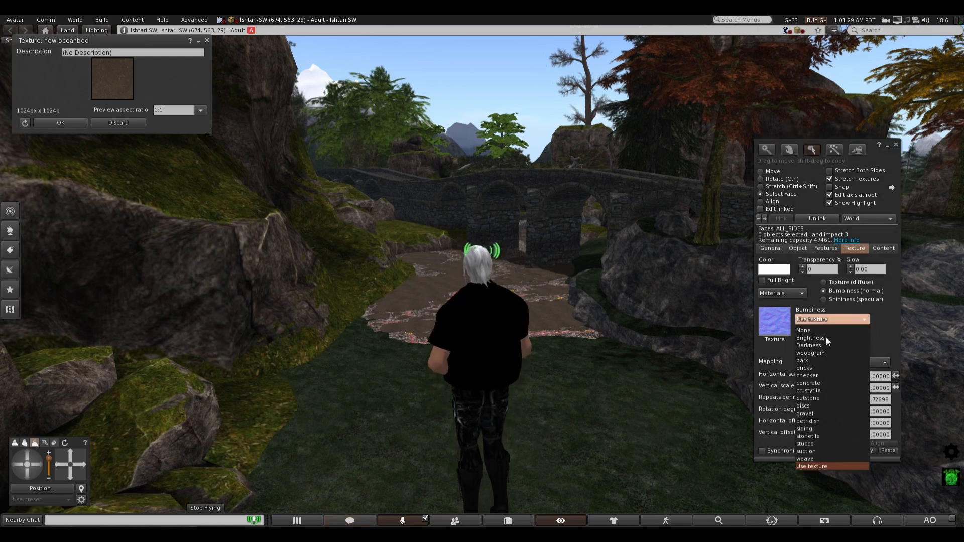
click(819, 328)
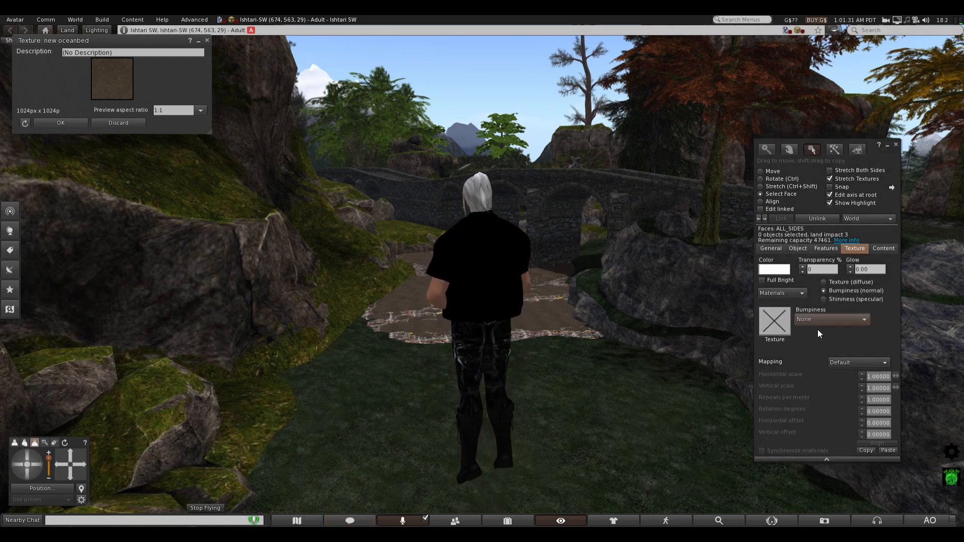
click(397, 381)
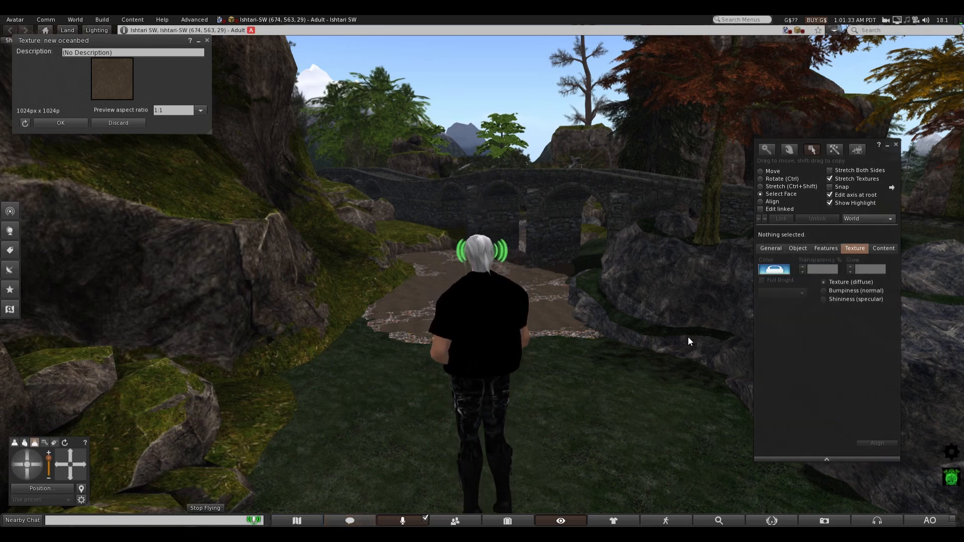
- Lower the avatar to the ground, walk across the grass onto the riverbed, and turn toward the bridge arches
key(Page_Down)
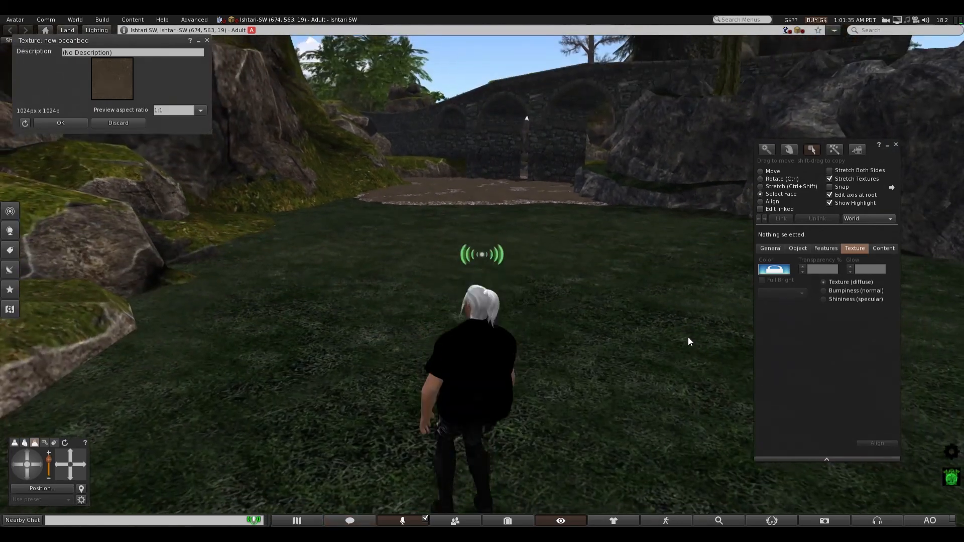
key(Up)
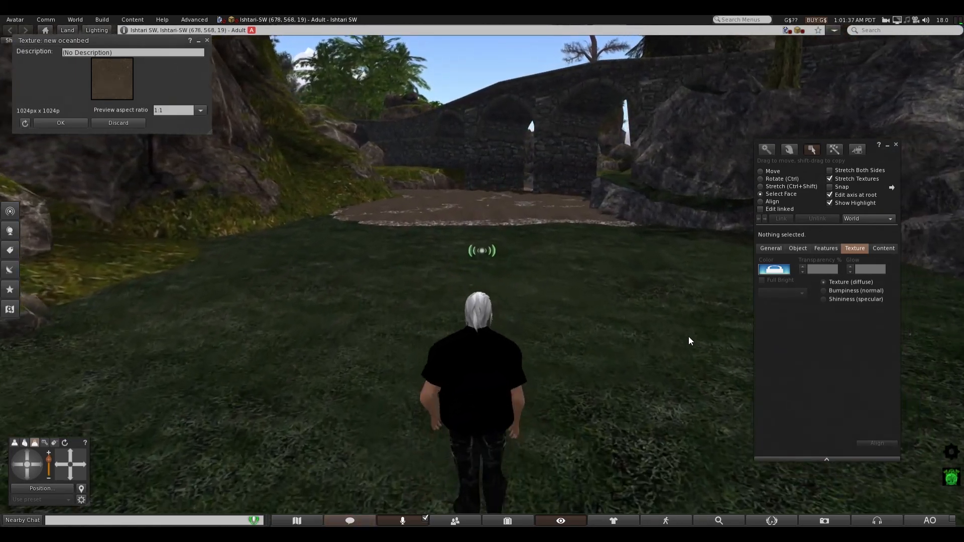
key(Up)
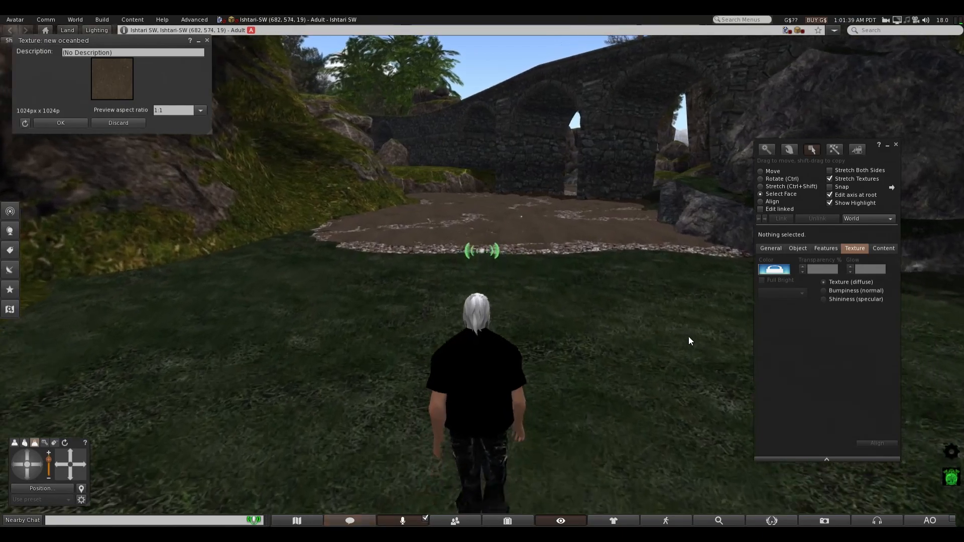
key(Up)
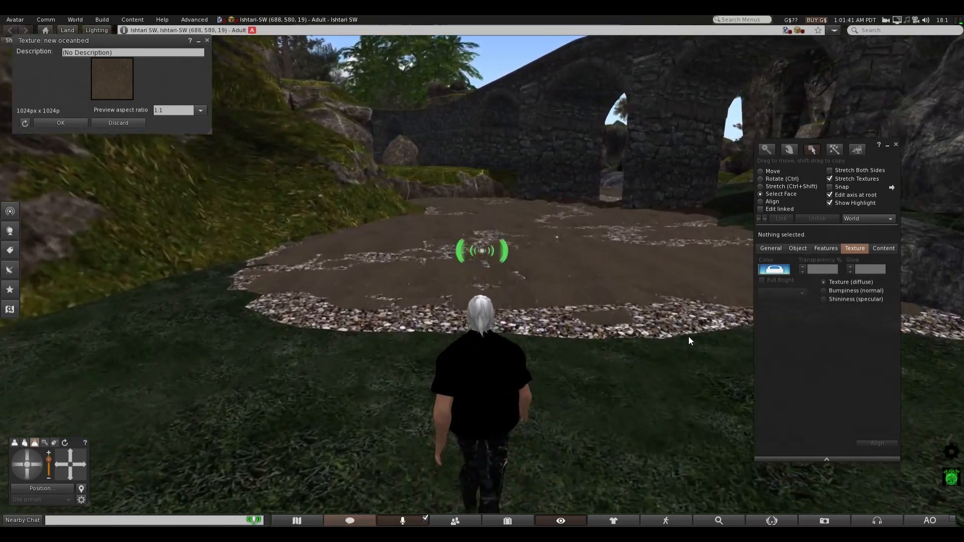
key(Up)
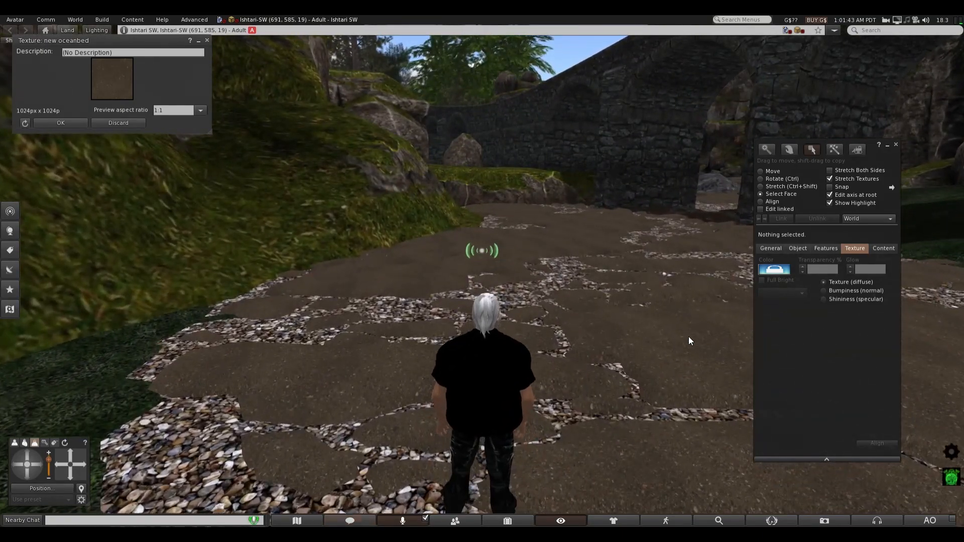
key(Up)
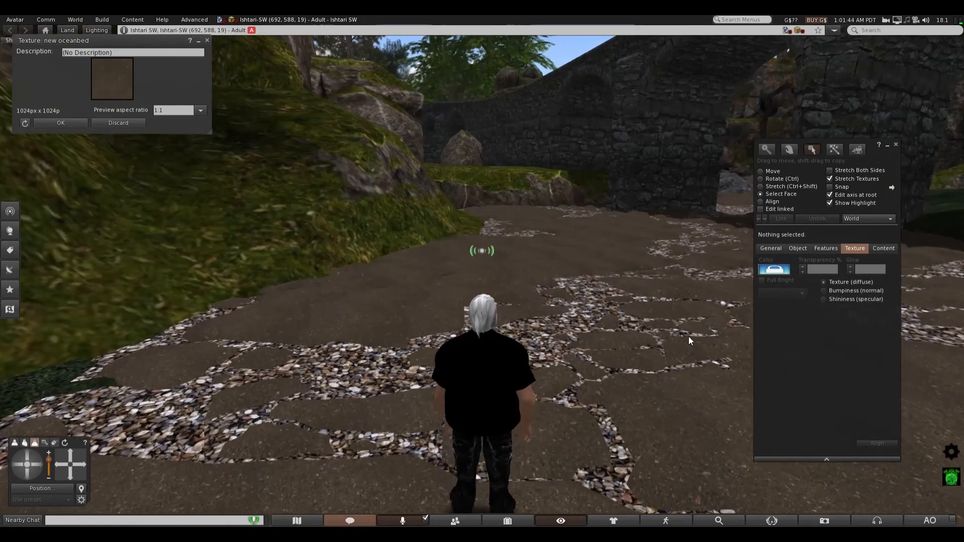
key(Up)
key(Right)
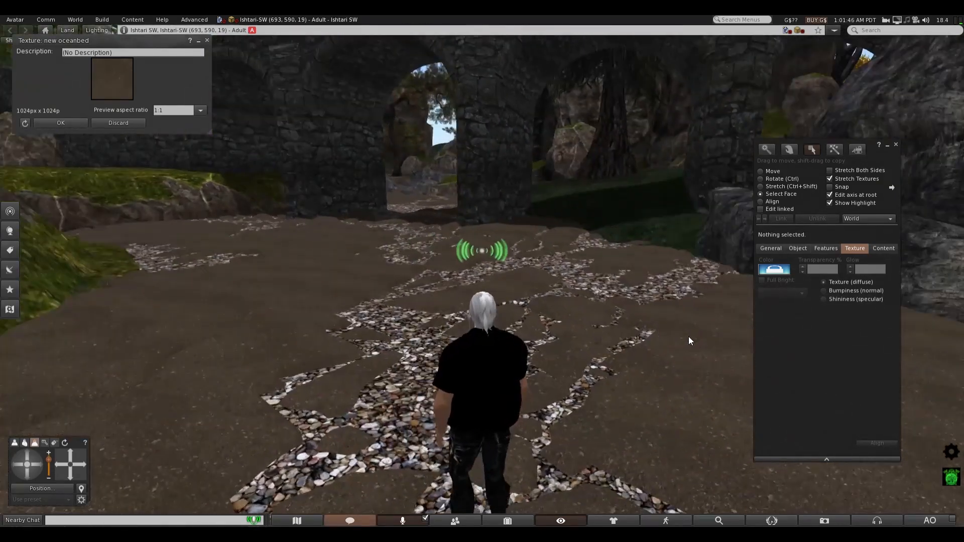
- Walk back to the riverbed's grassy edge and turn along the gravel border toward the large grey rocks
key(Down)
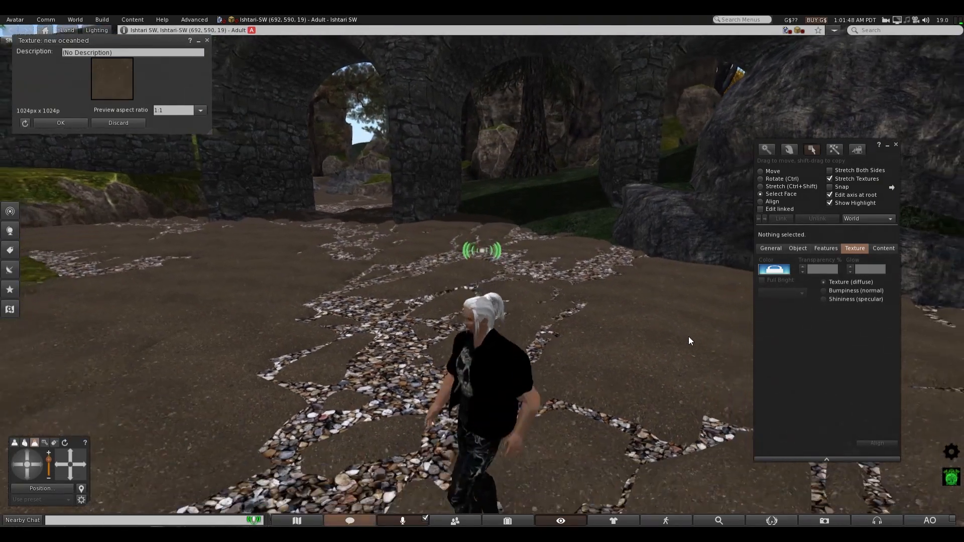
key(Down)
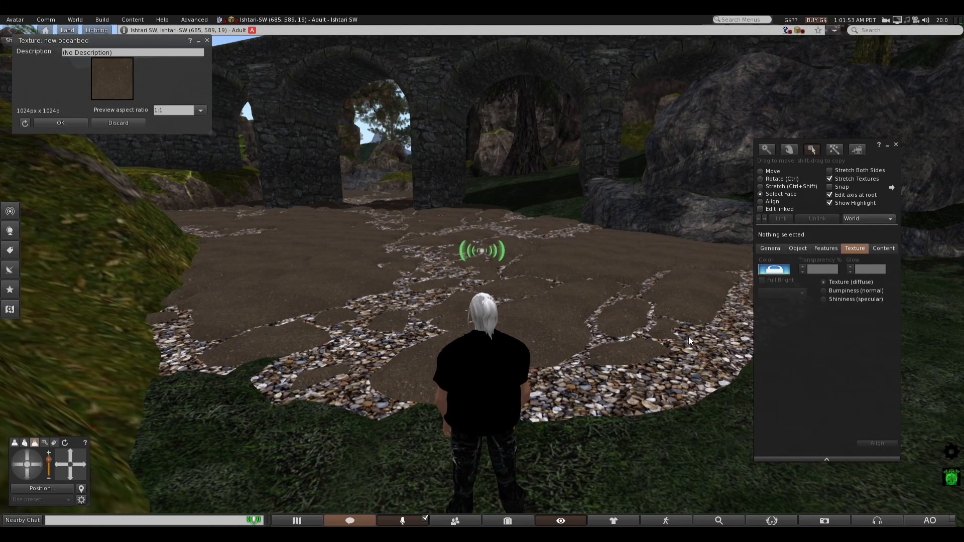
key(Right)
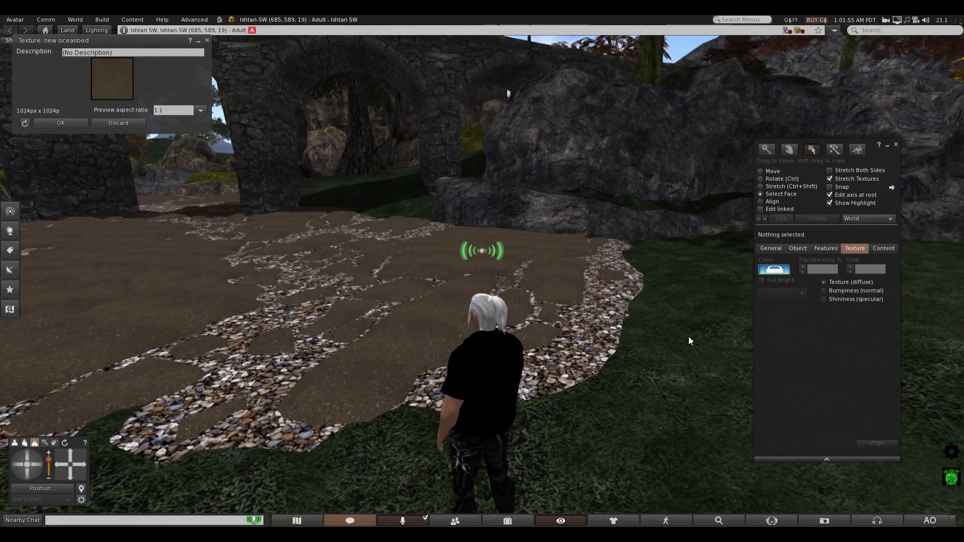
key(Right)
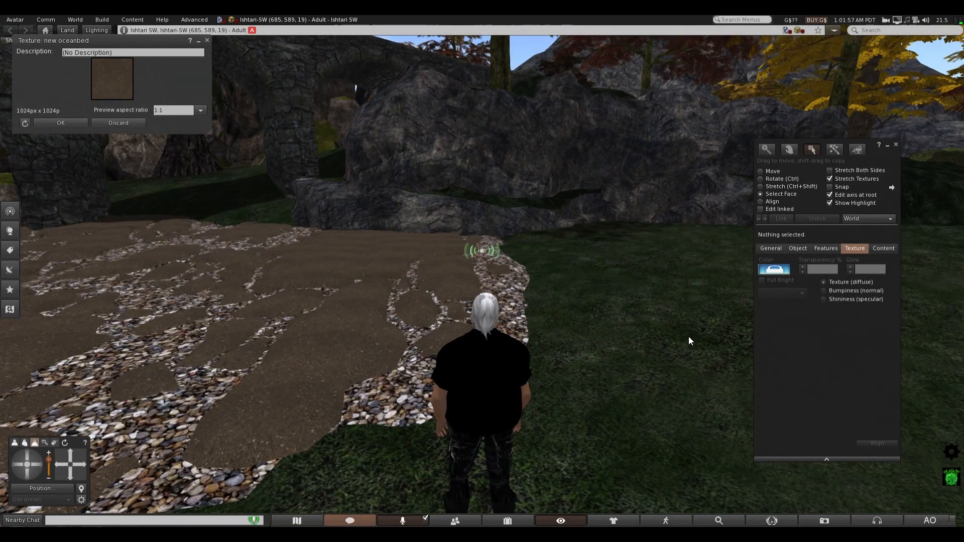
- Walk the avatar from the grassy edge onto the riverbed and turn toward the bridge pillars and grey rocks
key(Left)
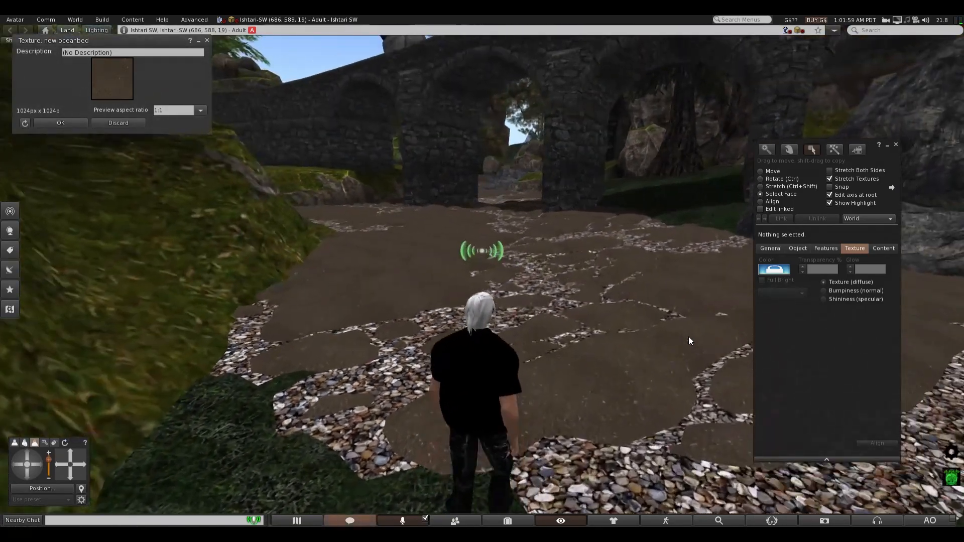
key(Up)
key(Right)
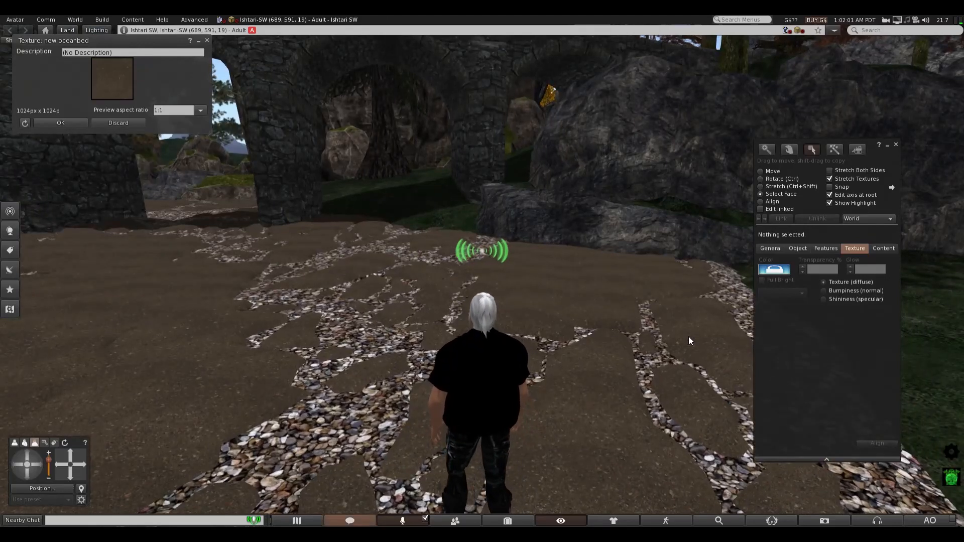
- Open the riverbed section underfoot for editing, check the bumpiness of its gravel face and of the adjoining section's gravel, and close the editor
right_click(291, 435)
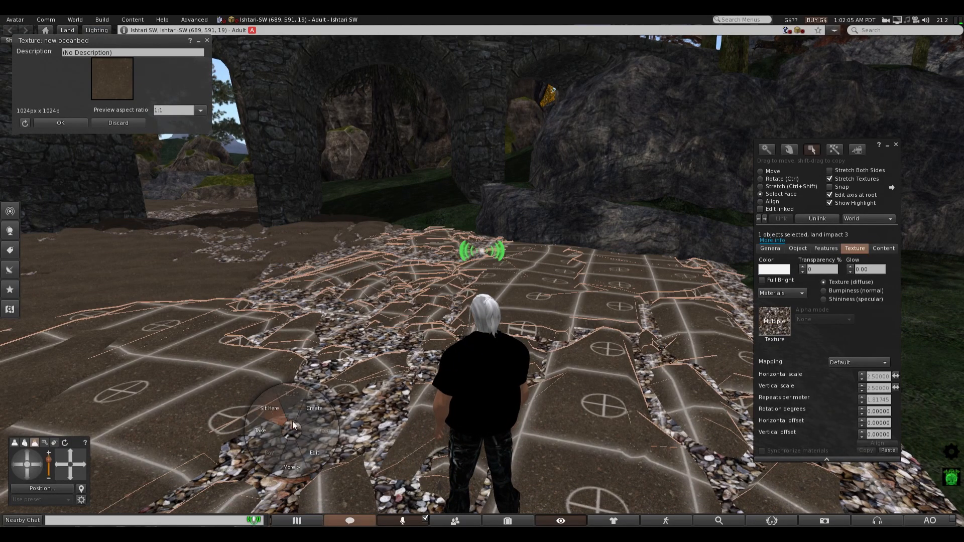
click(307, 436)
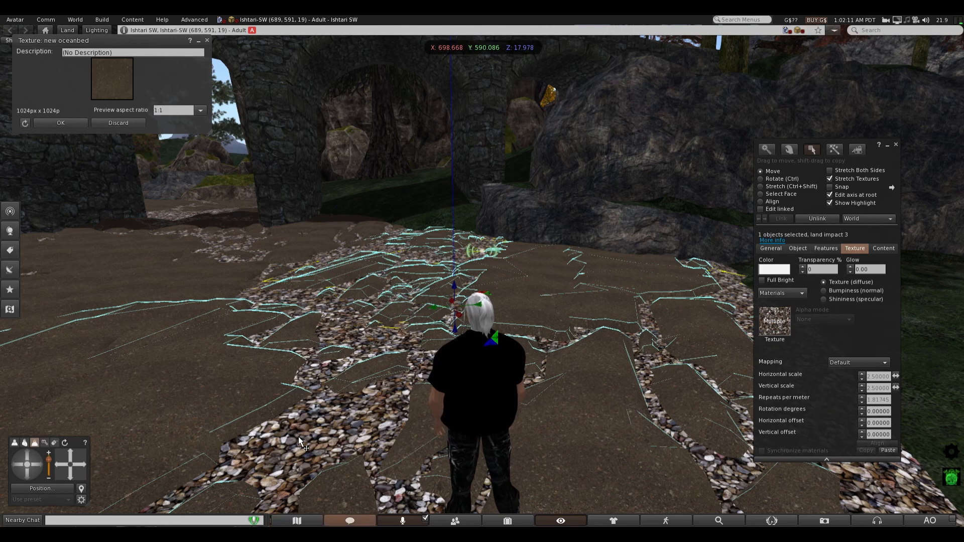
click(760, 195)
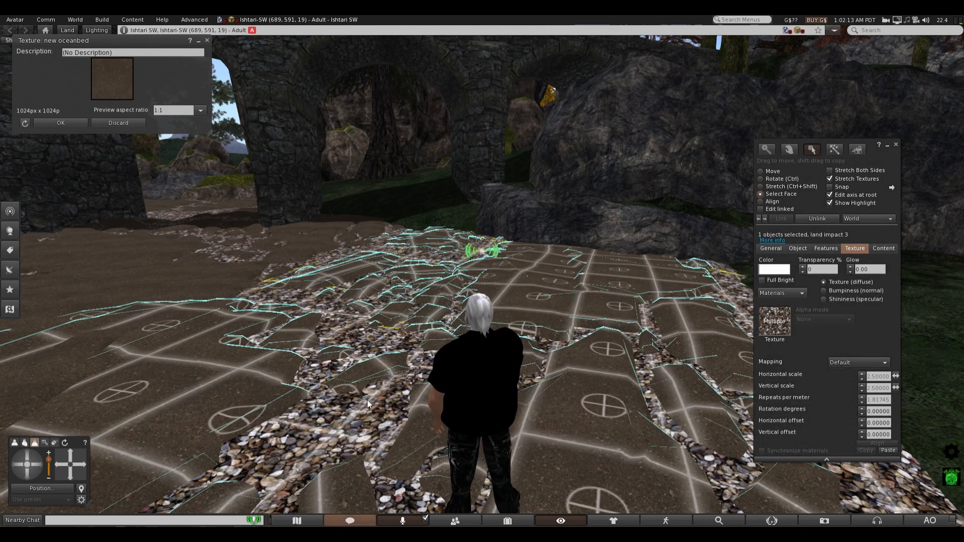
click(317, 422)
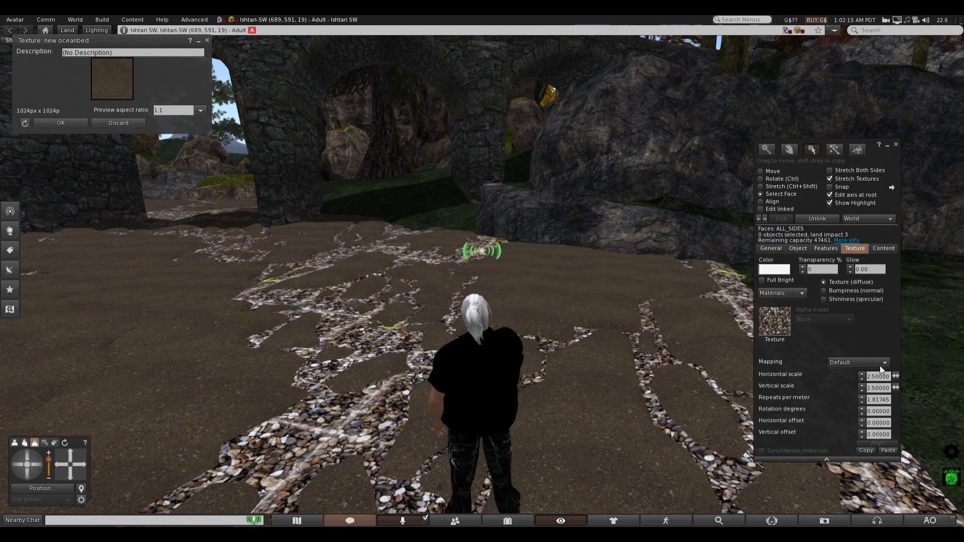
click(823, 292)
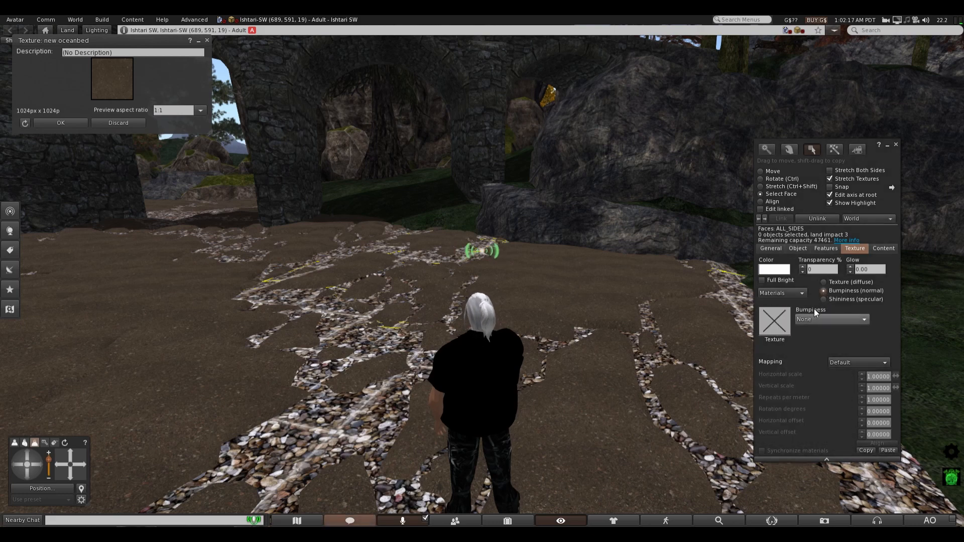
click(337, 255)
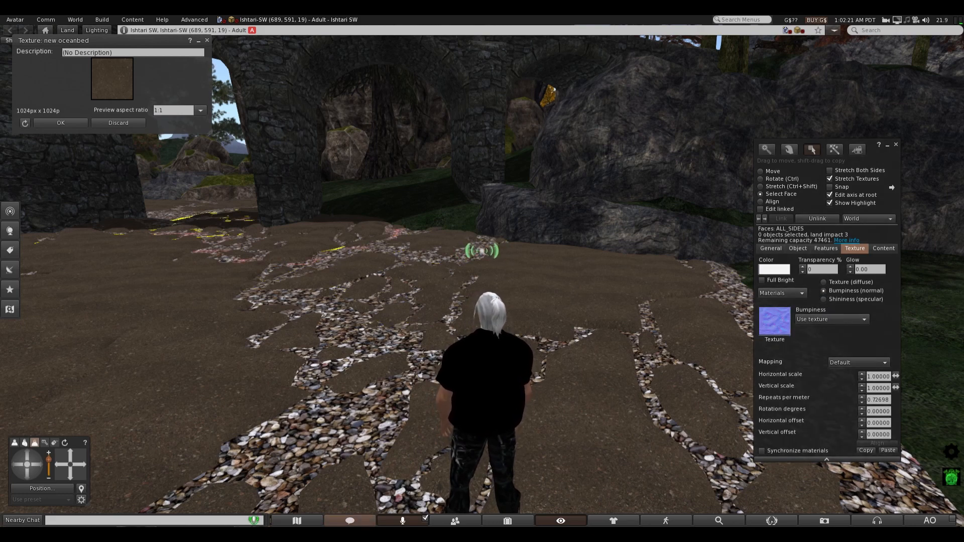
click(897, 145)
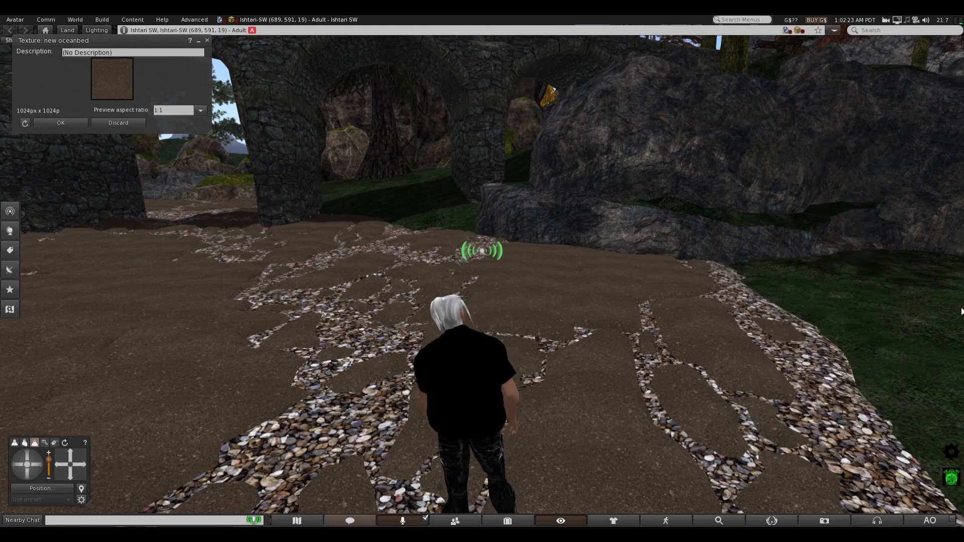
- Walk the avatar along the riverbed toward the bridge arches and stop on the gravel facing the grassy bank
key(Left)
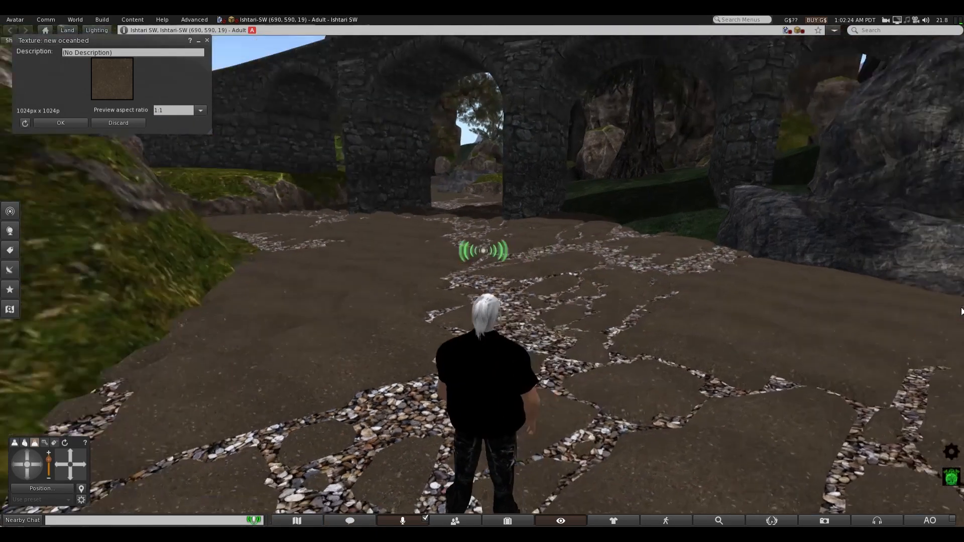
key(Up)
key(Right)
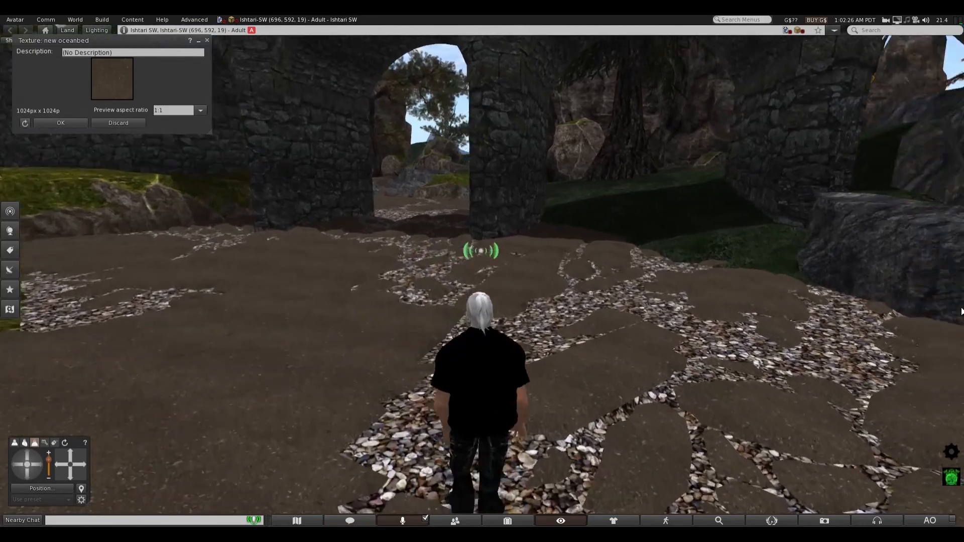
key(Left)
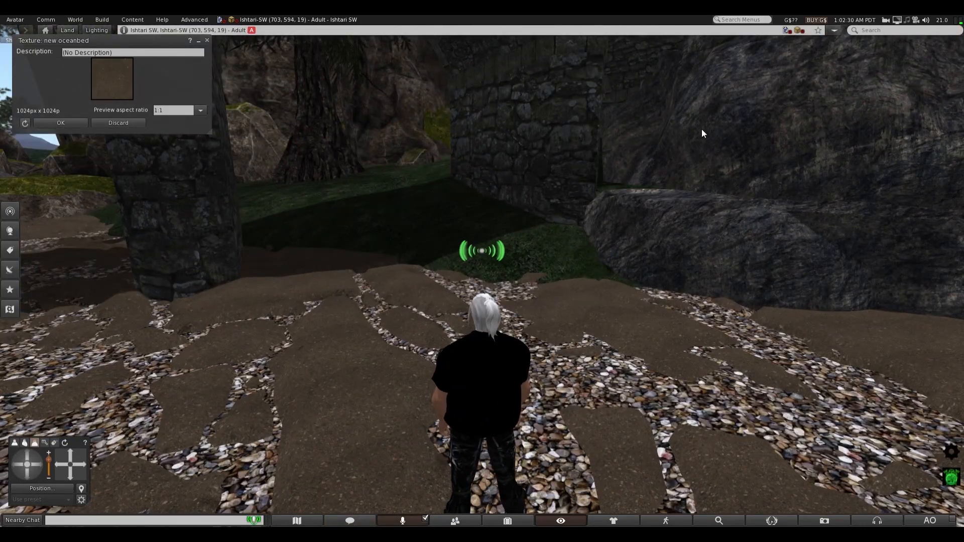
- Open the riverbed section by the bridge pillar for editing and compare the bumpiness of its sand and gravel faces with the neighbouring section
scroll(672, 306, down, 4)
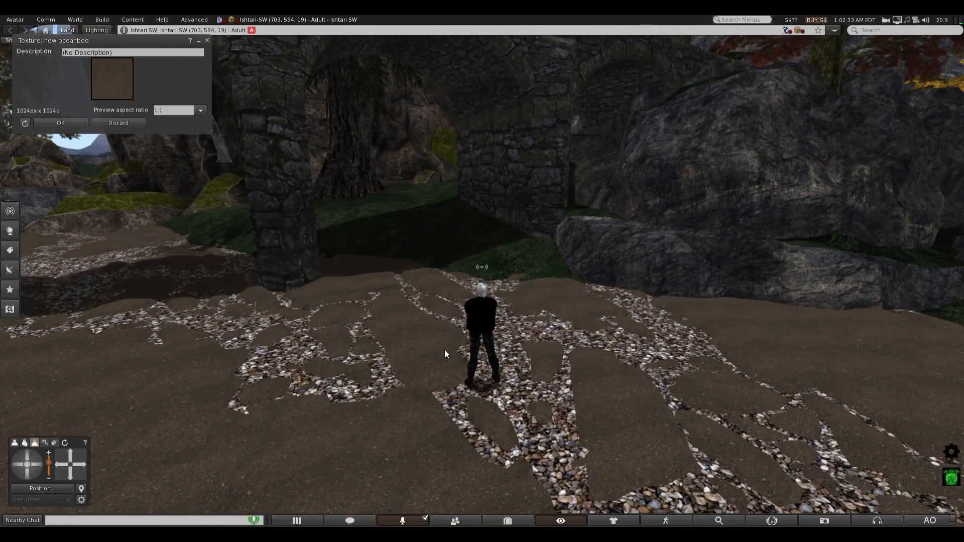
right_click(421, 343)
click(437, 368)
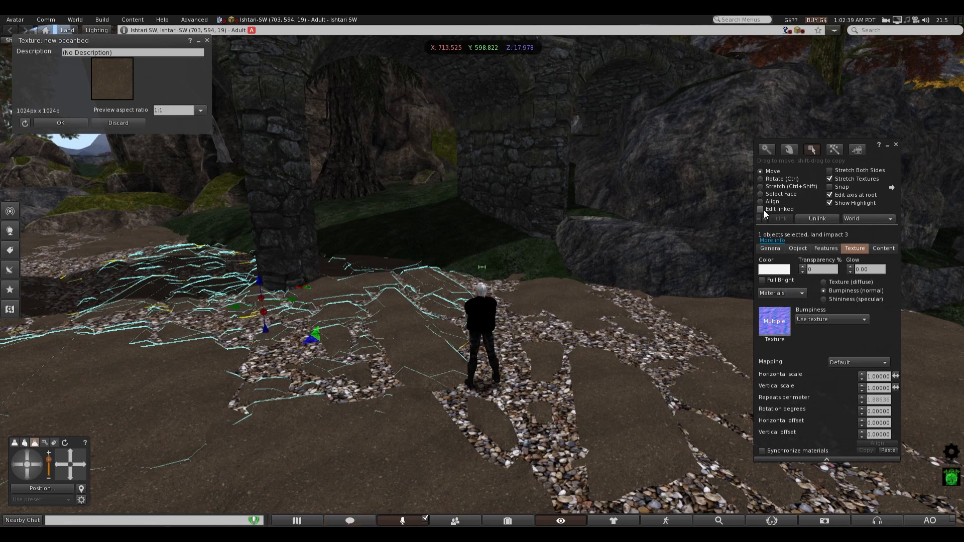
click(761, 193)
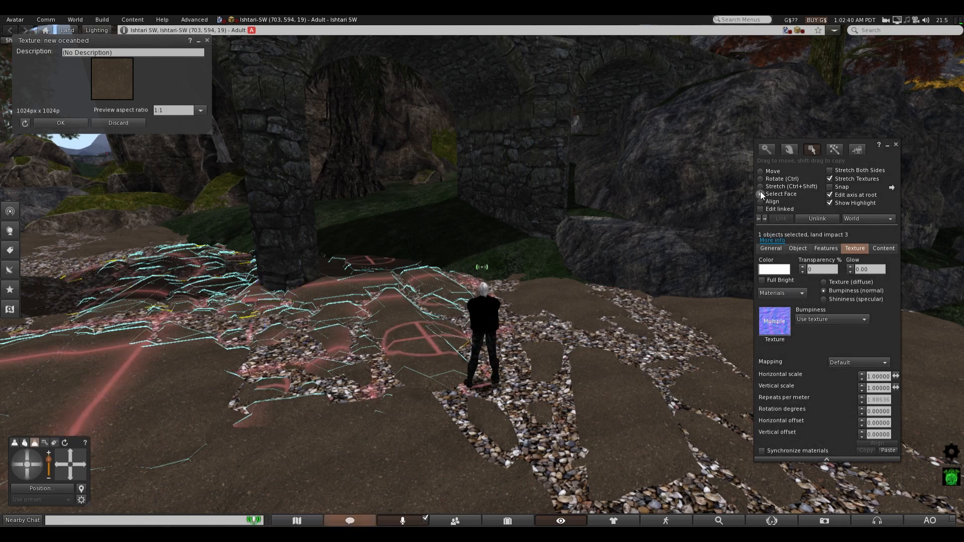
click(612, 399)
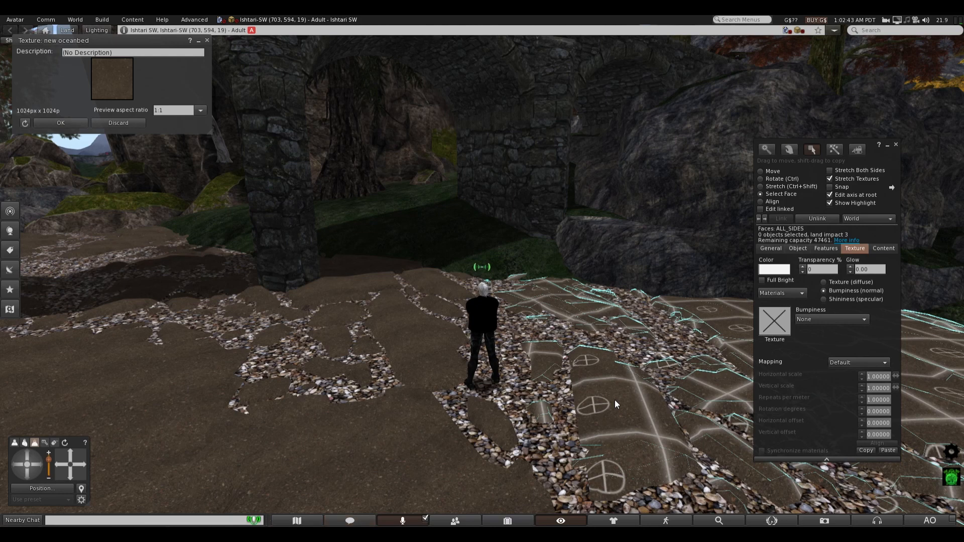
click(422, 353)
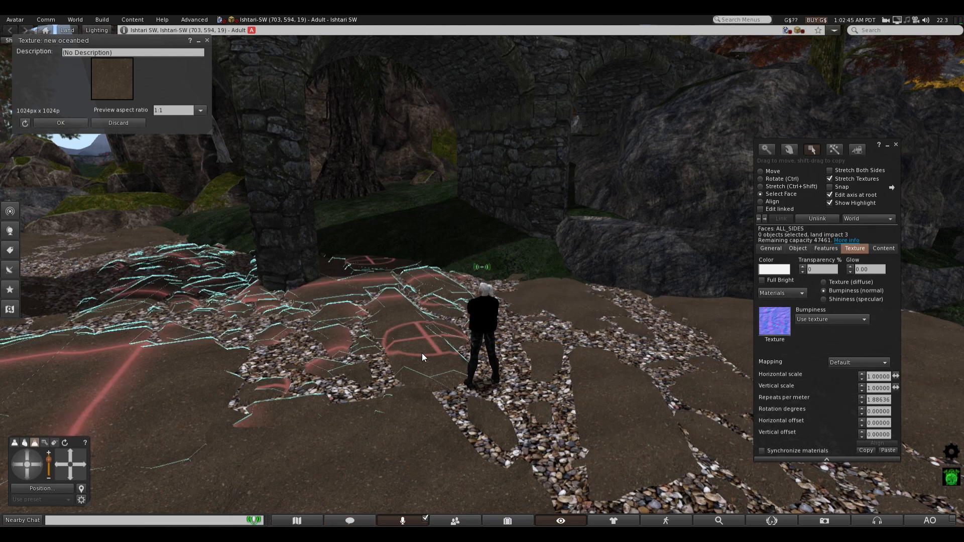
click(355, 396)
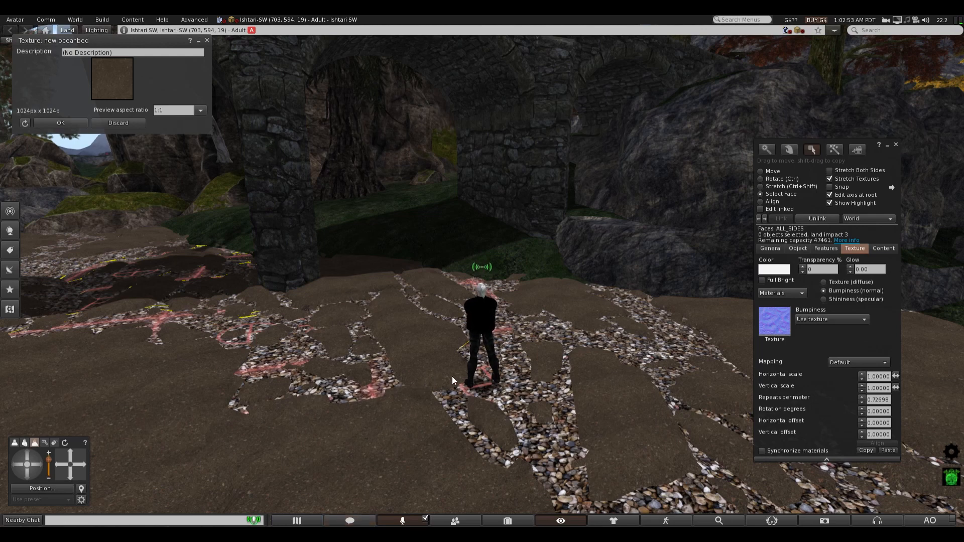
- Set the bumpiness of the brown sand face on the riverbed section by the bridge pillar to None
click(428, 369)
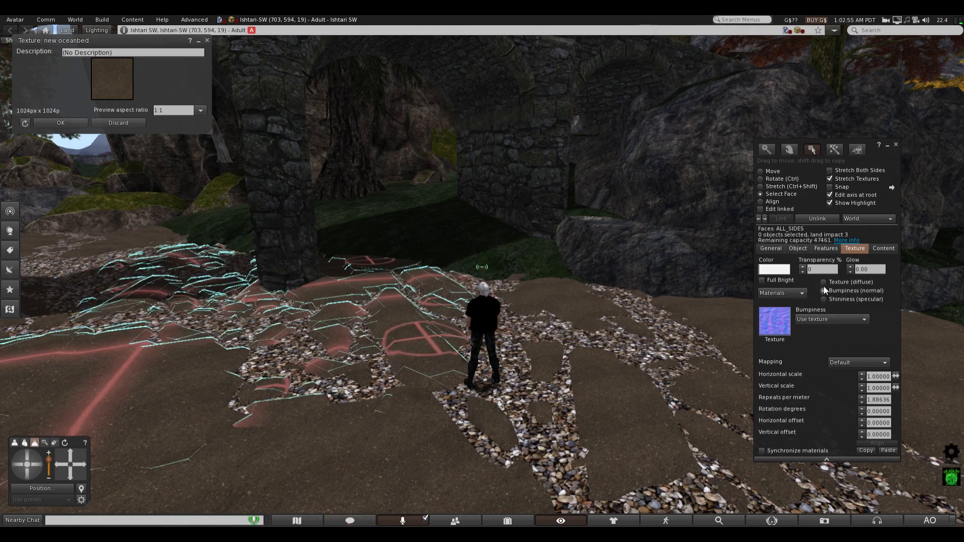
click(865, 319)
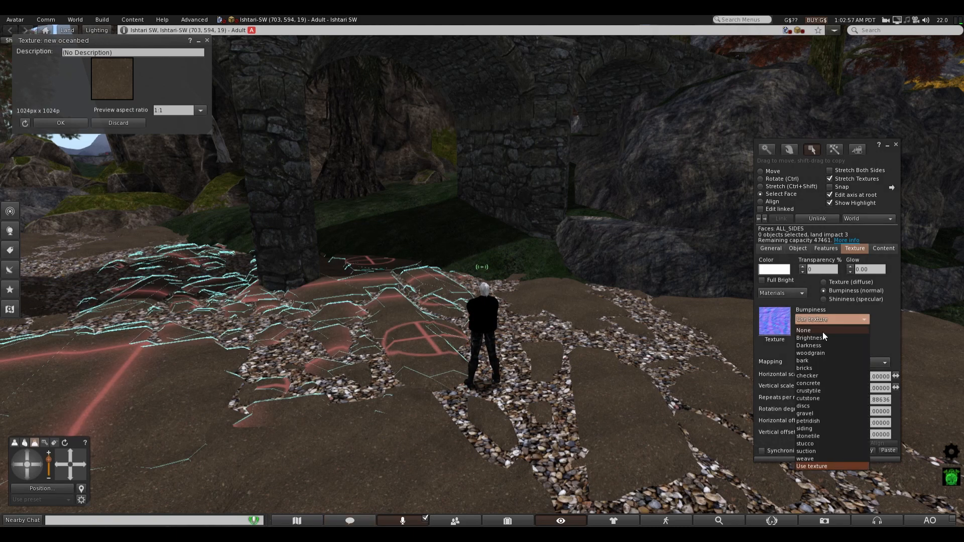
click(821, 331)
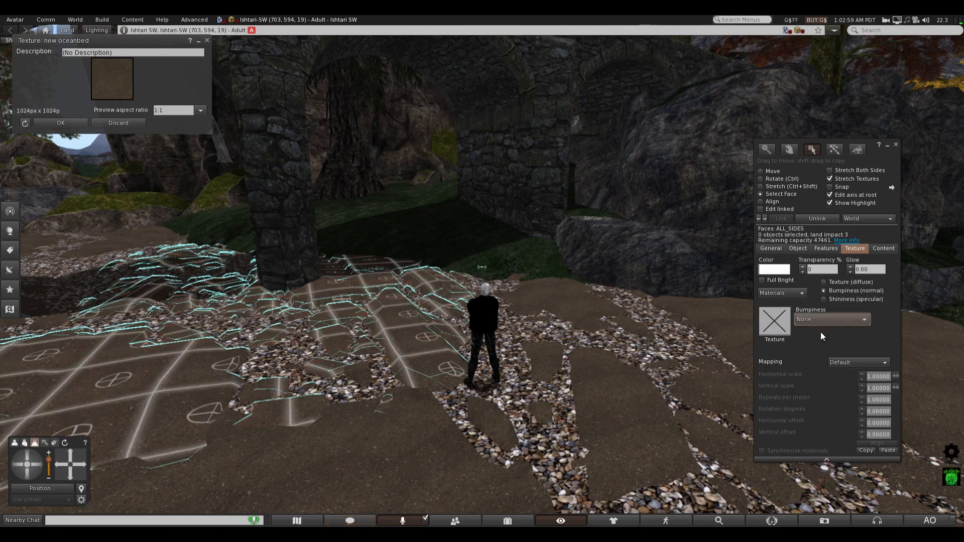
- Set the bumpiness of the same section's gravel face to None and deselect the object
click(384, 389)
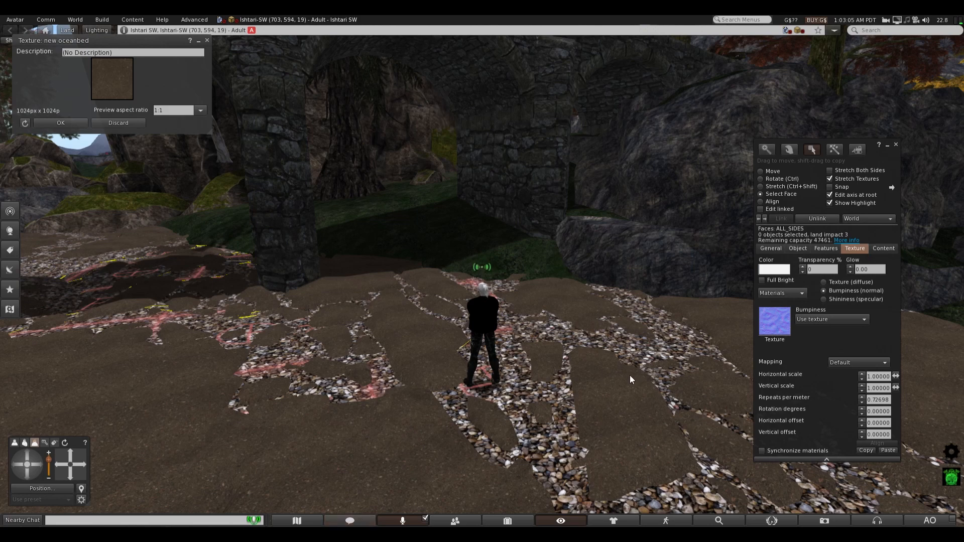
click(864, 320)
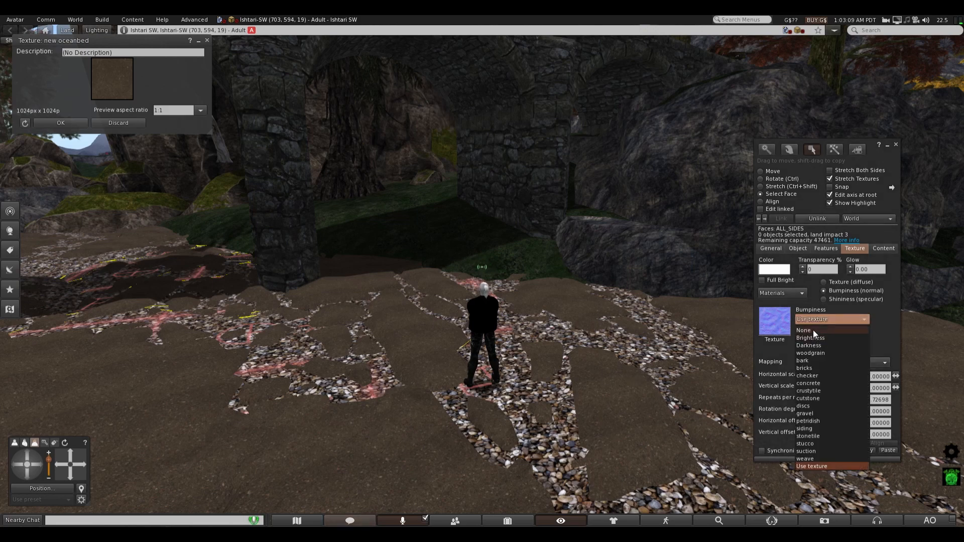
click(812, 330)
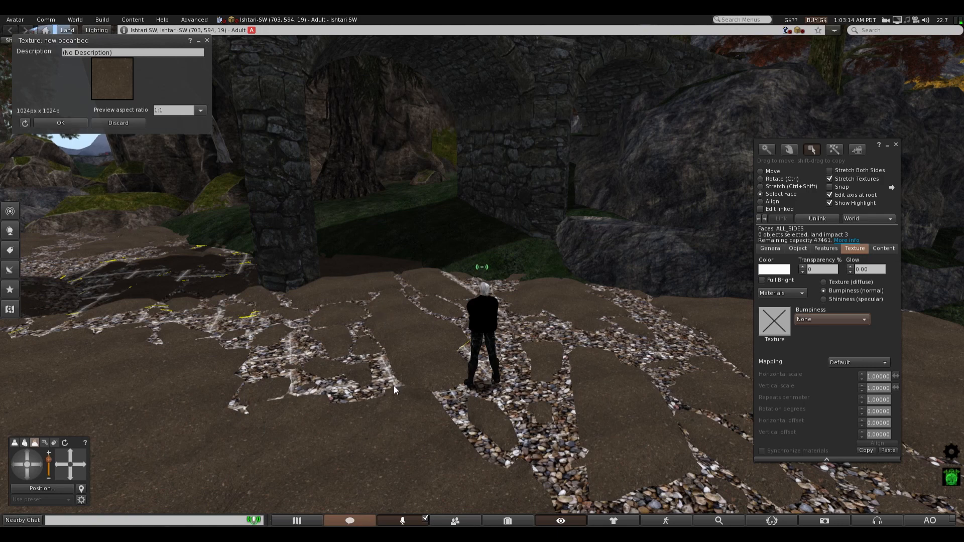
click(421, 244)
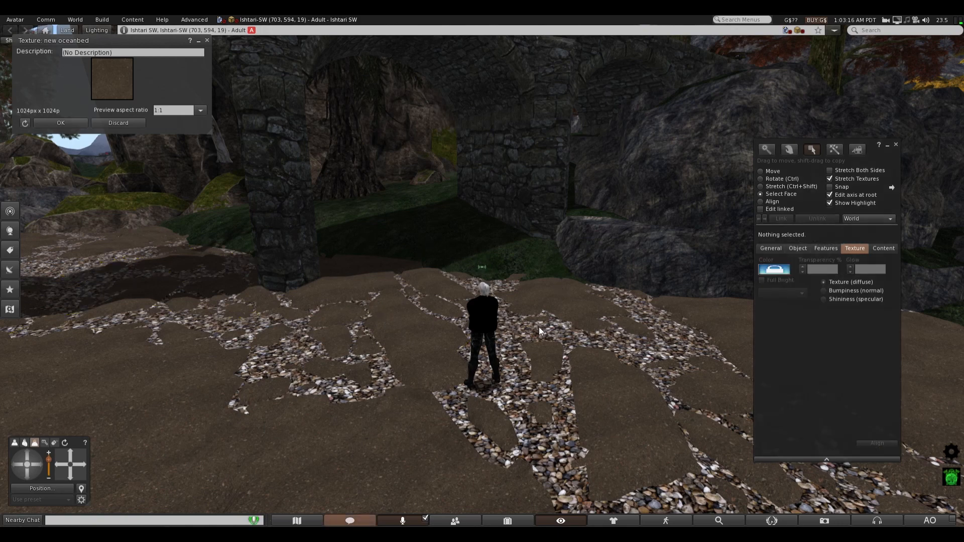
- Select the gravel face of the remaining riverbed section behind the avatar, set its bumpiness to None, and close the editor
scroll(532, 372, down, 5)
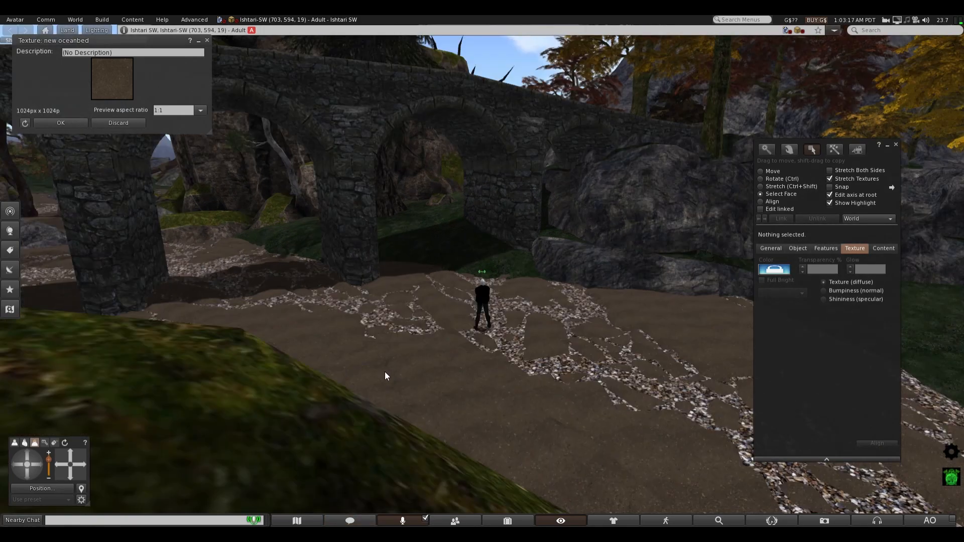
scroll(331, 357, up, 3)
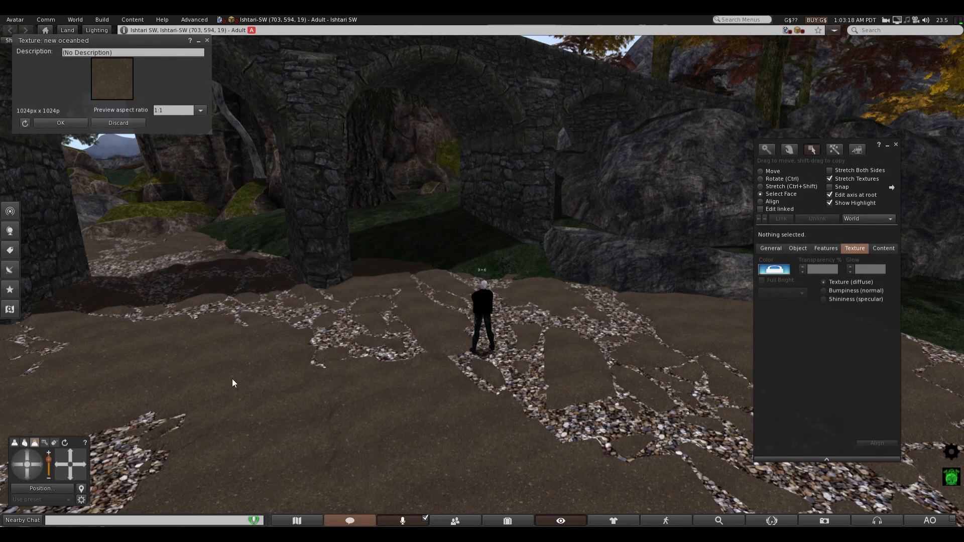
click(117, 461)
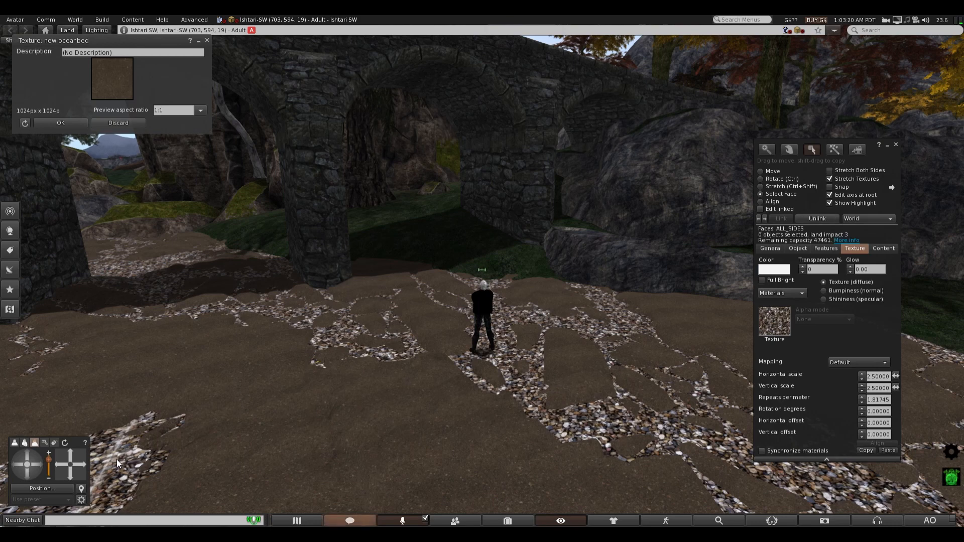
click(823, 290)
click(864, 320)
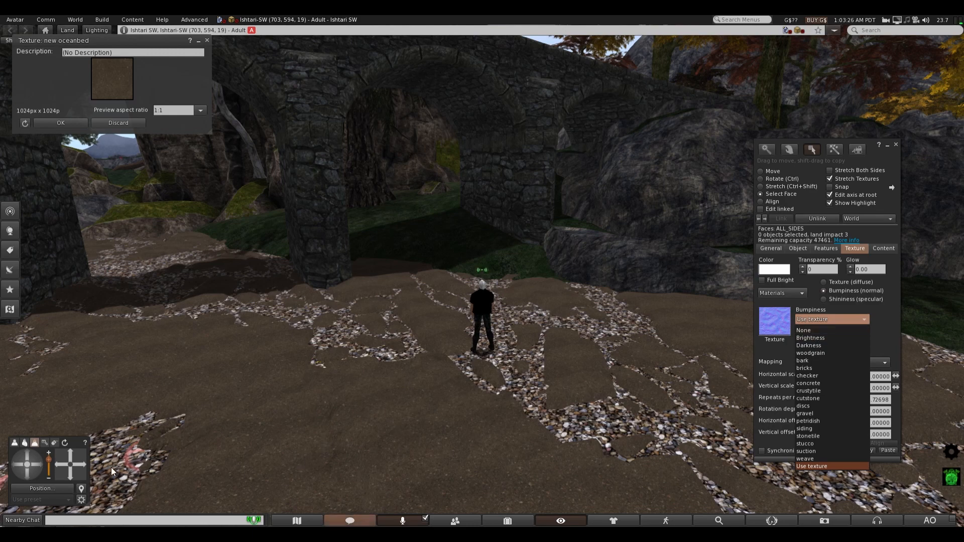
mouse_move(63, 463)
mouse_down()
mouse_move(68, 483)
mouse_move(62, 464)
mouse_up()
scroll(164, 433, up, 2)
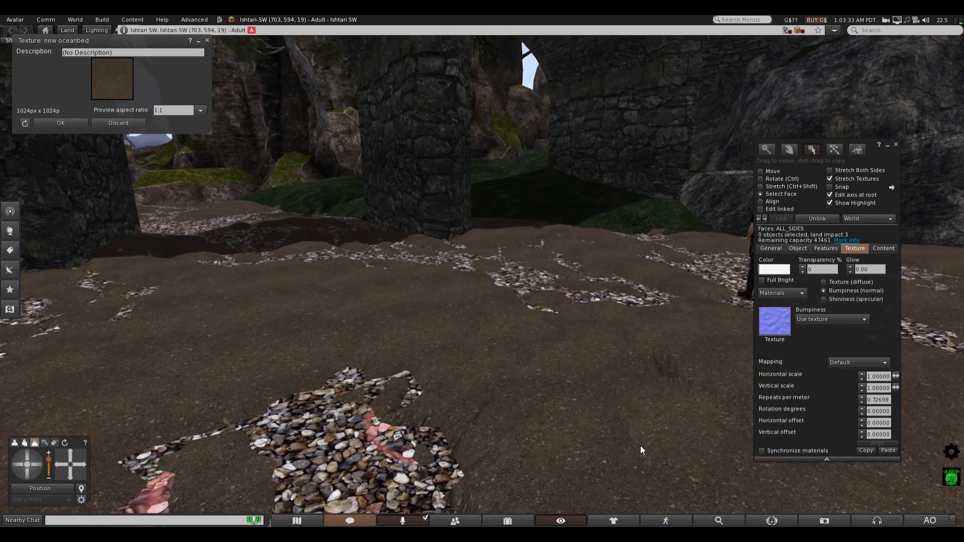
scroll(688, 426, down, 2)
scroll(686, 426, up, 2)
click(865, 319)
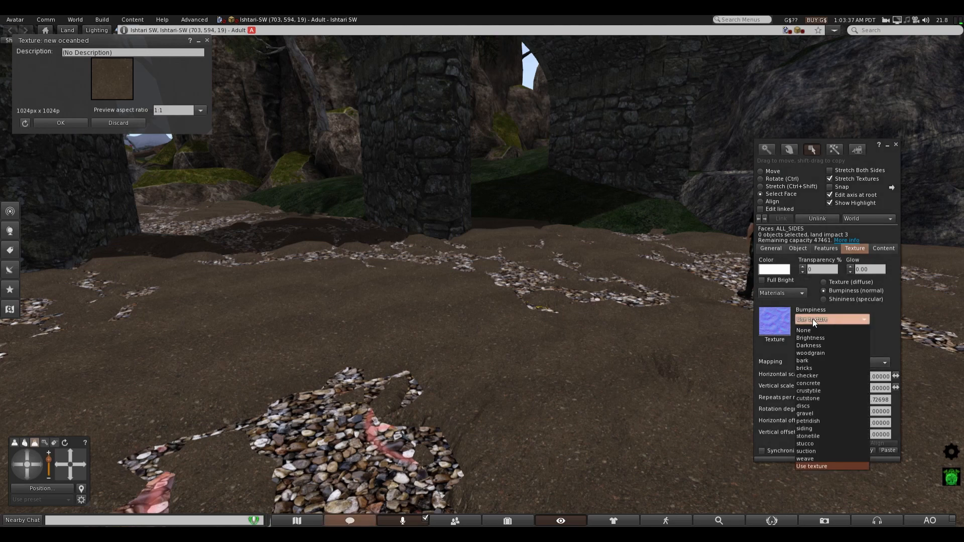
click(812, 330)
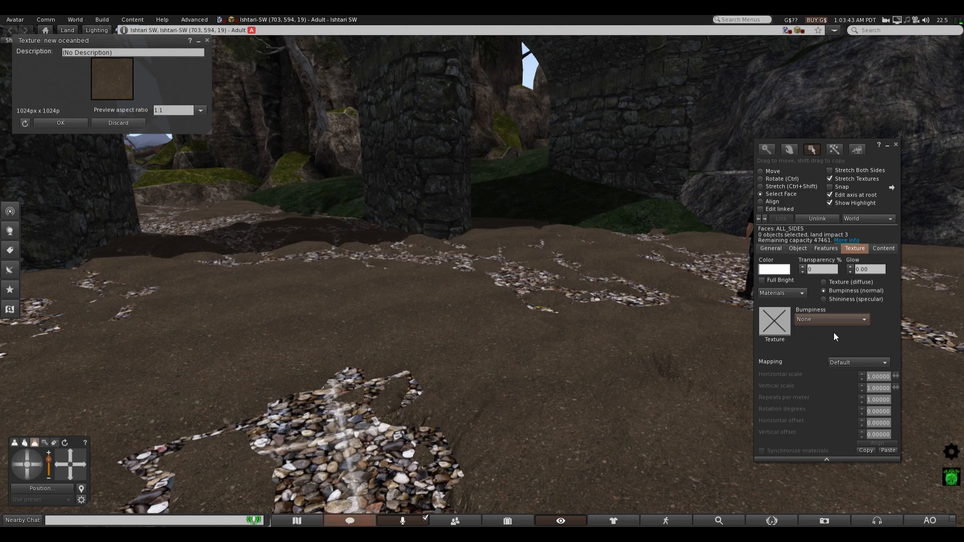
click(894, 144)
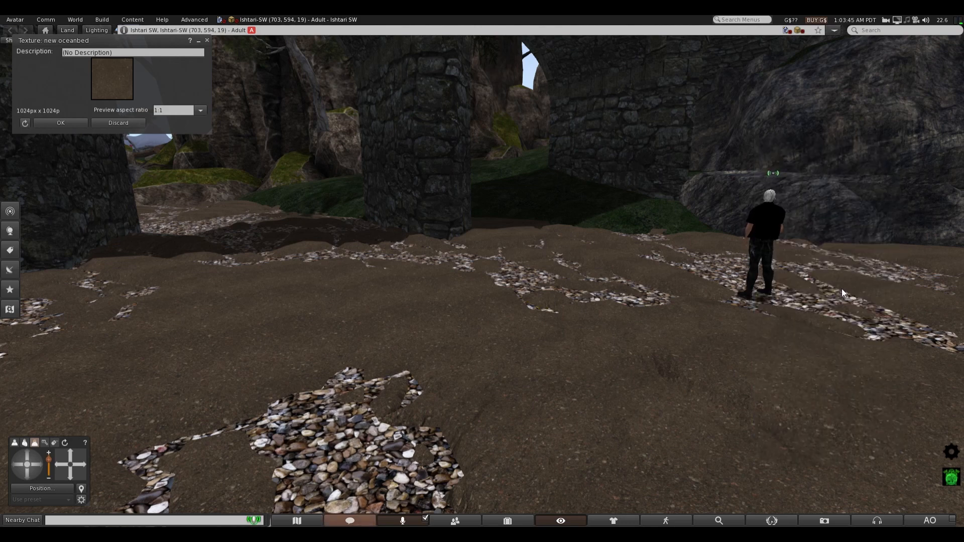
- Pull the camera back to view the whole riverbed with the avatar and the bridge arches
scroll(886, 369, down, 5)
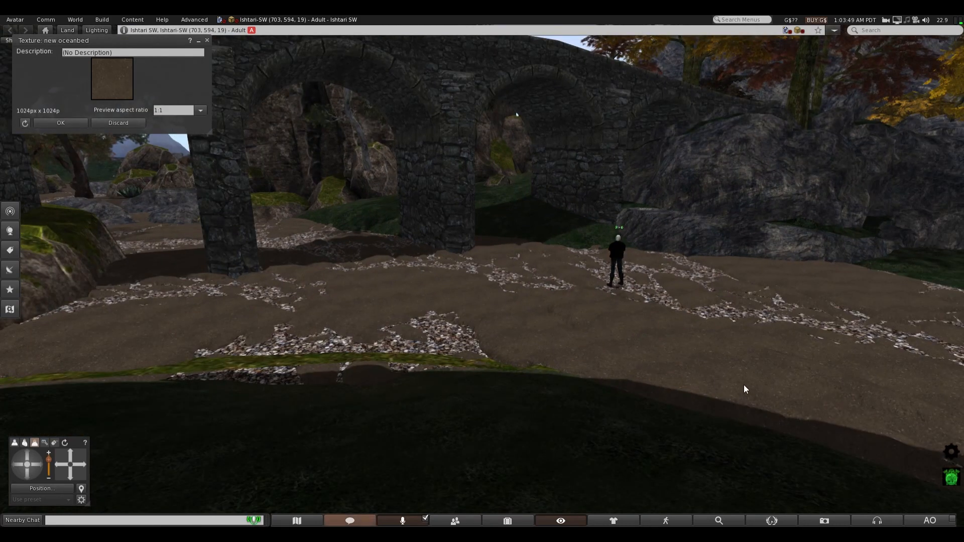
scroll(743, 384, down, 1)
scroll(689, 359, up, 1)
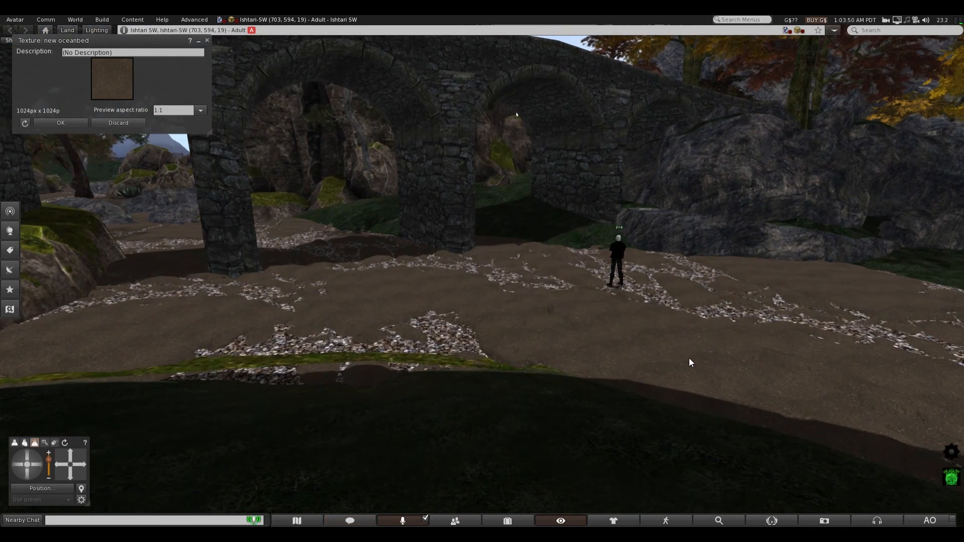
- Walk the avatar across the riverbed to its far edge, facing the grassy channel between the rocks
scroll(689, 358, up, 3)
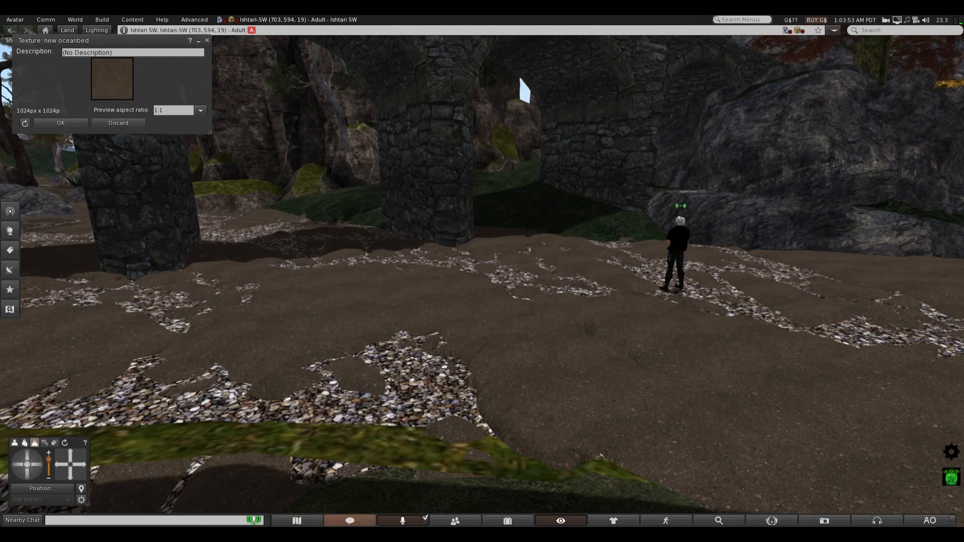
key(Up)
key(Left)
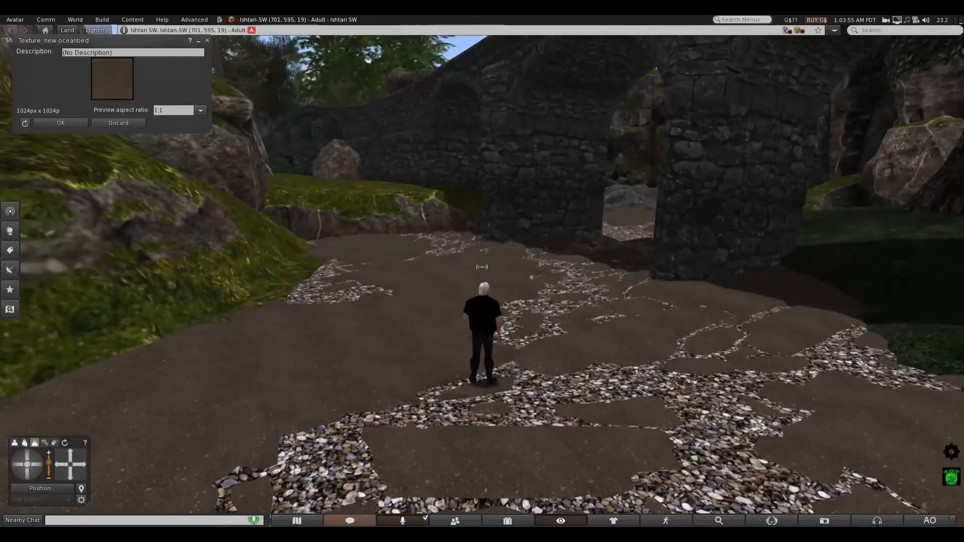
key(Up)
key(Left)
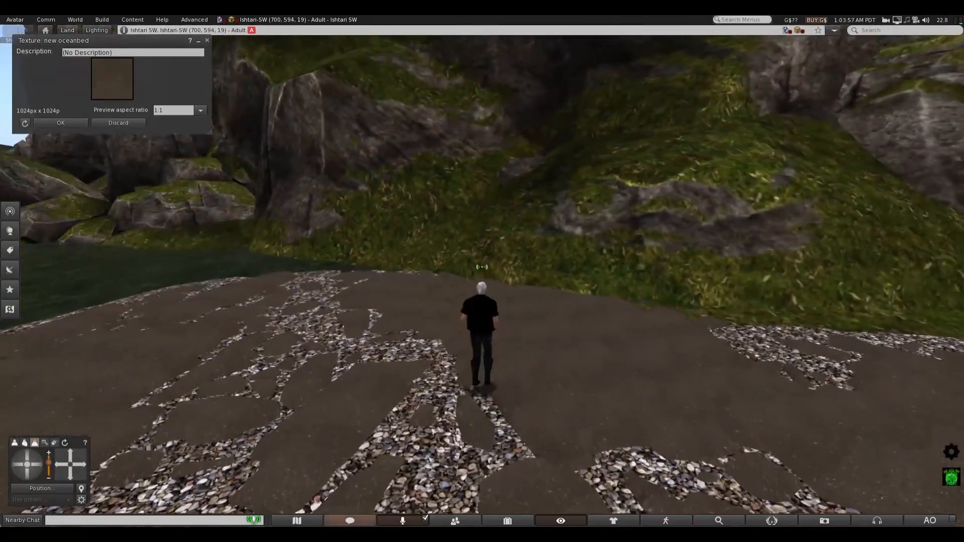
key(Up)
key(Left)
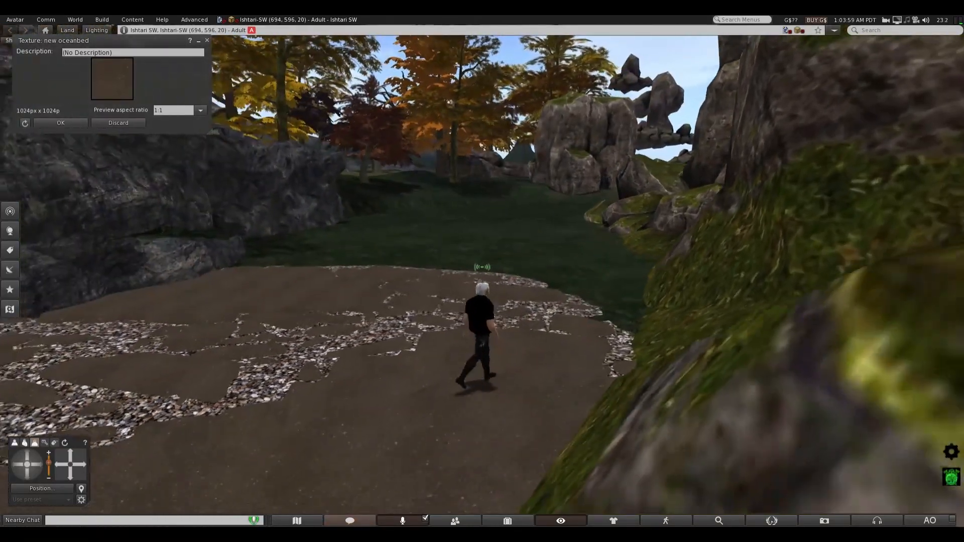
key(Up)
key(Left)
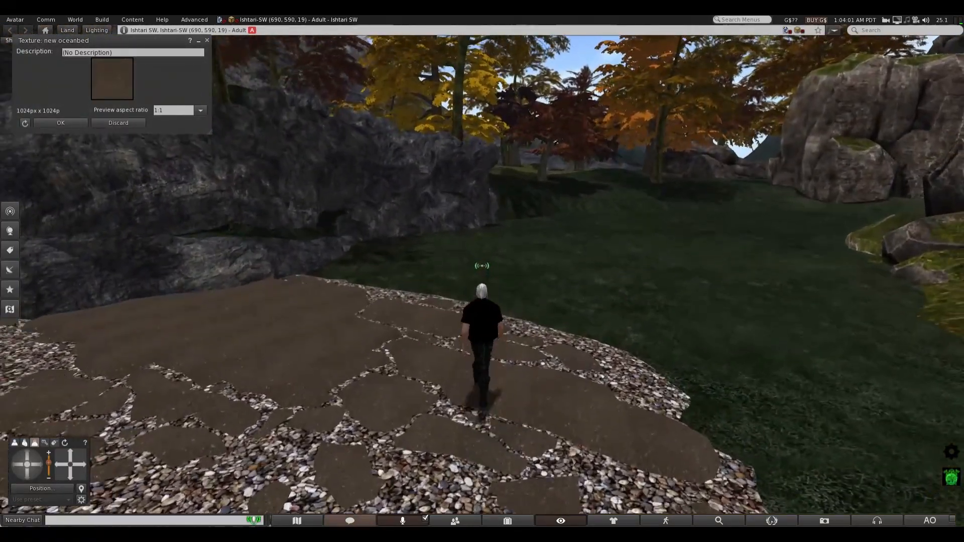
key(Right)
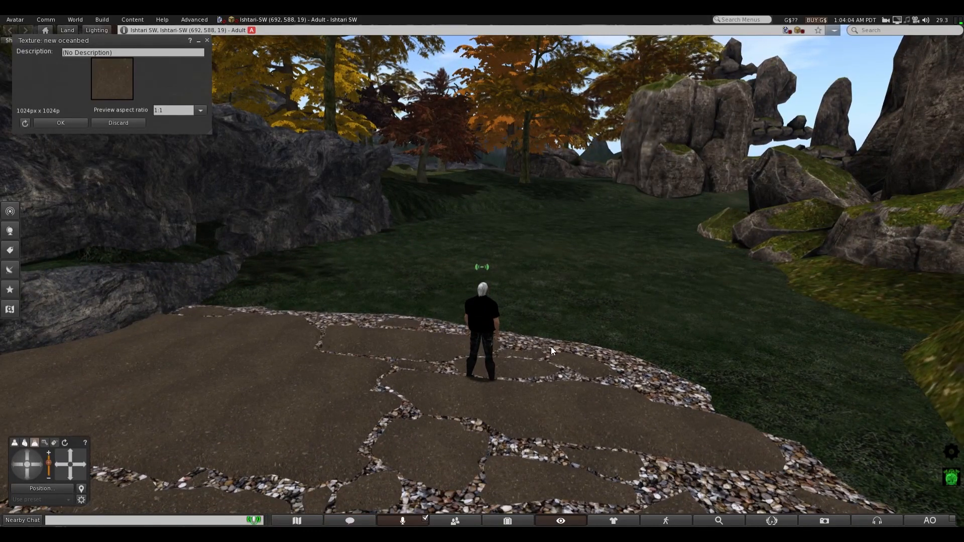
- Start editing the riverbed section under the avatar and open the g_riverbed2 texture from its diffuse texture picker
right_click(617, 363)
click(646, 381)
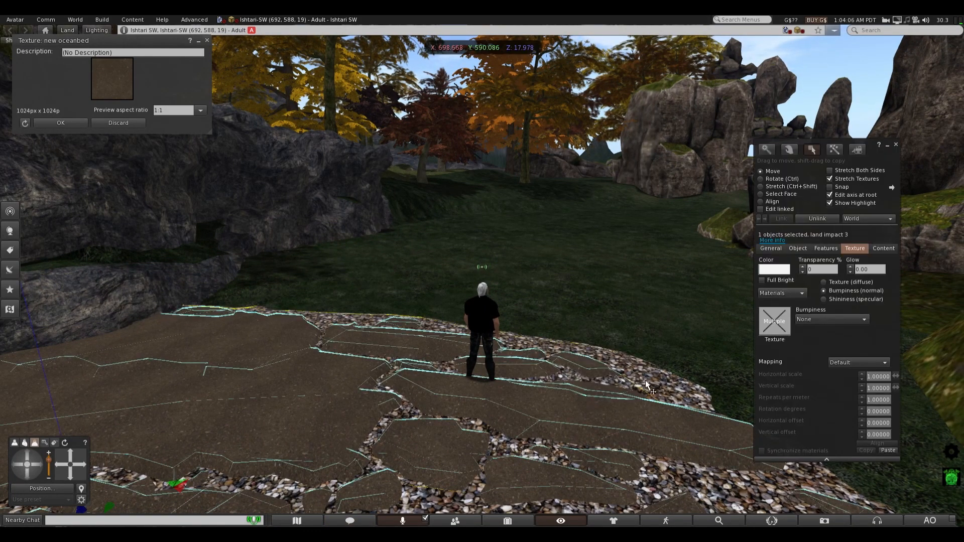
click(760, 185)
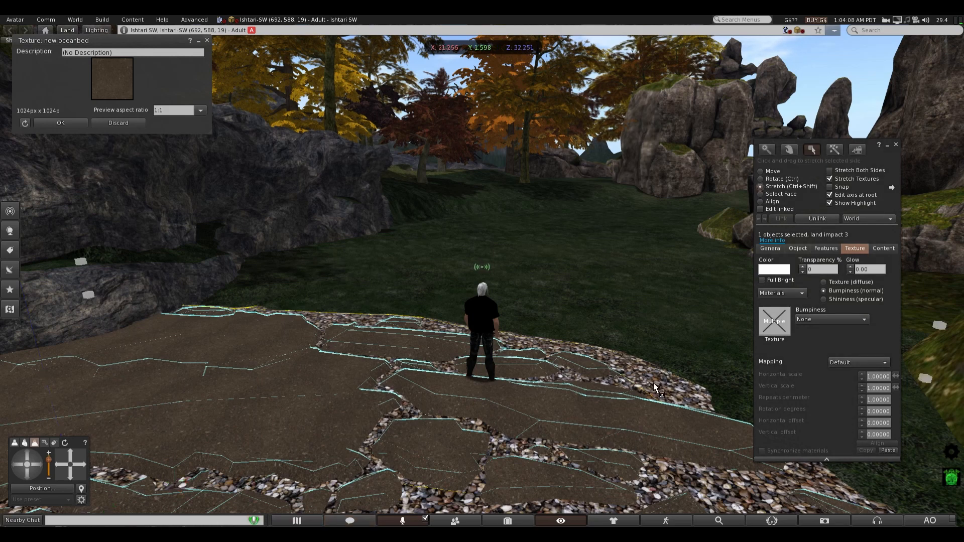
click(823, 282)
click(786, 325)
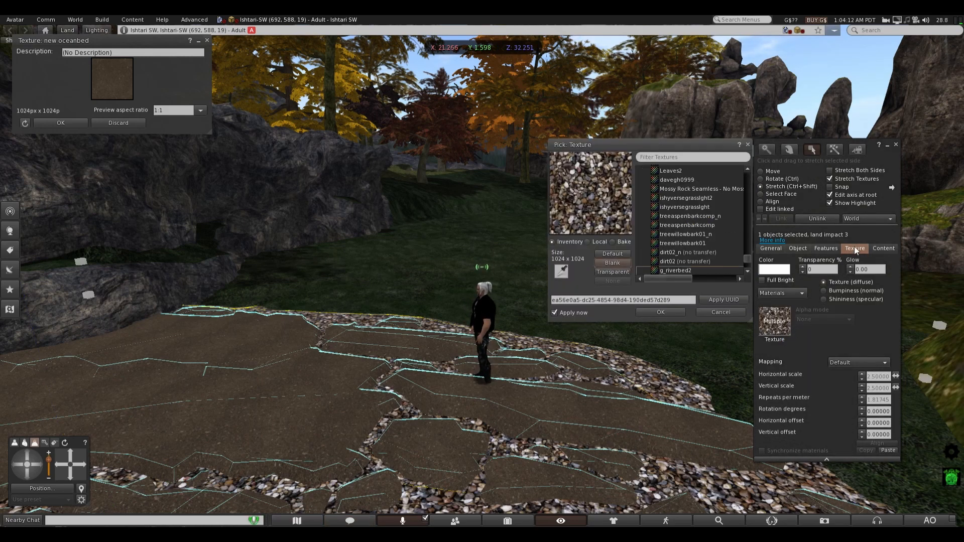
double_click(671, 270)
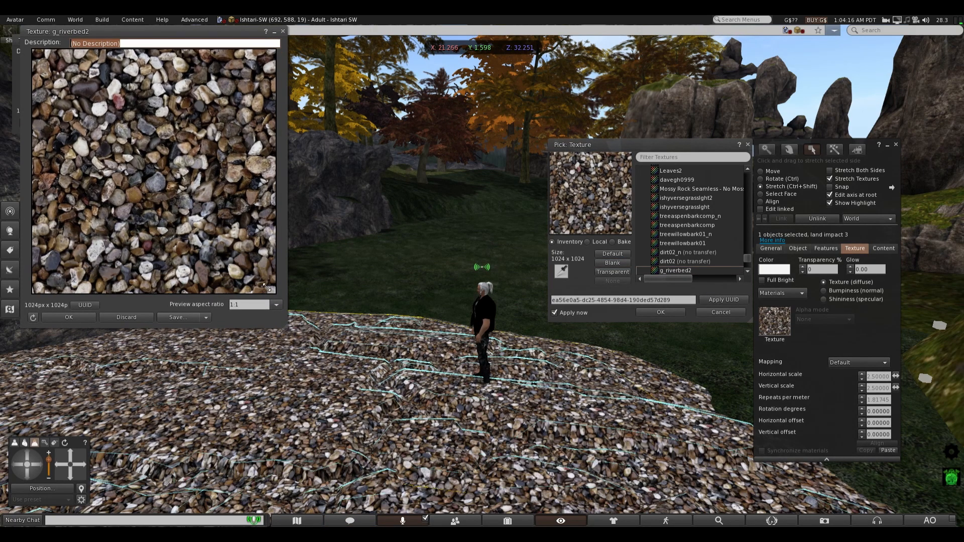
- Shrink the g_riverbed2 preview, place it near the new oceanbed preview, and close the texture picker
drag(287, 329, 207, 85)
drag(171, 29, 404, 58)
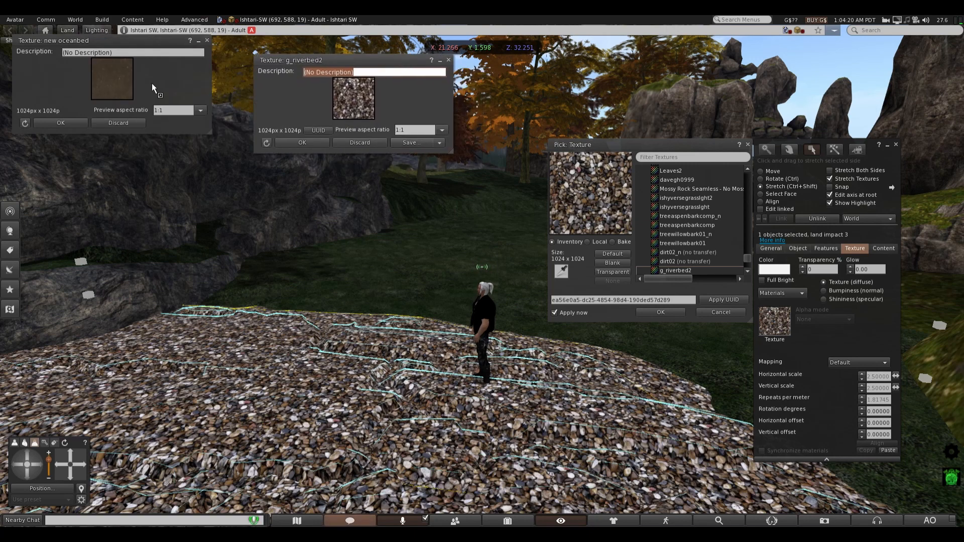
click(748, 145)
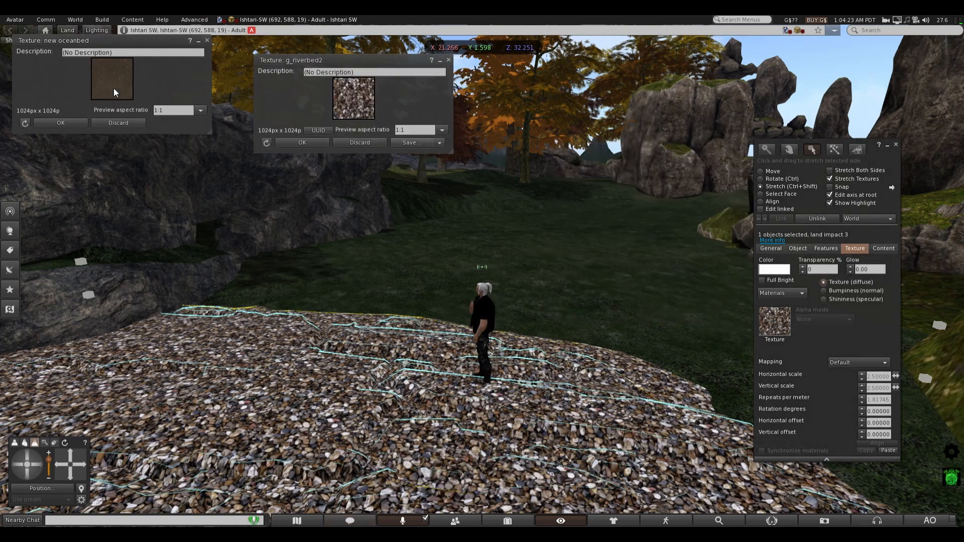
- Apply the new oceanbed texture to the sand face of the riverbed section and deselect the section
drag(114, 88, 663, 380)
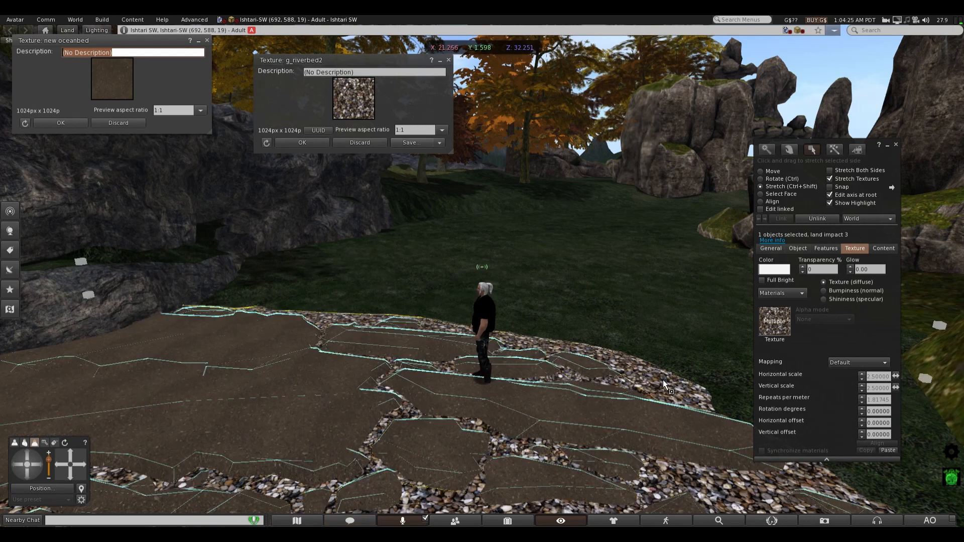
click(581, 219)
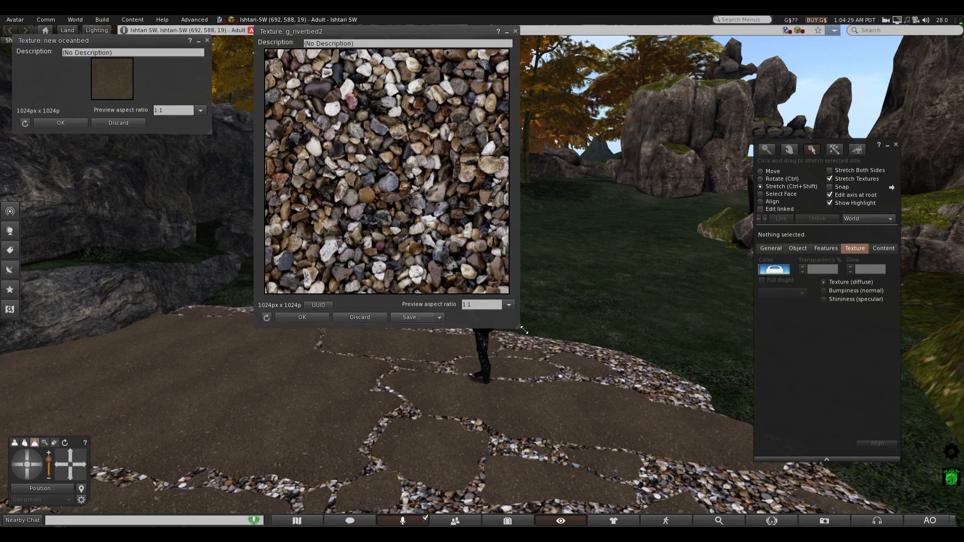
- Shrink the enlarged g_riverbed2 preview again, set it against the new oceanbed preview, and close the object editor
drag(520, 328, 397, 80)
drag(401, 35, 306, 46)
scroll(614, 282, down, 6)
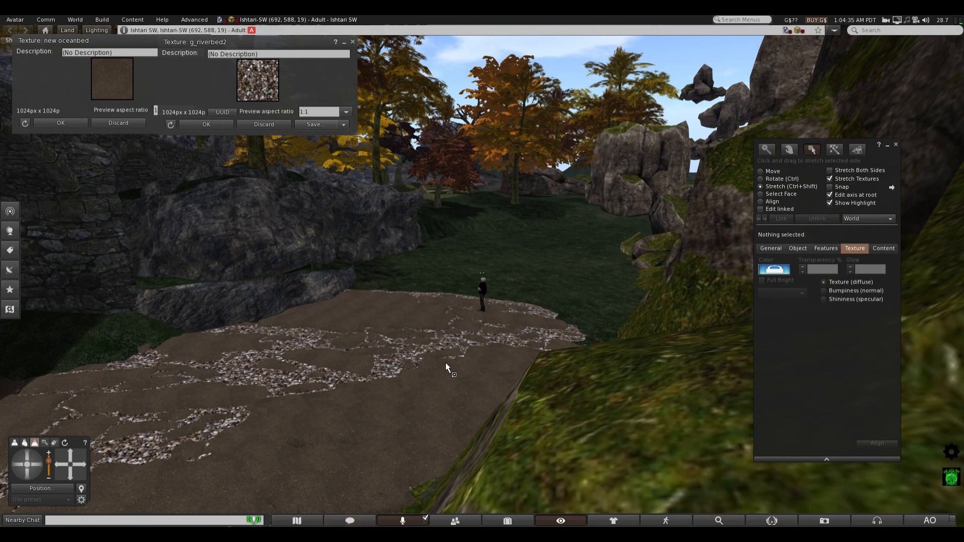
scroll(504, 261, up, 3)
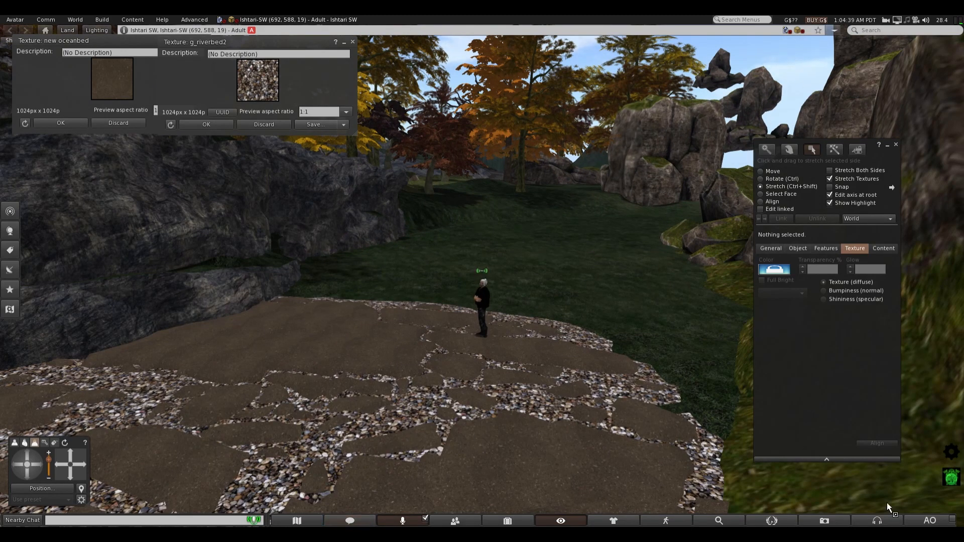
click(895, 144)
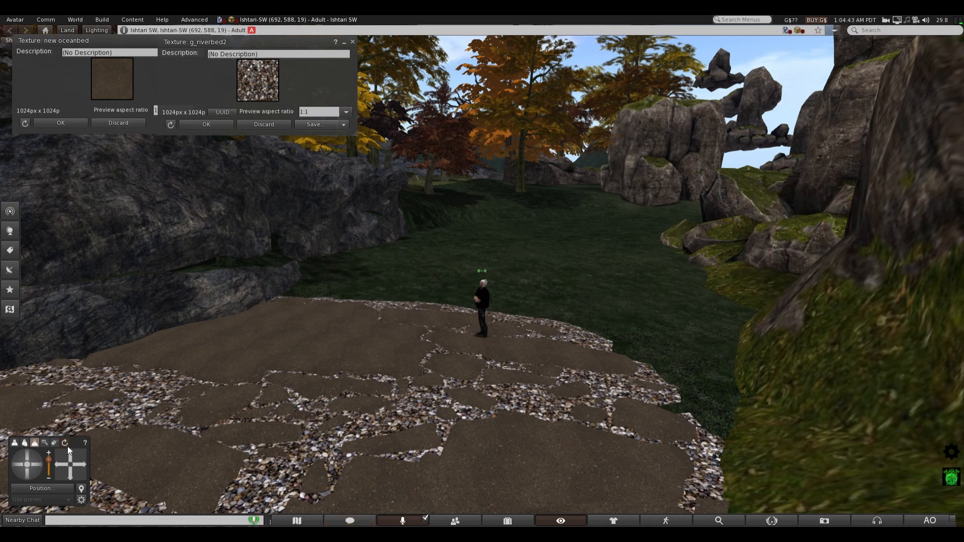
- View the riverbed from a higher, more distant camera and toggle water rendering to compare the channel with and without water
drag(75, 461, 77, 461)
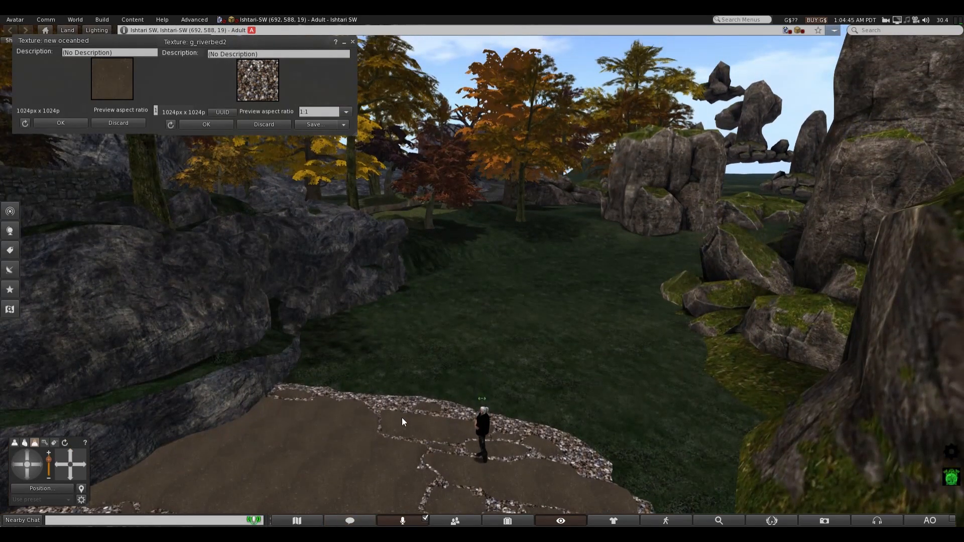
scroll(405, 426, down, 3)
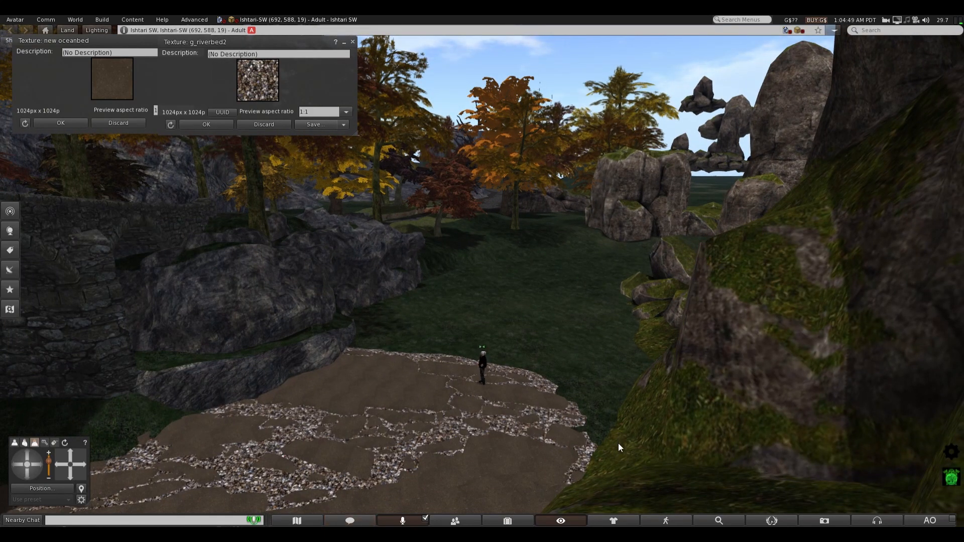
mouse_move(619, 441)
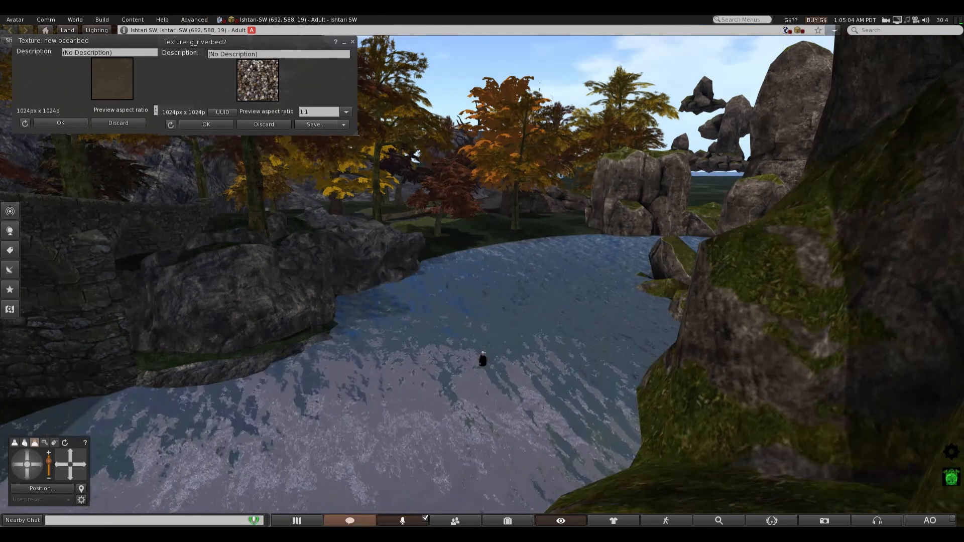
key(ctrl+alt+shift+7)
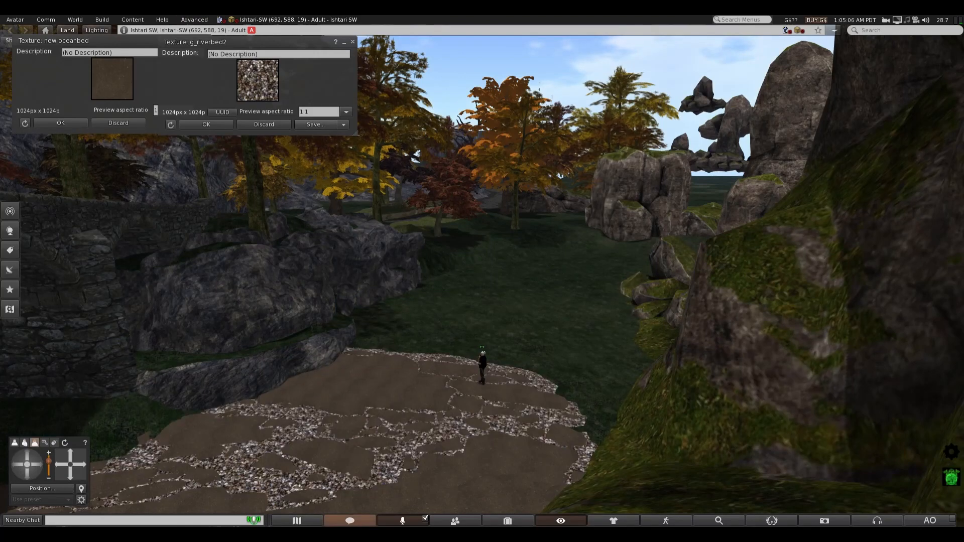
key(ctrl+alt+shift+7)
key(ctrl+alt+shift+7)
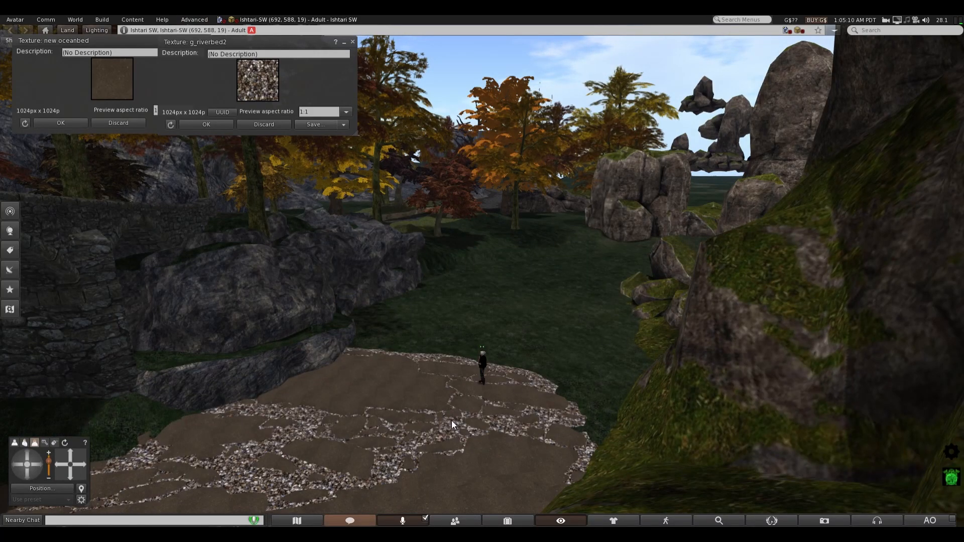
- Copy the riverbed section near the avatar and place the copy farther along the grassy channel at about X 667.6, Y 556.5
right_click(451, 399)
click(470, 424)
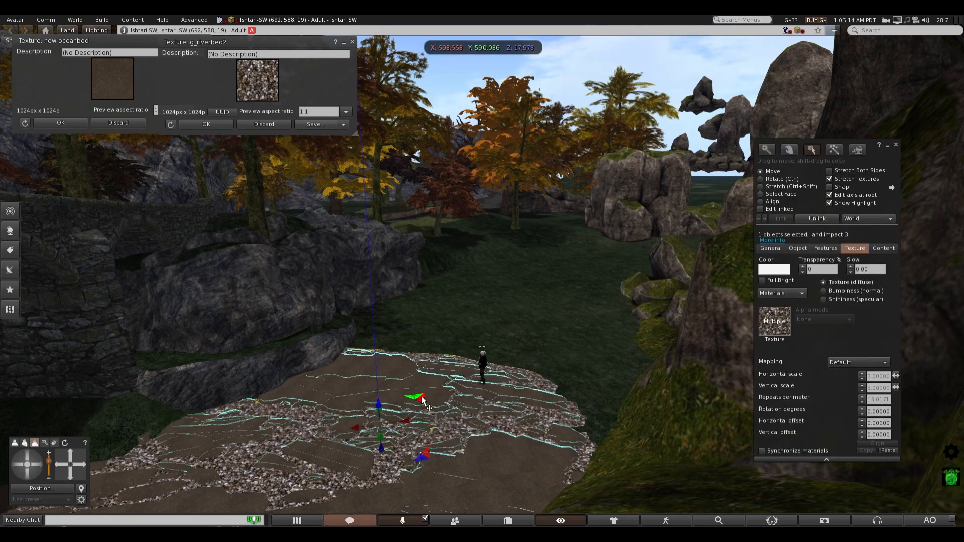
drag(421, 400, 607, 269)
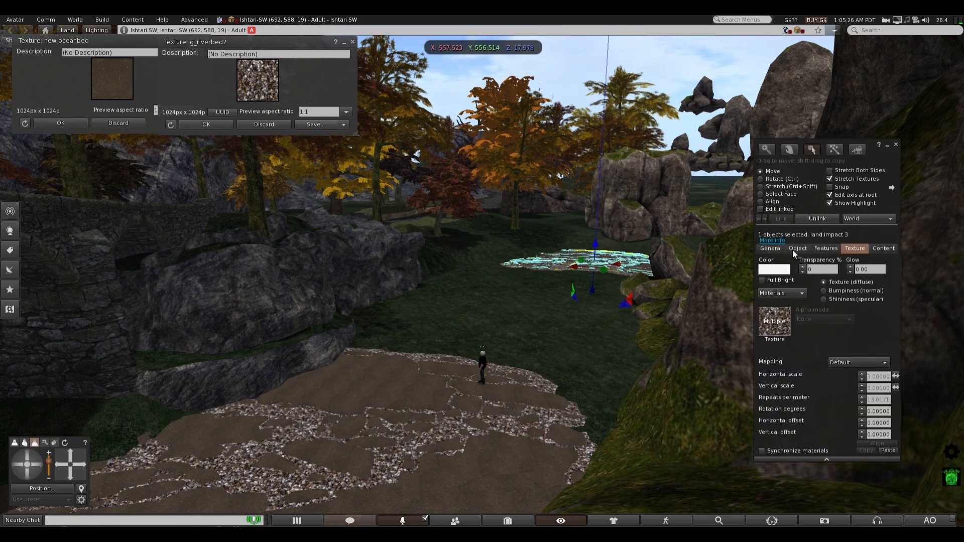
- Rotate the distant riverbed section to X 90, Y 45, Z 0, raise it to about Z 18.2, and close the editor
click(760, 179)
drag(566, 270, 649, 260)
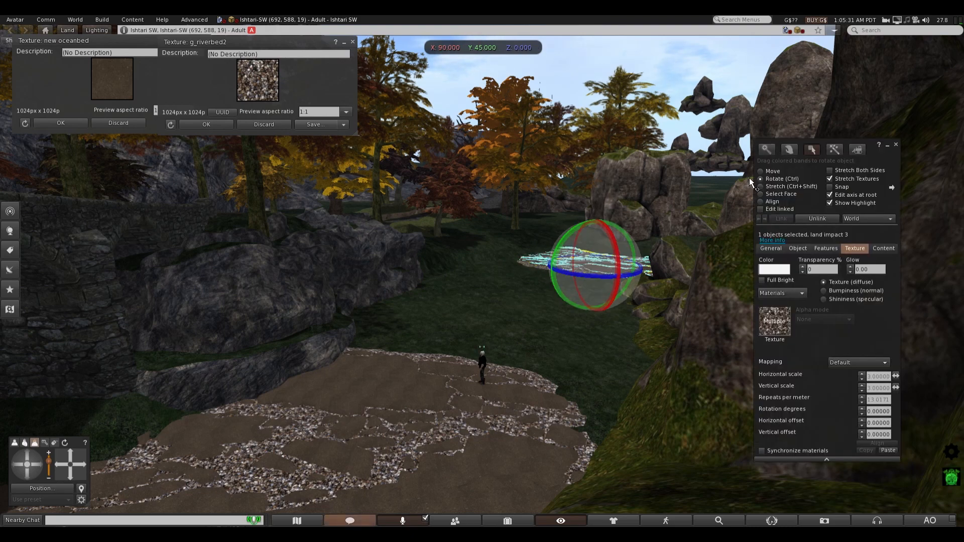
drag(758, 172, 759, 173)
click(761, 173)
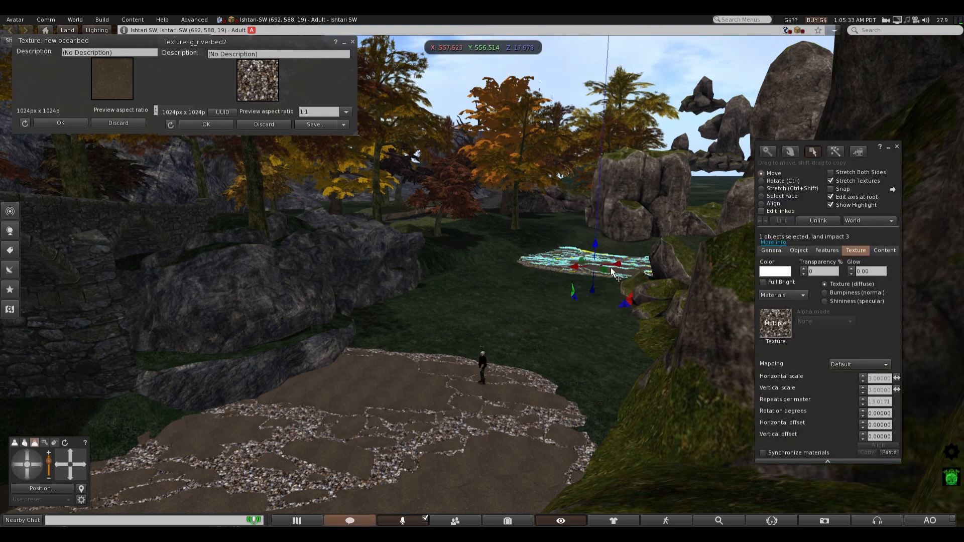
drag(597, 247, 601, 248)
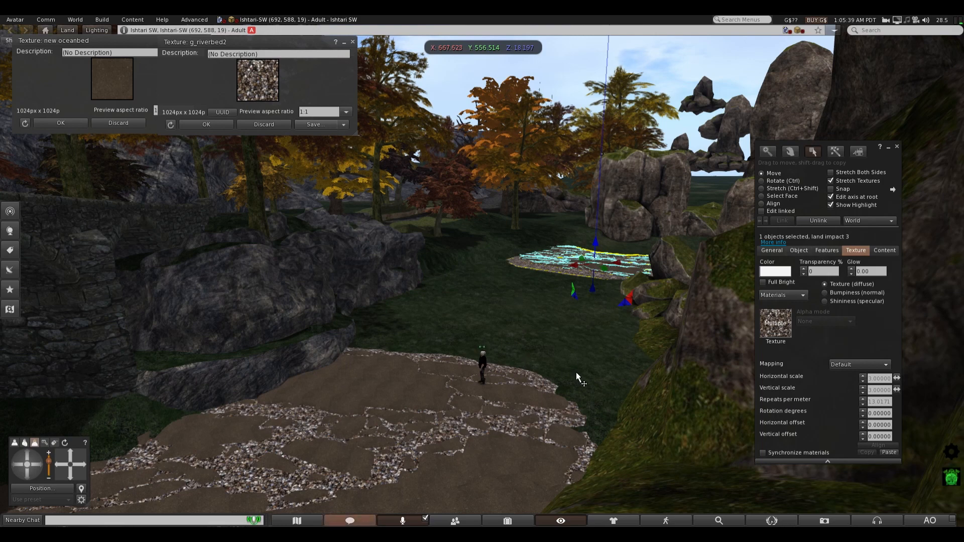
click(896, 146)
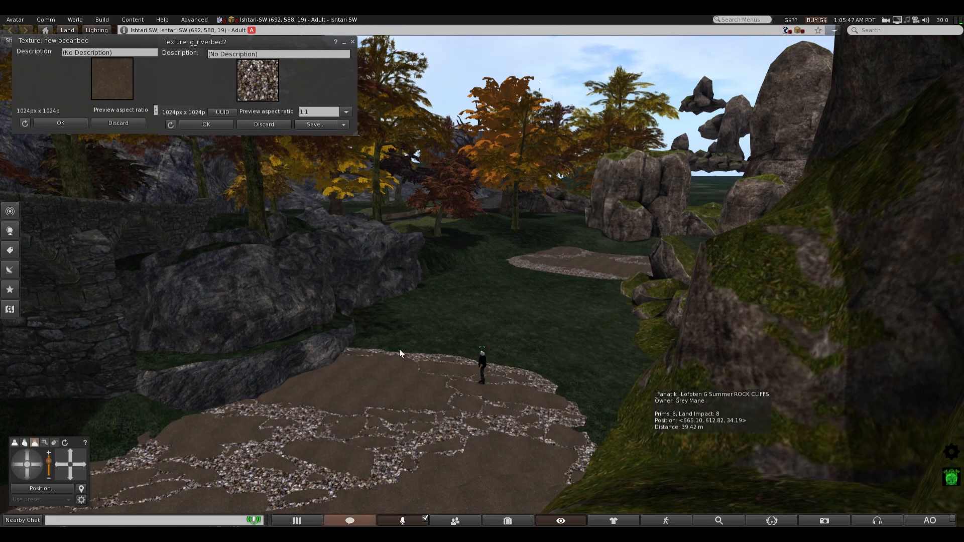
- Open the inventory's Worlds End - 1 Prim Mesh Rocky Ground Set folder under Objects > TERRAIN and widen the inventory window
click(508, 522)
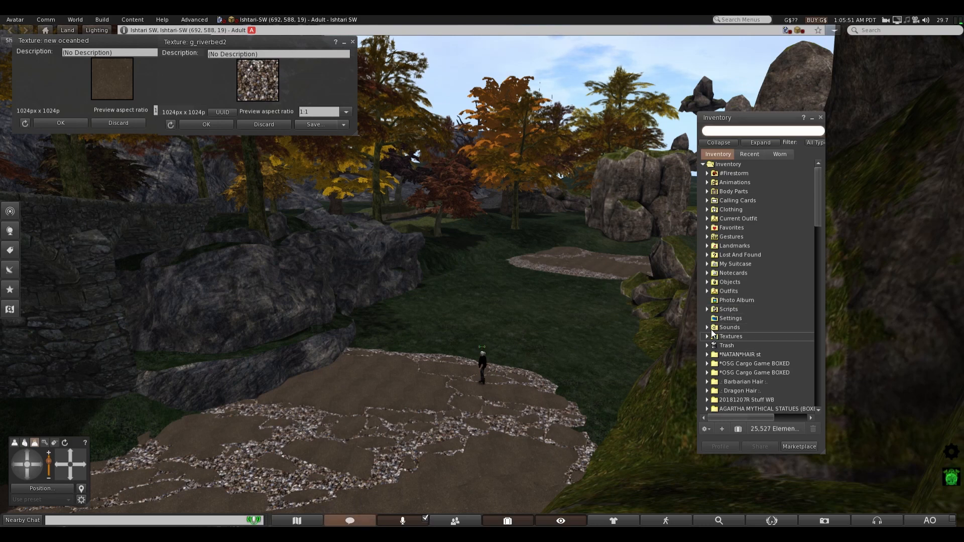
click(707, 281)
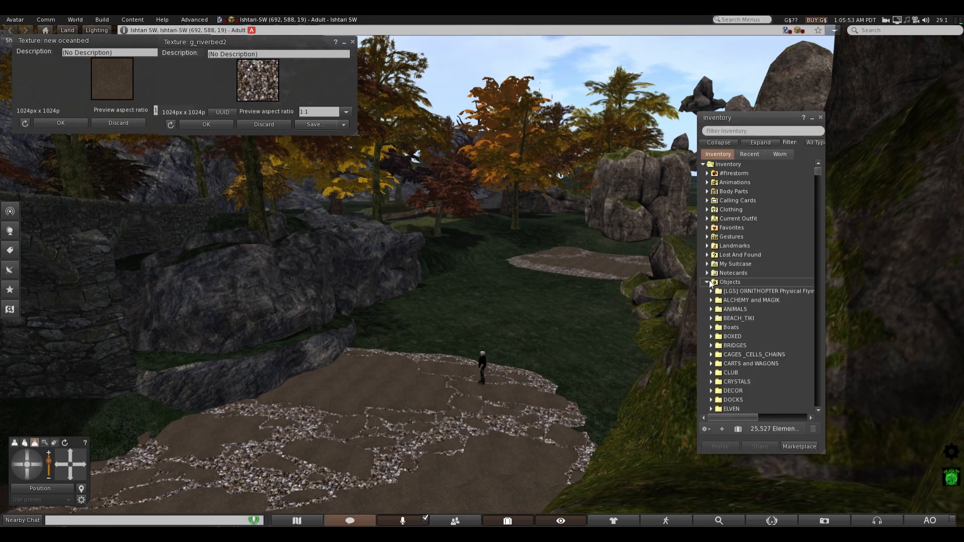
scroll(761, 336, down, 5)
scroll(764, 333, down, 6)
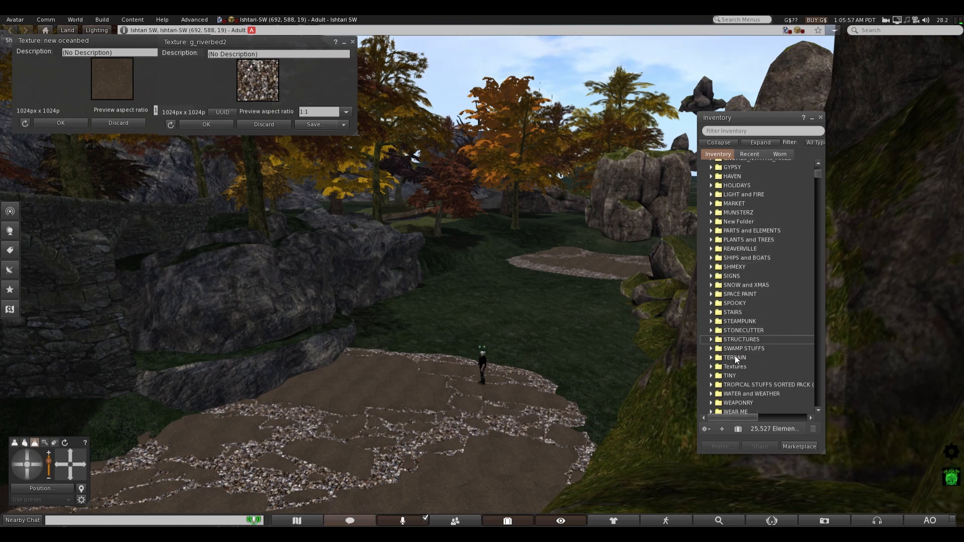
click(711, 357)
scroll(738, 337, down, 3)
scroll(743, 344, down, 5)
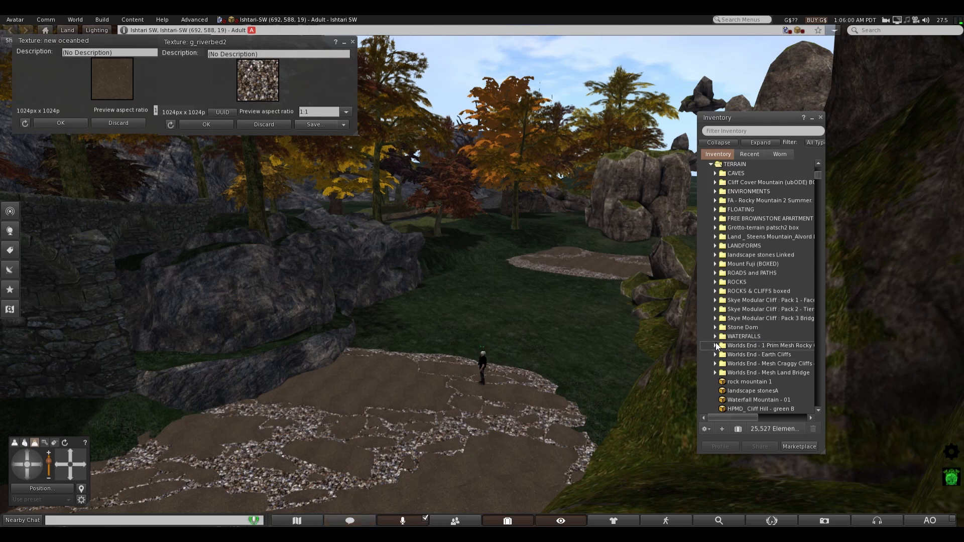
click(715, 345)
scroll(753, 380, down, 2)
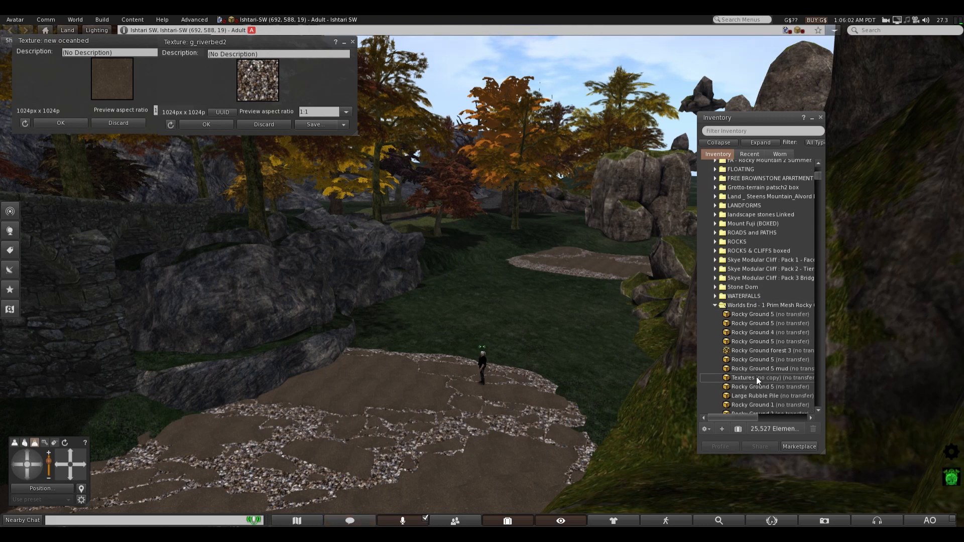
scroll(756, 376, down, 3)
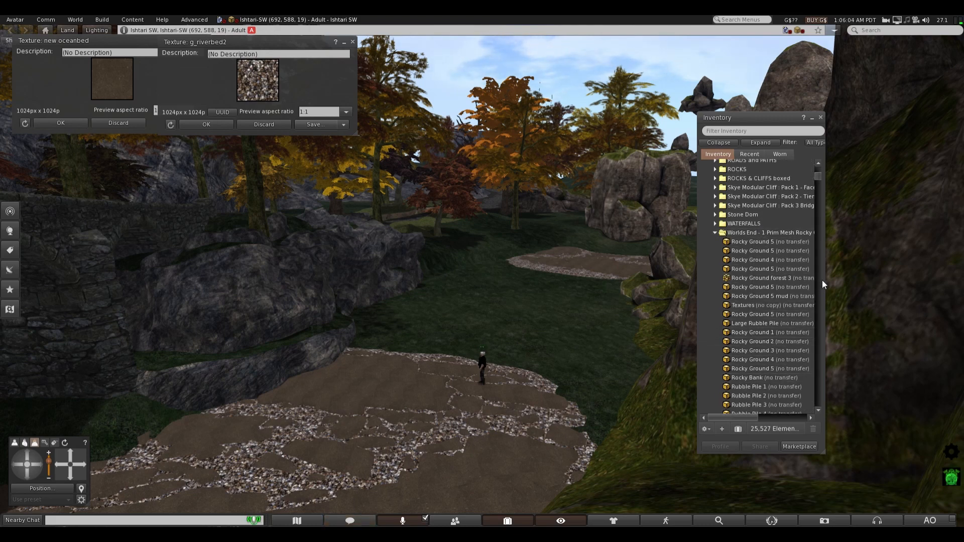
drag(824, 281, 862, 279)
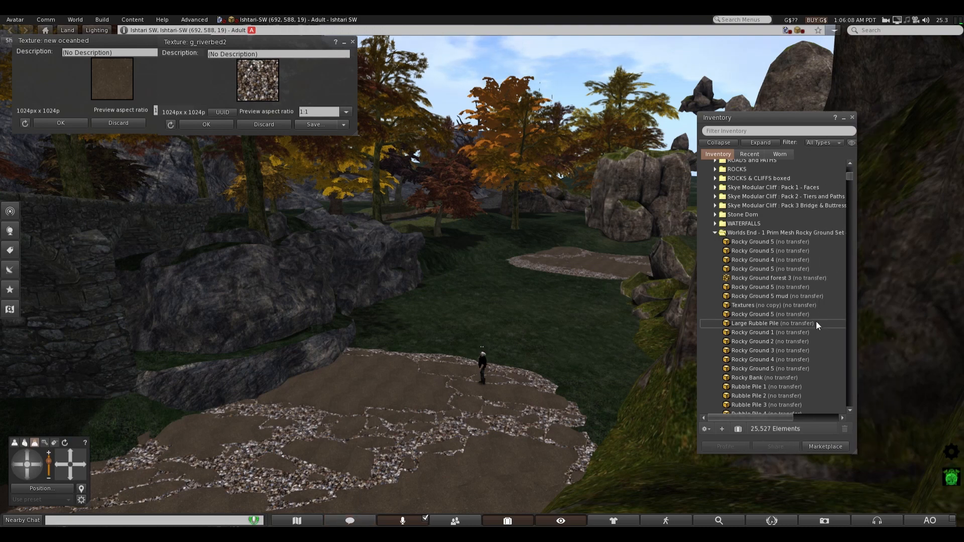
- Place Rocky Bank and Rocky Ground 4, 3, 2 and 1 from the rocky ground set along the grassy channel between the riverbed sections
scroll(815, 324, down, 3)
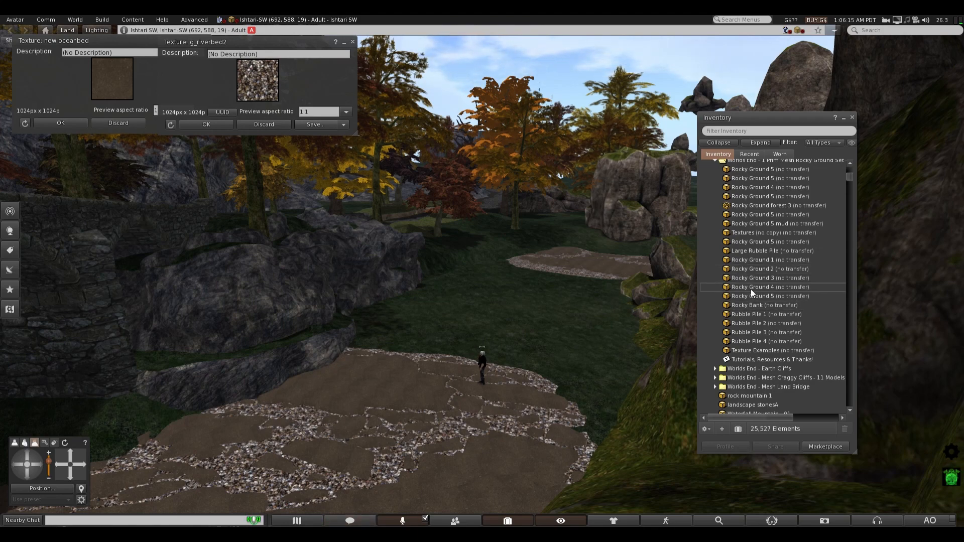
drag(757, 303, 590, 258)
drag(491, 254, 499, 250)
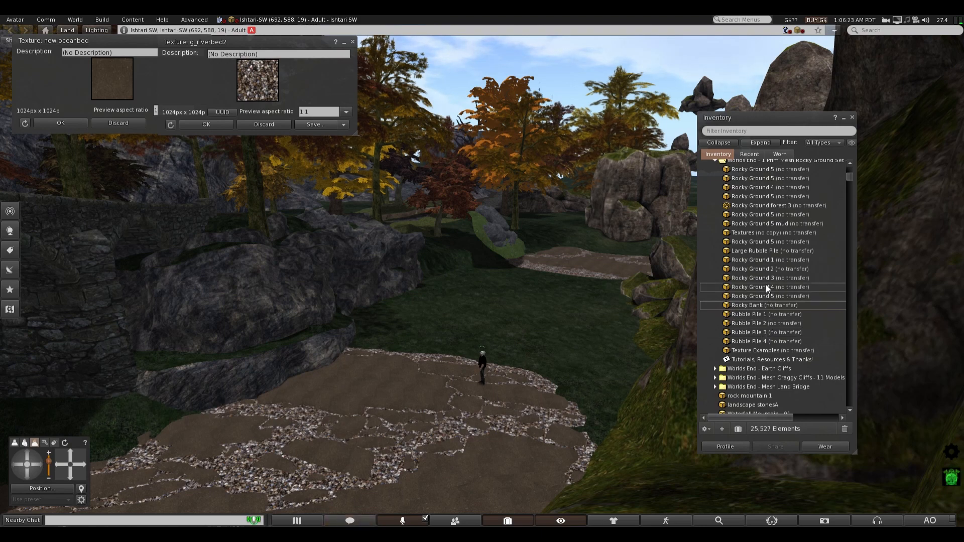
drag(766, 287, 547, 317)
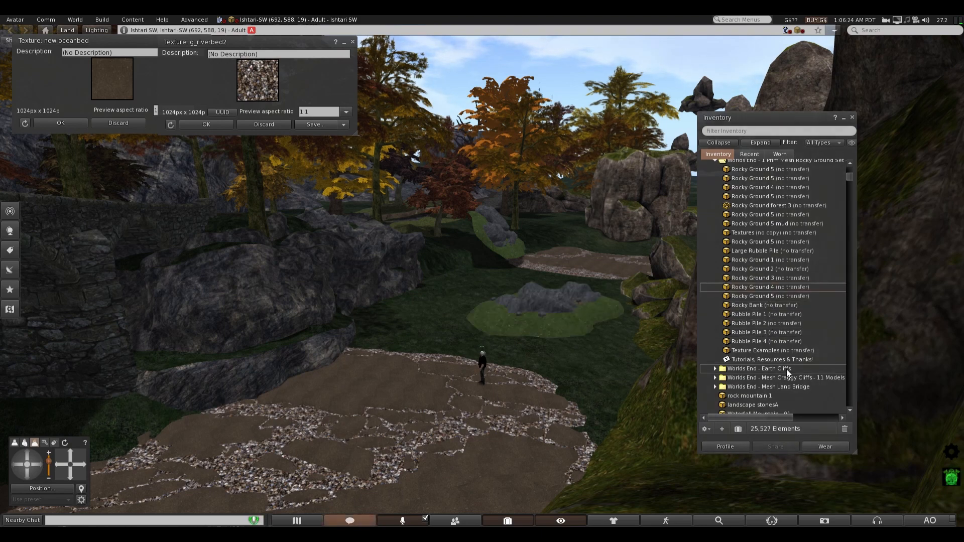
click(775, 278)
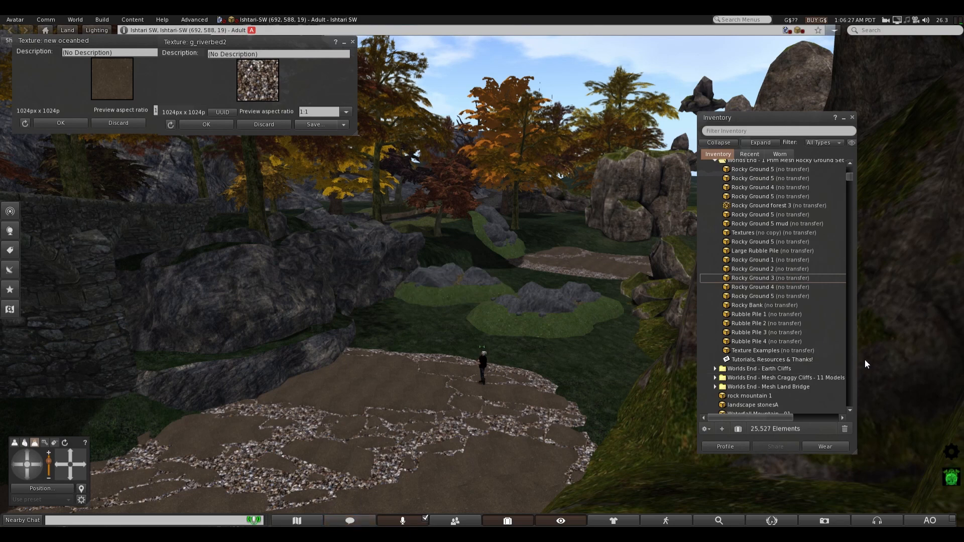
drag(773, 269, 569, 285)
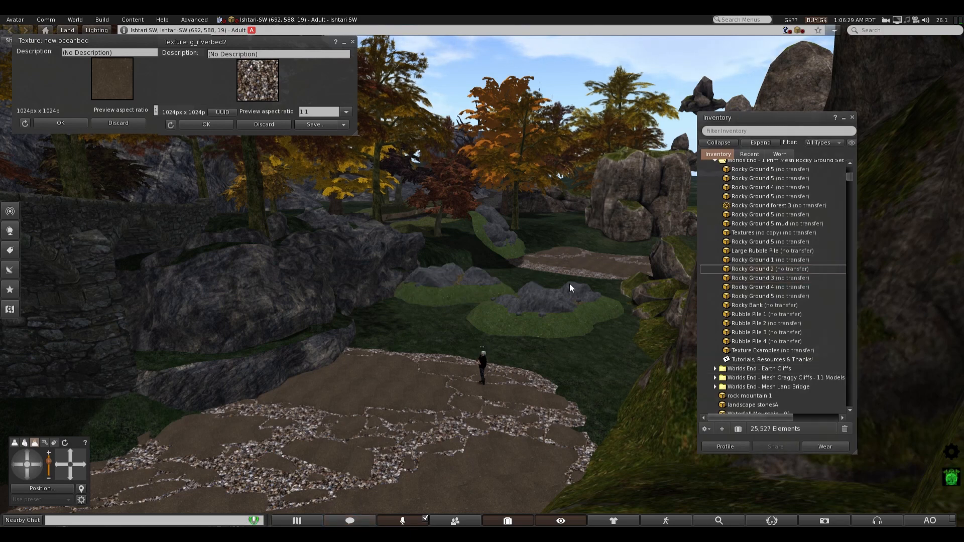
drag(773, 261, 610, 392)
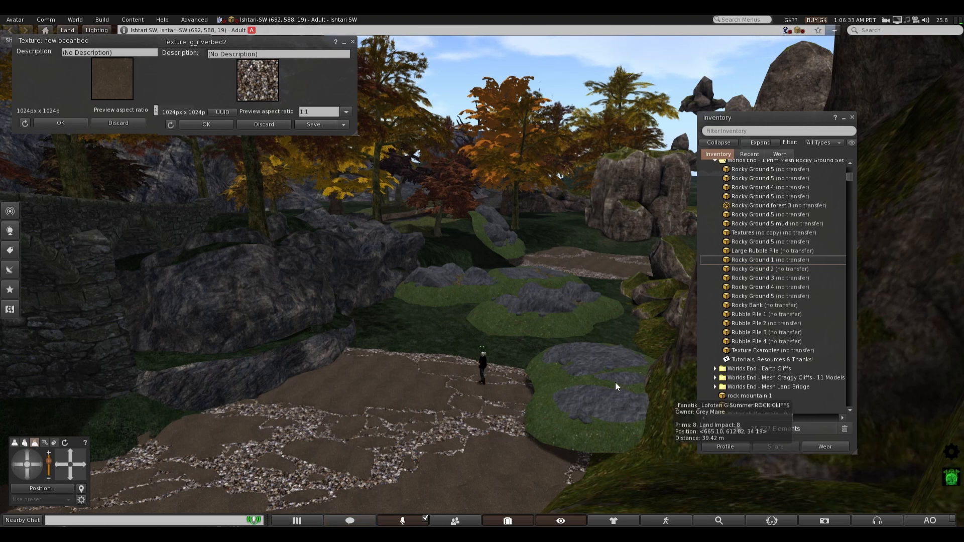
- Rotate the rocky ground piece nearest the avatar to X 90, Y 312, Z 0 and sink it at about X 684.0, Y 589.1, Z 18.3
right_click(616, 382)
click(639, 405)
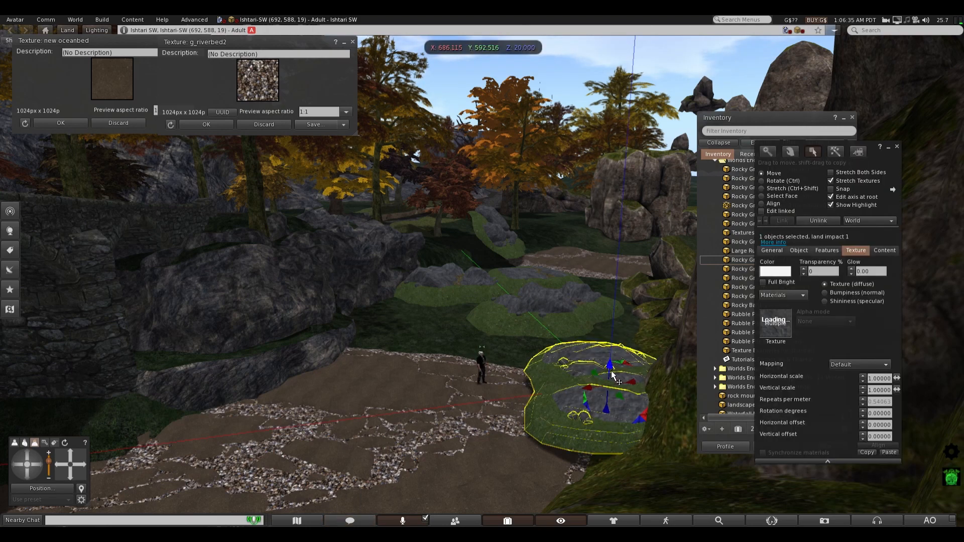
mouse_move(610, 369)
mouse_down()
mouse_move(614, 405)
mouse_move(617, 361)
mouse_move(615, 379)
mouse_move(611, 366)
mouse_move(597, 378)
mouse_up()
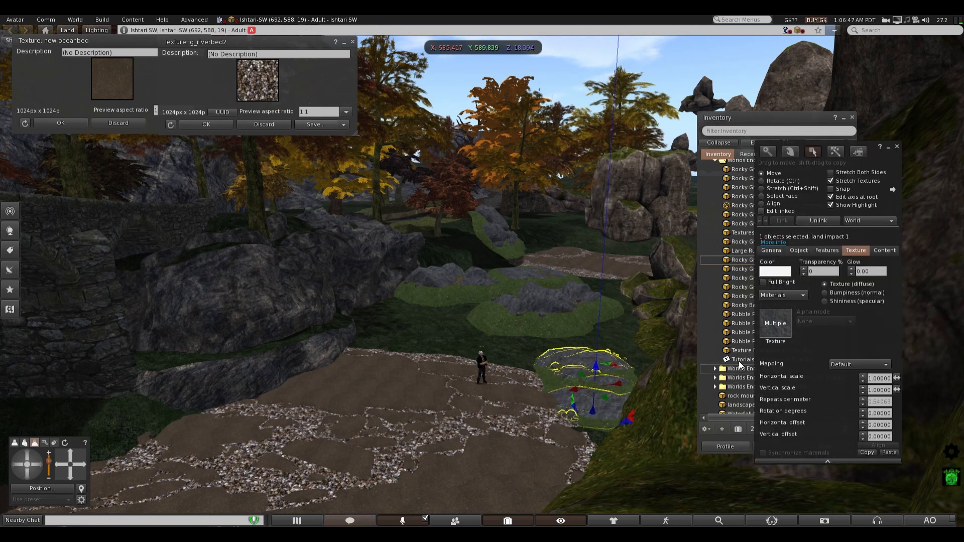
click(759, 188)
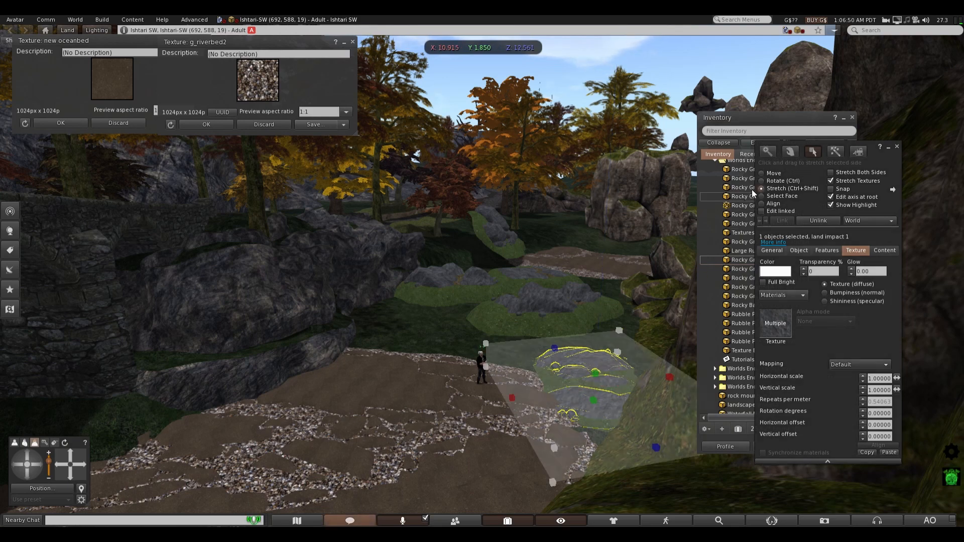
click(762, 181)
drag(610, 429, 573, 398)
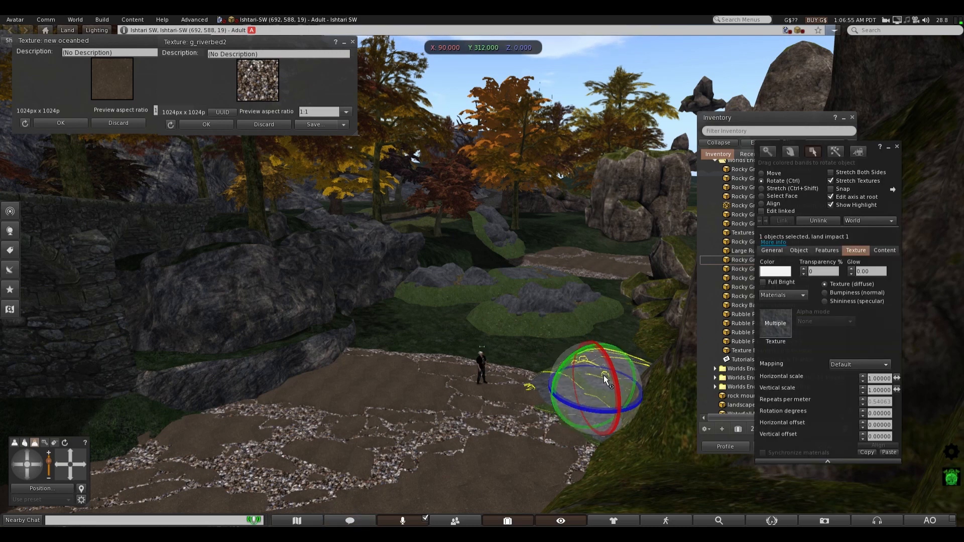
click(762, 174)
mouse_move(605, 364)
mouse_down()
mouse_move(624, 353)
mouse_move(623, 370)
mouse_move(605, 384)
mouse_move(619, 366)
mouse_move(610, 358)
mouse_up()
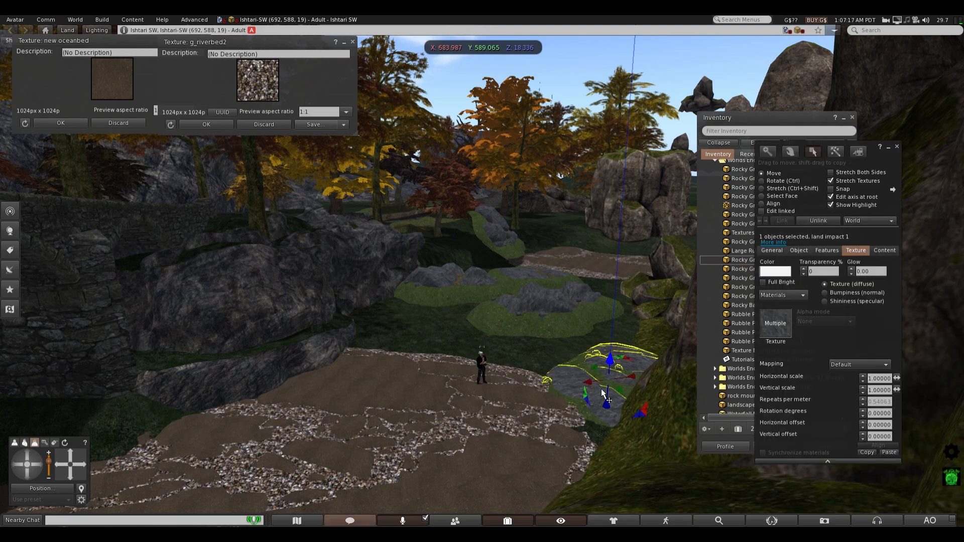
- Lower the terrain around the rocky ground piece nearest the avatar with the land editing tool
right_click(589, 429)
click(598, 467)
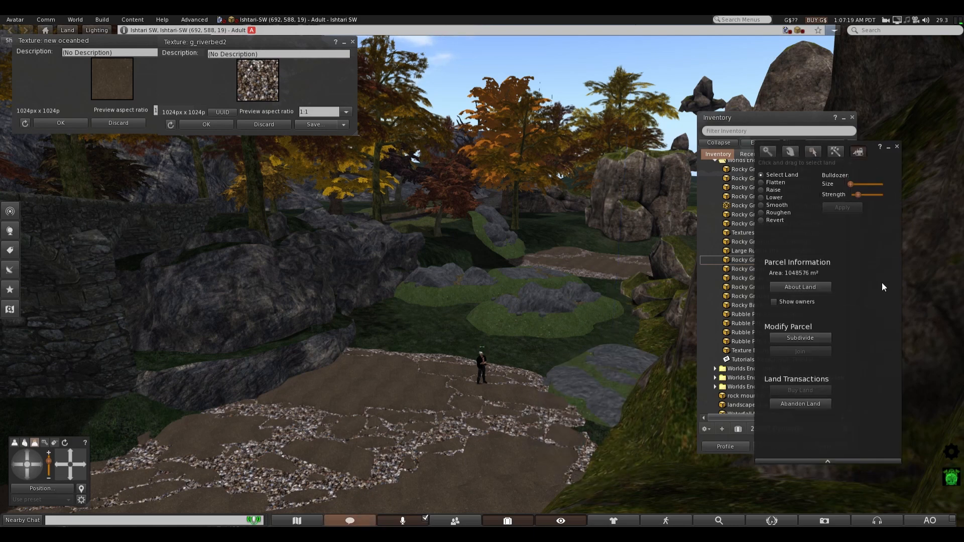
click(761, 198)
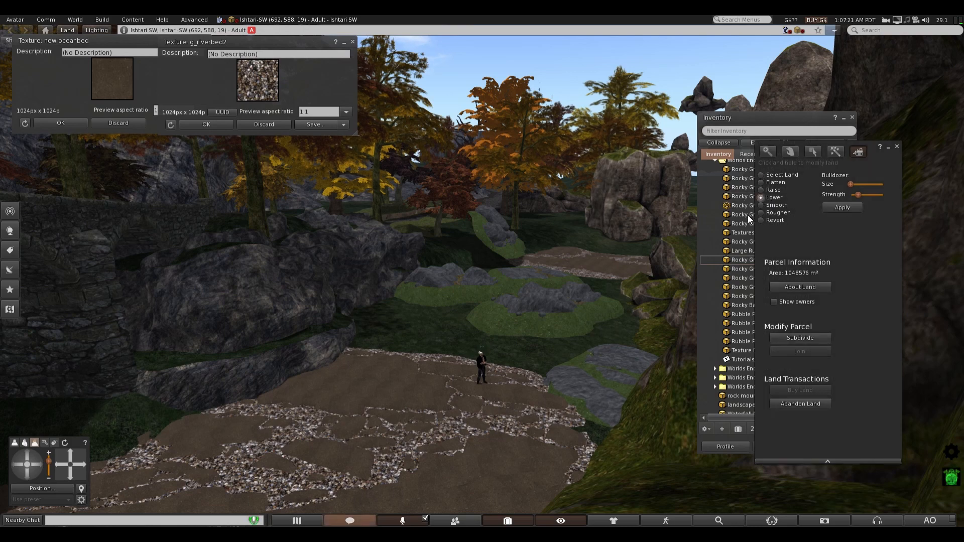
drag(604, 441, 619, 436)
mouse_move(568, 396)
mouse_down()
mouse_move(619, 437)
mouse_move(574, 406)
mouse_move(570, 388)
mouse_up()
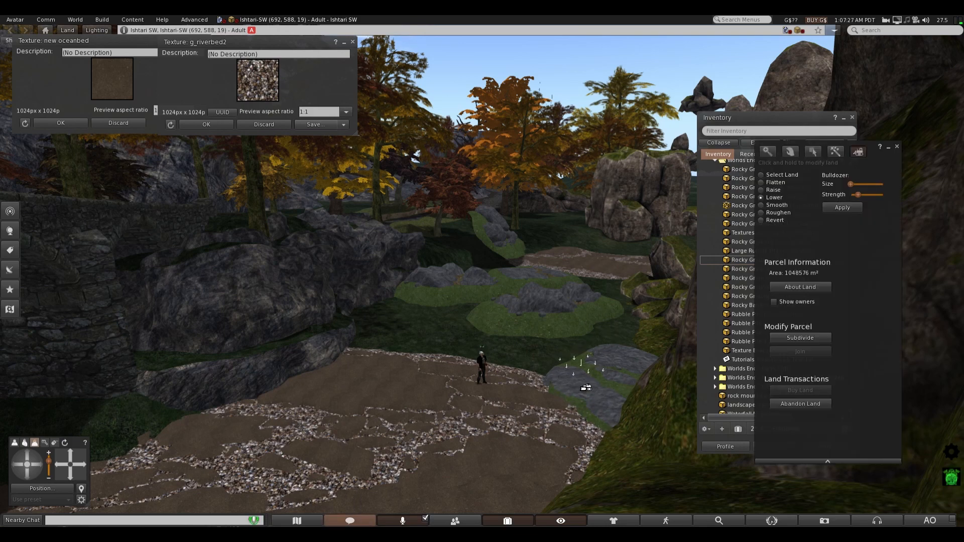
- Move the tall rocky mound in the channel to about X 685.3, Y 578.6, Z 18.9 and check its height against the rendered water
scroll(555, 322, up, 3)
drag(566, 347, 429, 318)
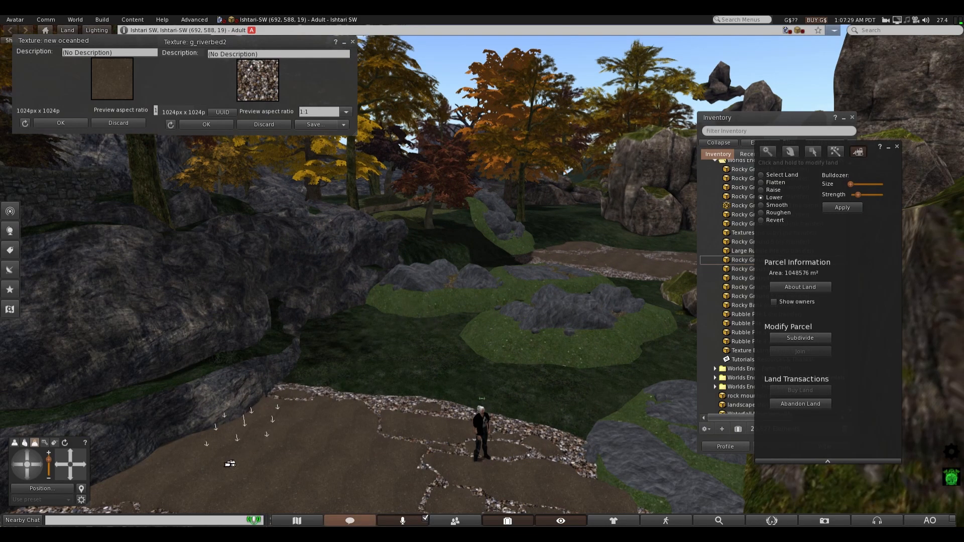
click(16, 469)
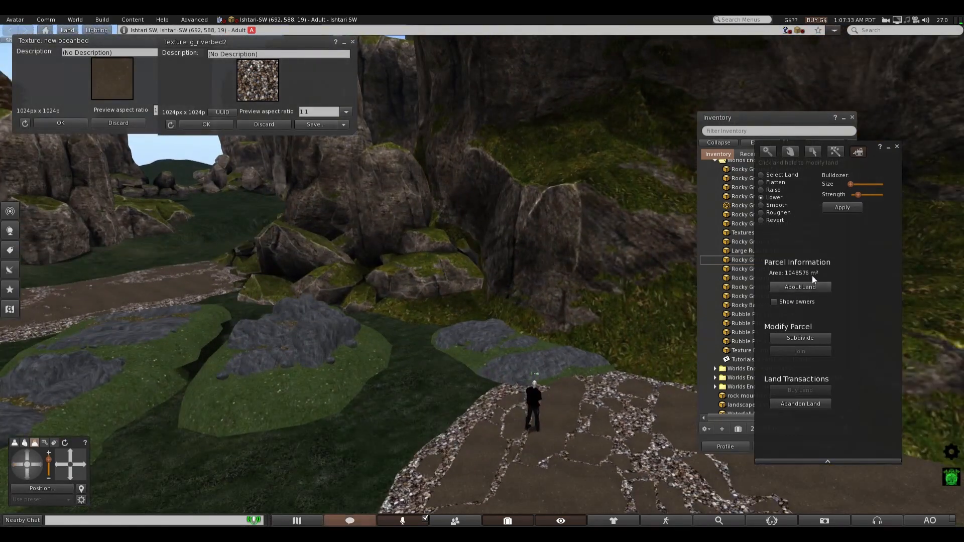
right_click(327, 341)
click(349, 363)
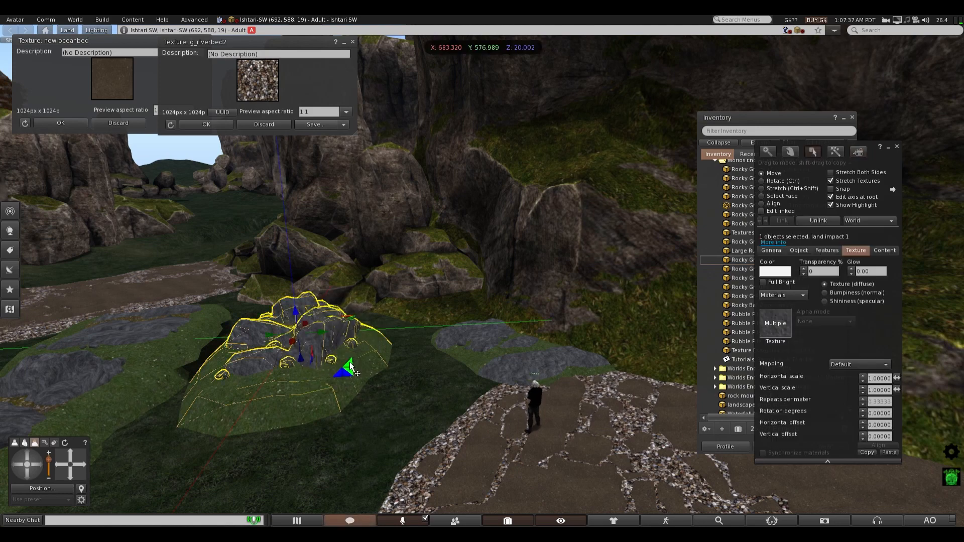
drag(350, 362, 385, 343)
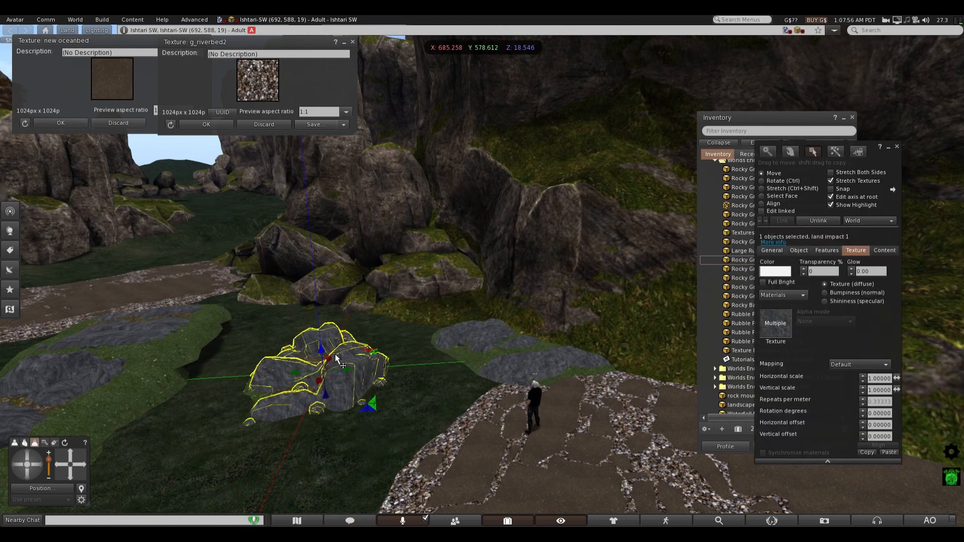
drag(323, 351, 320, 342)
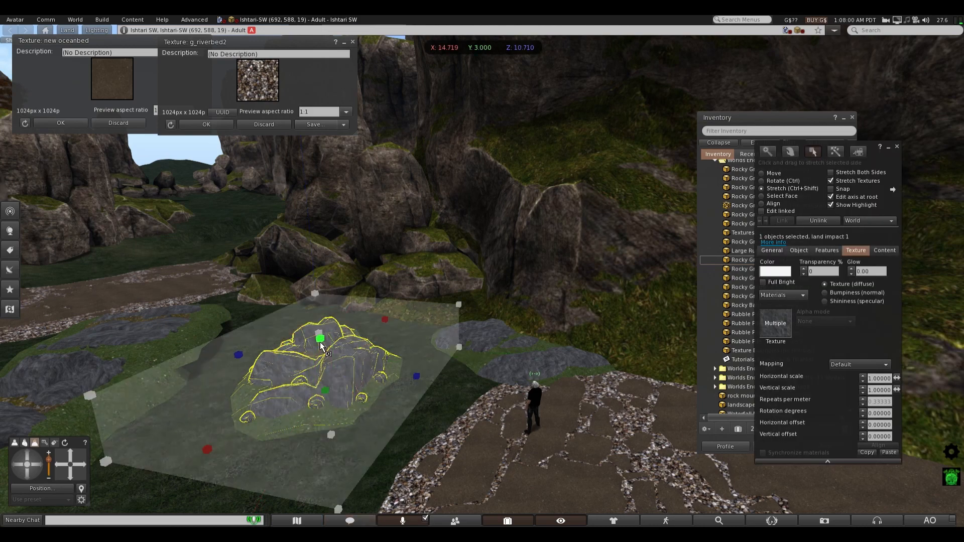
key(ctrl+alt+shift+5)
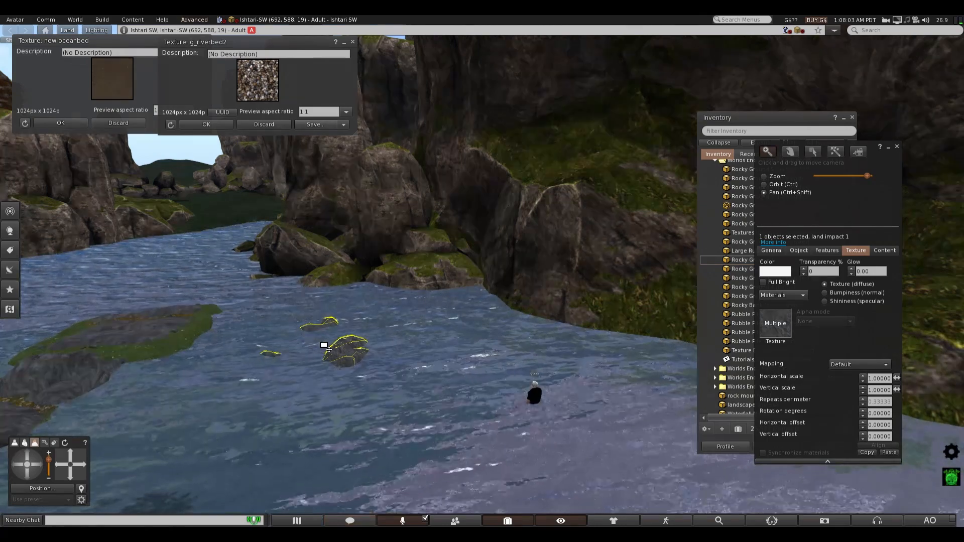
key(ctrl+alt+shift+5)
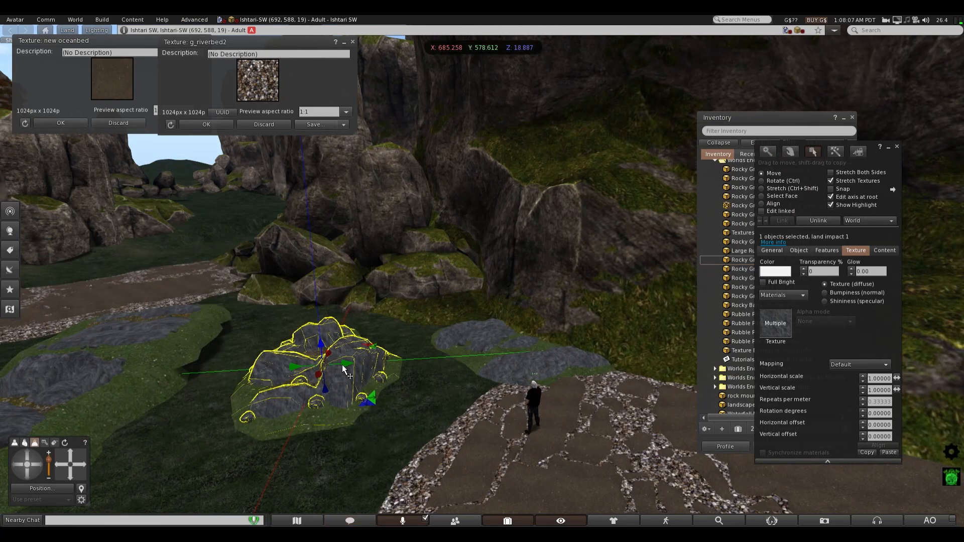
- Stretch the rocky mound toward the riverbed to a Z size of about 15.8
click(761, 189)
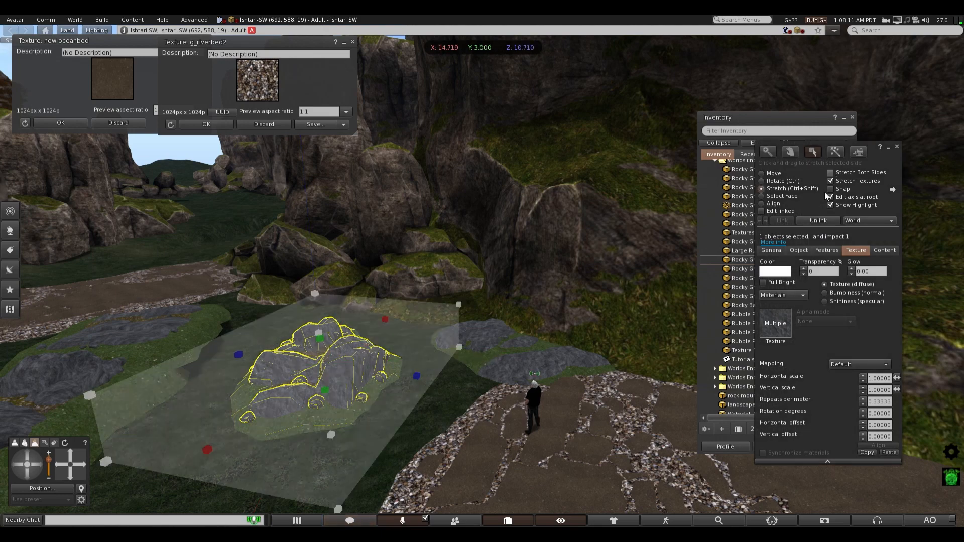
drag(415, 380, 517, 395)
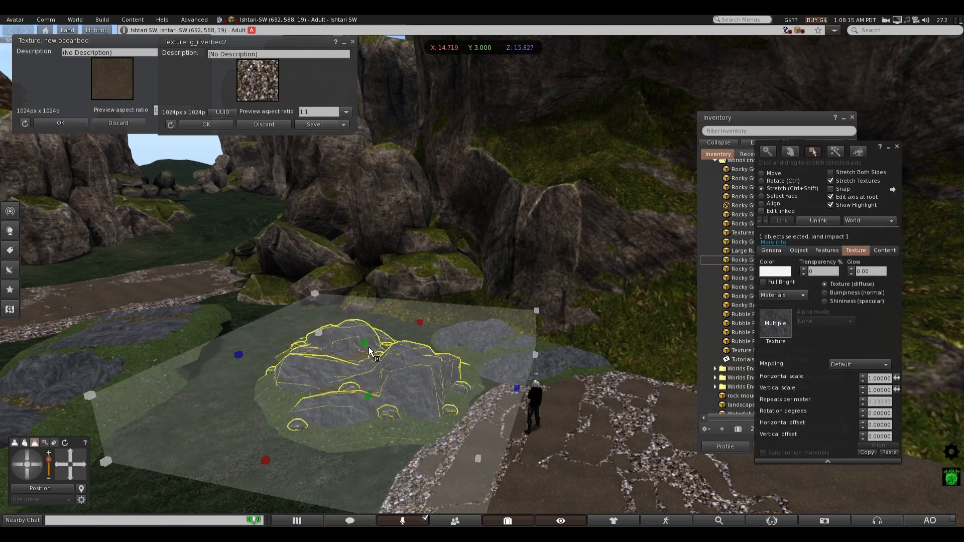
key(Escape)
click(373, 375)
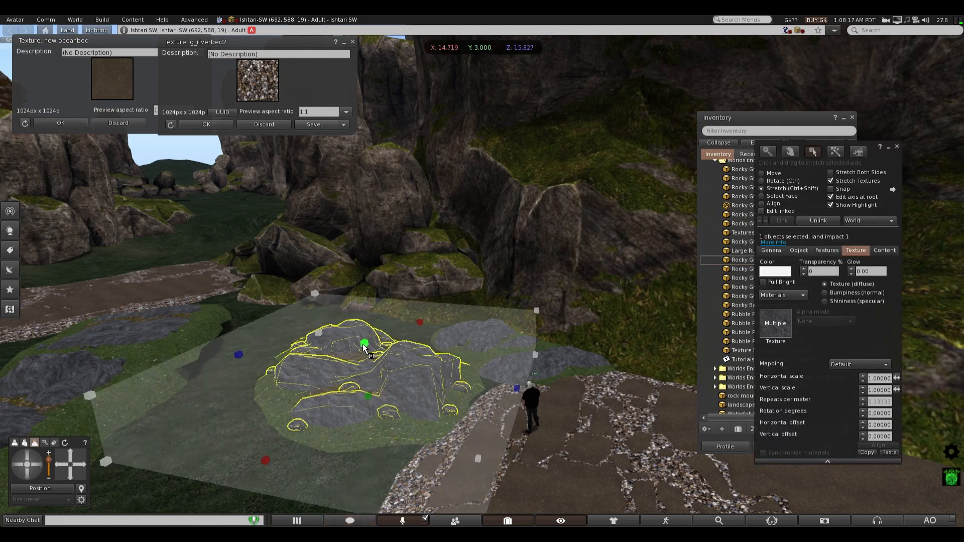
- Flatten the rocky mound to a Y size of about 2.6 and extend its Z size to about 17.1
drag(365, 344, 365, 348)
drag(369, 395, 369, 393)
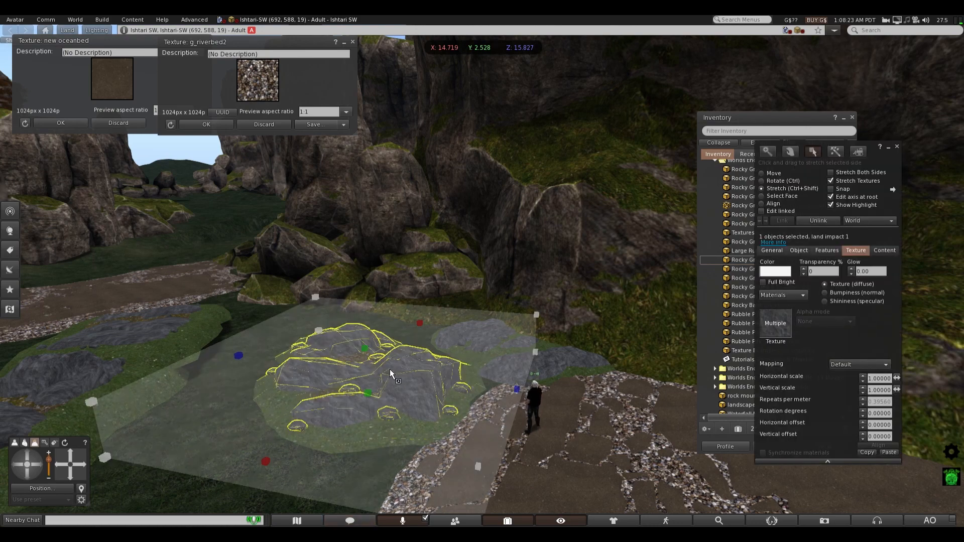
key(ctrl+alt+shift)
drag(365, 349, 365, 348)
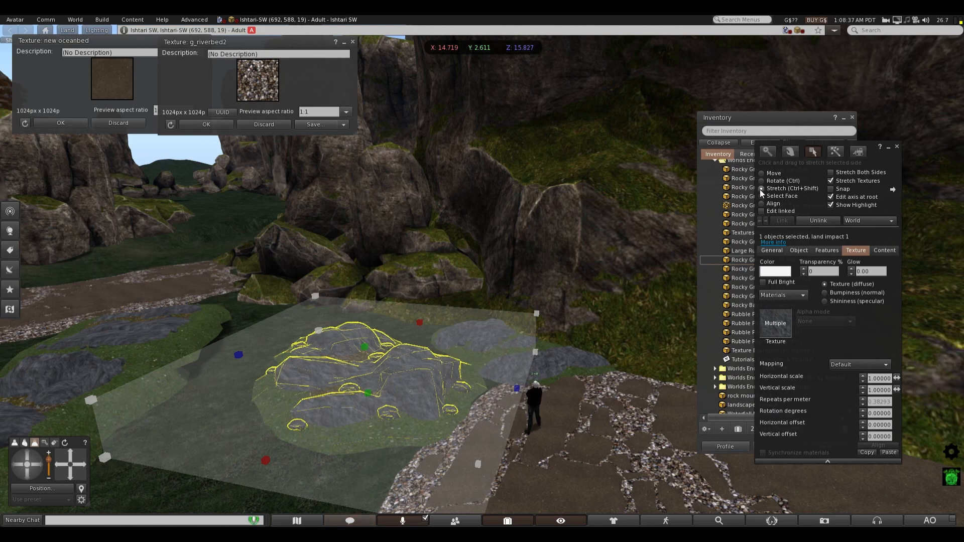
drag(520, 392, 543, 399)
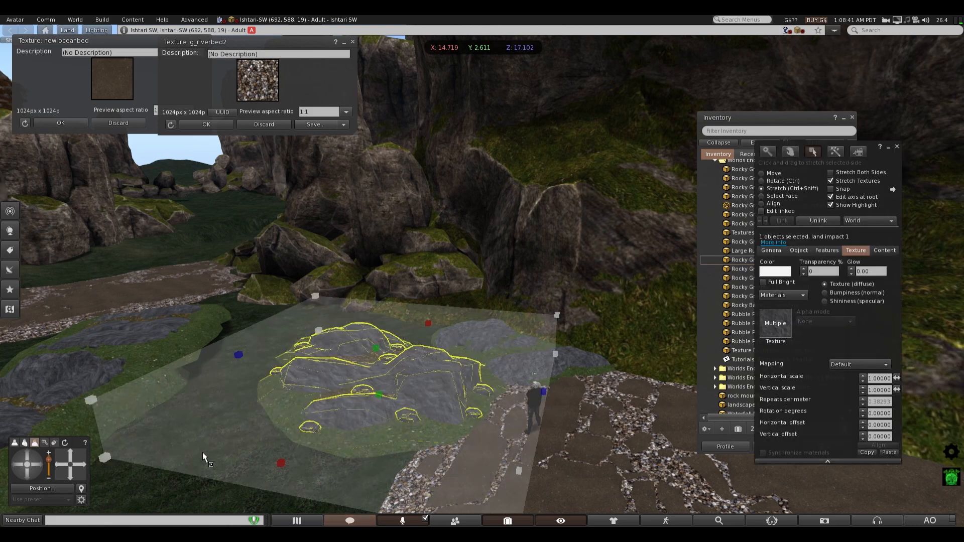
- Enlarge the rocky mound to about X 17.0 by Z 18.2 and flatten its Y size to about 2.5, working from a higher camera
click(28, 458)
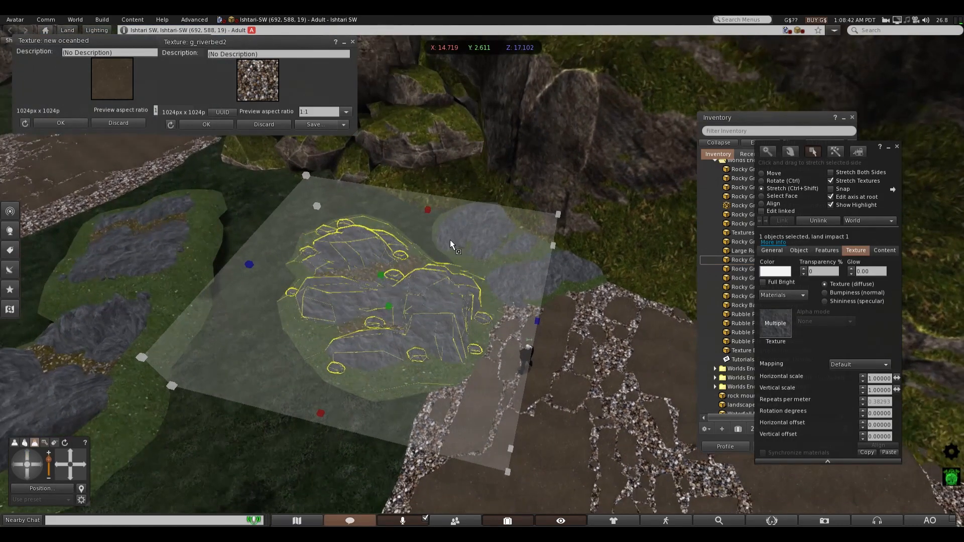
drag(430, 204, 444, 191)
drag(389, 260, 391, 261)
drag(391, 260, 392, 260)
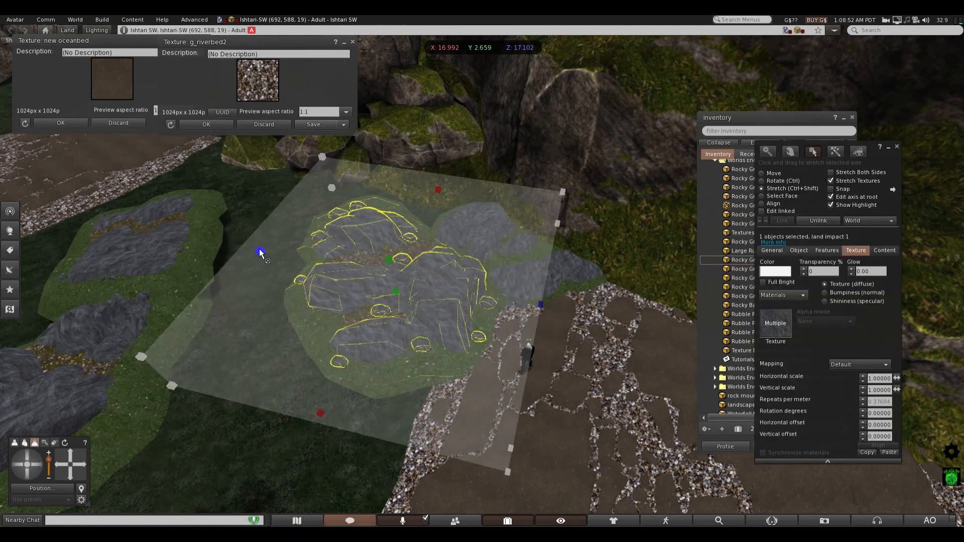
drag(260, 250, 244, 249)
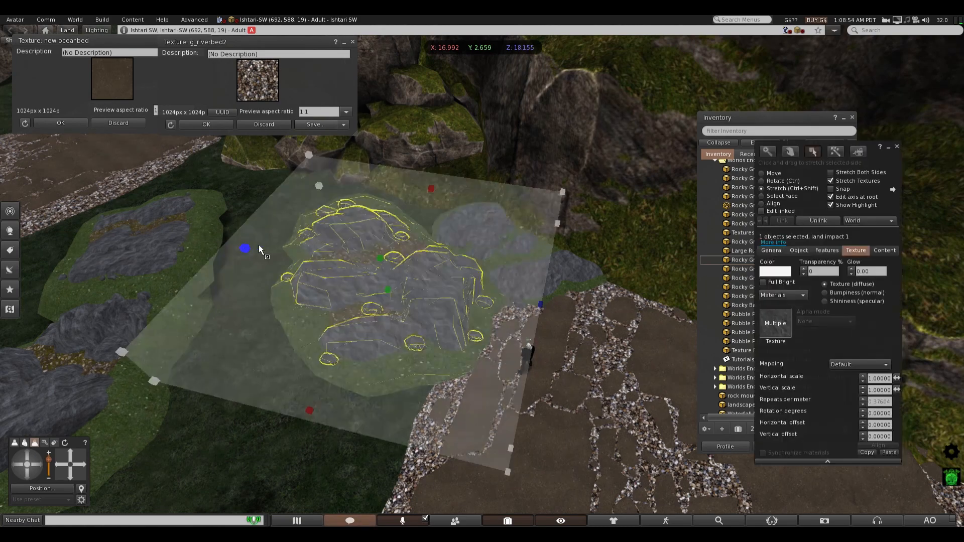
click(381, 260)
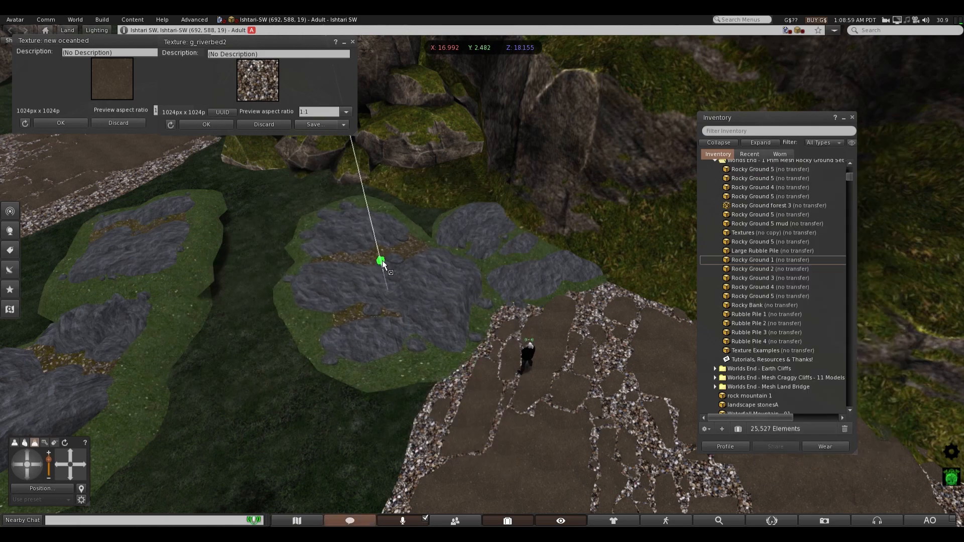
drag(382, 260, 382, 259)
- Move the grassy rock piece near the far riverbed section beside the mossy boulders and rotate it to about X 90.6, Y 63.6, Z 355.6
right_click(162, 240)
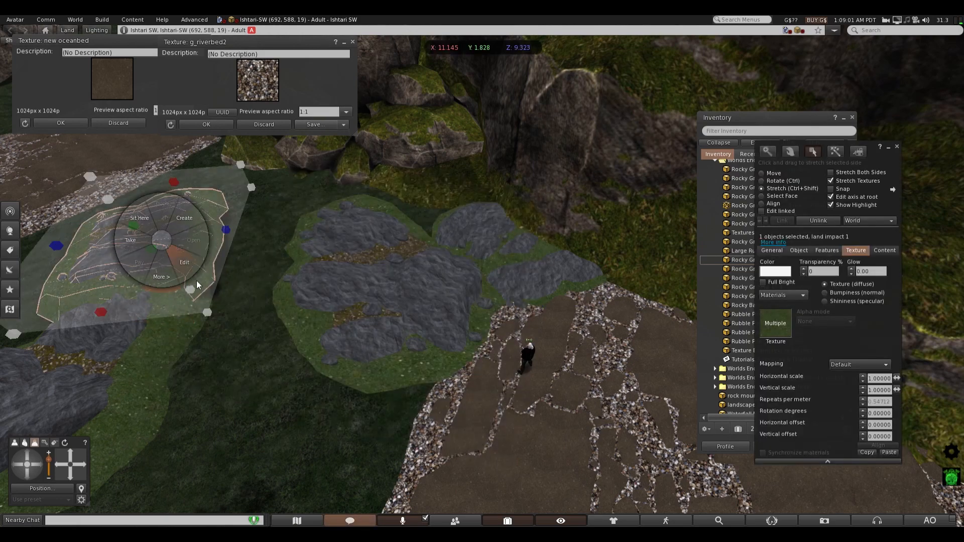
click(184, 264)
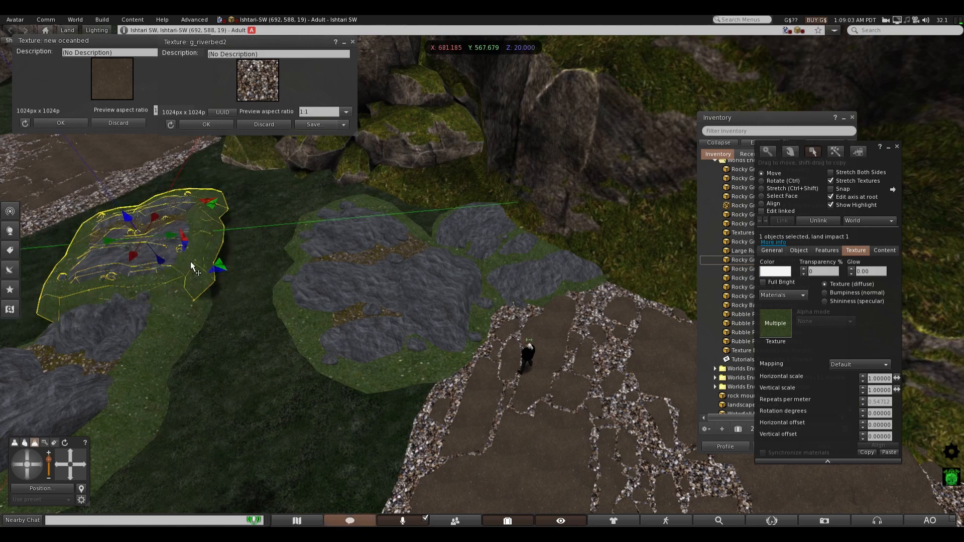
key(Escape)
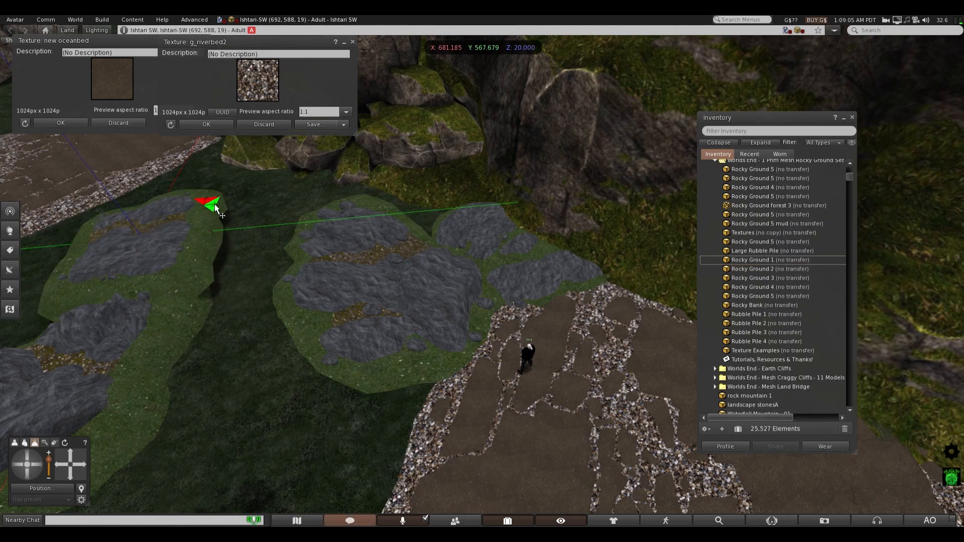
drag(215, 206, 448, 155)
click(761, 180)
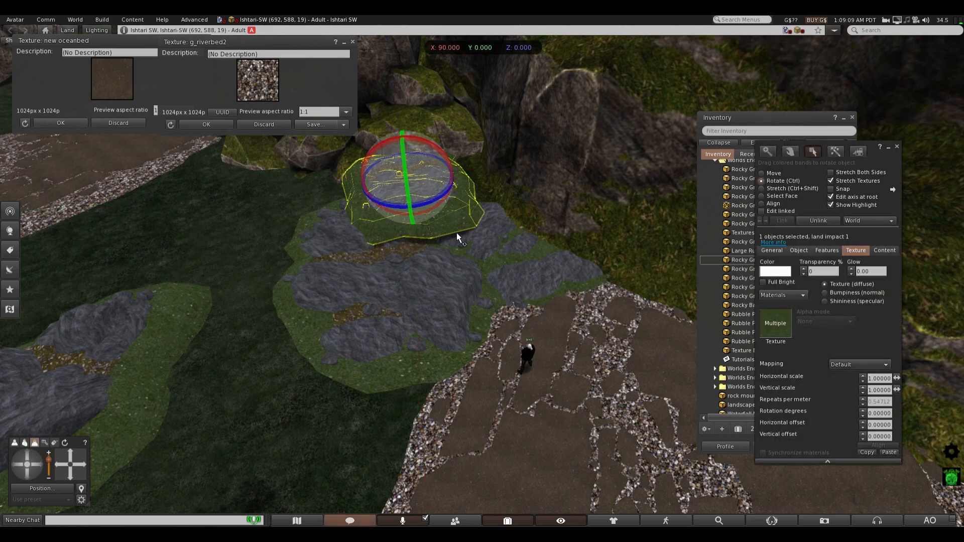
drag(396, 206, 388, 169)
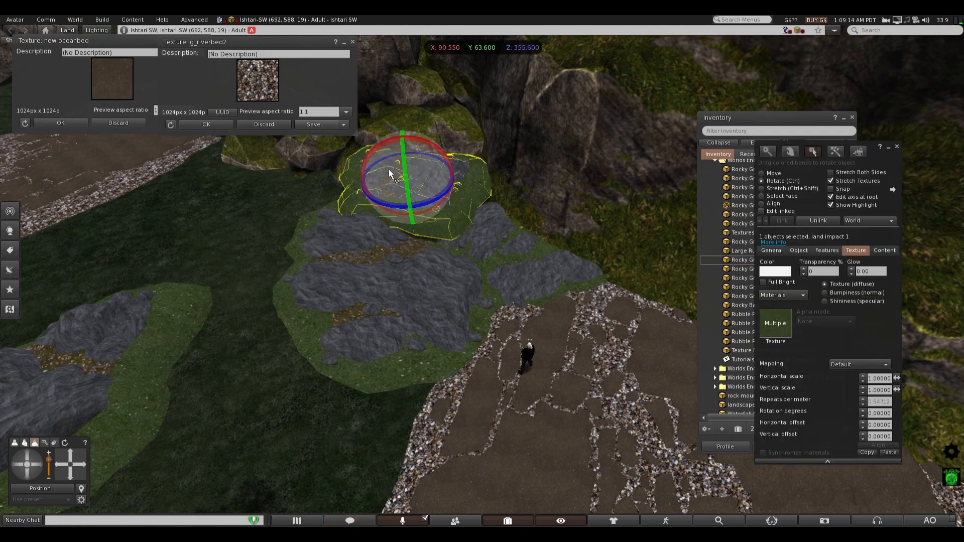
- Sink the rotated rock piece into the ground behind the large rocky mound, at about X 678.1, Y 583.7, Z 18.5
click(761, 173)
drag(406, 163, 421, 223)
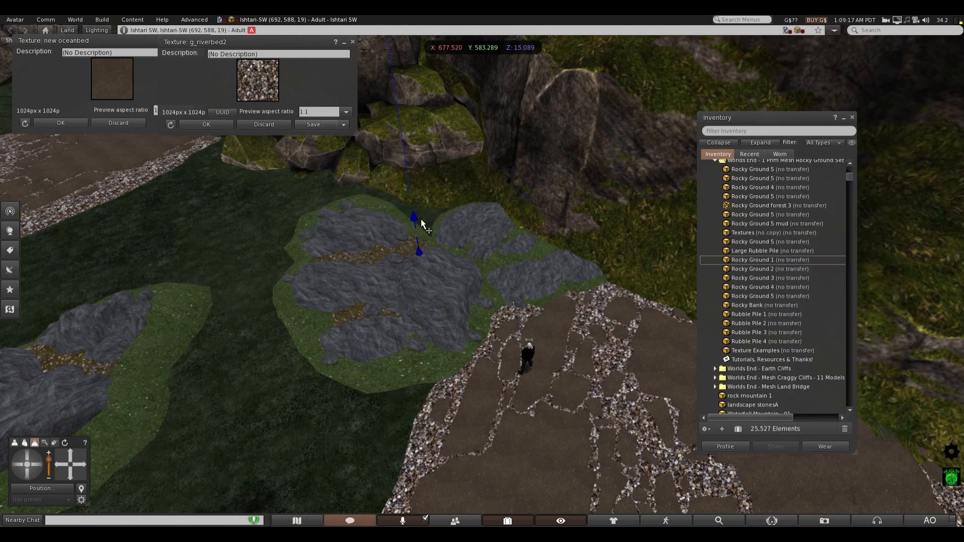
mouse_move(414, 190)
mouse_down()
mouse_move(414, 178)
mouse_move(439, 200)
mouse_move(414, 176)
mouse_up()
key(Escape)
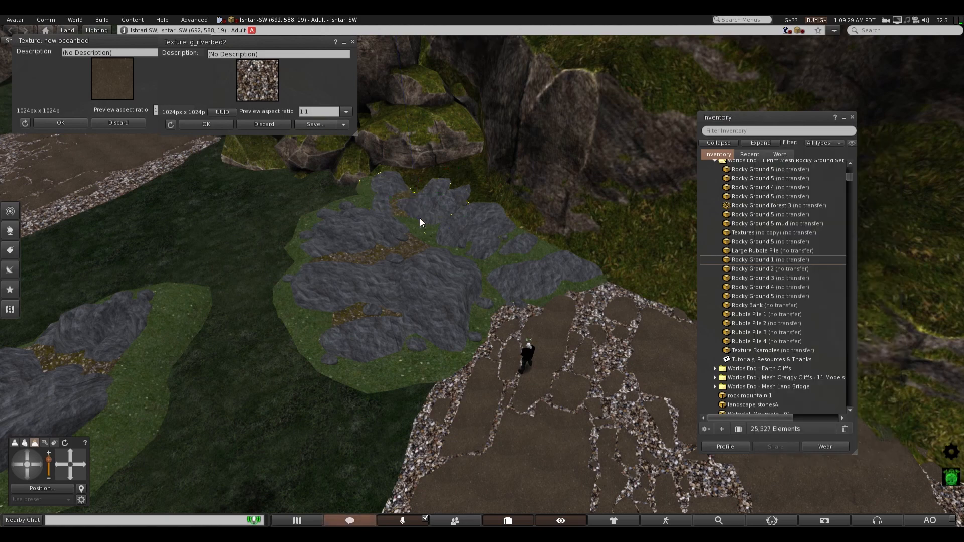
key(ctrl+3)
click(425, 211)
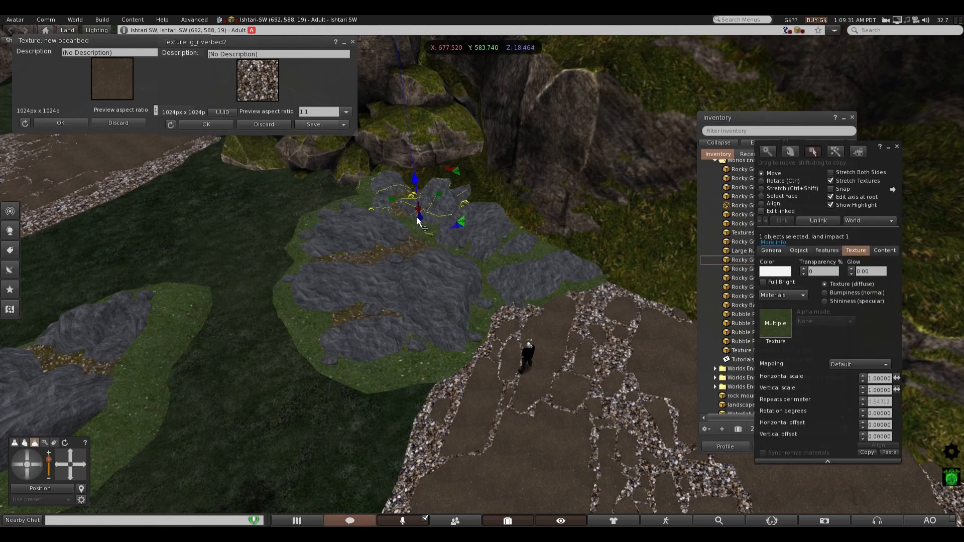
drag(418, 211, 418, 213)
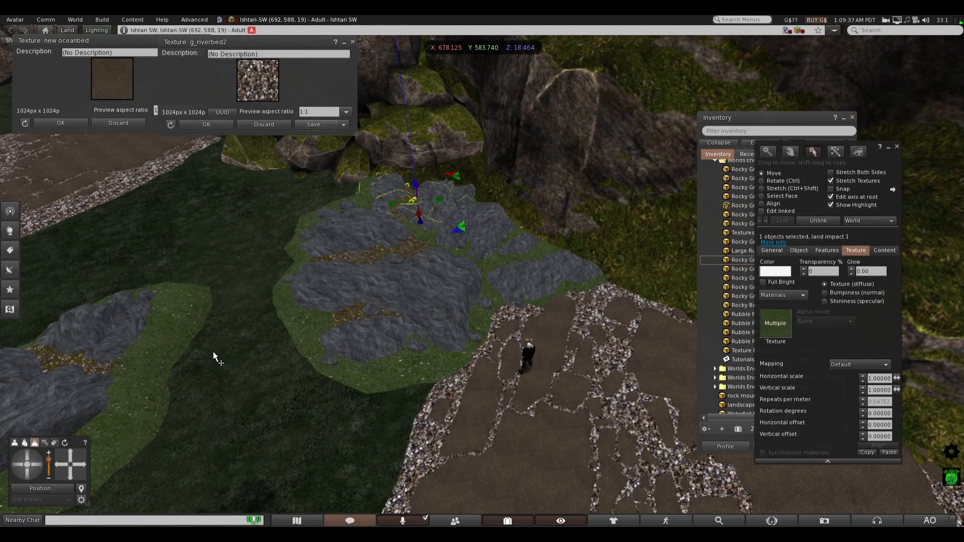
- Move the far riverbed section up against the large rocky mound, to about X 676.3, Y 570.8, Z 18.2
scroll(281, 312, down, 2)
scroll(410, 298, up, 2)
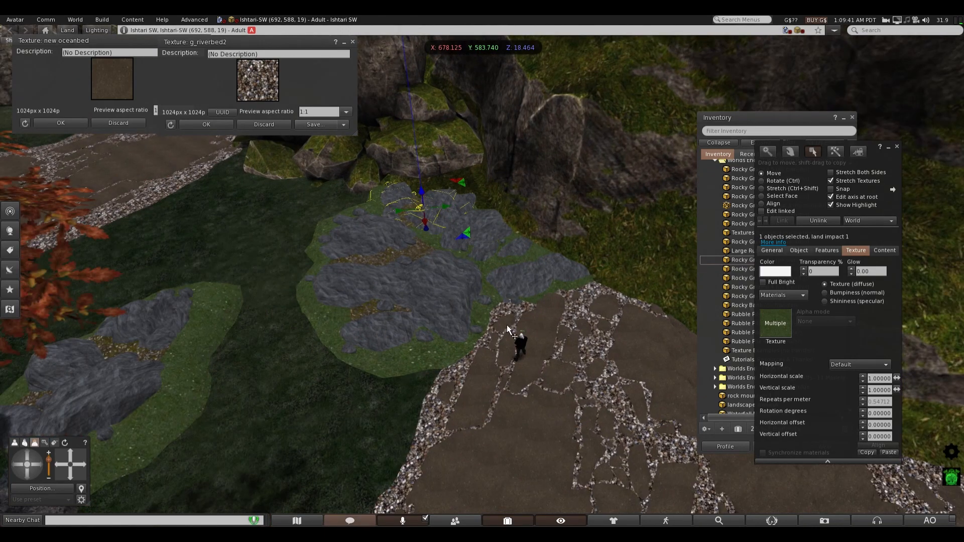
click(170, 170)
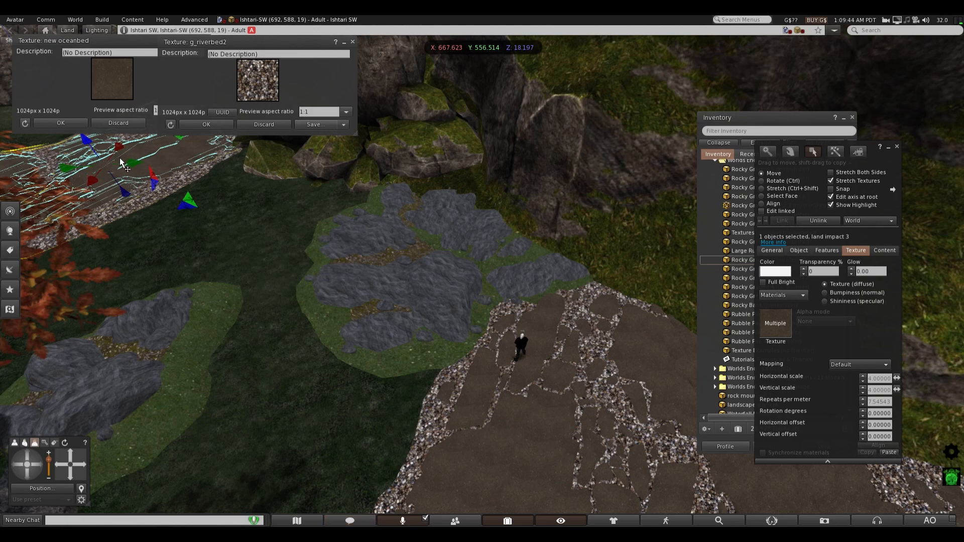
drag(136, 168, 306, 183)
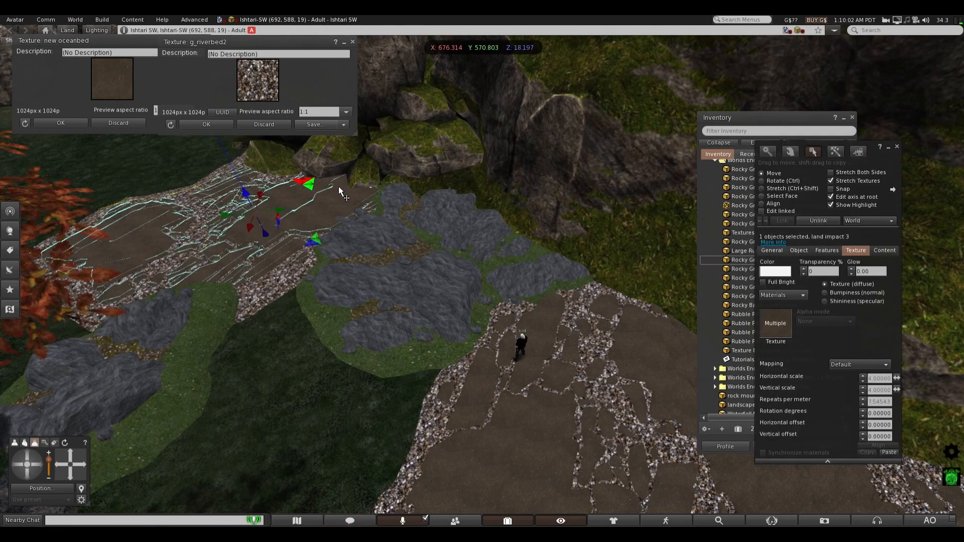
- Scale the moved riverbed section down to about X 17.7, Y 1.3, Z 26.9
click(762, 188)
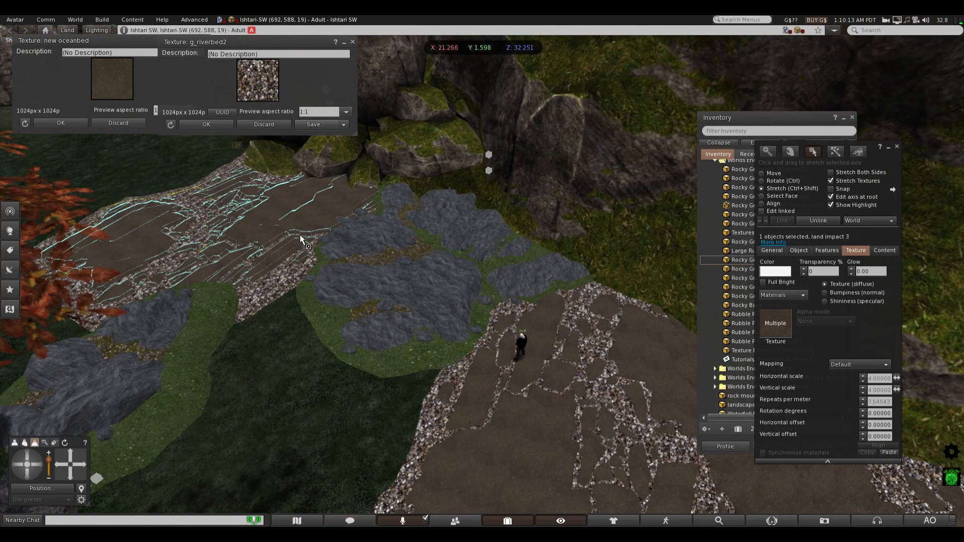
click(20, 465)
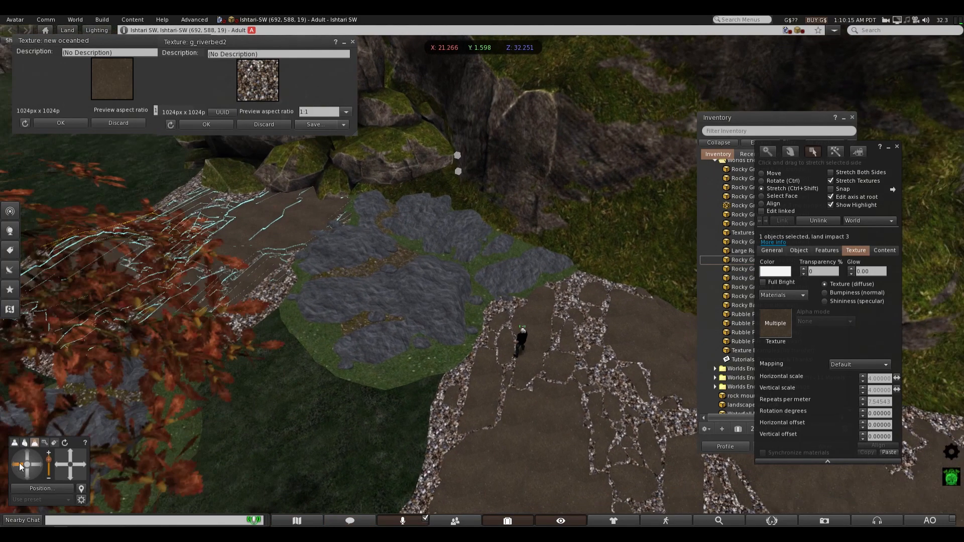
click(58, 466)
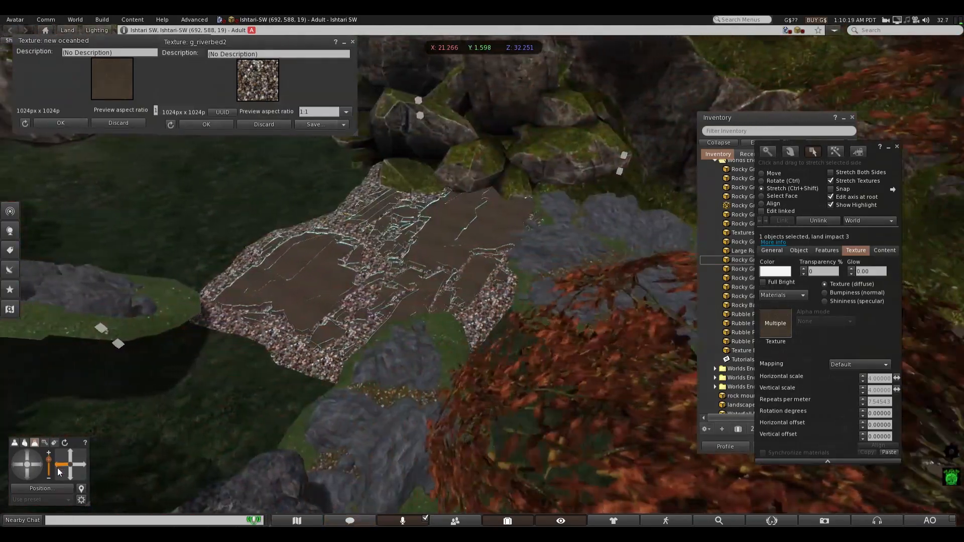
click(15, 466)
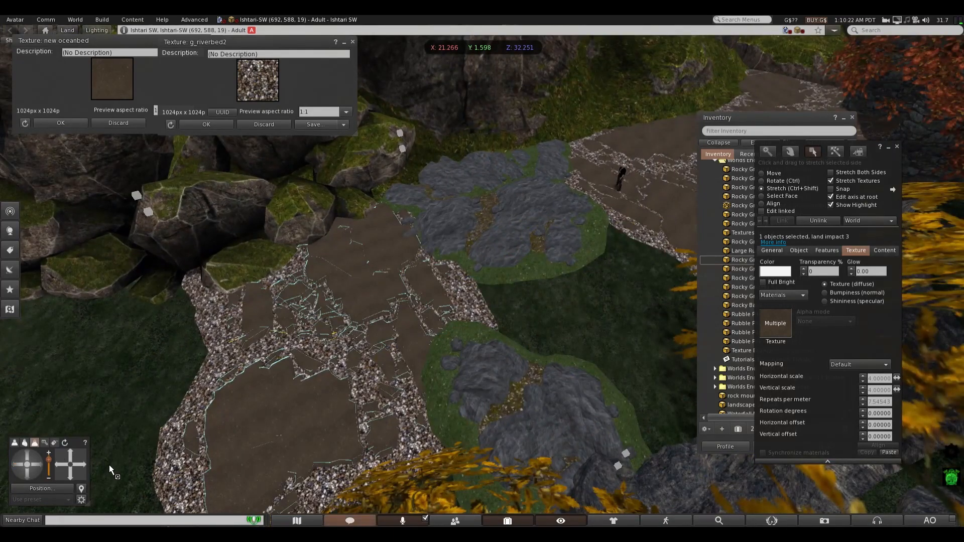
drag(69, 475, 58, 466)
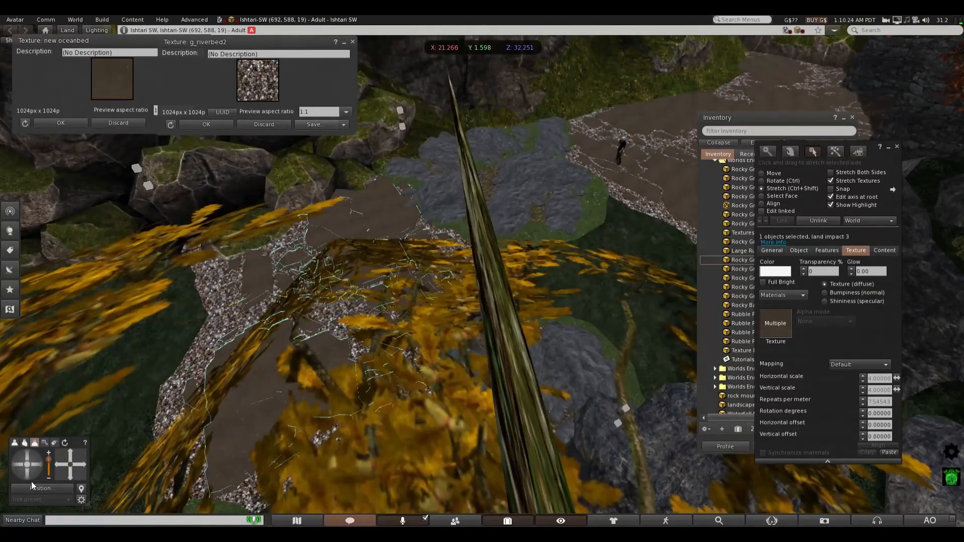
click(28, 478)
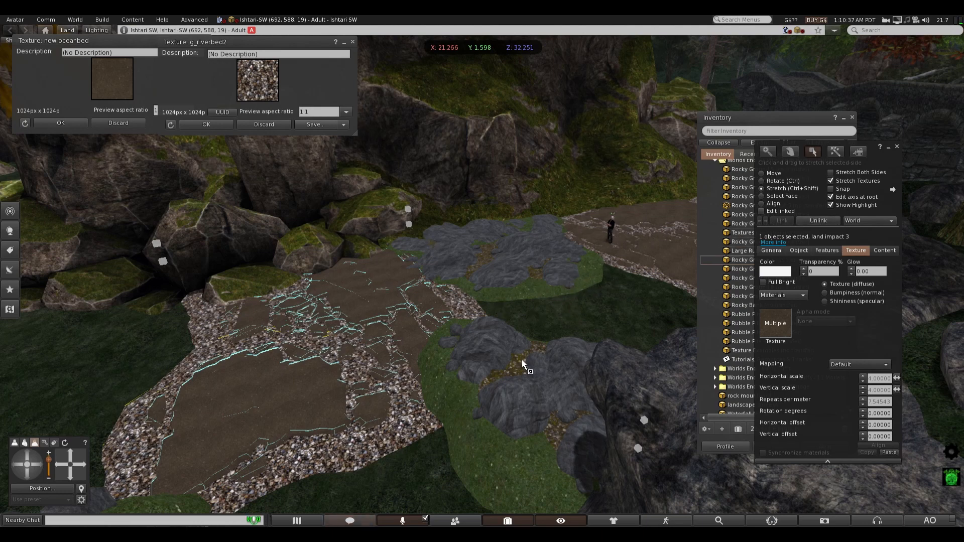
scroll(306, 348, down, 3)
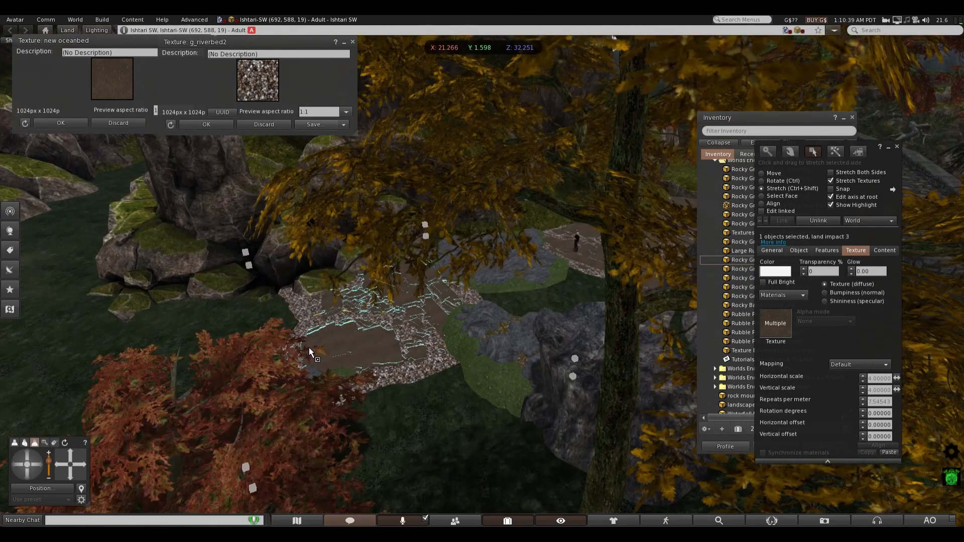
click(21, 470)
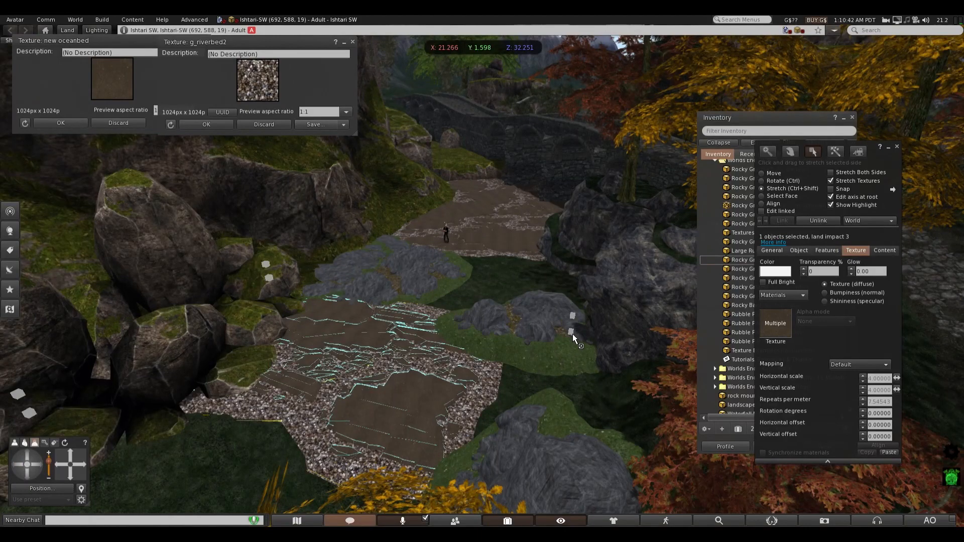
key(Escape)
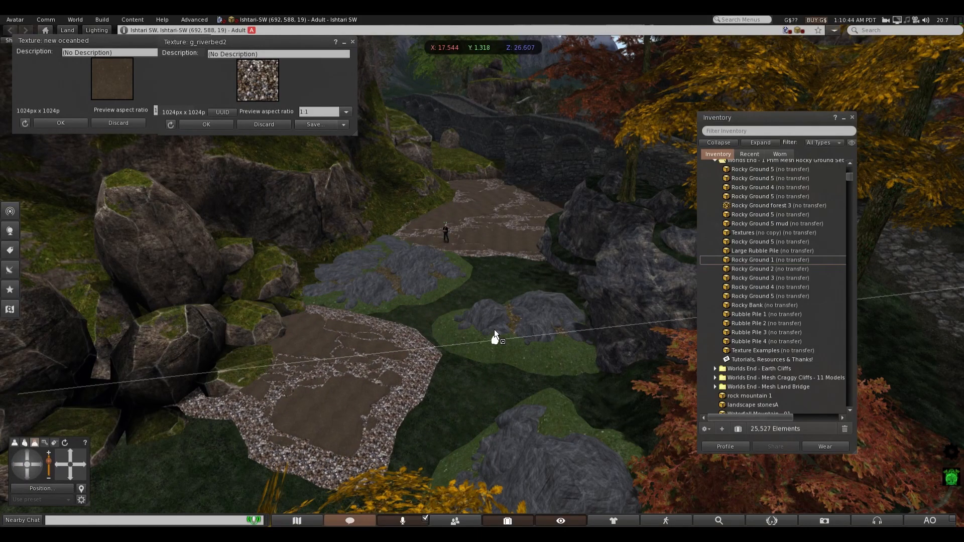
drag(494, 329, 498, 330)
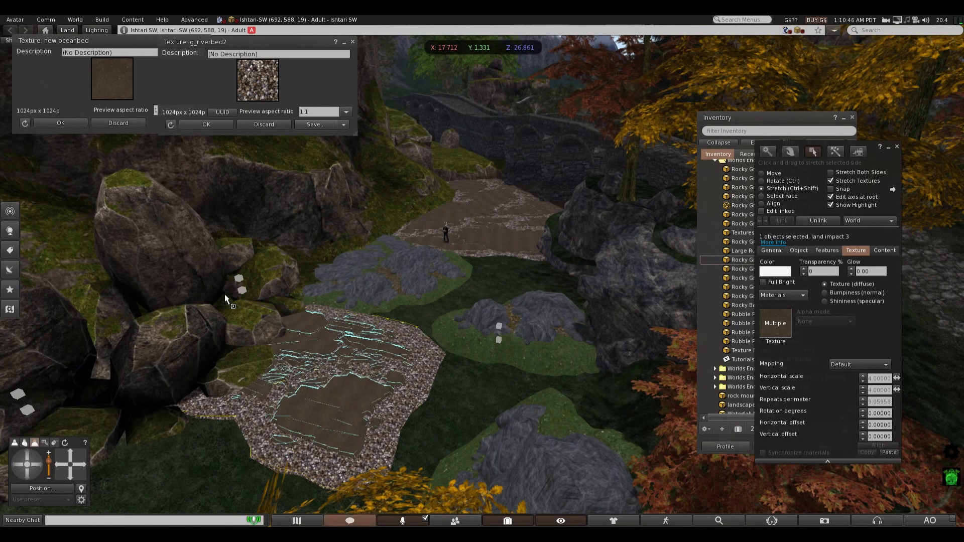
- Shift the reduced riverbed section closer to the large rocky mound, to about X 674.0, Y 573.0, Z 18.3
click(773, 173)
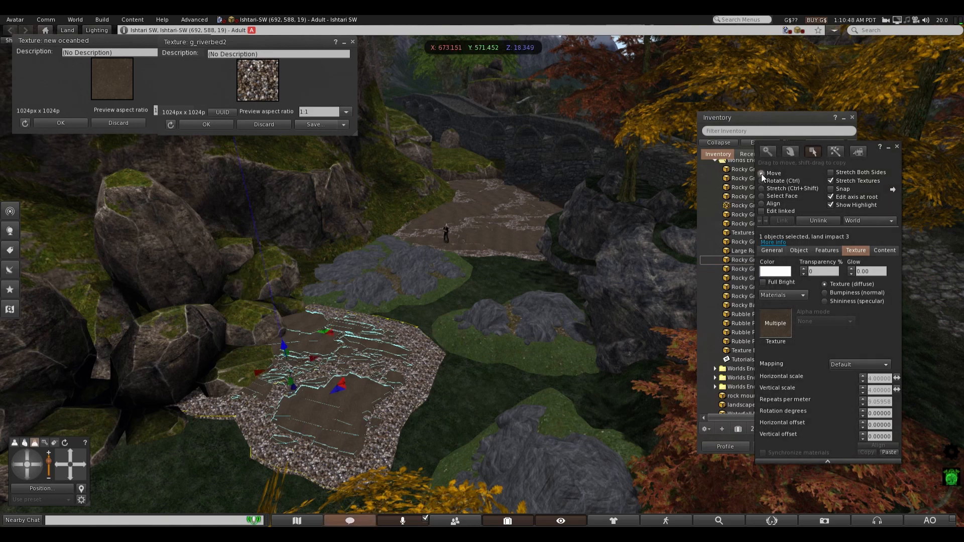
drag(324, 331, 333, 322)
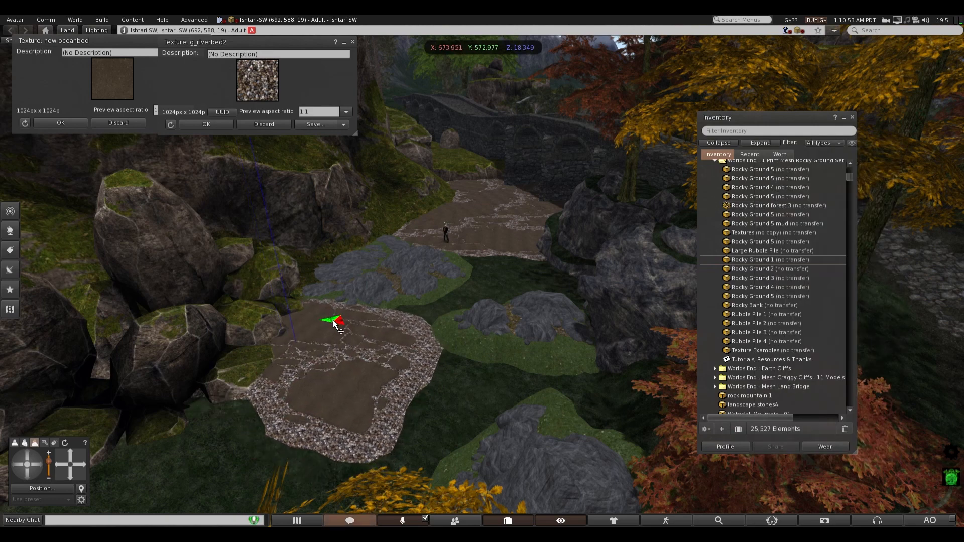
drag(334, 321, 335, 322)
scroll(559, 340, down, 2)
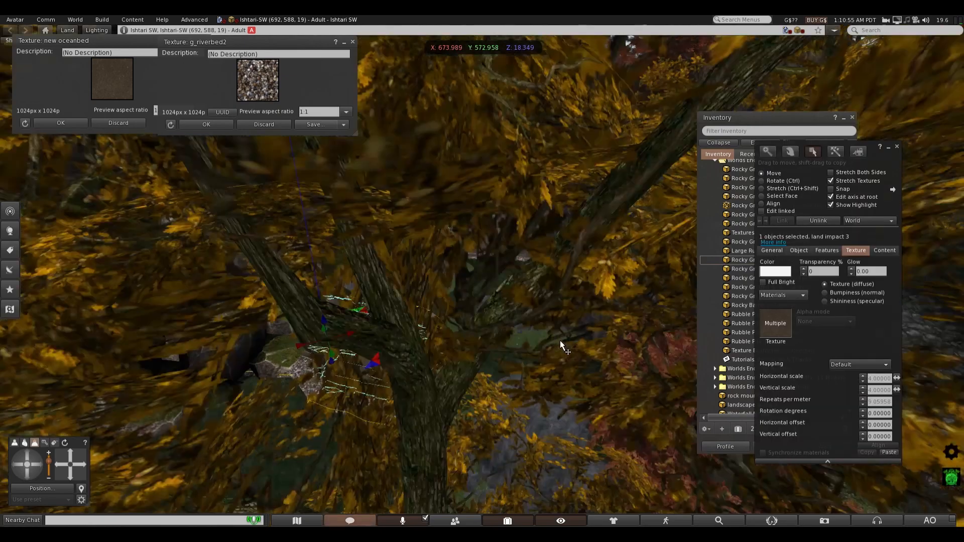
scroll(506, 358, up, 2)
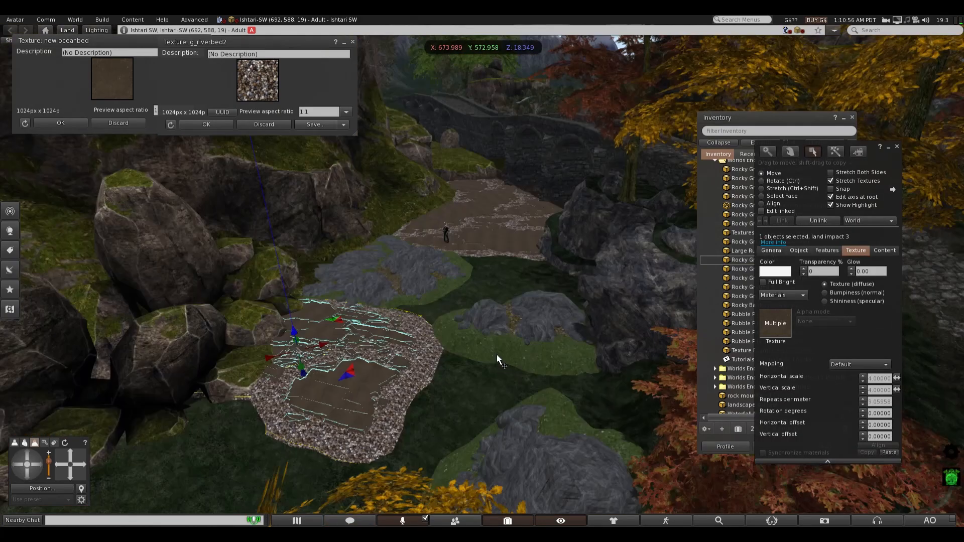
- Move the small rocky mound across the channel toward the gray cliff, to about X 695.3, Y 569.2, Z 20.0
click(15, 466)
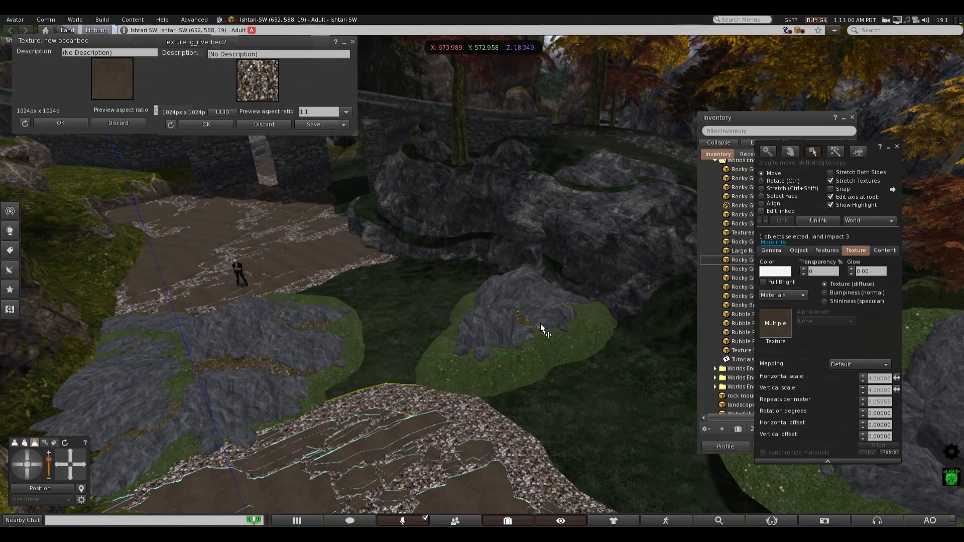
right_click(540, 325)
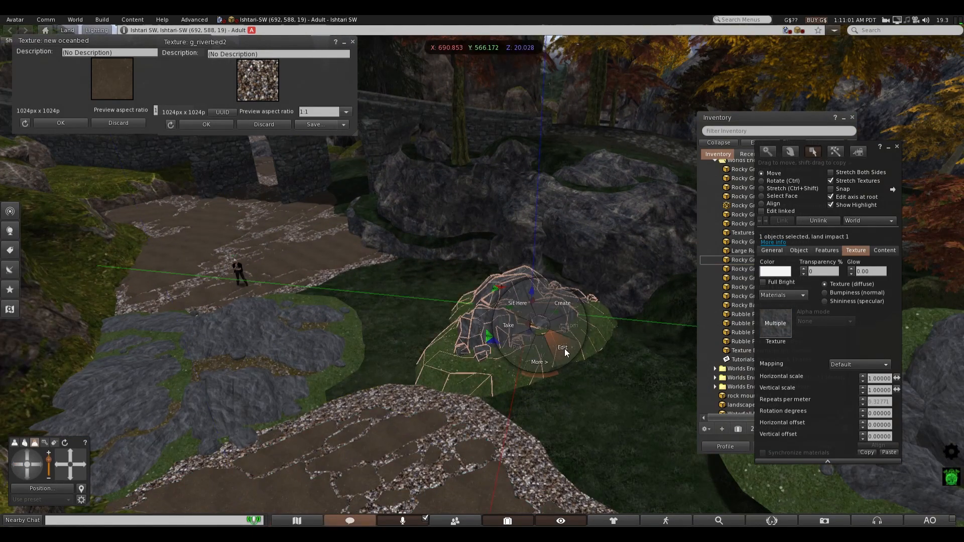
click(564, 349)
drag(502, 289, 461, 259)
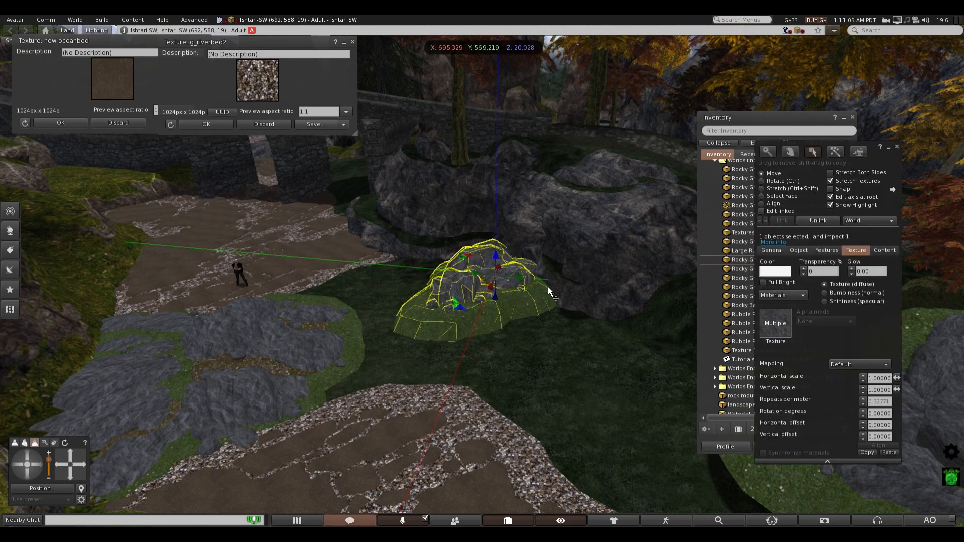
- Rotate the small rocky mound by the cliff to a Y rotation of about 292 and switch it to stretching
click(761, 181)
drag(469, 282, 423, 263)
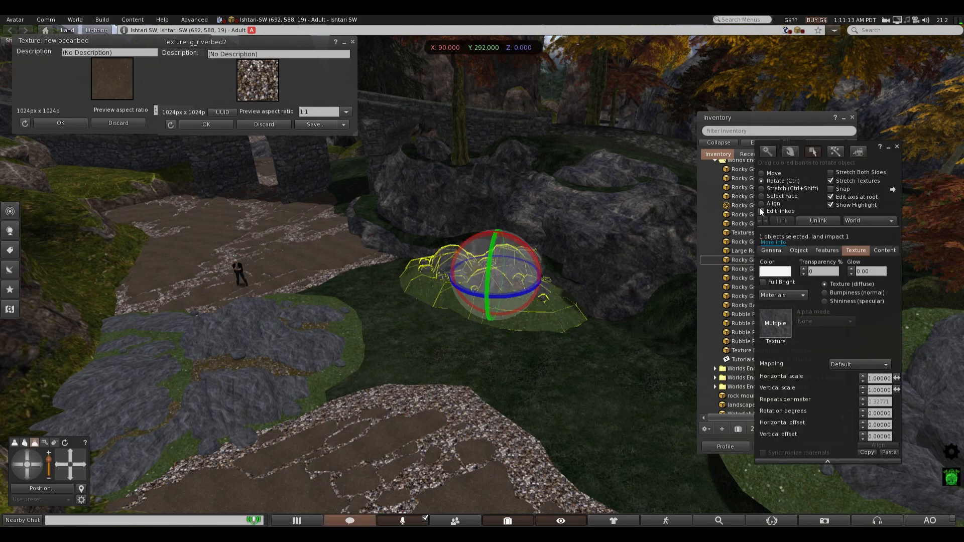
key(ctrl+shift)
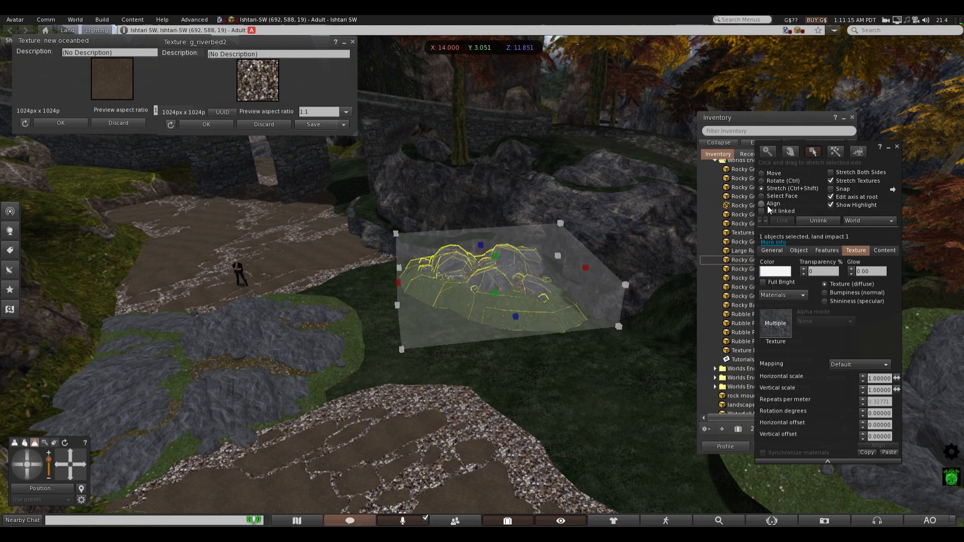
- Show the river water temporarily to check how the rocky ground piece sits in it, and hide the water again
key(ctrl+alt+shift)
key(ctrl+alt+shift+7)
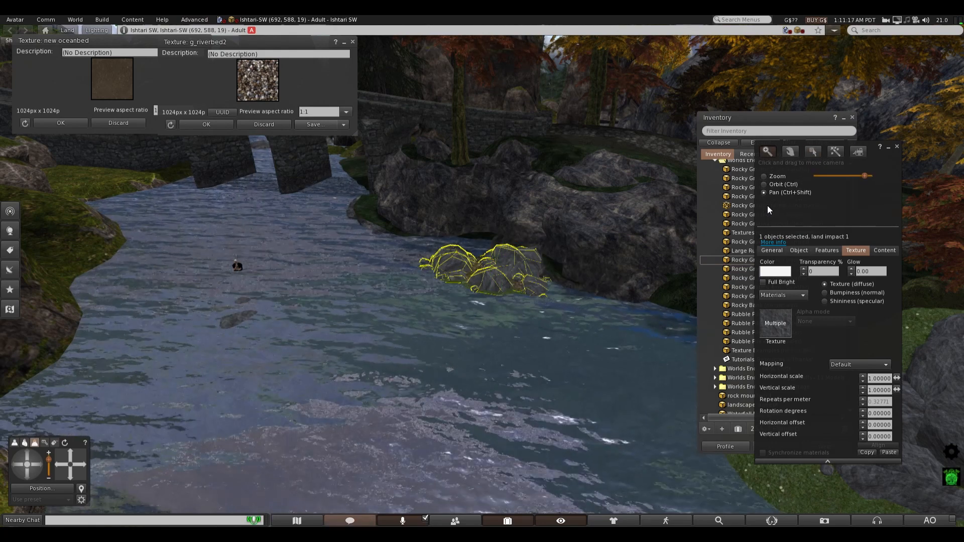
key(ctrl+alt+shift+7)
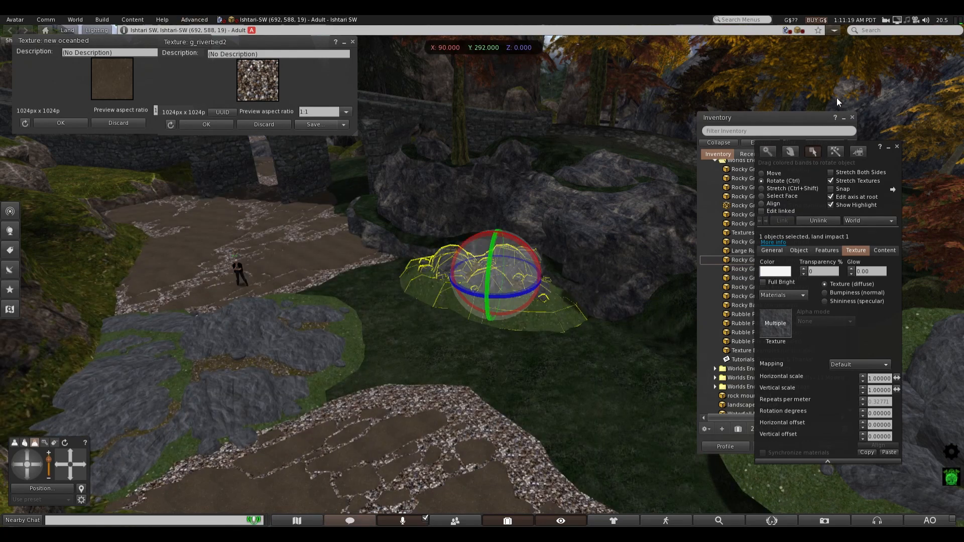
- Stretch the rocky ground piece to about 19.85 m in X, 2.25 m in Y and 18.97 m in Z
click(762, 189)
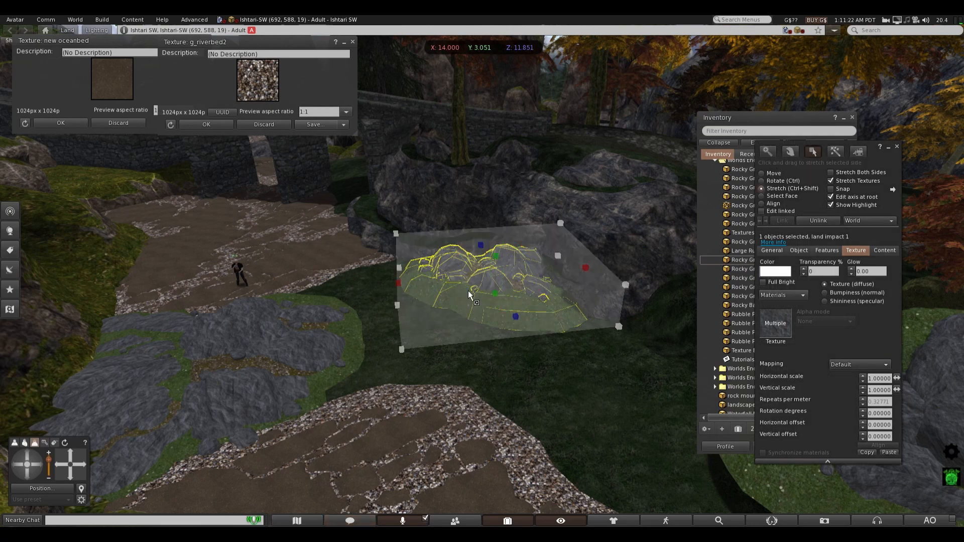
drag(396, 285, 311, 290)
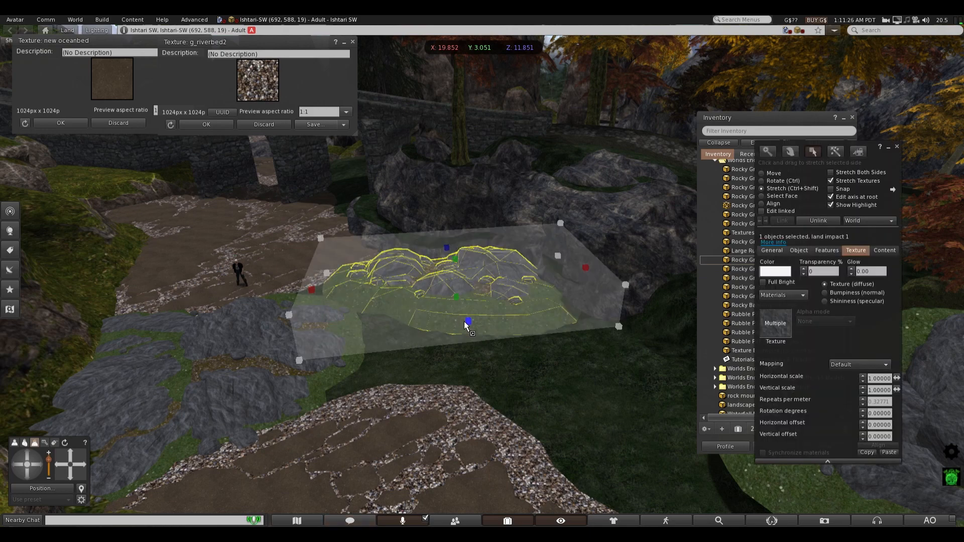
drag(468, 321, 455, 284)
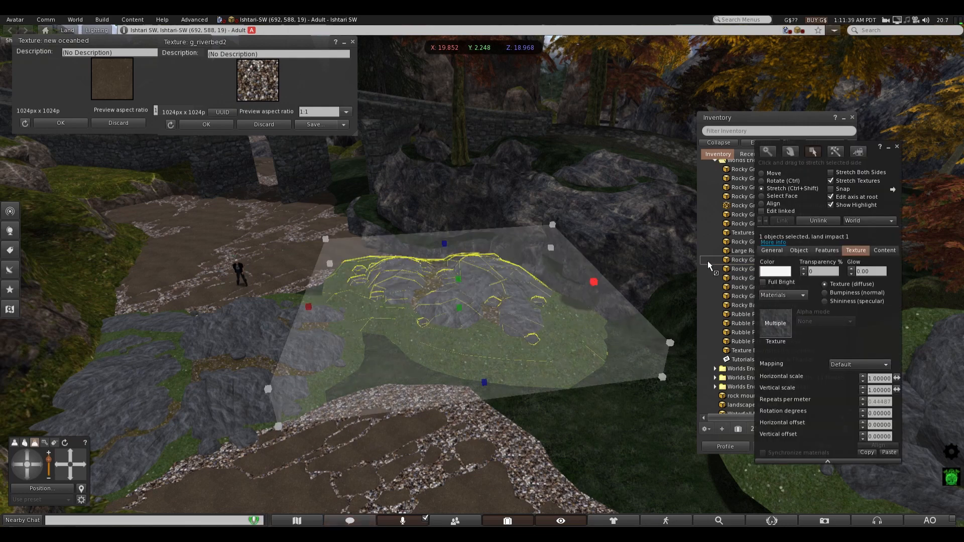
- Move the rocky ground piece against the large boulder, to about X 696.8, Y 570.9, Z 18.8
click(761, 173)
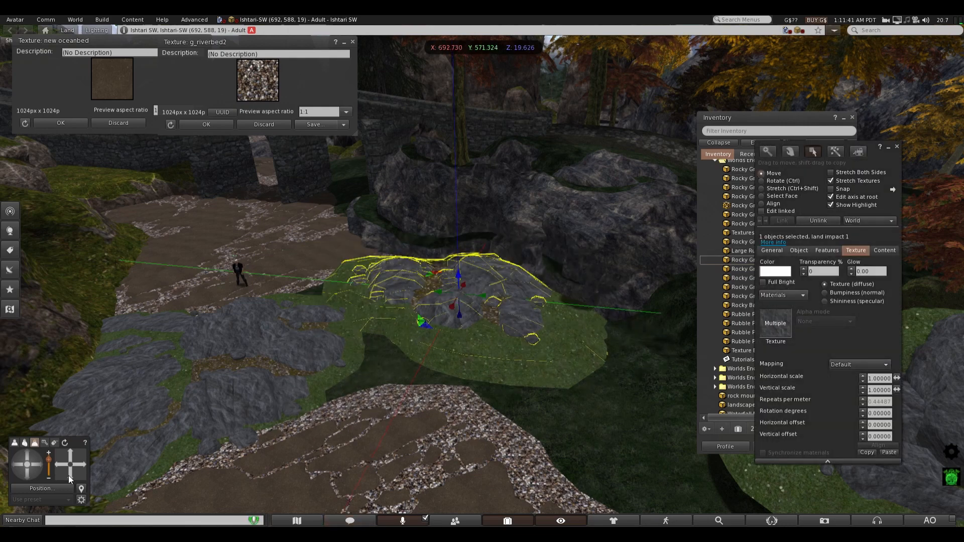
drag(29, 457, 71, 429)
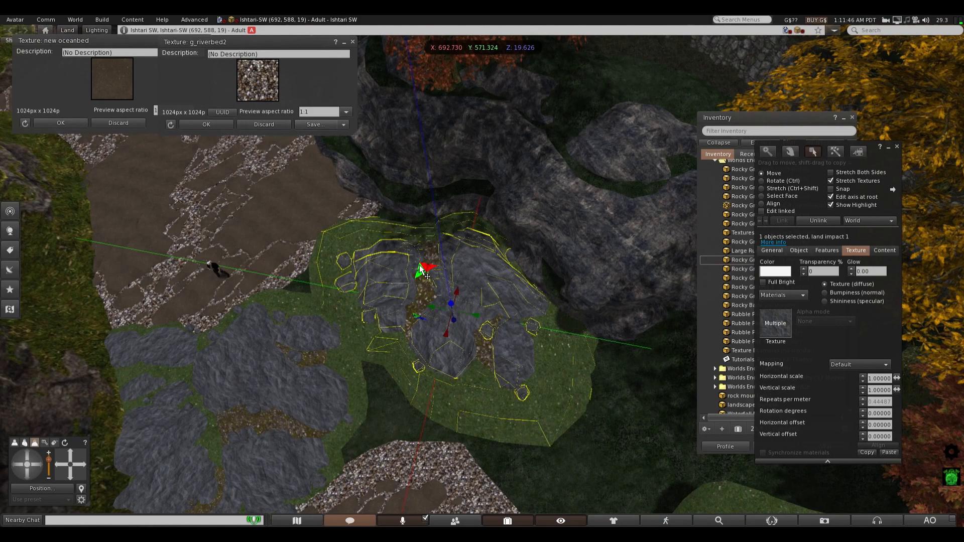
drag(422, 269, 440, 234)
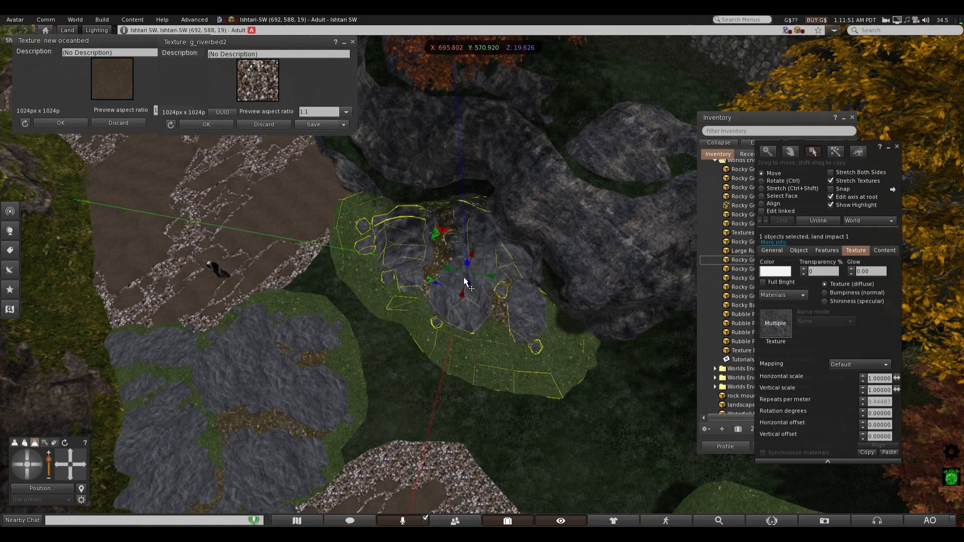
drag(469, 282, 471, 268)
drag(459, 303, 476, 290)
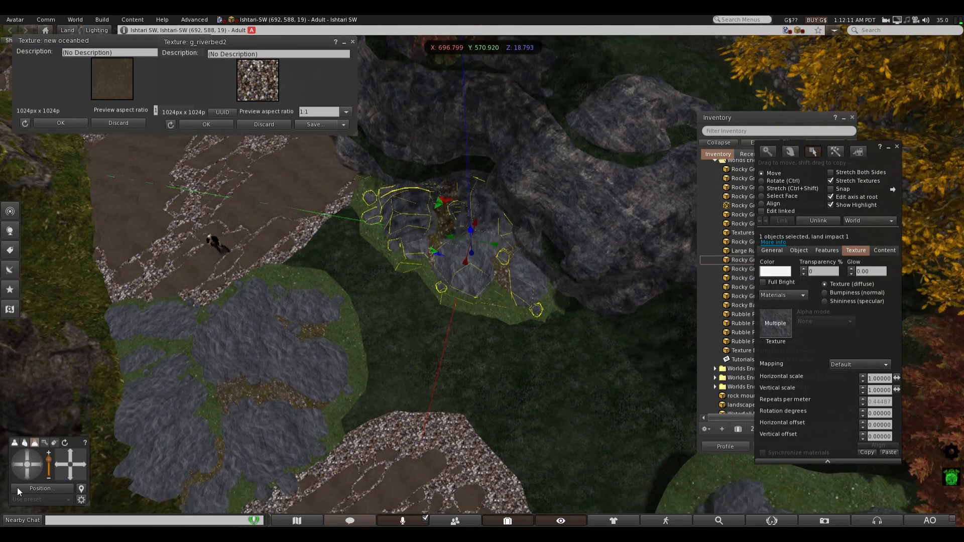
click(29, 477)
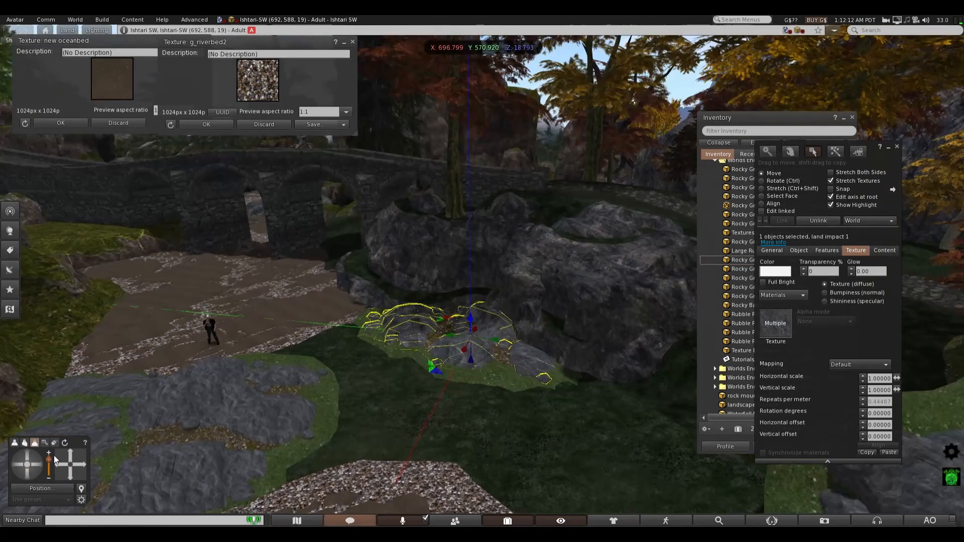
click(32, 458)
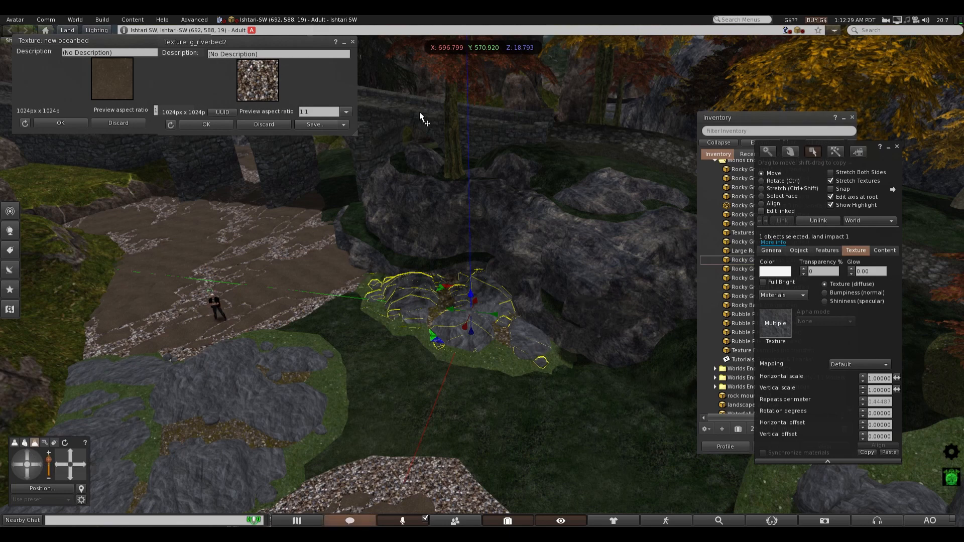
- Edit the large boulder, select its rock face and open a preview of its diffuse texture mountainslab01
right_click(590, 250)
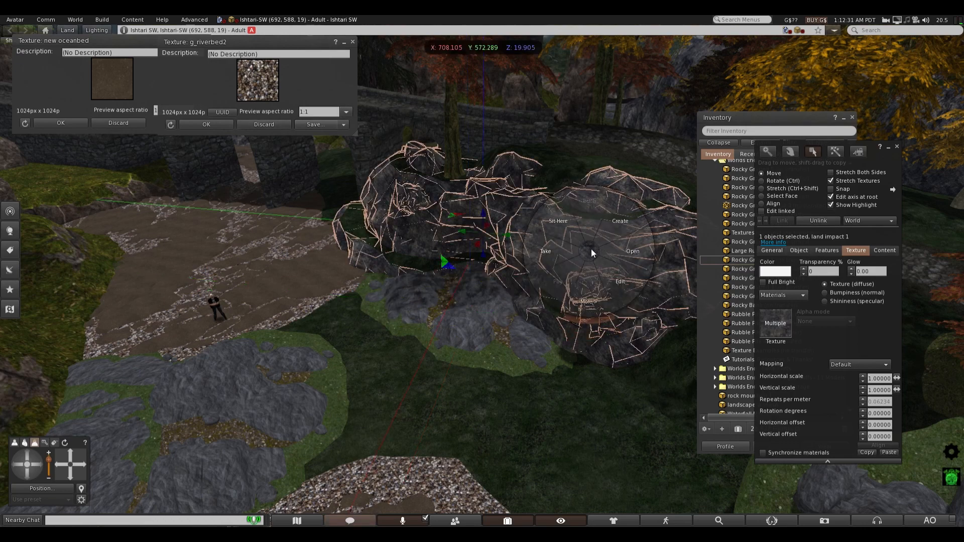
click(622, 283)
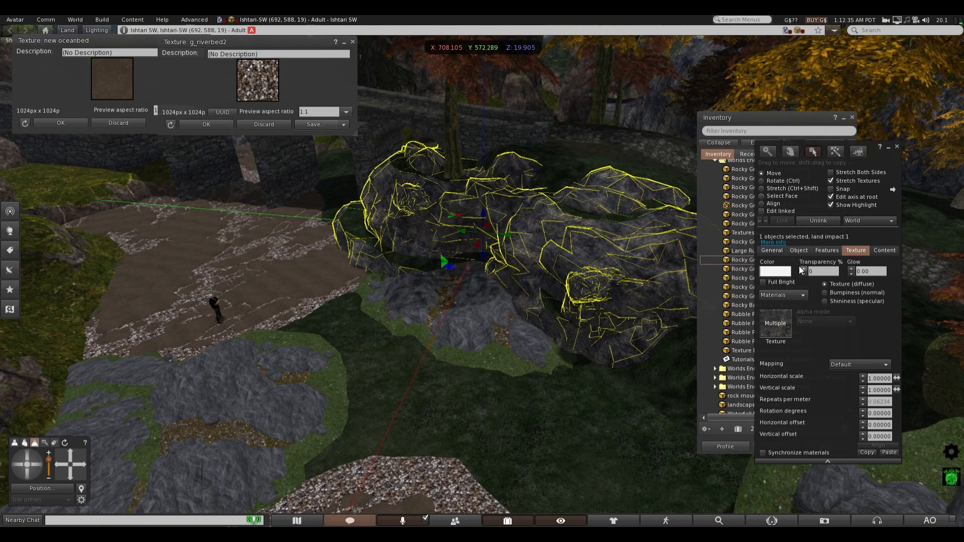
click(761, 196)
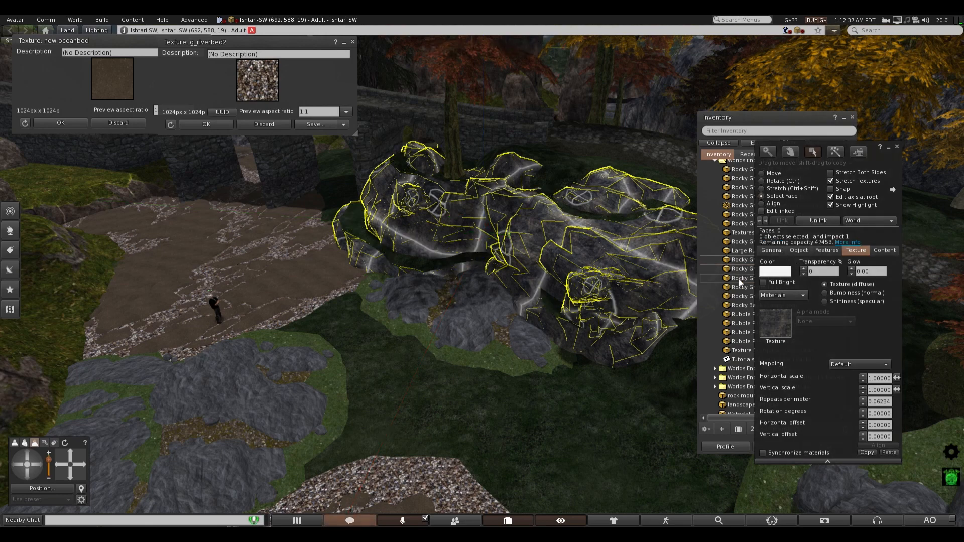
click(785, 331)
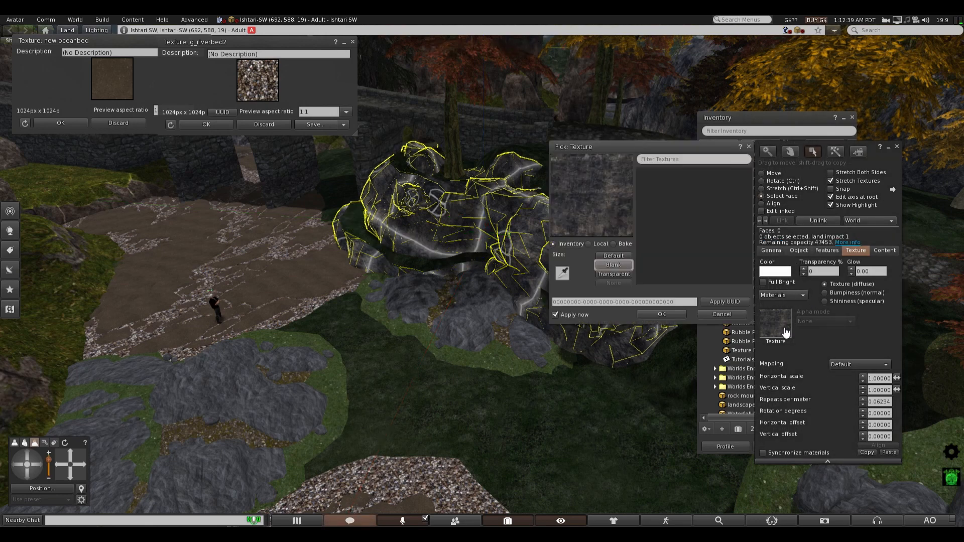
double_click(676, 271)
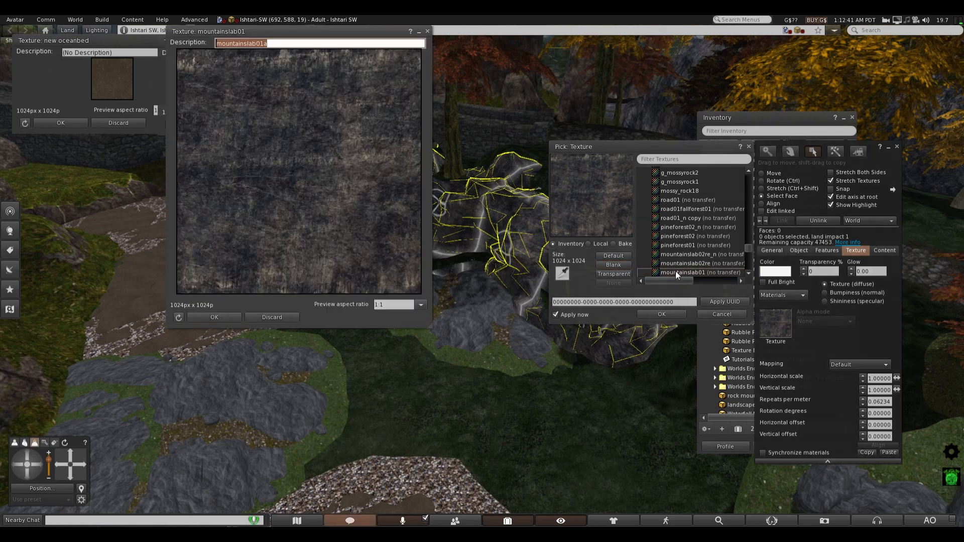
- Open a preview of the boulder's normal map mountainslab01_n copy and finish editing the boulder
click(825, 293)
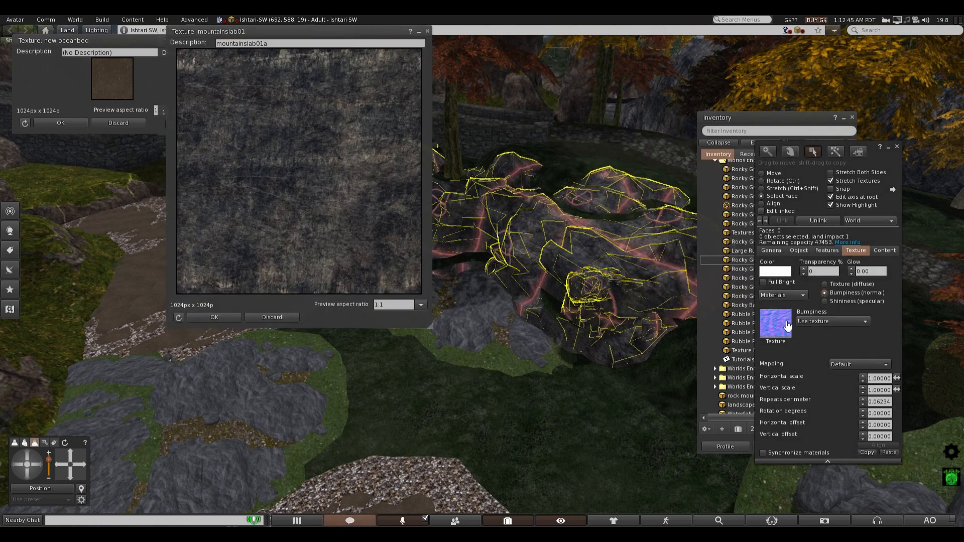
click(788, 325)
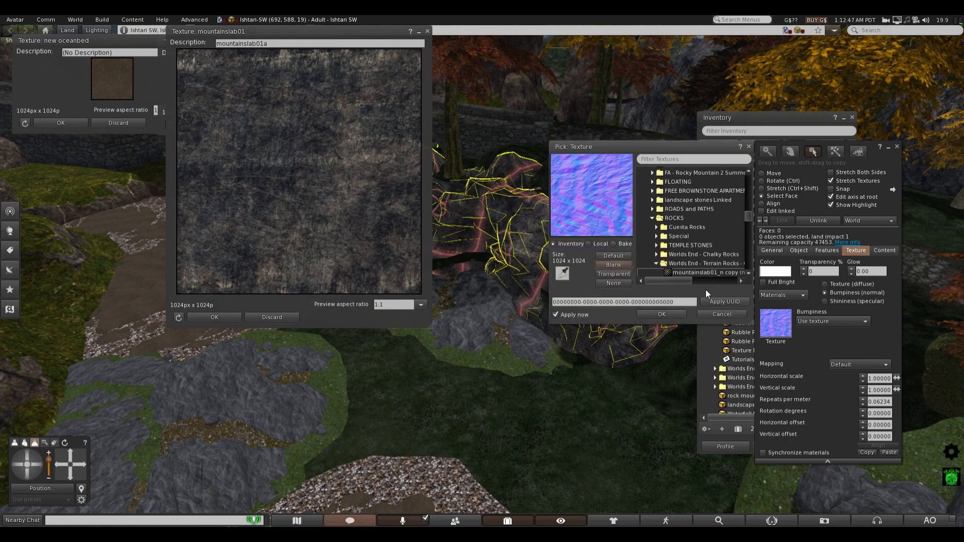
double_click(694, 272)
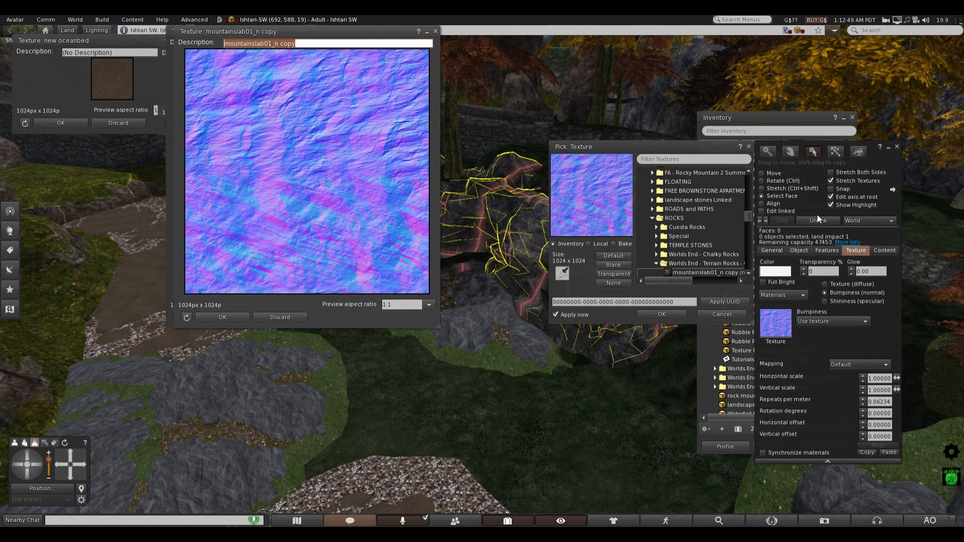
click(897, 146)
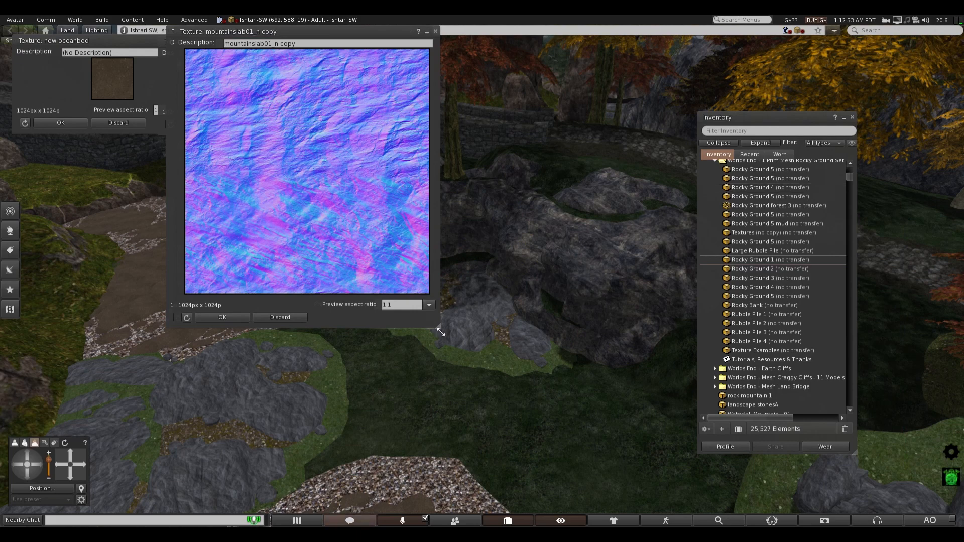
- Shrink the mountainslab01 and mountainslab01_n copy previews and arrange them beside the other texture previews
drag(436, 325, 324, 87)
drag(390, 33, 655, 41)
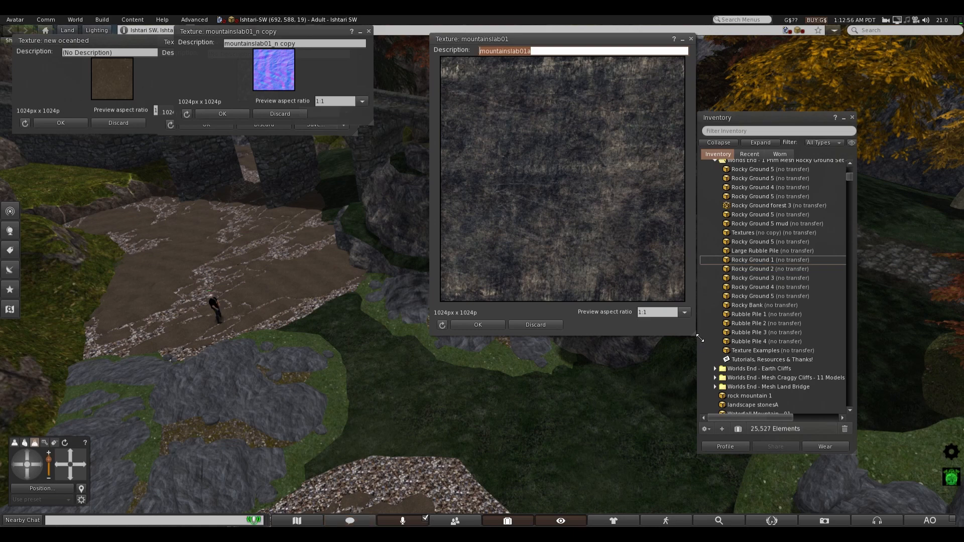
drag(695, 335, 628, 131)
drag(576, 37, 522, 30)
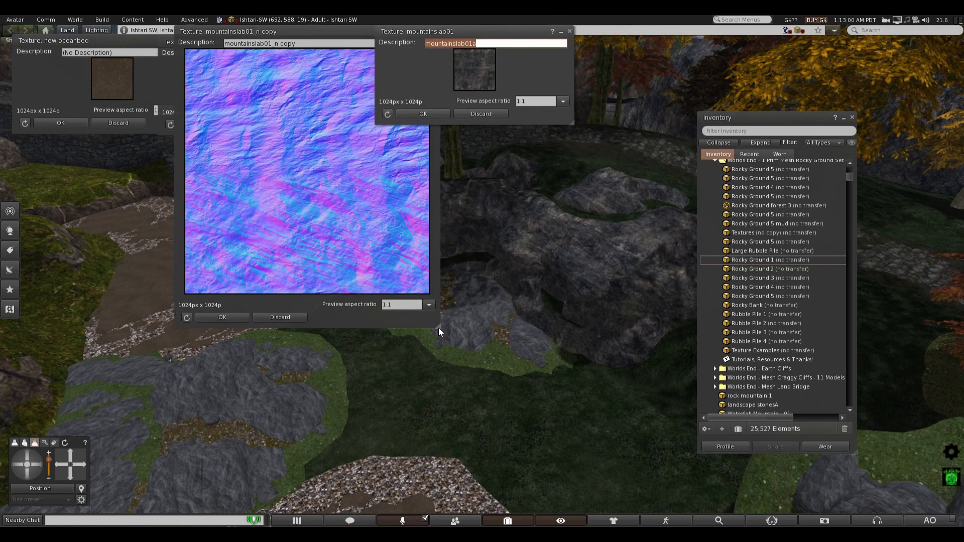
drag(438, 328, 317, 76)
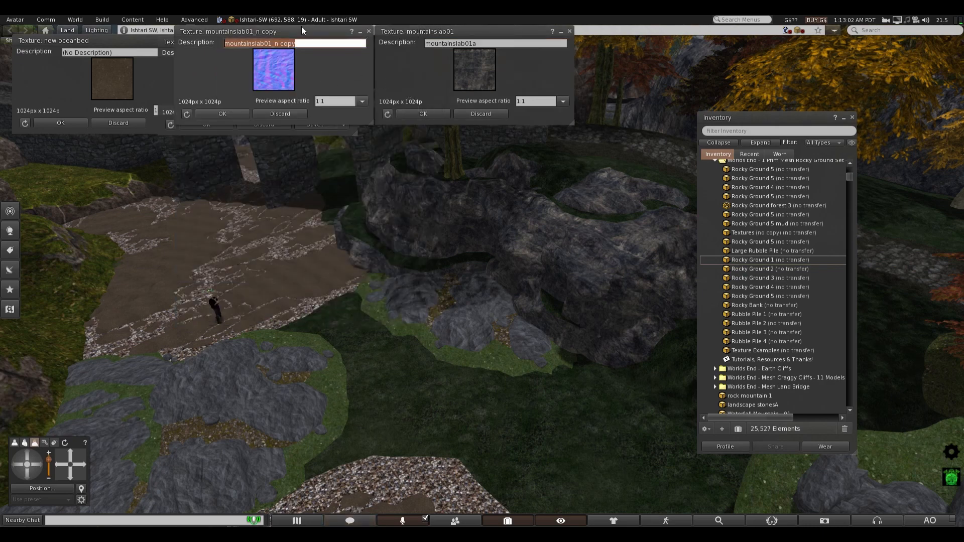
drag(301, 31, 161, 83)
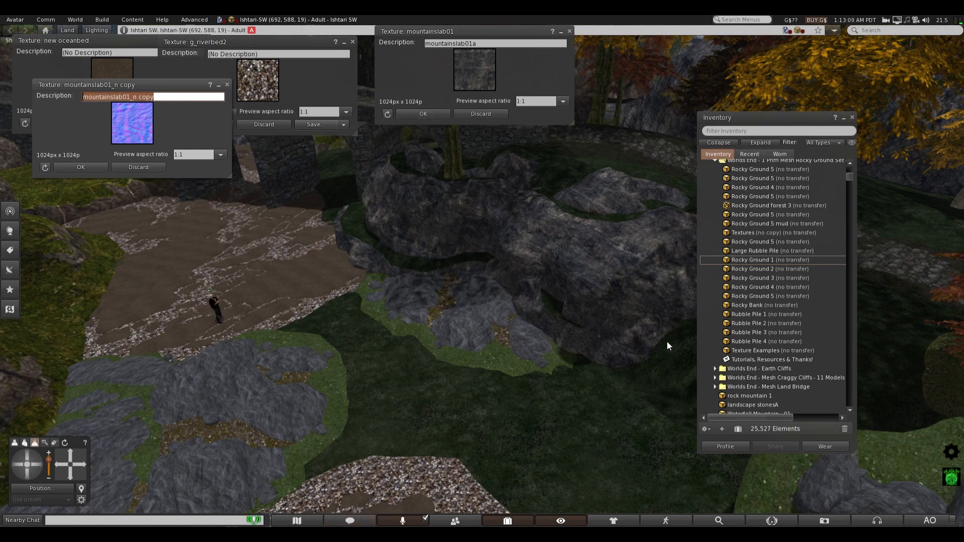
- Edit the rocky ground piece beside the boulder and select its rock face
right_click(452, 338)
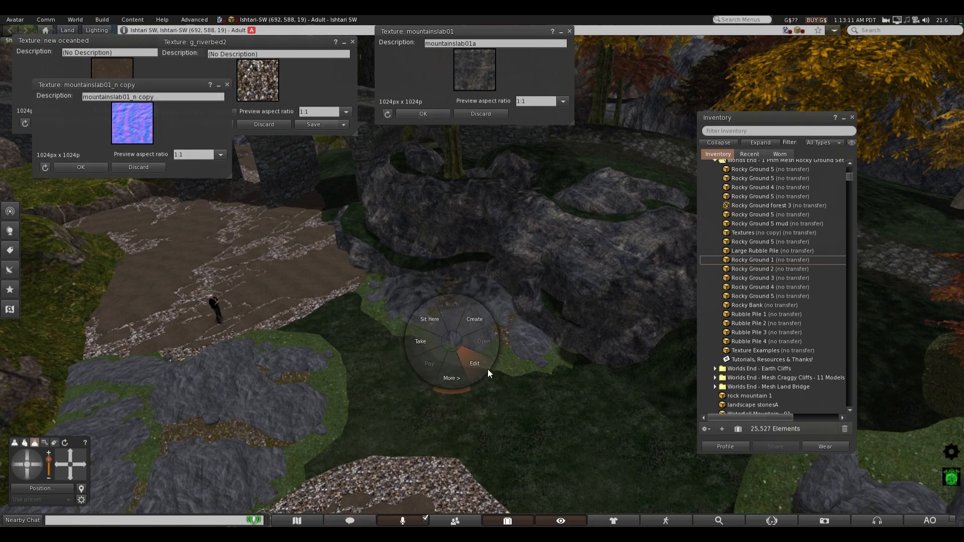
click(474, 363)
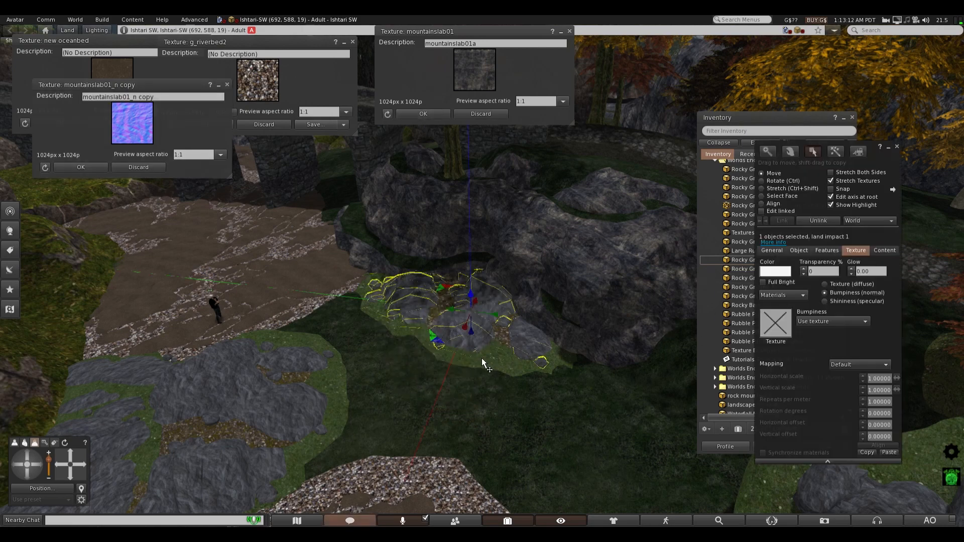
click(761, 195)
click(469, 323)
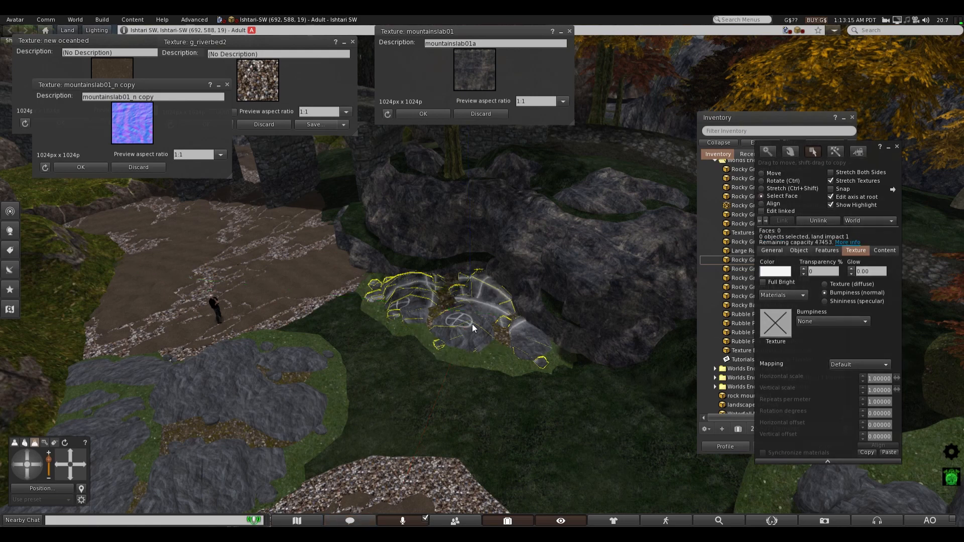
shift+click(122, 434)
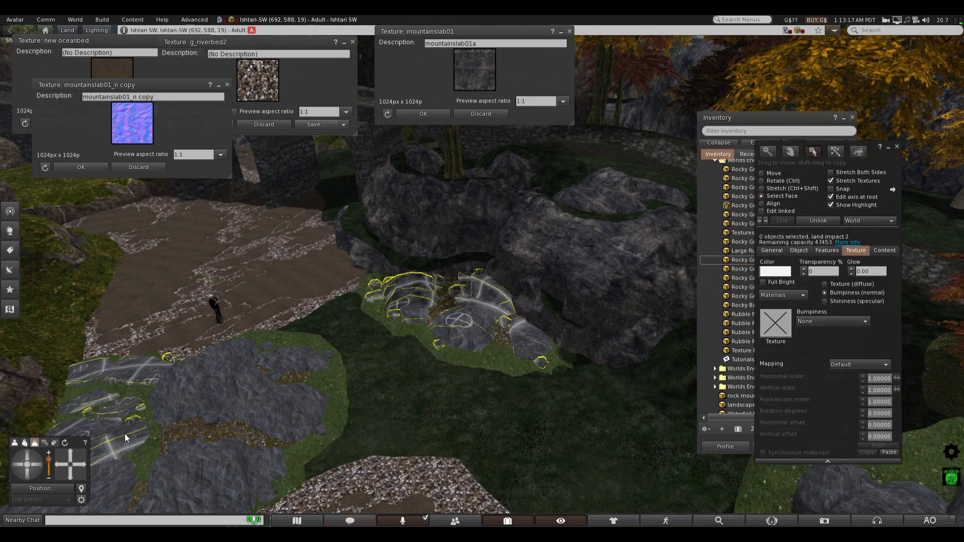
scroll(206, 360, down, 2)
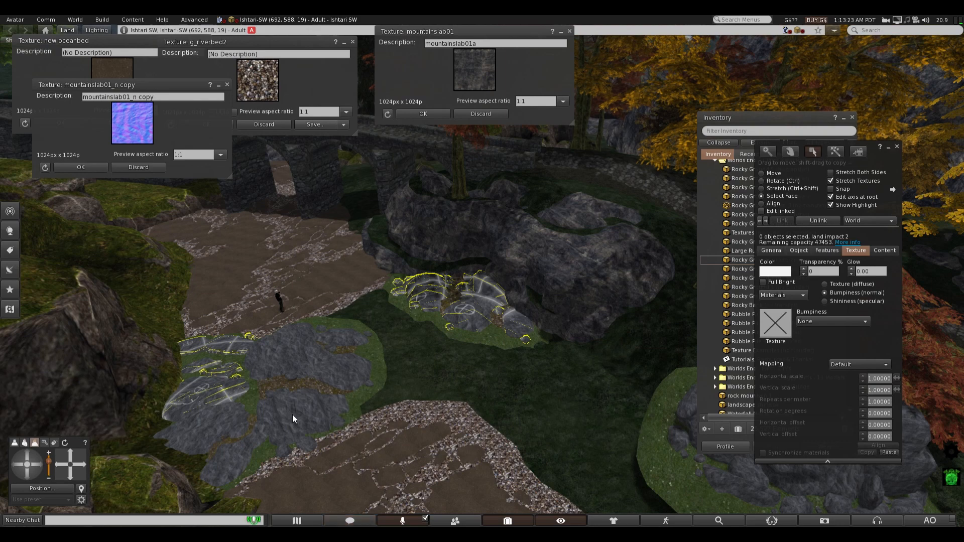
shift+click(230, 394)
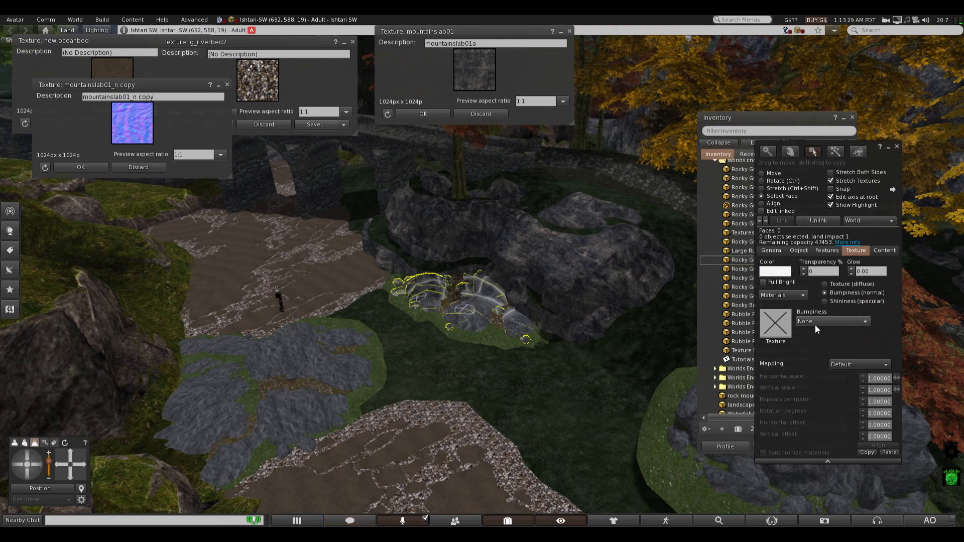
- Apply mountainslab01_n copy as bumpiness and mountainslab01 as diffuse texture to the selected rock face, and deselect it
drag(139, 131, 773, 324)
click(825, 285)
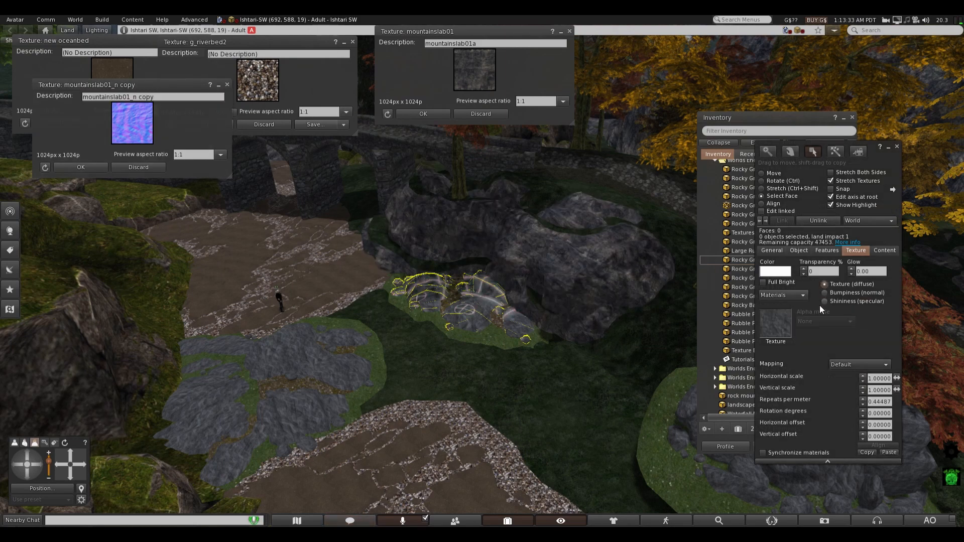
drag(472, 74, 774, 324)
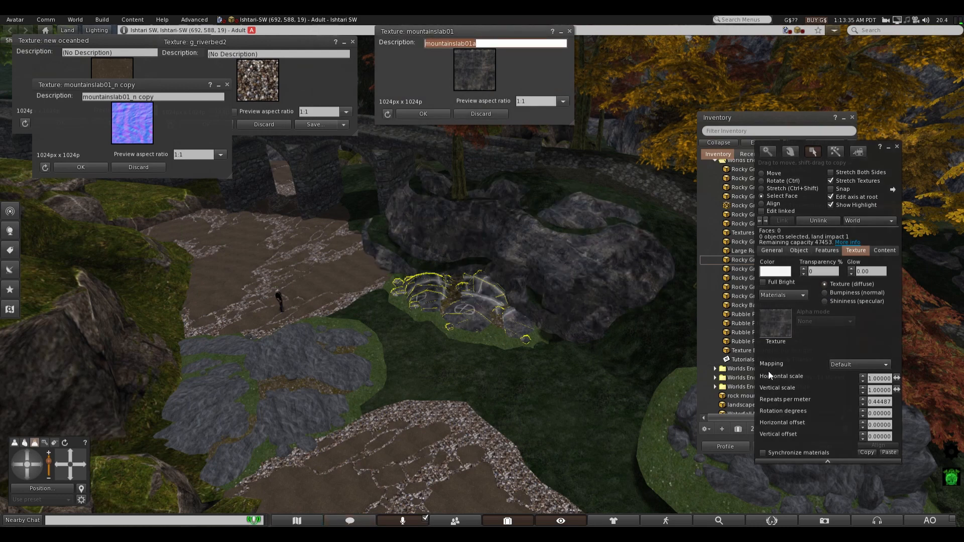
click(540, 281)
click(457, 367)
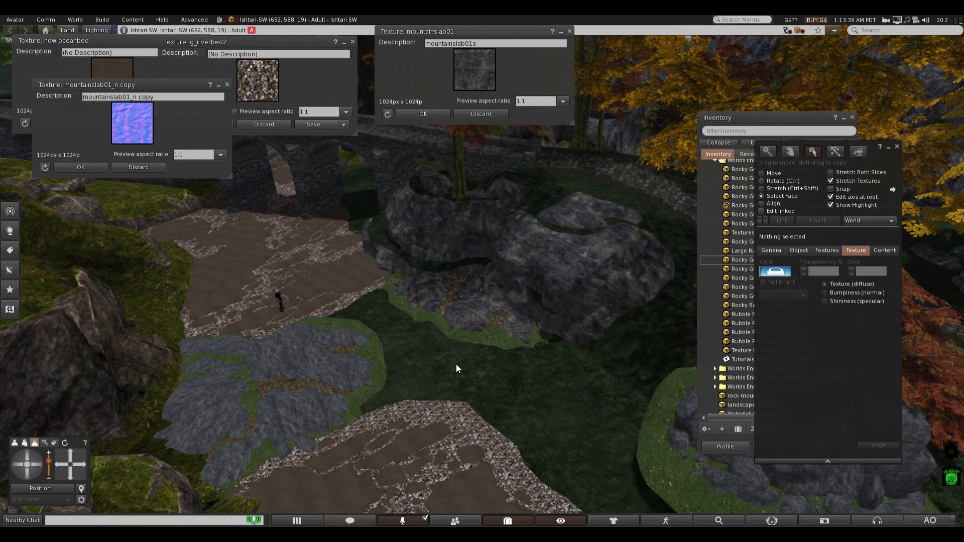
- Select the soil and grass faces on both rocky ground pieces and apply g_riverbed2 as their diffuse texture
click(498, 321)
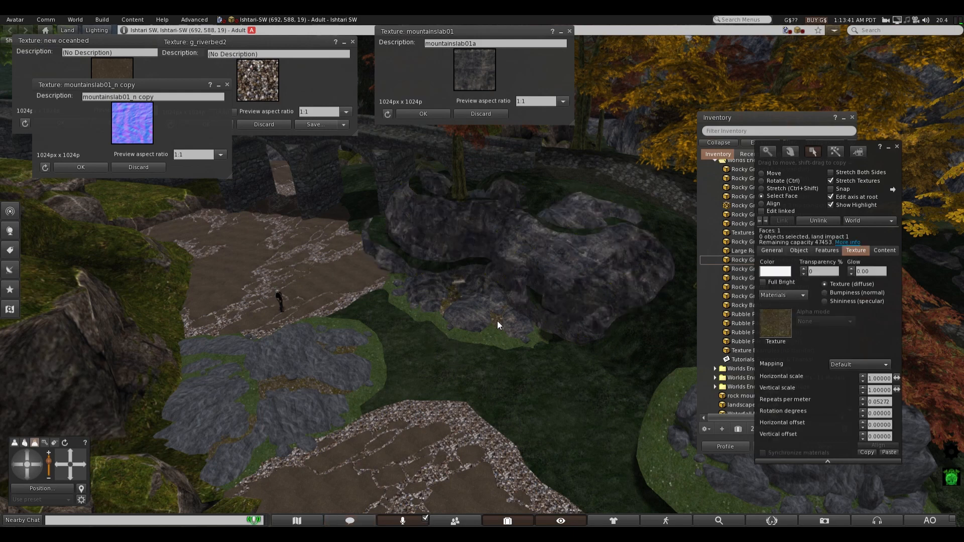
click(119, 68)
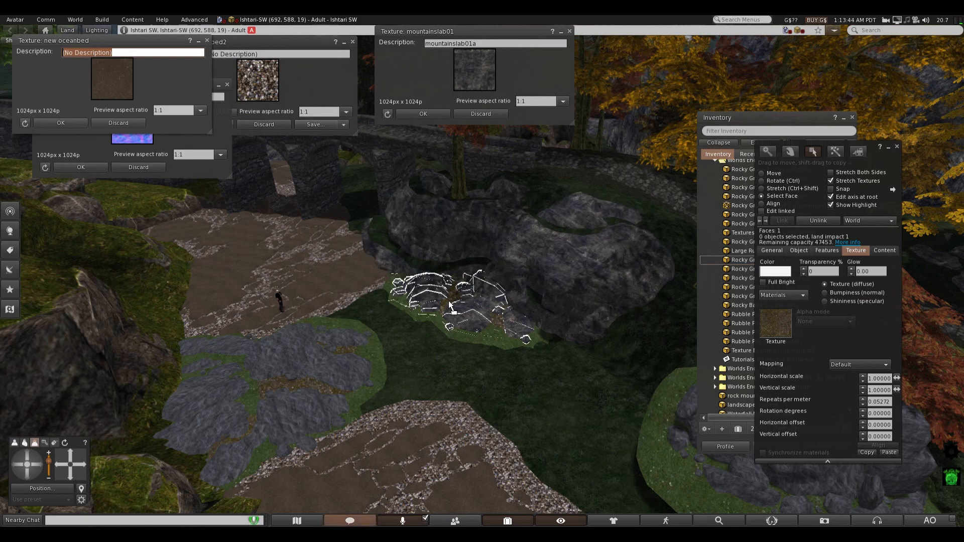
shift+click(490, 338)
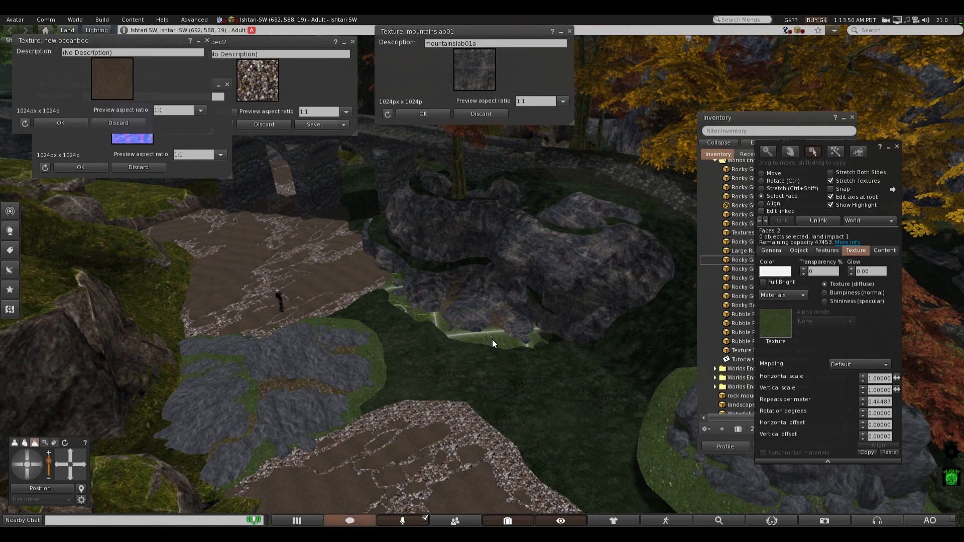
shift+click(379, 373)
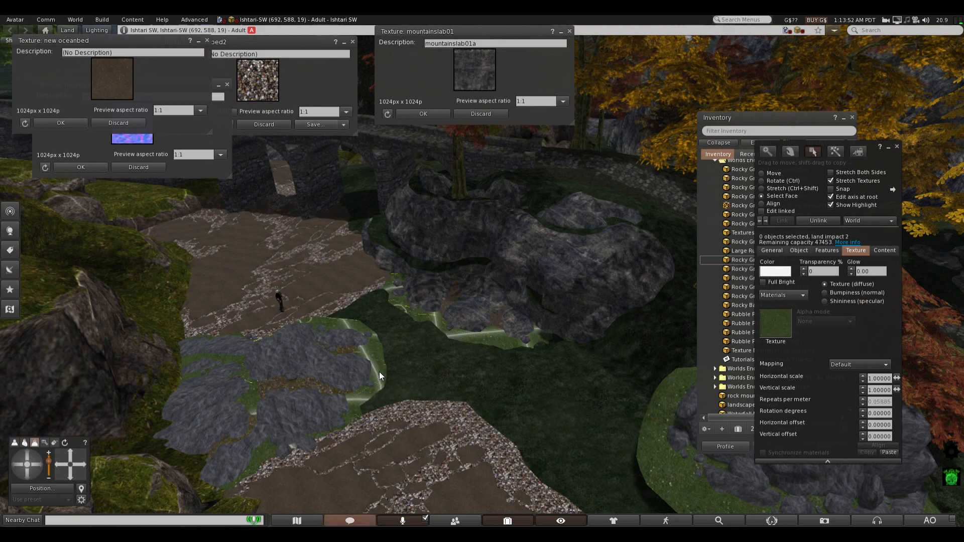
shift+click(305, 381)
shift+click(368, 396)
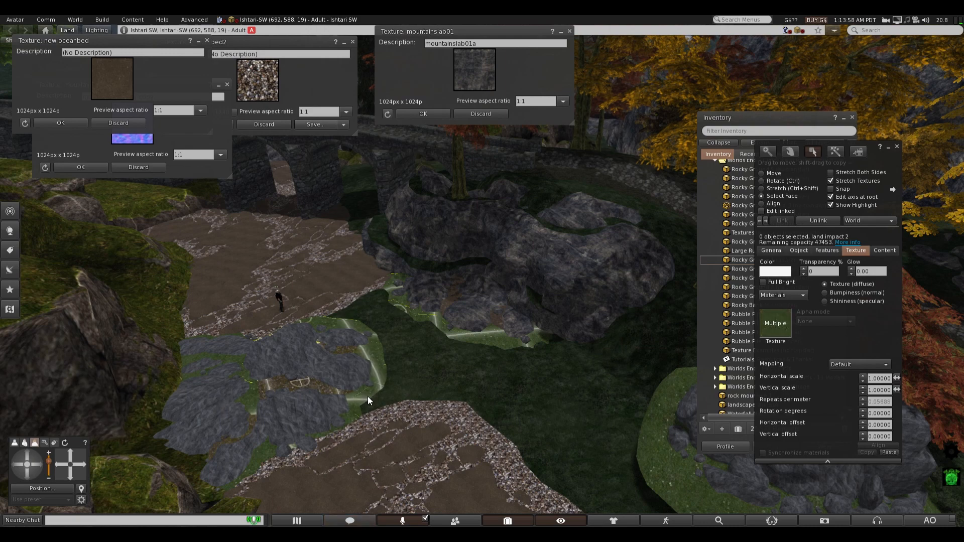
shift+click(254, 418)
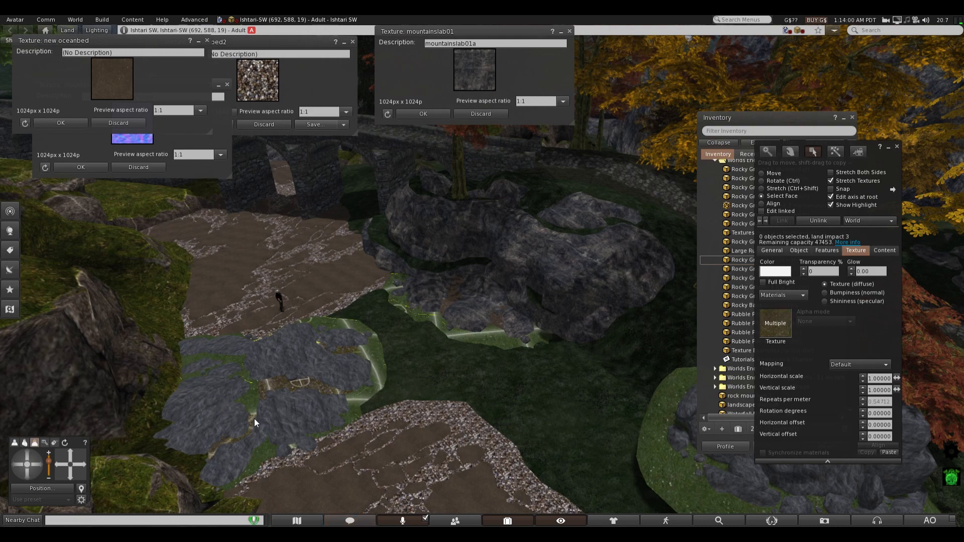
shift+click(230, 357)
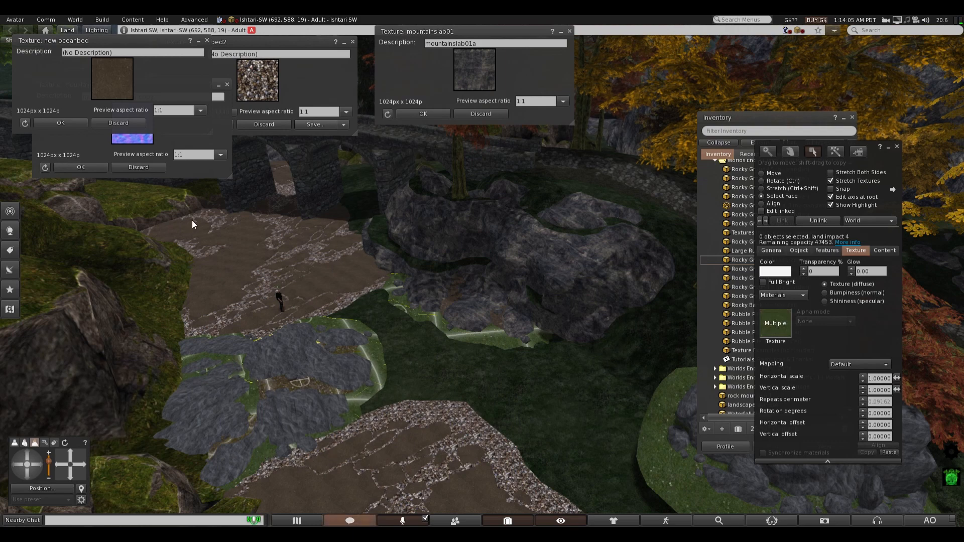
drag(258, 86, 777, 331)
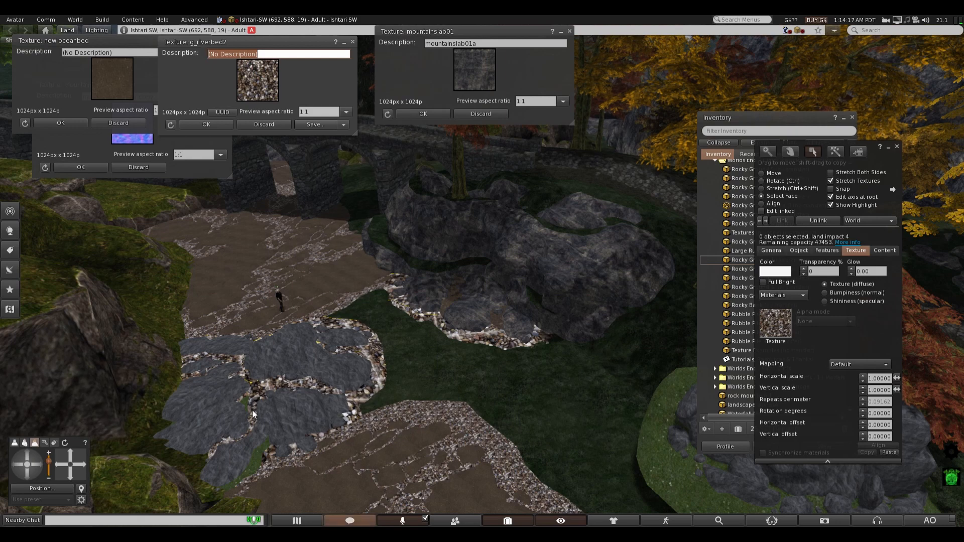
- Apply g_riverbed2 to the remaining grass patch on the larger rocky ground piece and clear the selection
click(257, 456)
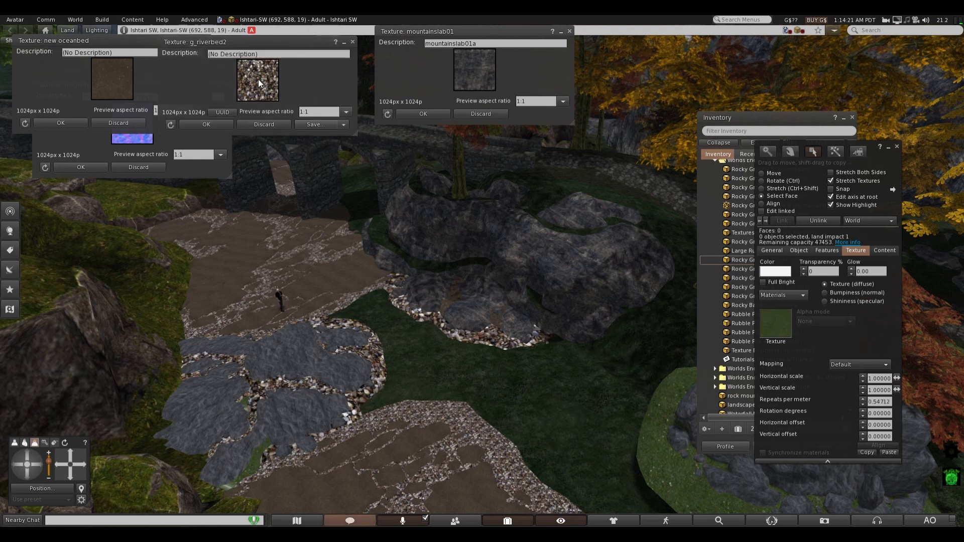
drag(257, 80, 769, 317)
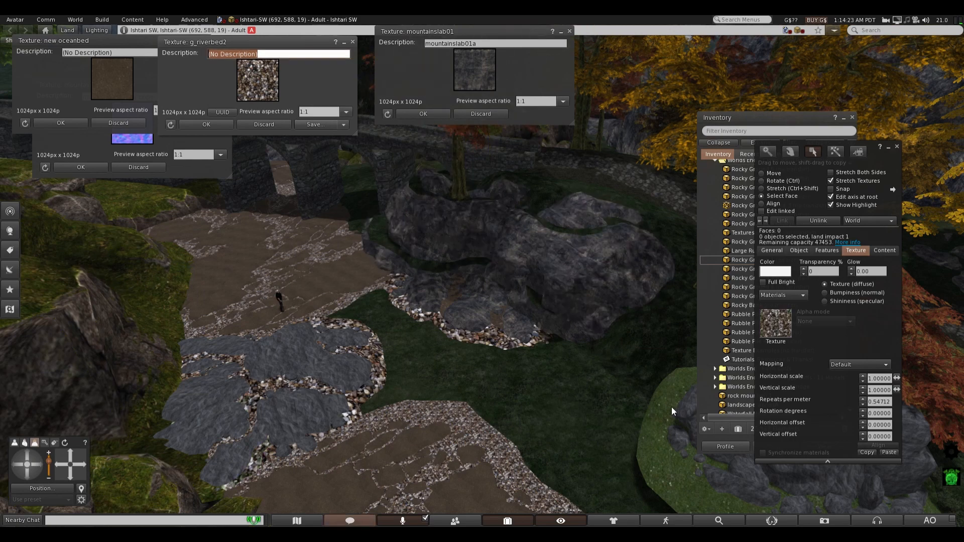
click(440, 375)
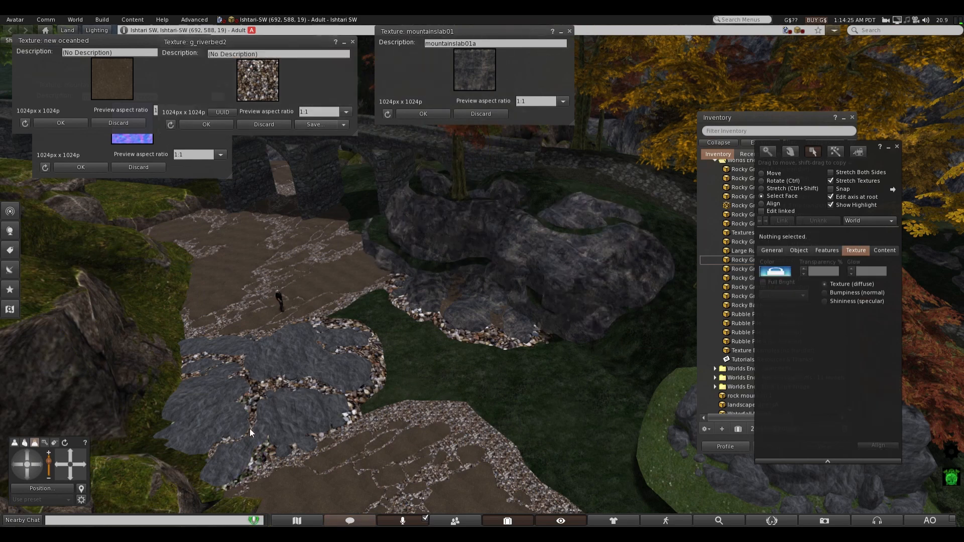
- Select the outer pebble faces of the larger rocky ground piece and set their horizontal and vertical texture scale to 2.0
click(267, 452)
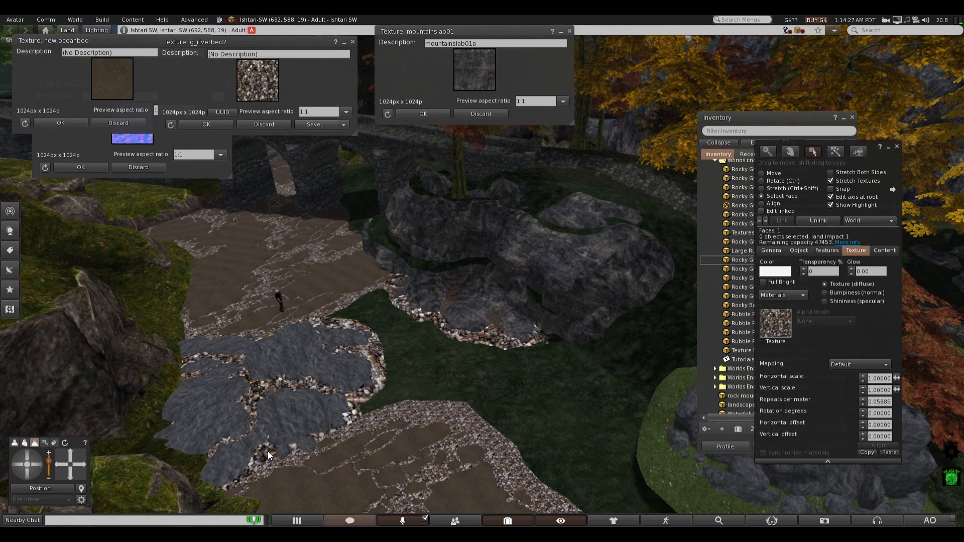
shift+click(255, 468)
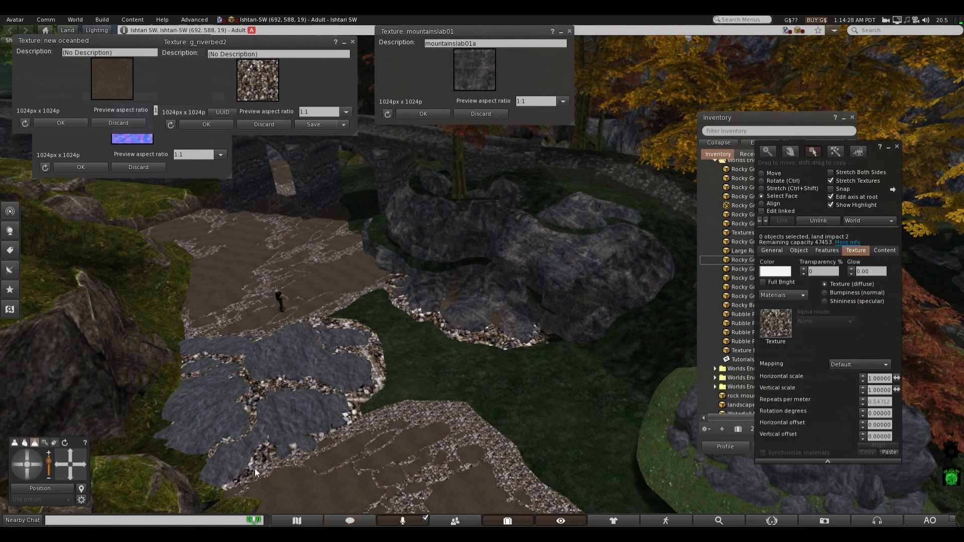
shift+click(489, 338)
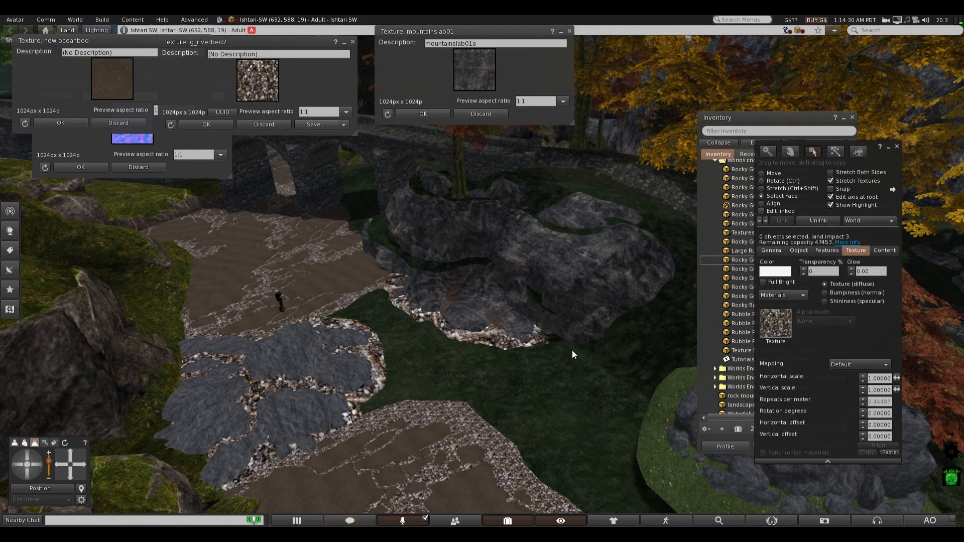
shift+click(504, 345)
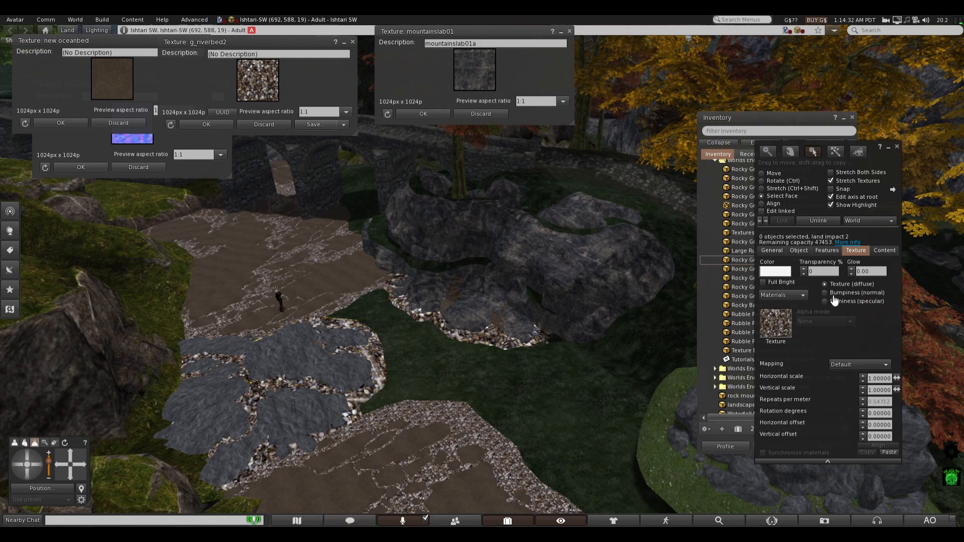
scroll(886, 383, up, 8)
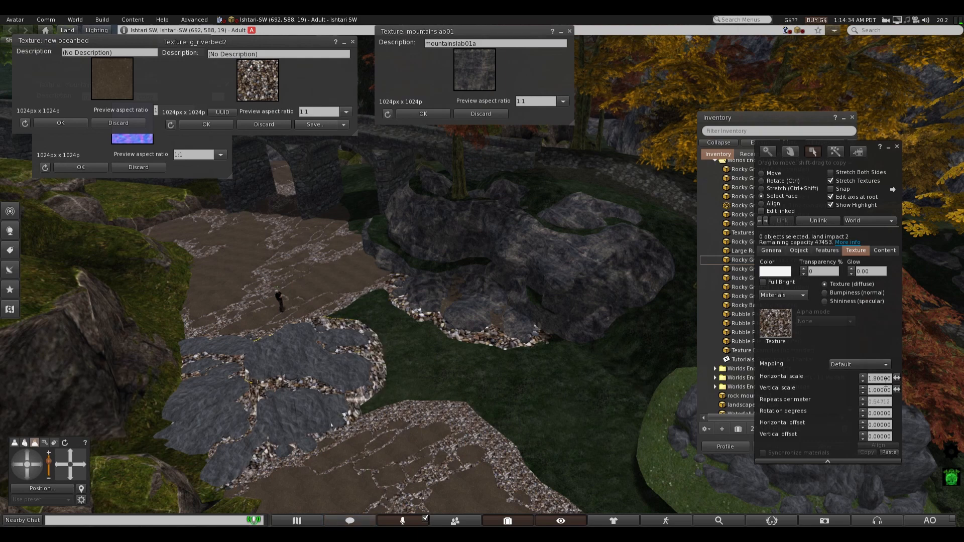
scroll(886, 382, up, 4)
scroll(886, 379, down, 2)
scroll(888, 391, up, 6)
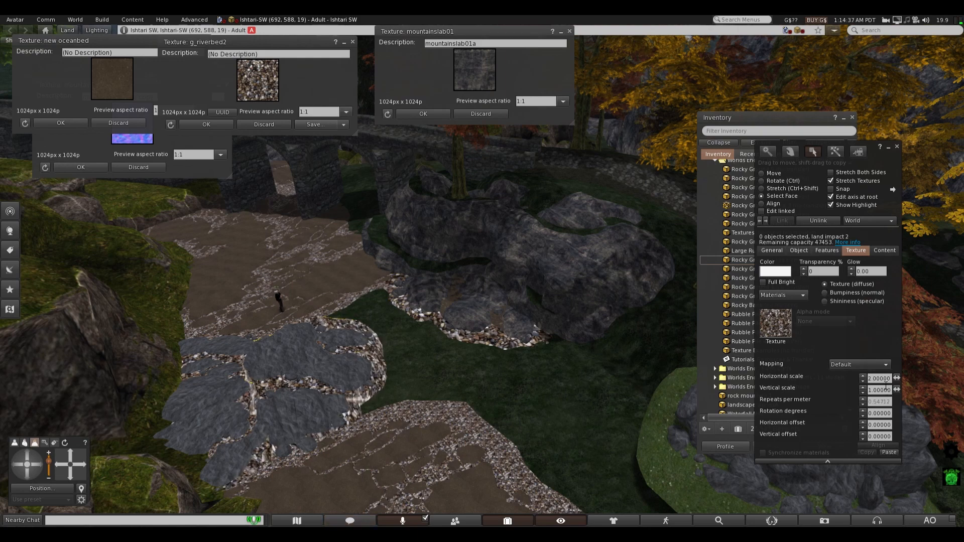
scroll(890, 391, up, 5)
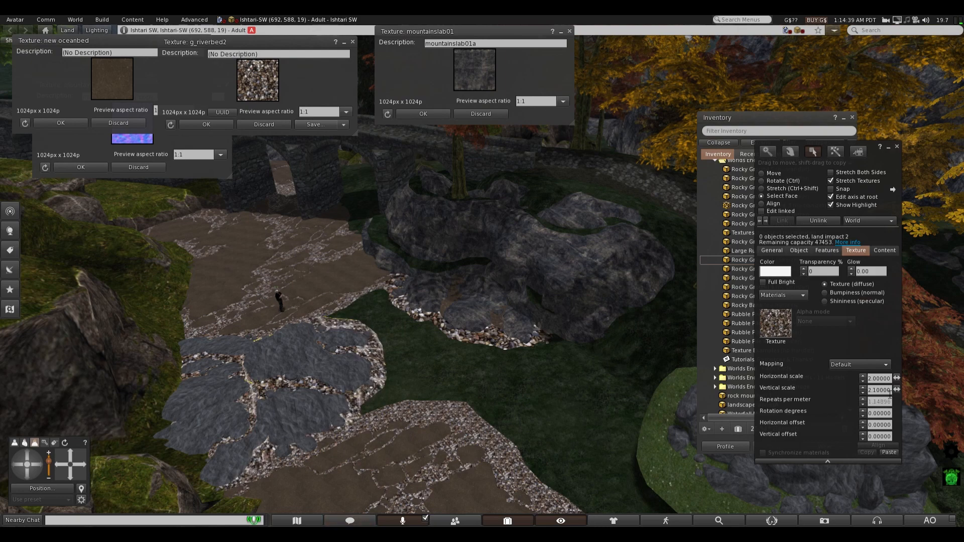
scroll(889, 390, down, 1)
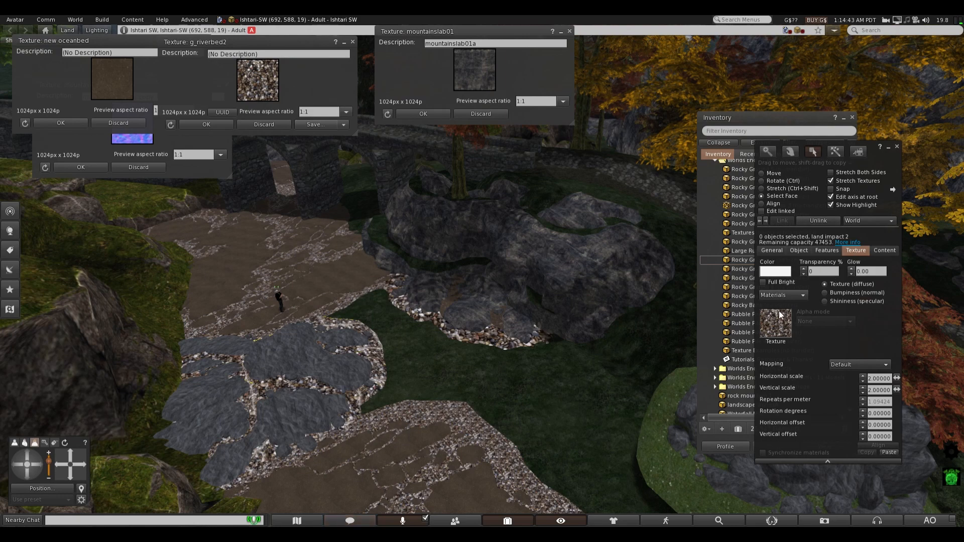
- Try a horizontal texture scale of up to 3.1 on the selected pebble faces and return it to 2.0
click(794, 250)
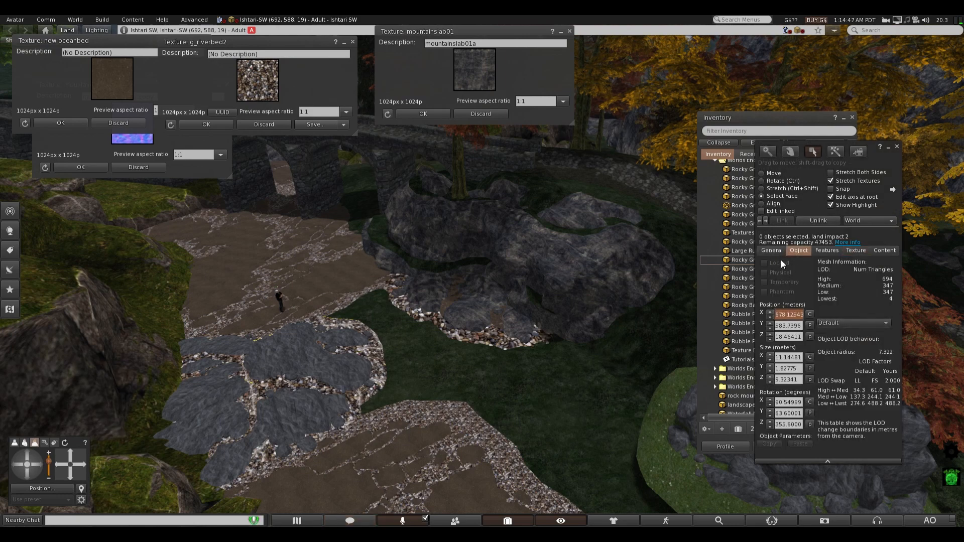
click(854, 250)
scroll(882, 382, up, 8)
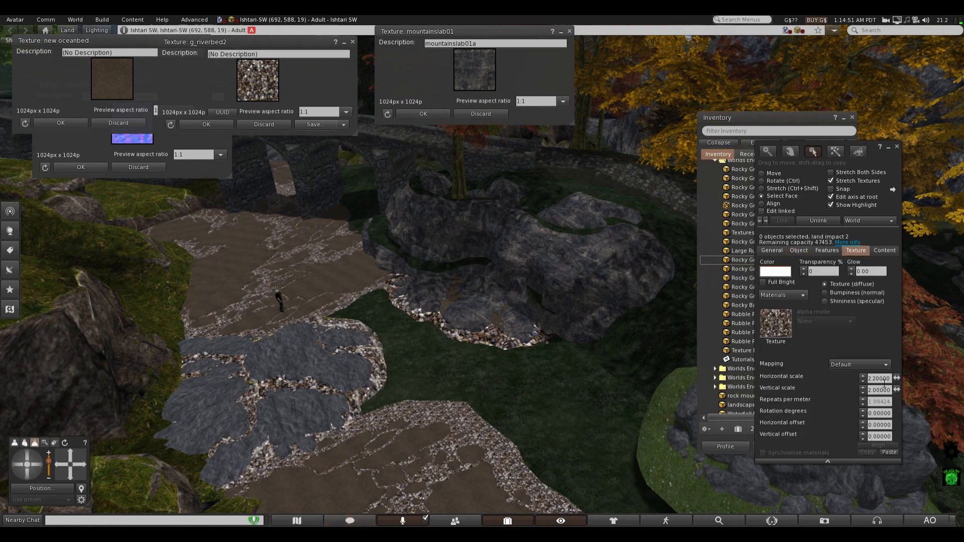
scroll(886, 381, down, 1)
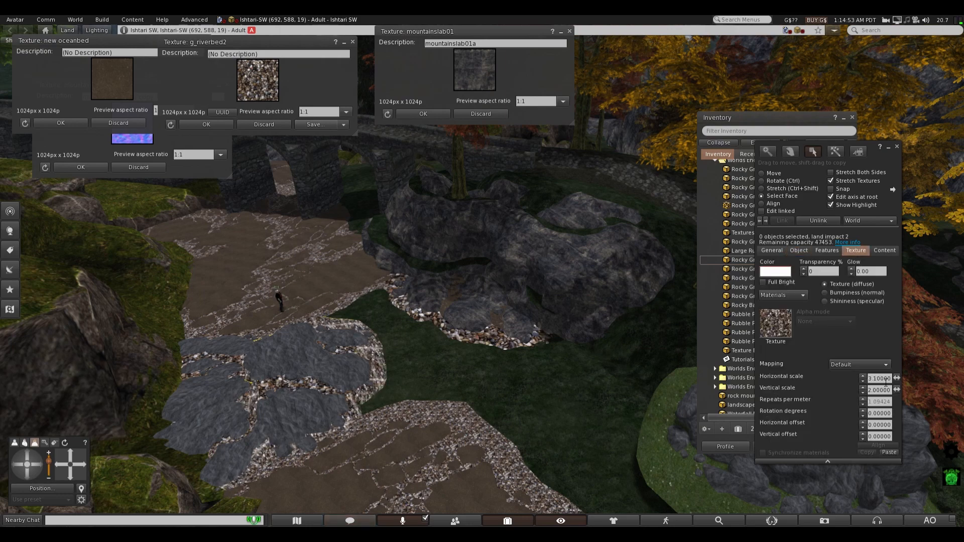
scroll(885, 381, down, 2)
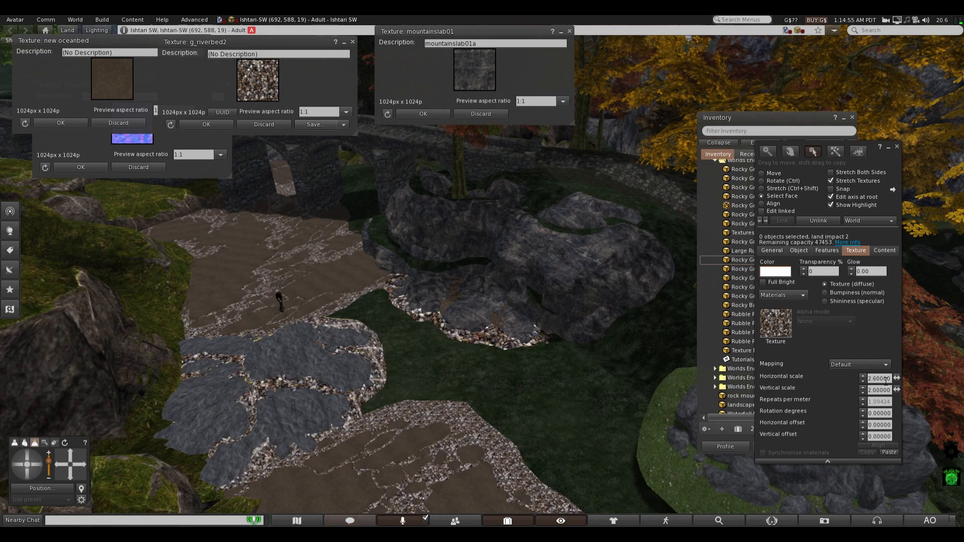
scroll(886, 380, up, 1)
scroll(887, 384, down, 6)
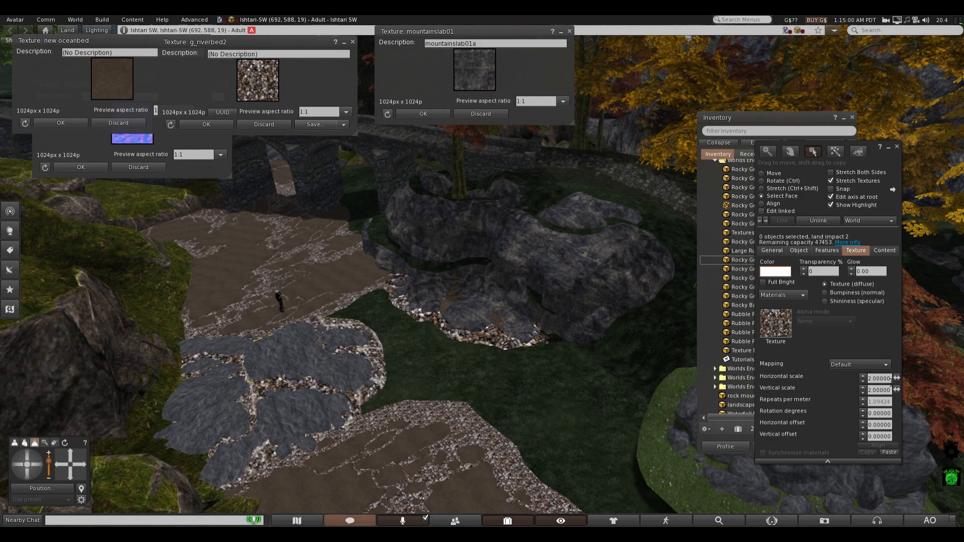
- Select the central pebble face of the larger rocky ground piece and set its texture scale to 1.1 horizontally and 1.0 vertically
click(303, 384)
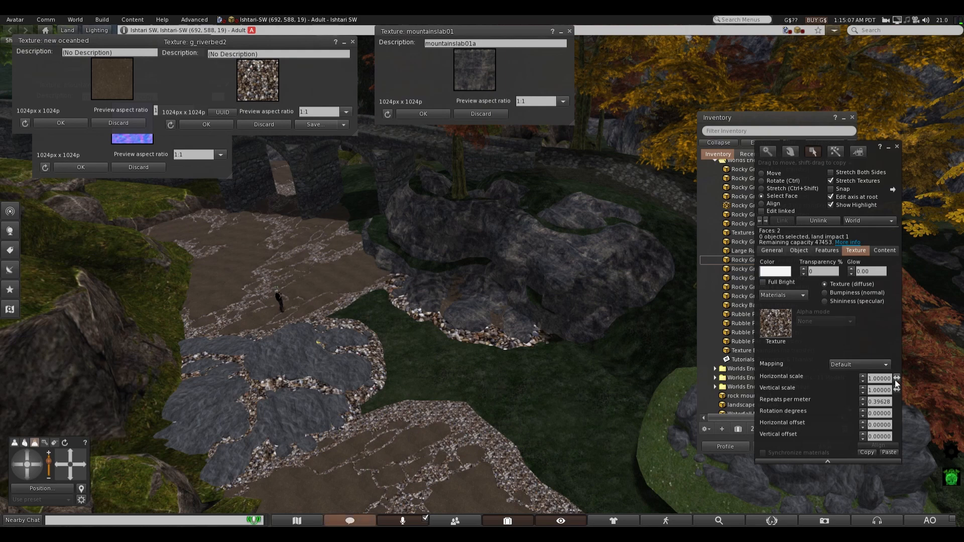
scroll(887, 383, up, 3)
scroll(886, 381, up, 8)
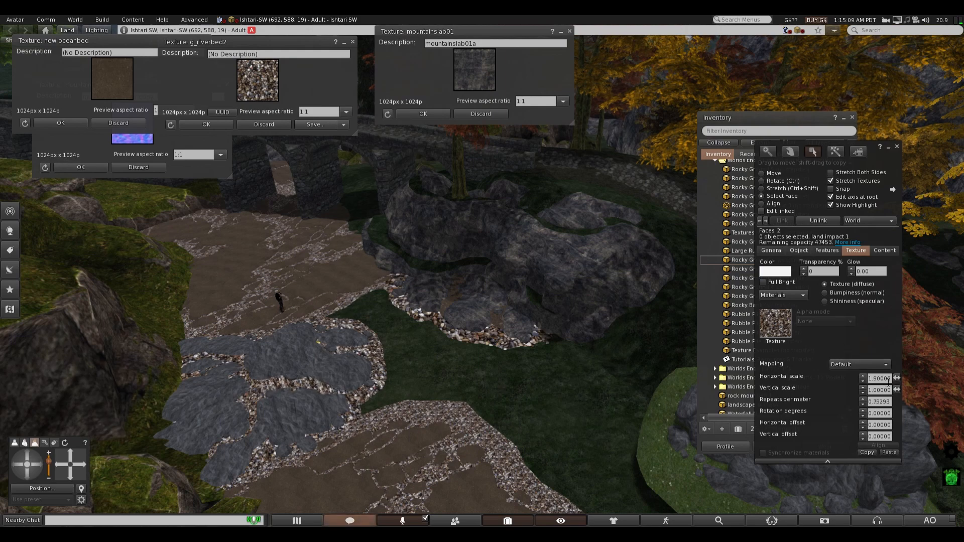
scroll(890, 380, down, 1)
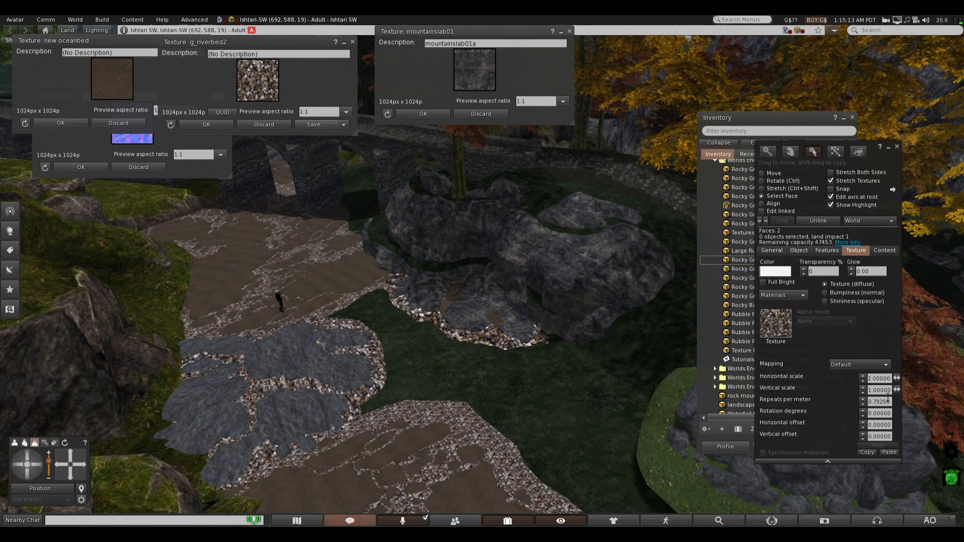
scroll(888, 397, up, 7)
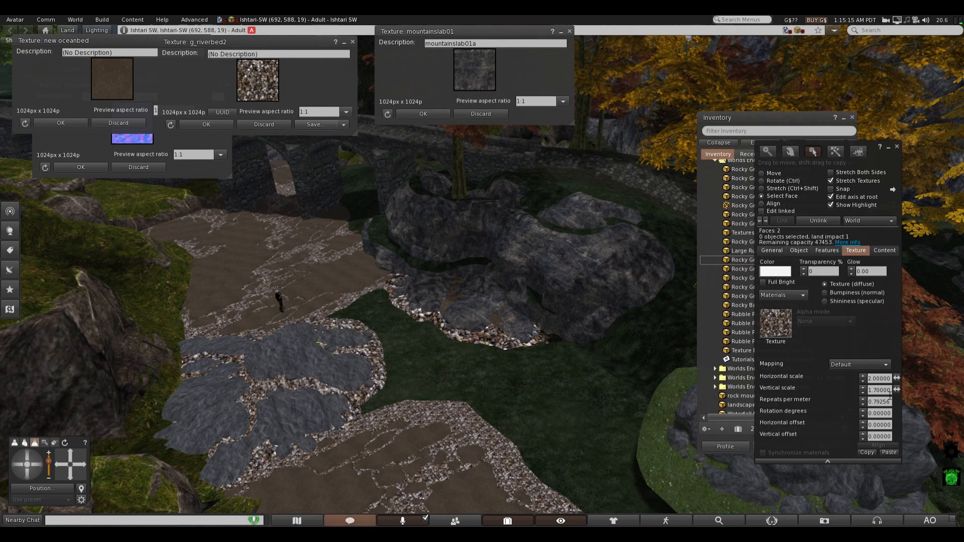
scroll(890, 395, down, 5)
scroll(890, 395, down, 3)
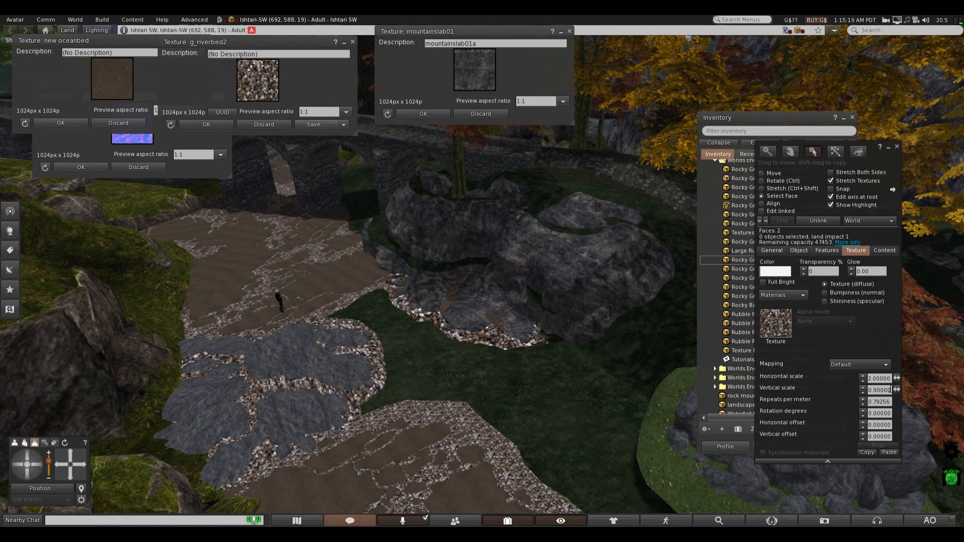
scroll(889, 389, up, 1)
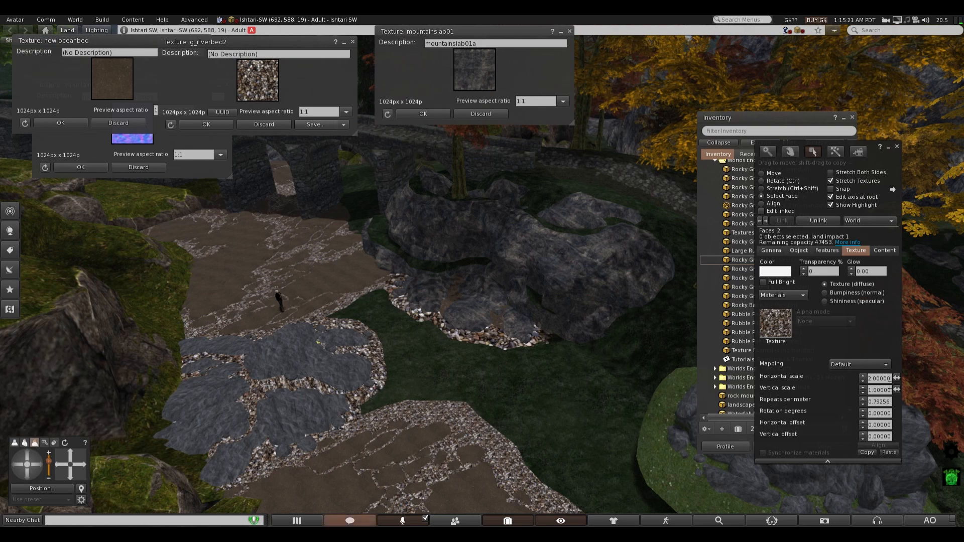
scroll(890, 384, down, 8)
scroll(890, 384, down, 1)
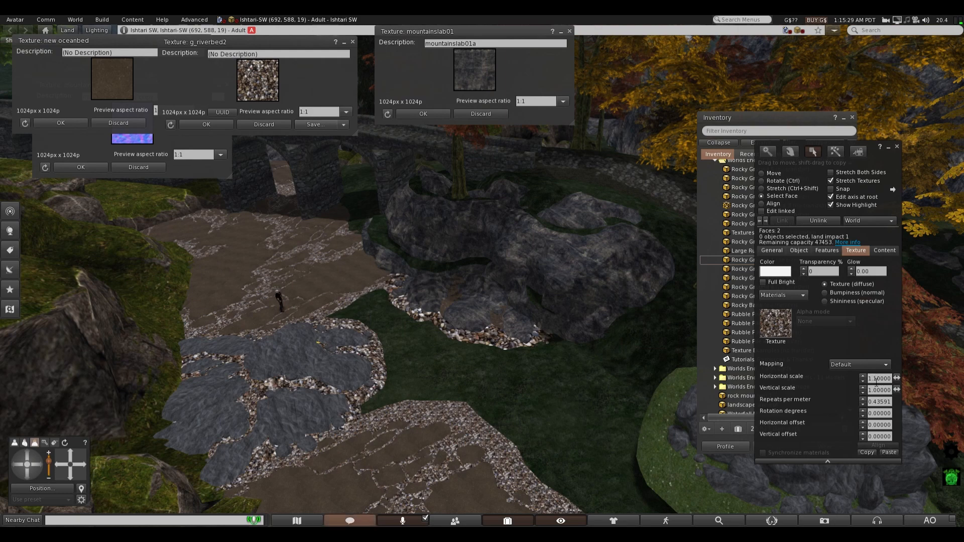
- Select the gravel bank edging the riverbed in the foreground and set its horizontal and vertical texture scale to 2.0
click(465, 423)
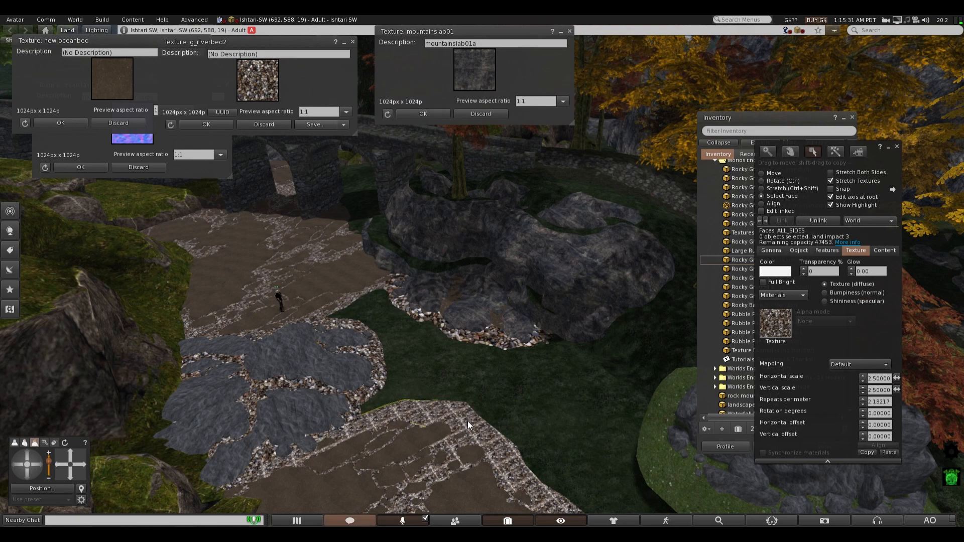
click(878, 378)
text(2.2)
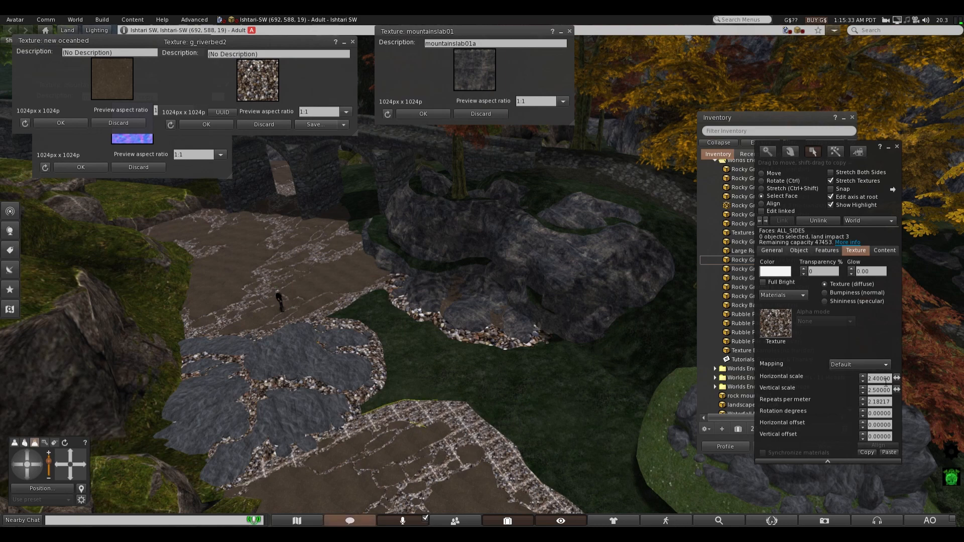
key(Return)
scroll(886, 379, down, 2)
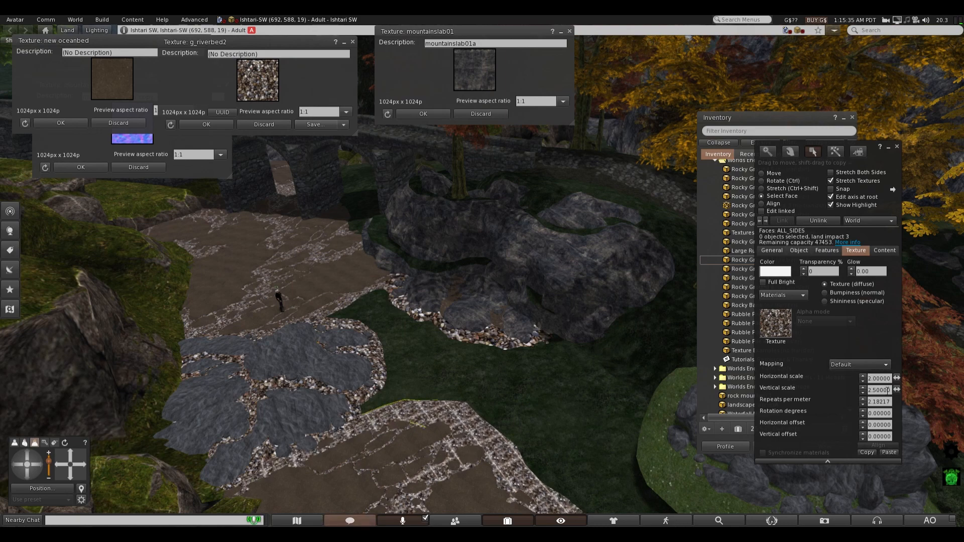
scroll(887, 391, down, 2)
scroll(887, 391, down, 3)
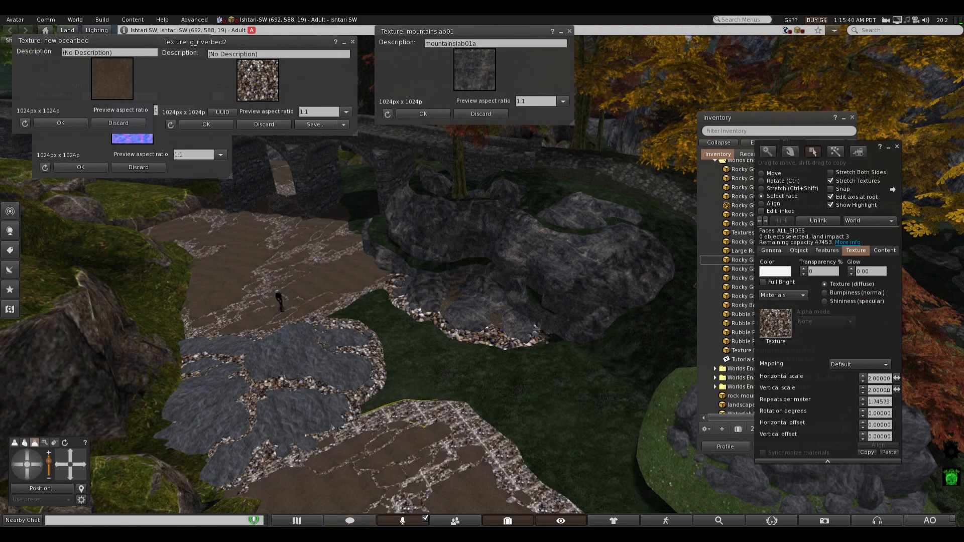
- Select the pebble faces of both foreground rocky ground pieces together and set their horizontal and vertical texture scale to 2.0
click(382, 374)
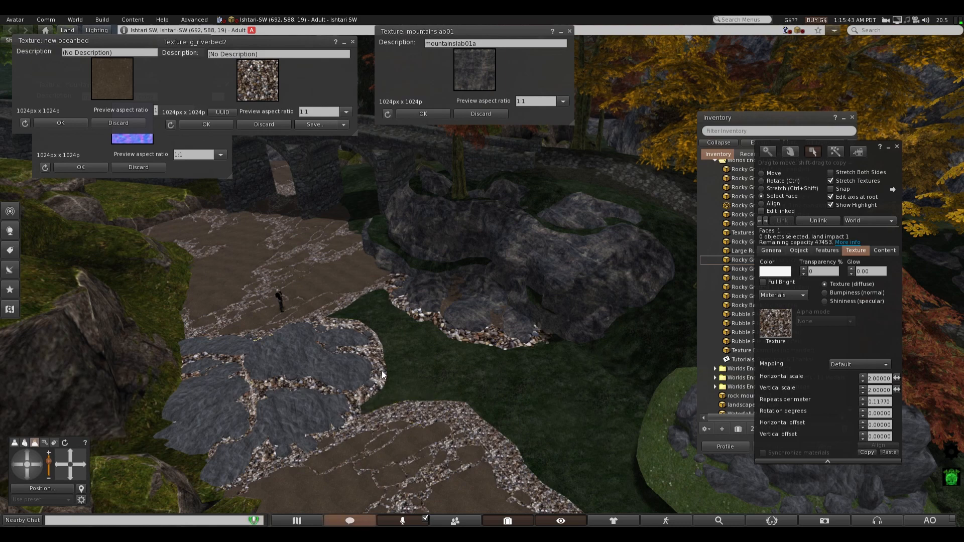
shift+click(321, 387)
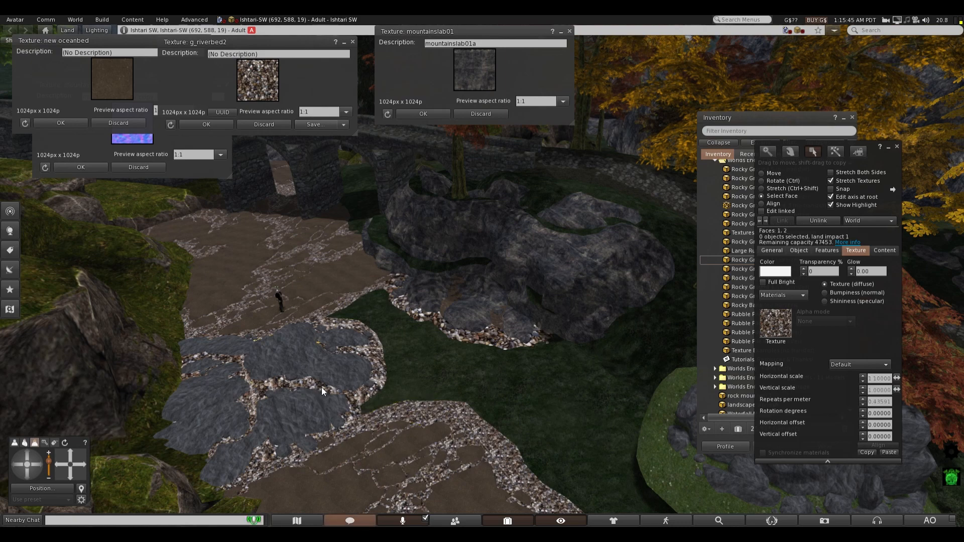
shift+click(233, 359)
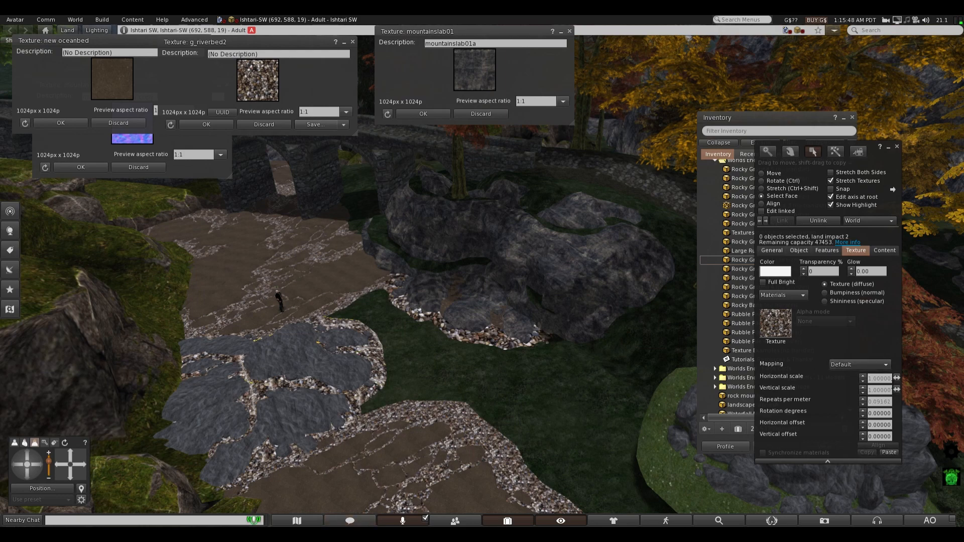
scroll(879, 379, up, 9)
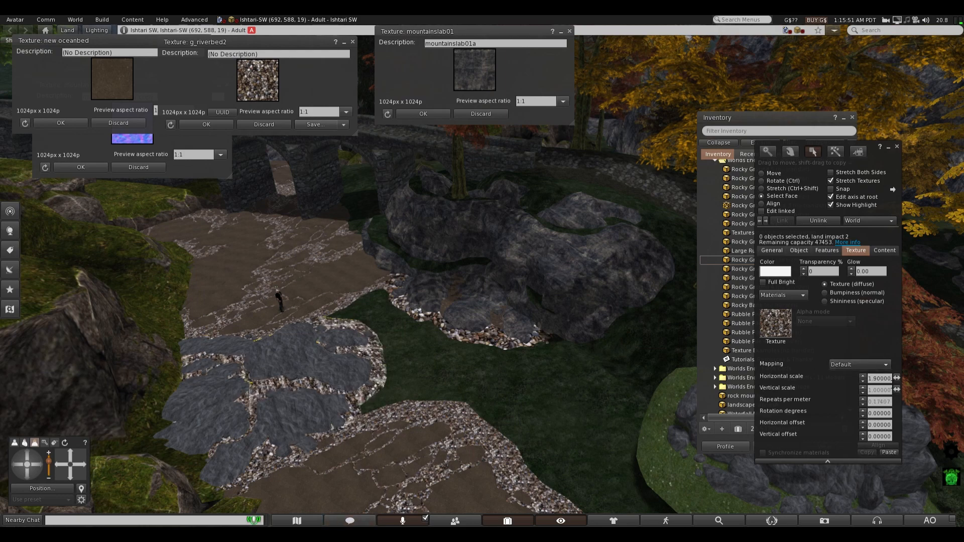
scroll(879, 378, up, 1)
scroll(888, 390, up, 6)
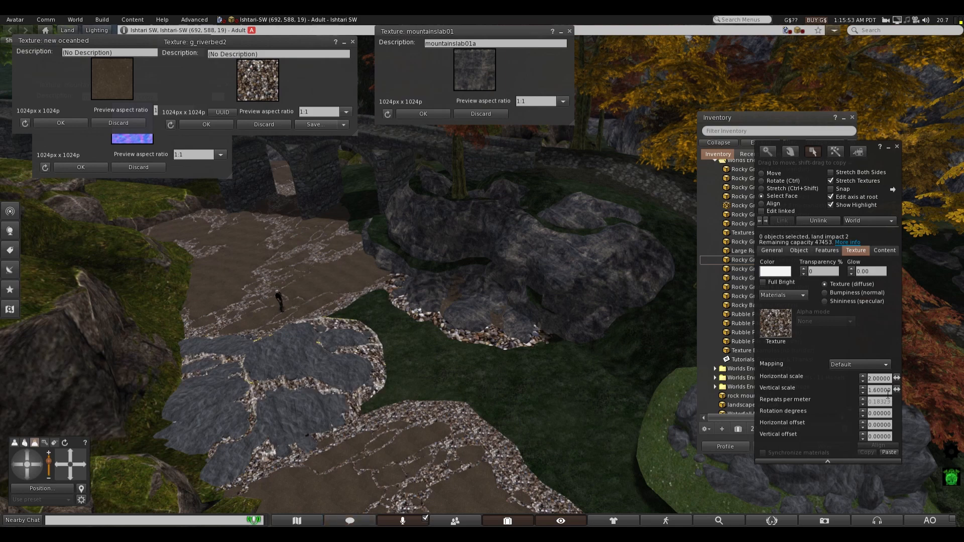
scroll(888, 394, up, 4)
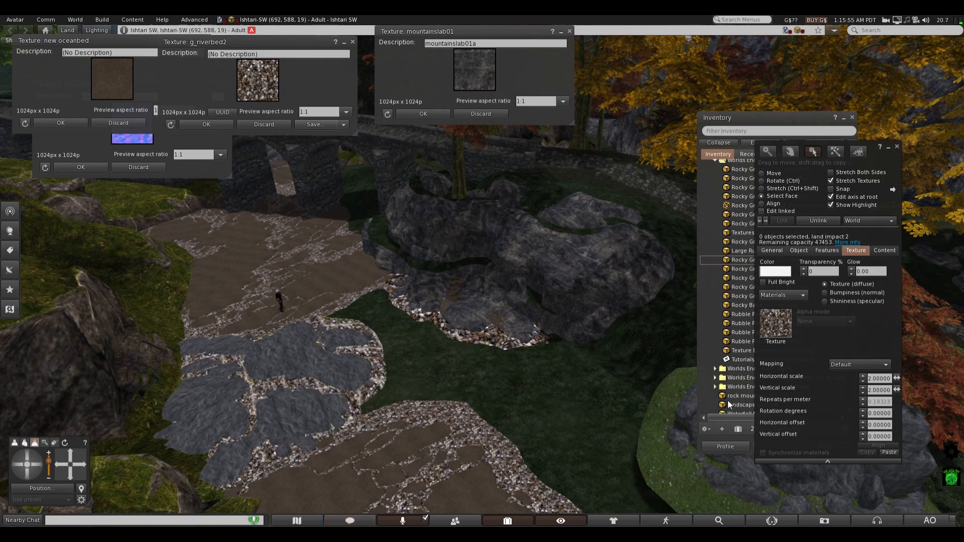
click(574, 396)
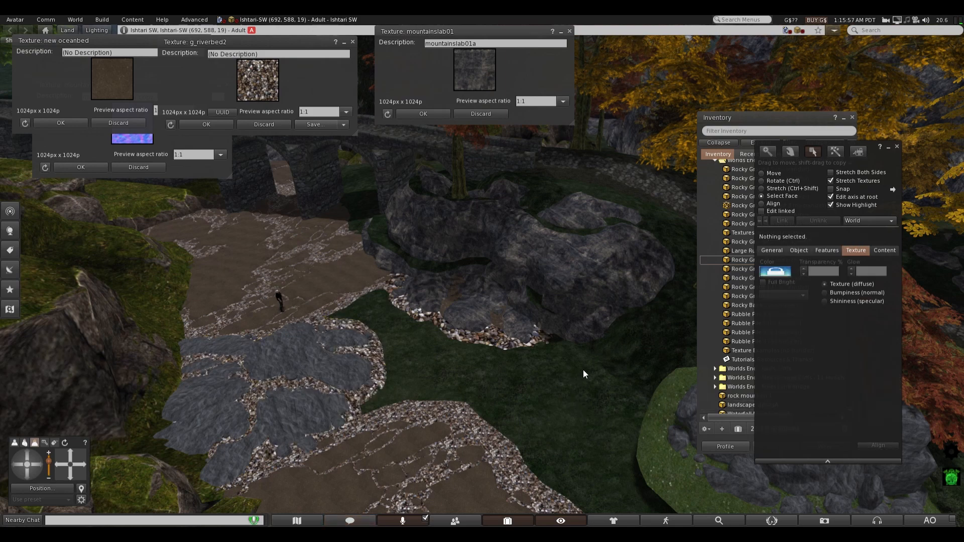
- Select only the outer pebble edge of the larger rocky ground piece and set its horizontal and vertical texture scale to 3.0
click(381, 379)
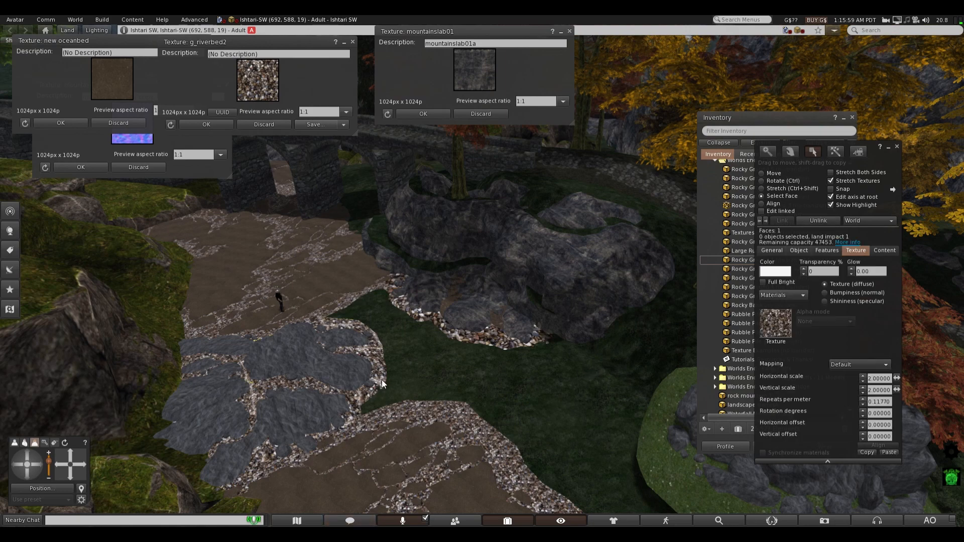
scroll(891, 378, up, 8)
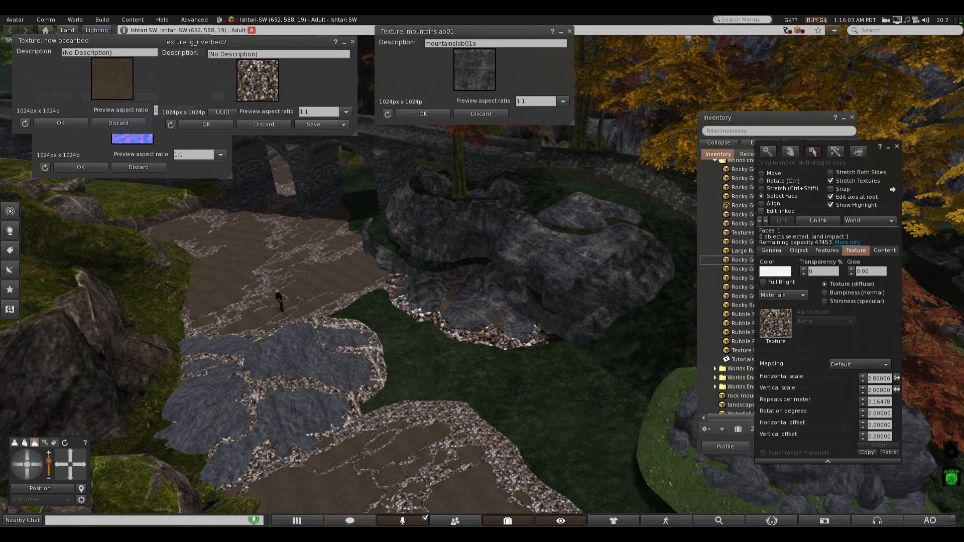
scroll(891, 379, up, 2)
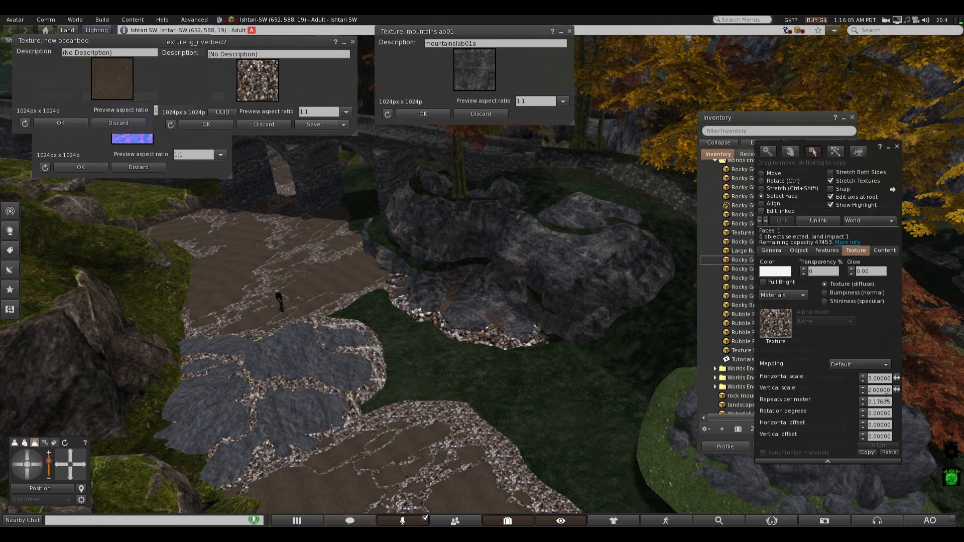
scroll(888, 392, up, 10)
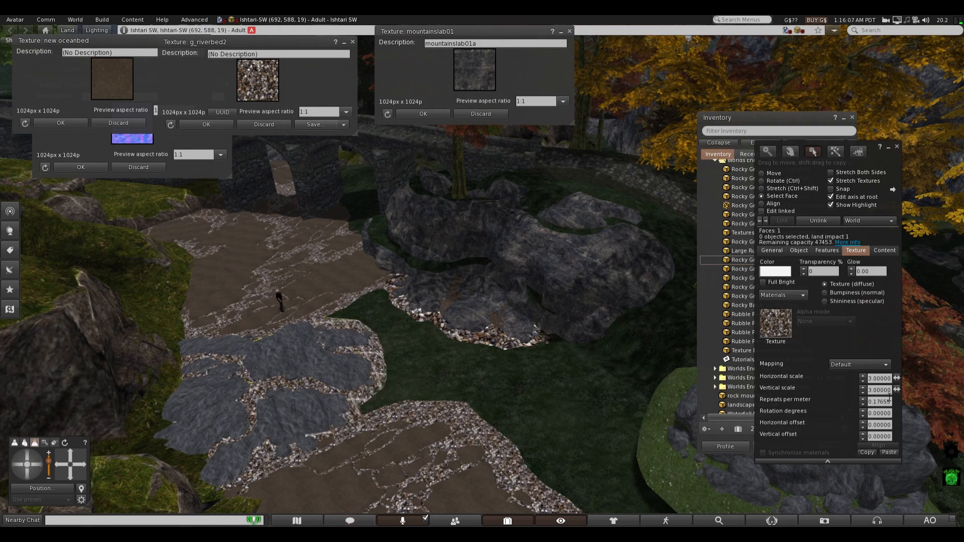
click(261, 397)
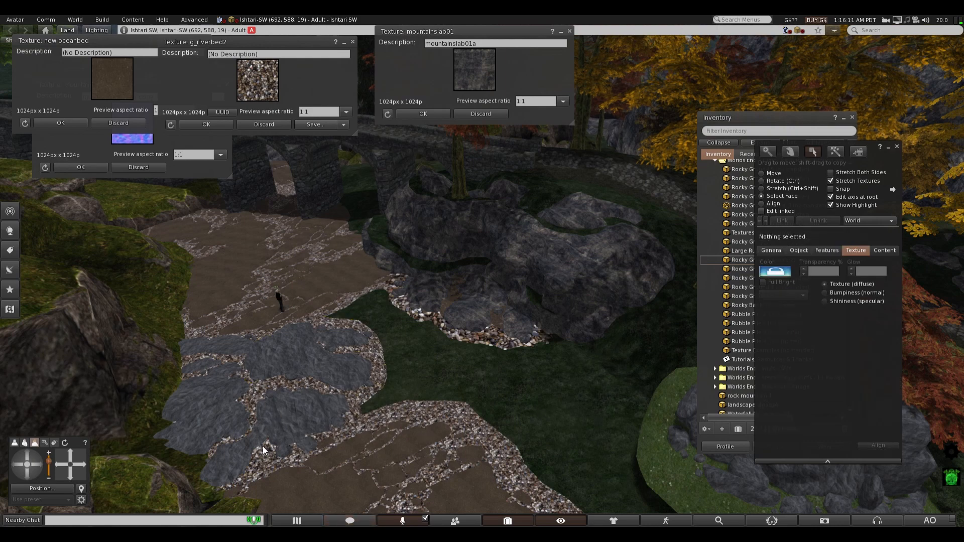
- Select the inner pebble face between the slabs of the foreground rocky ground and set its horizontal and vertical texture scale to 2.0
click(253, 425)
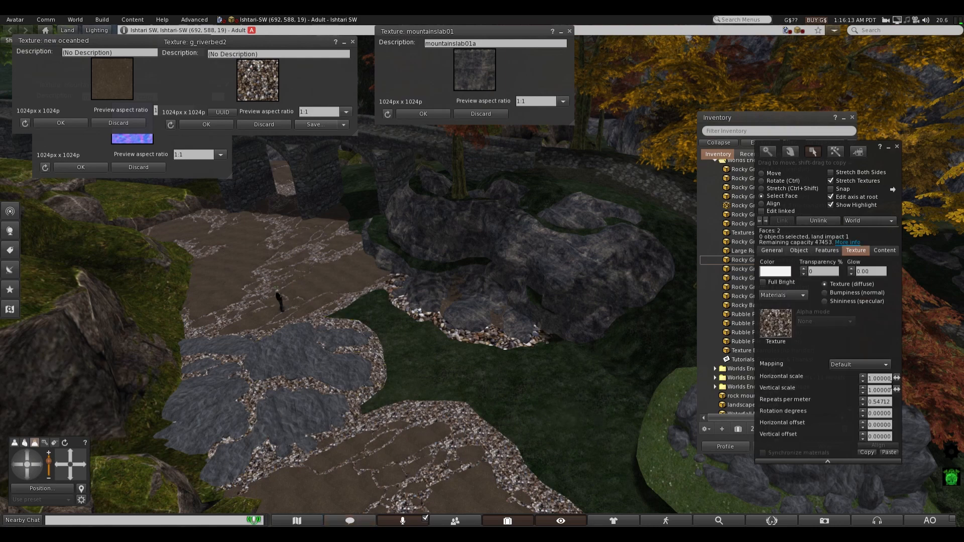
scroll(889, 383, up, 4)
scroll(880, 378, up, 2)
scroll(879, 378, up, 1)
scroll(879, 378, up, 1)
scroll(891, 395, up, 9)
scroll(891, 395, up, 1)
scroll(891, 396, down, 2)
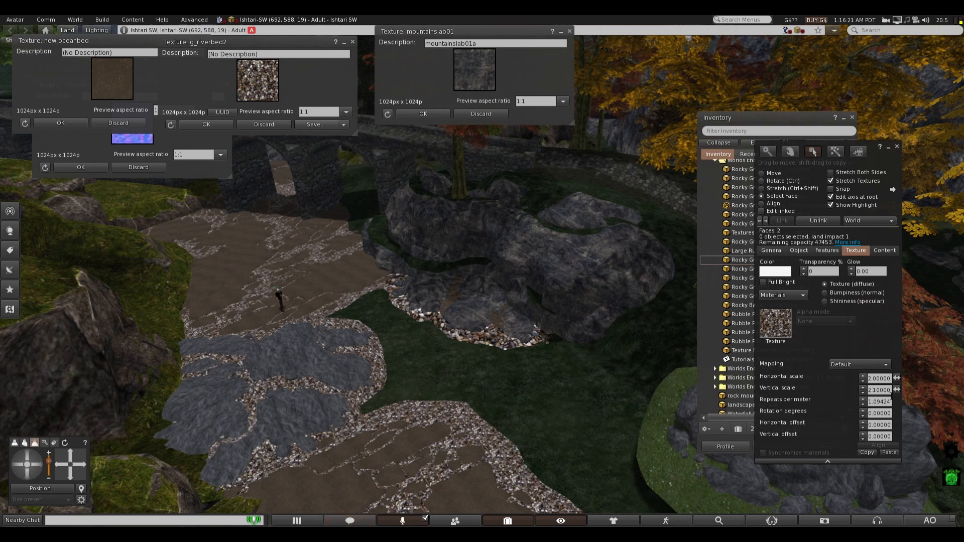
scroll(891, 396, down, 1)
- Select the pebble face at the foot of the large boulder and set its horizontal and vertical texture scale to 3.0
click(495, 340)
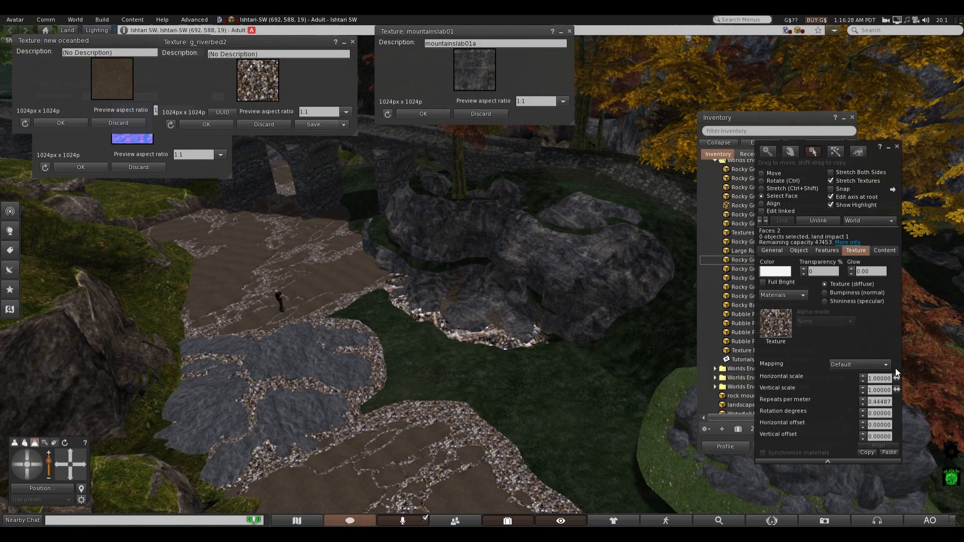
scroll(886, 380, up, 18)
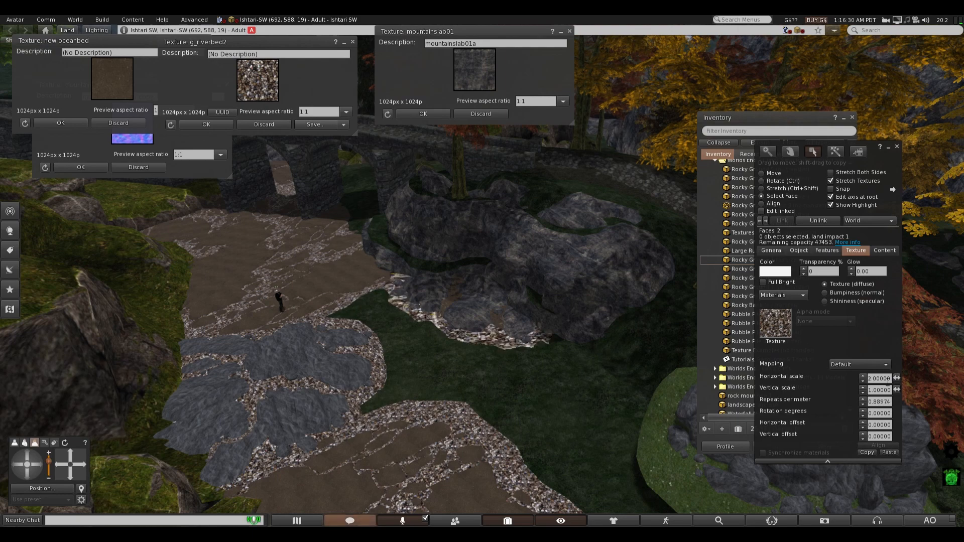
scroll(890, 381, up, 2)
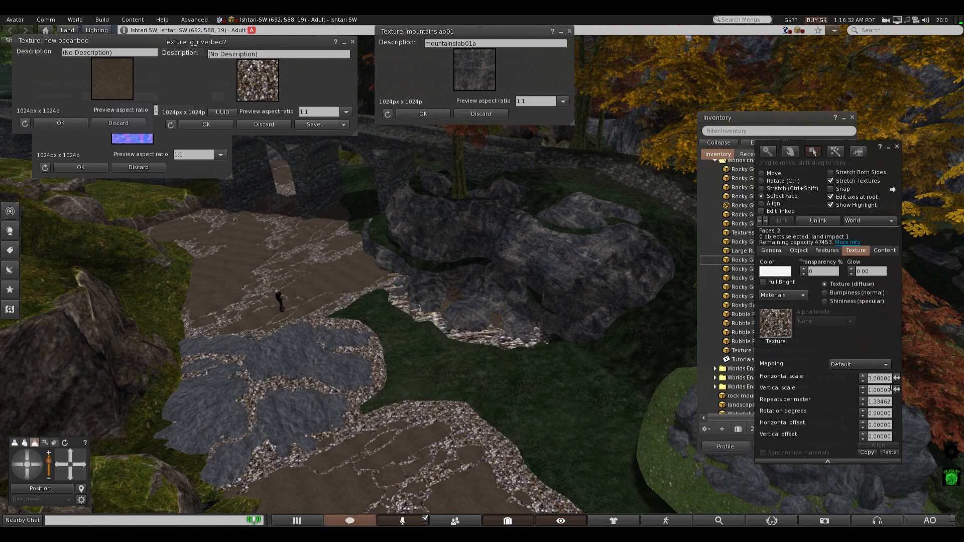
scroll(890, 390, up, 12)
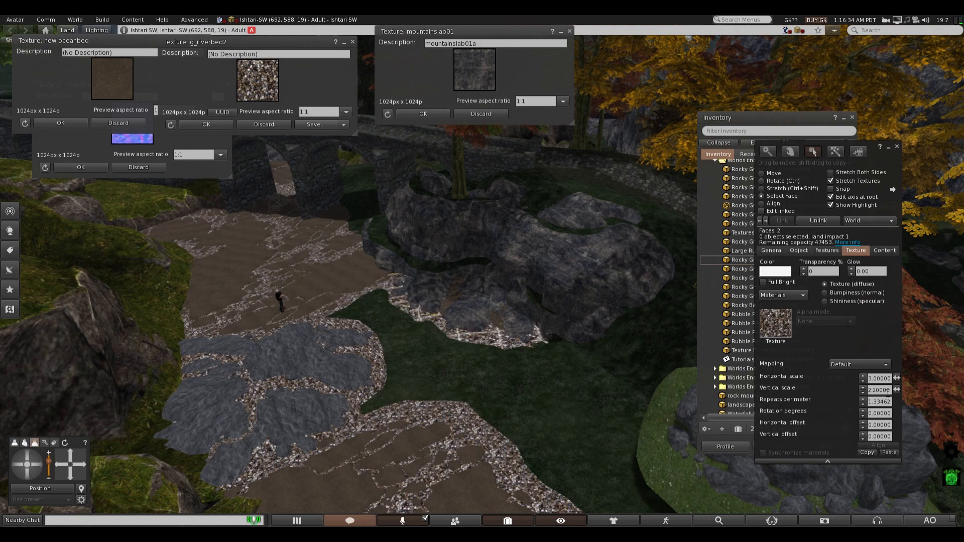
scroll(888, 391, up, 6)
scroll(889, 390, up, 2)
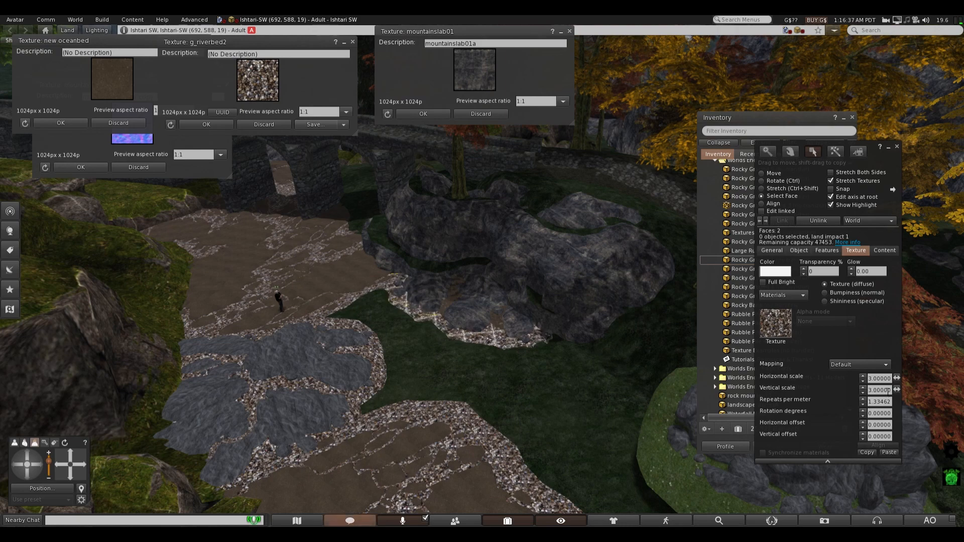
click(568, 398)
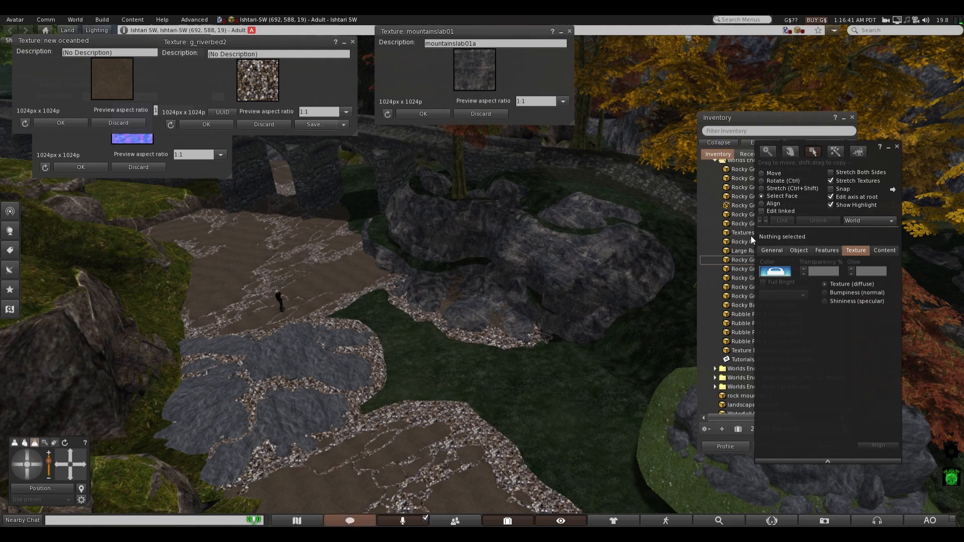
- Apply the new oceanbed texture to the grey slab faces of the foreground rocky ground pieces and finish editing
click(121, 90)
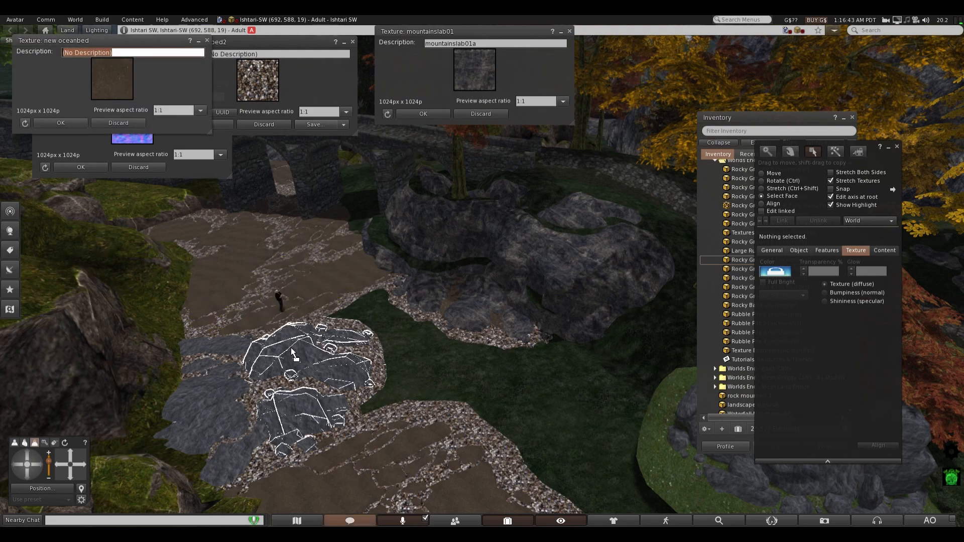
drag(116, 109, 229, 431)
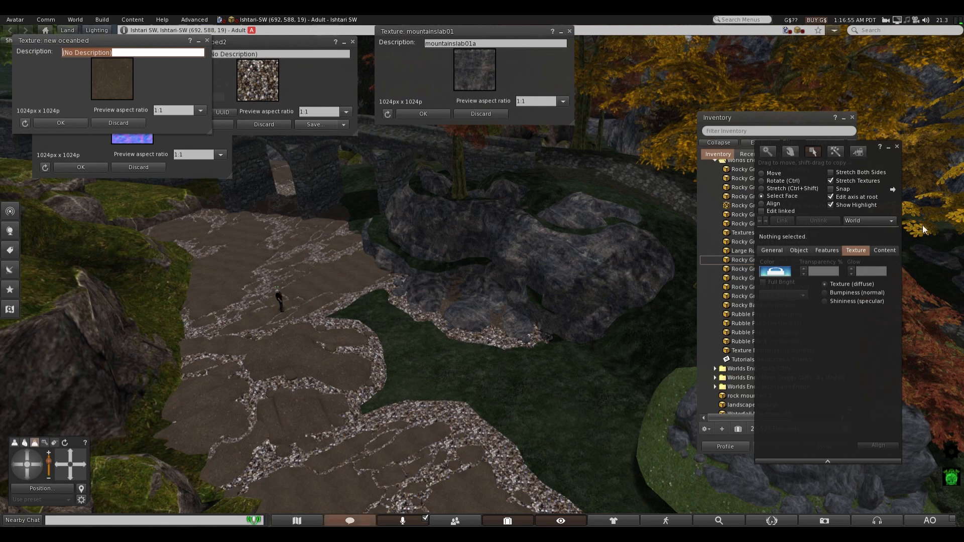
click(897, 147)
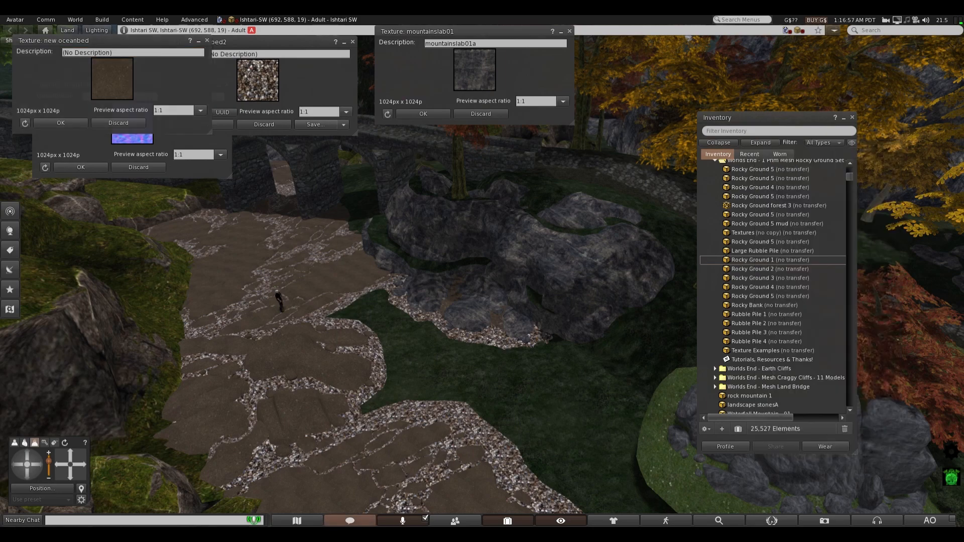
- Walk the avatar around the riverbed to examine how the retextured ground and pebbles blend with their surroundings
key(Up)
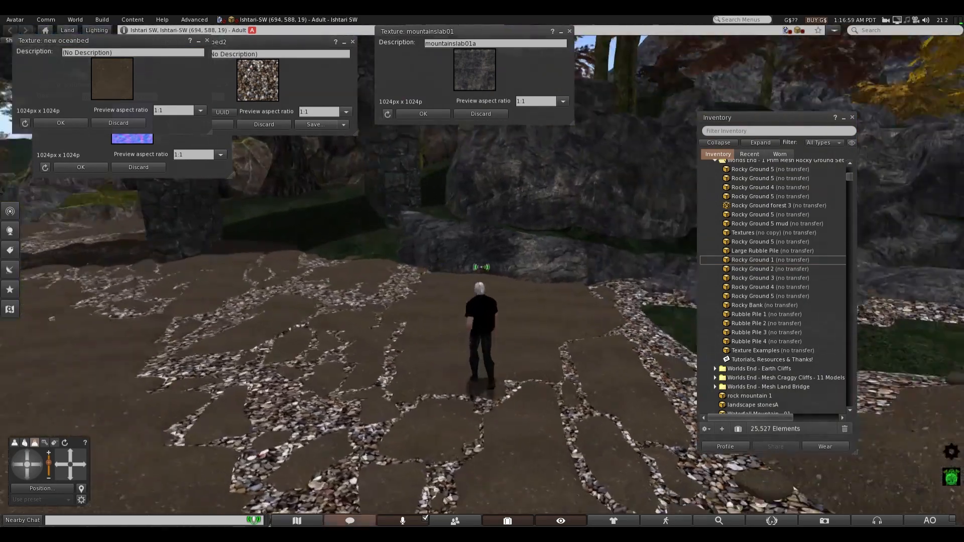
key(Right)
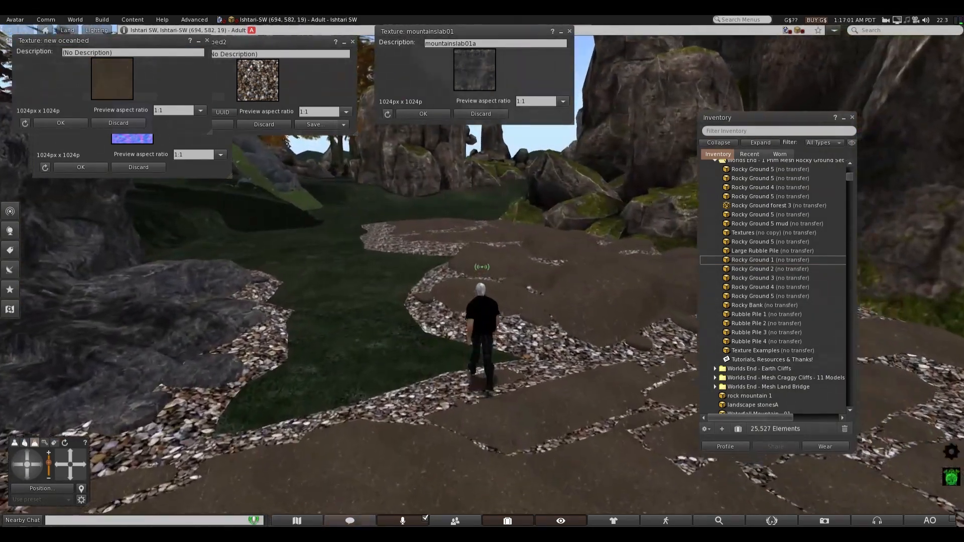
key(Right)
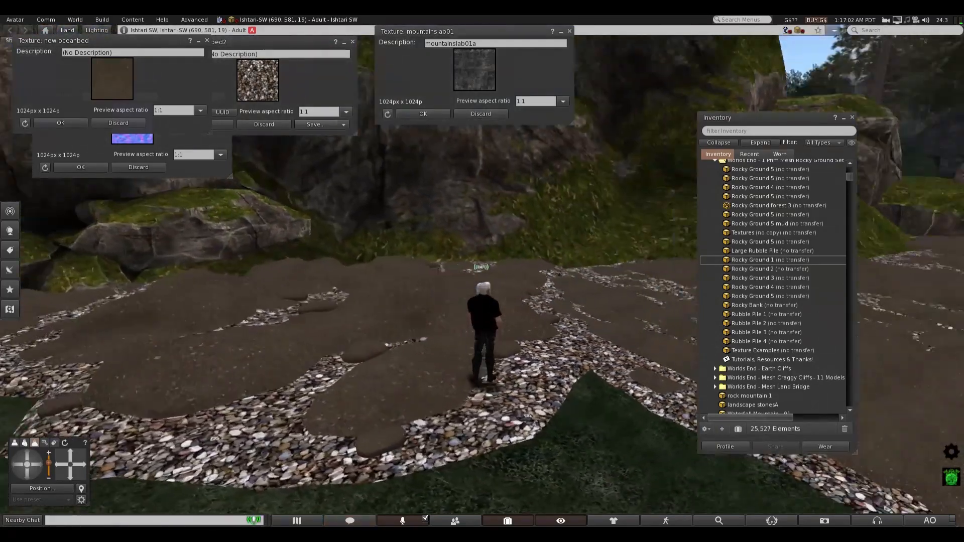
key(Right)
key(Up)
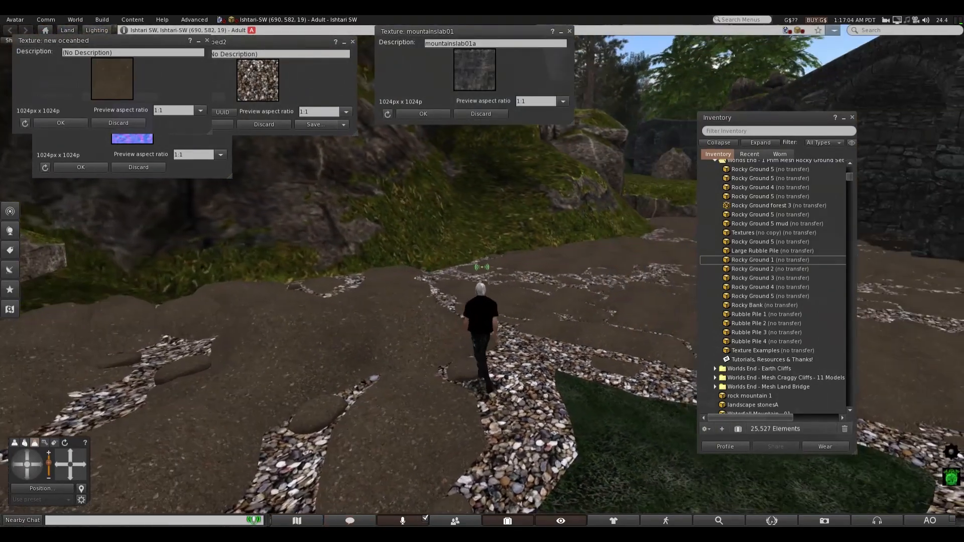
key(Up)
key(Left)
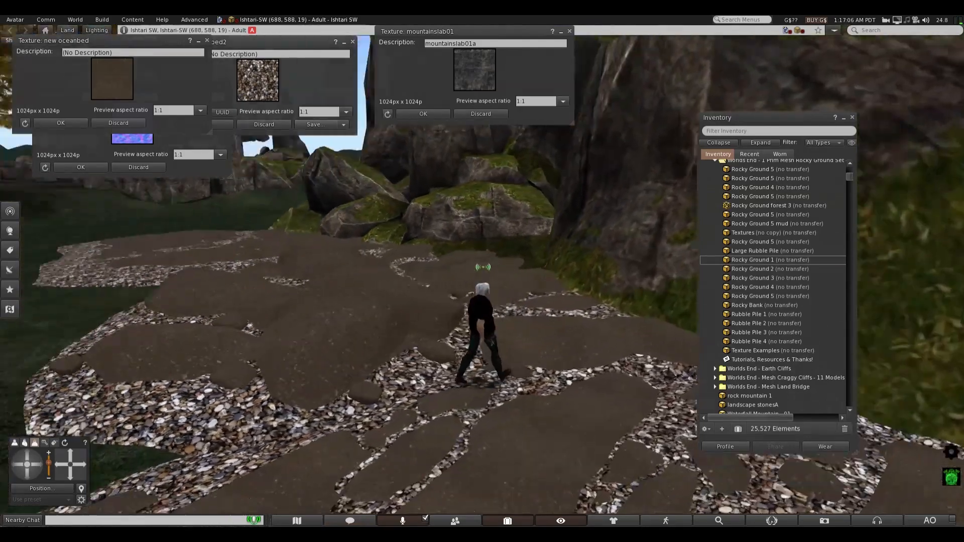
key(Left)
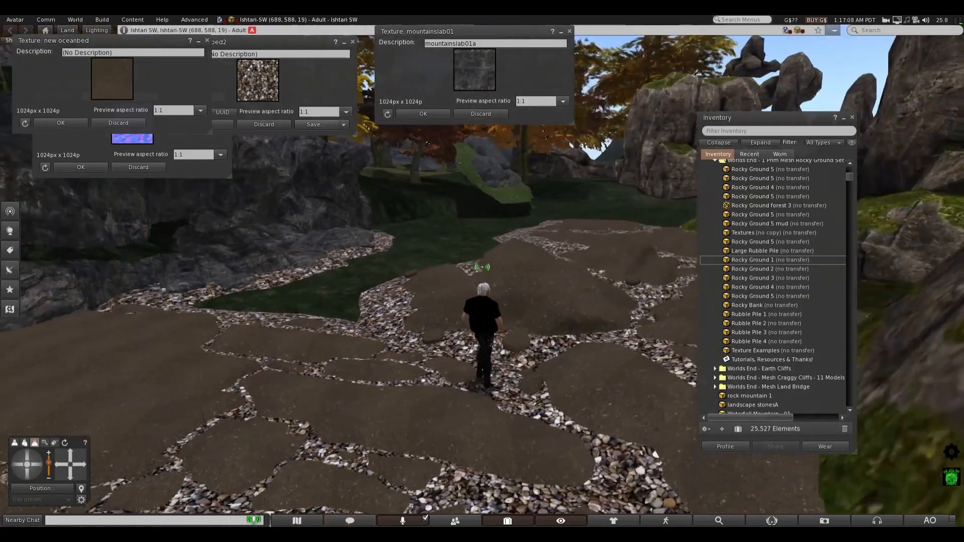
key(Right)
key(Up)
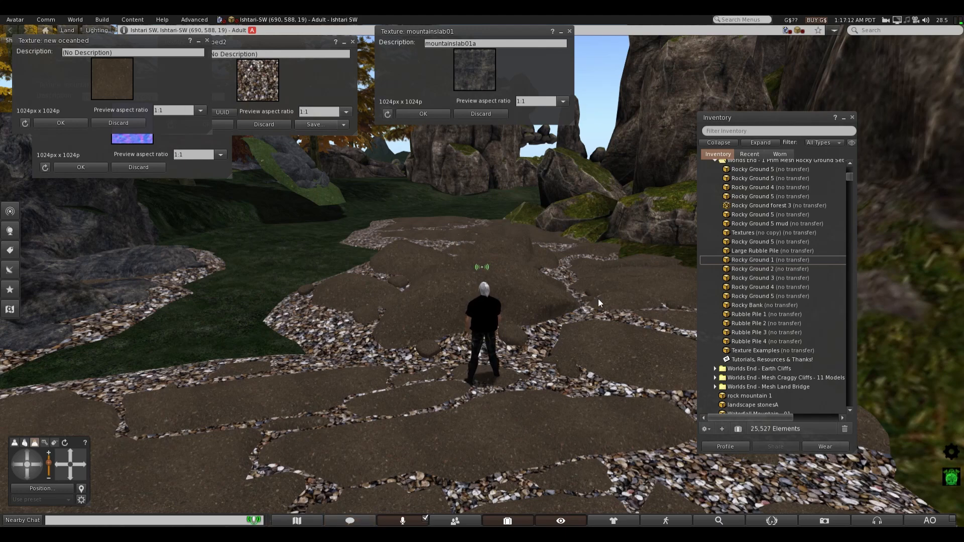
- Apply the mountainslab01 texture to the raised rock faces of the mound ahead of the avatar
drag(474, 73, 463, 253)
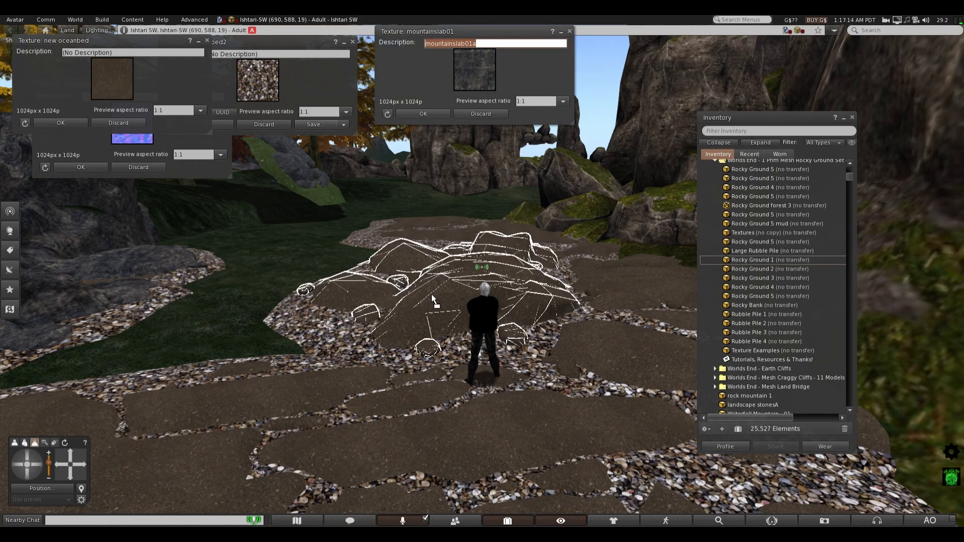
drag(432, 294, 433, 296)
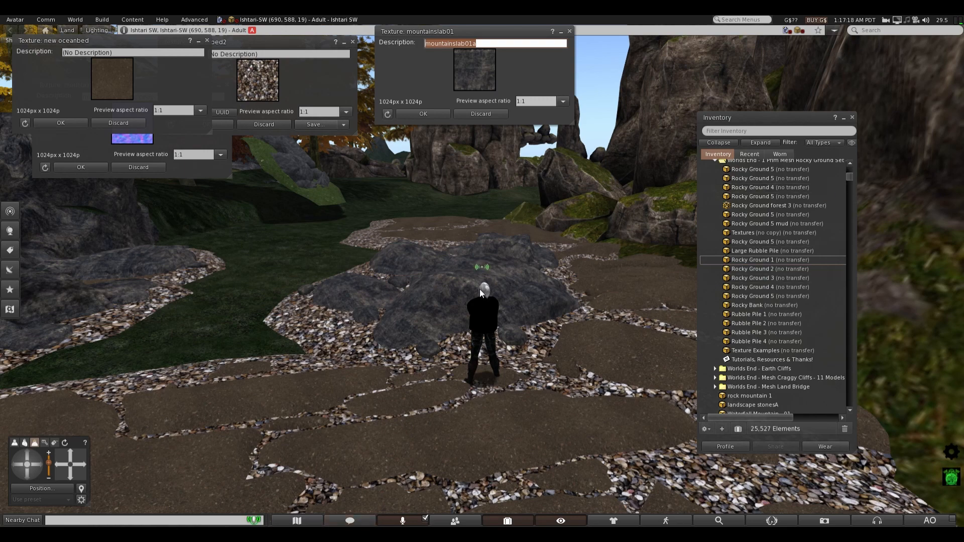
- Apply the mountainslab01_n copy normal map to the mound's raised rock face, synchronize its materials and finish editing
right_click(438, 297)
click(460, 319)
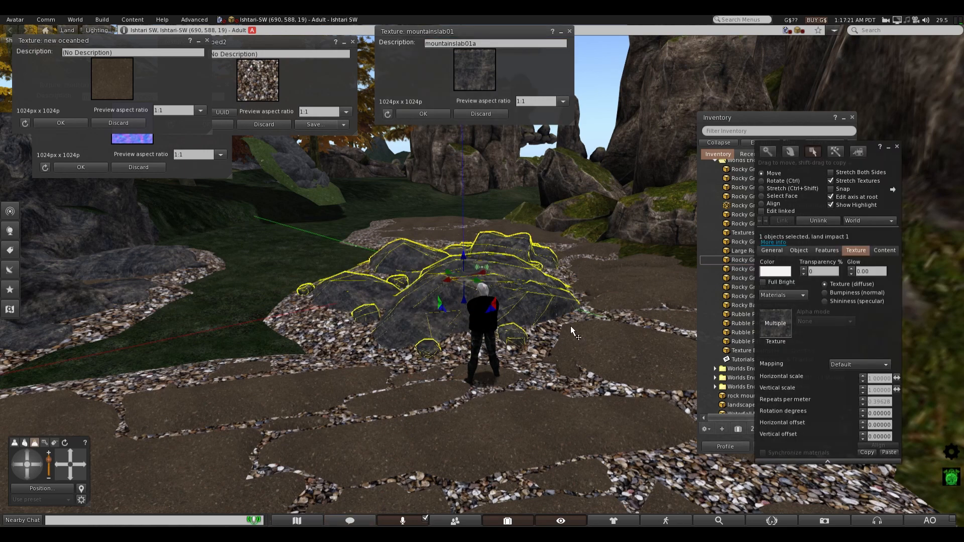
click(762, 212)
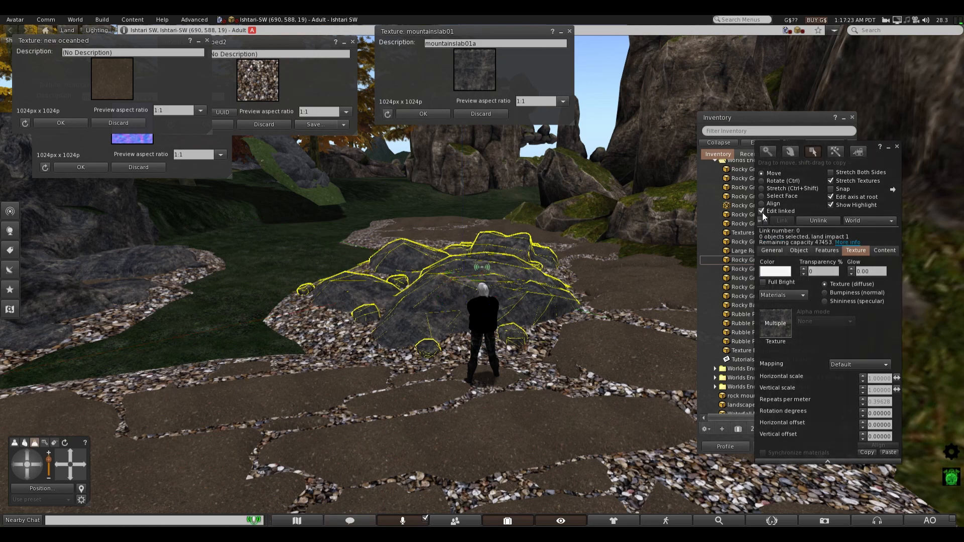
click(761, 198)
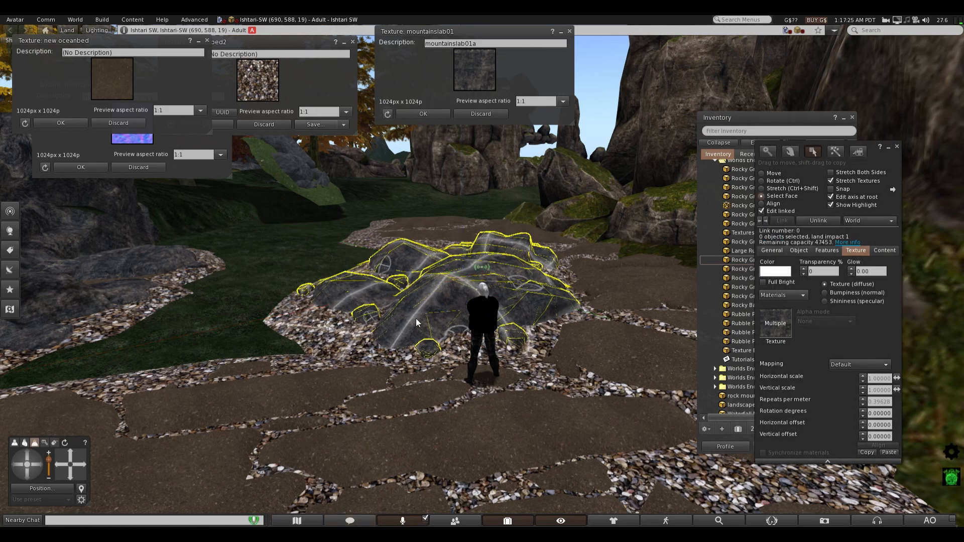
click(824, 293)
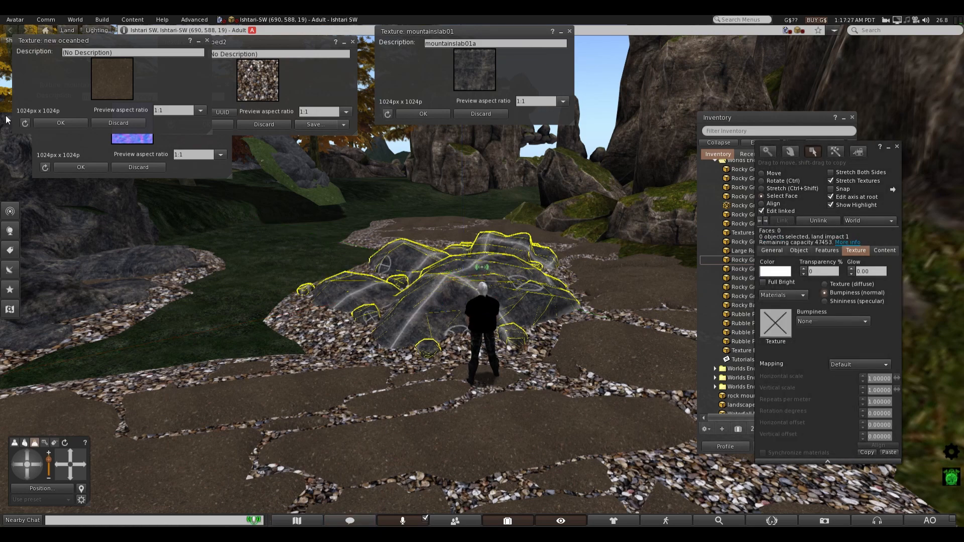
drag(148, 144, 776, 326)
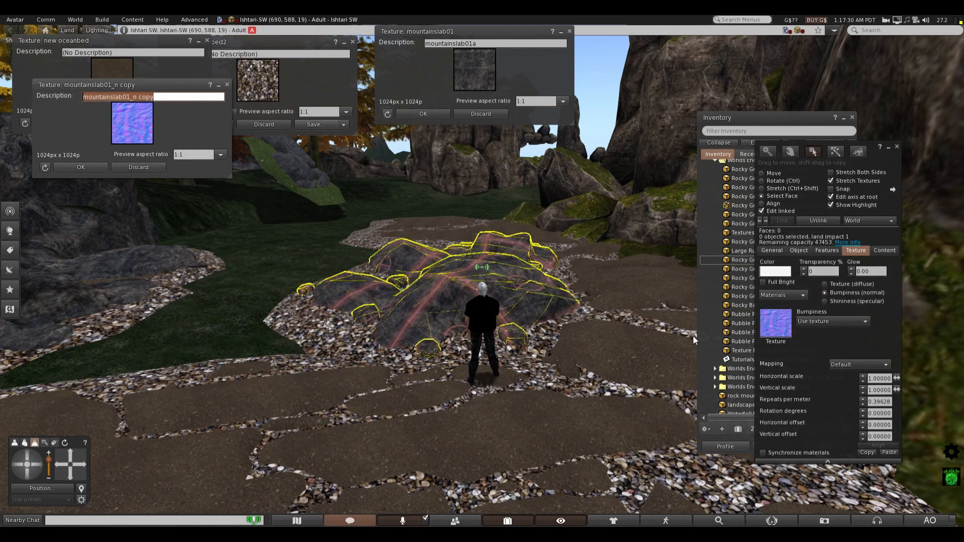
click(763, 453)
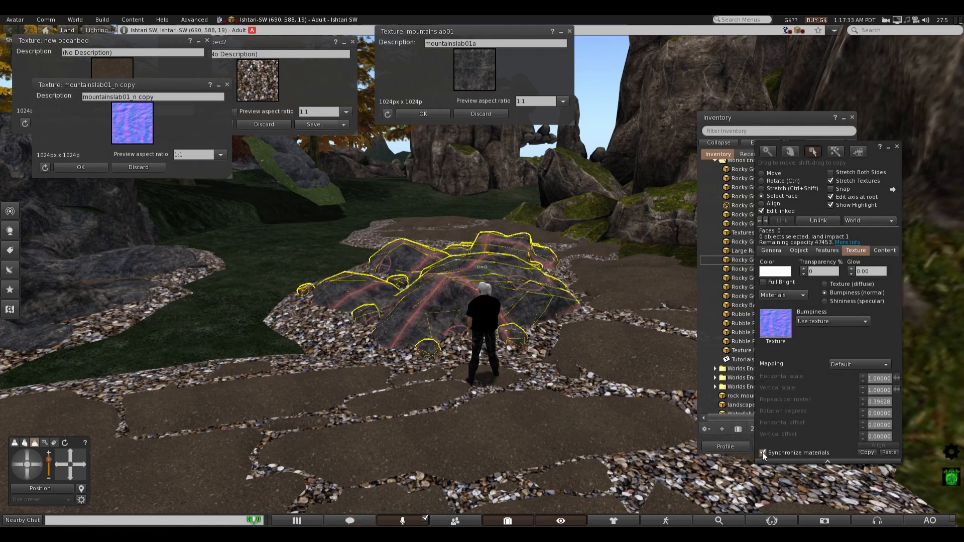
click(763, 453)
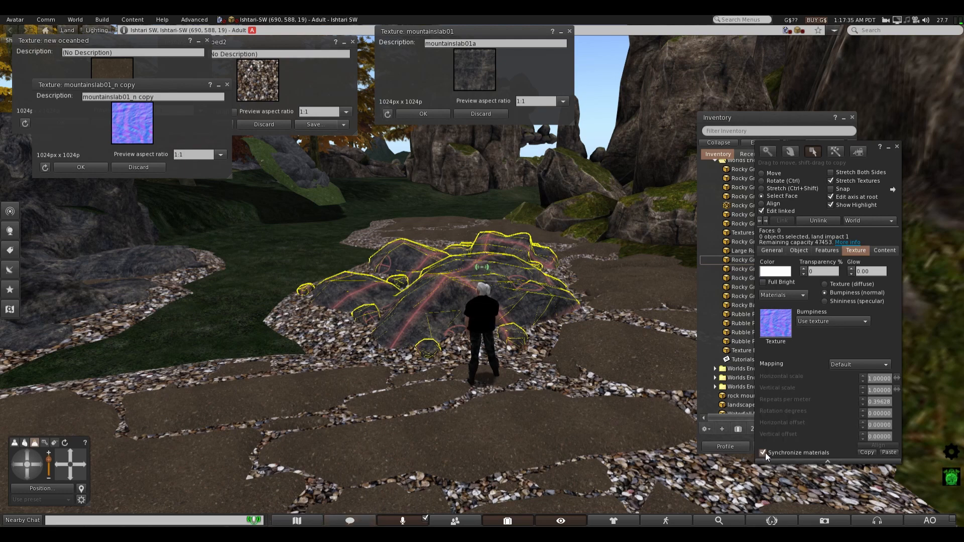
click(150, 256)
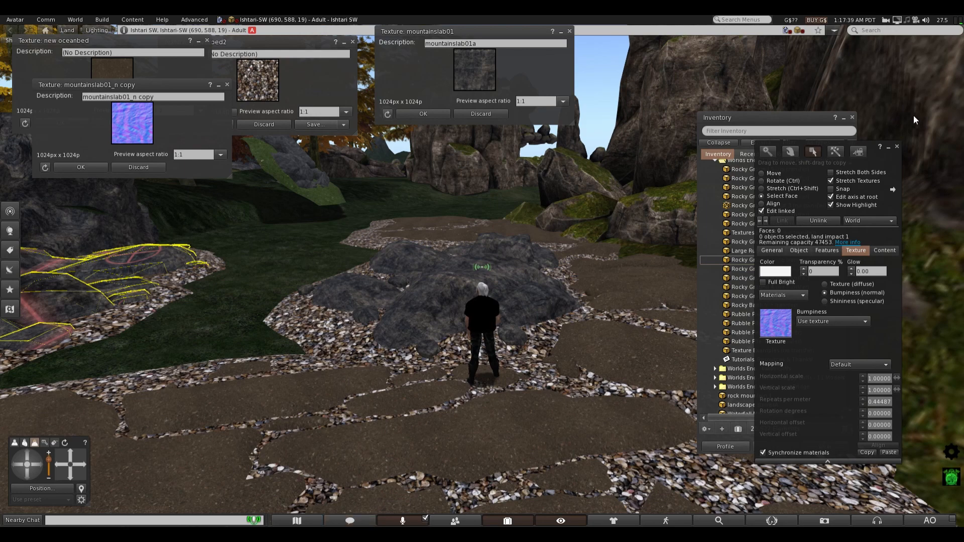
click(897, 148)
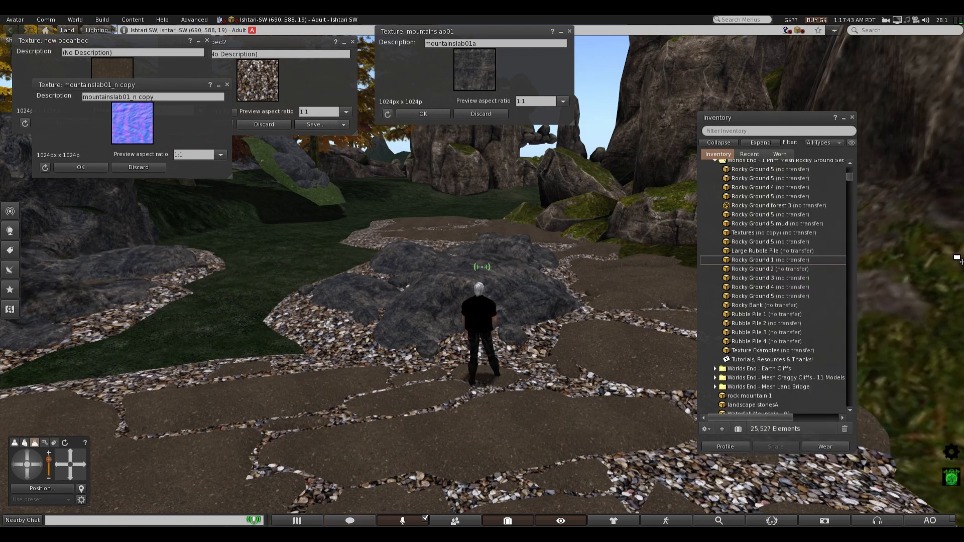
- Toggle the water rendering on and off over the riverbed and examine the retextured ground from above
key(ctrl+alt+shift+7)
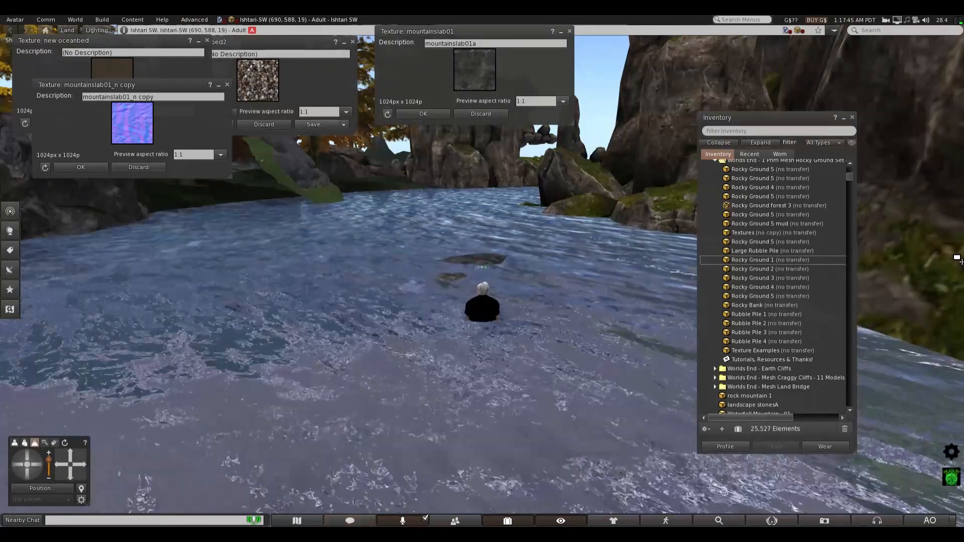
key(ctrl+alt+shift+7)
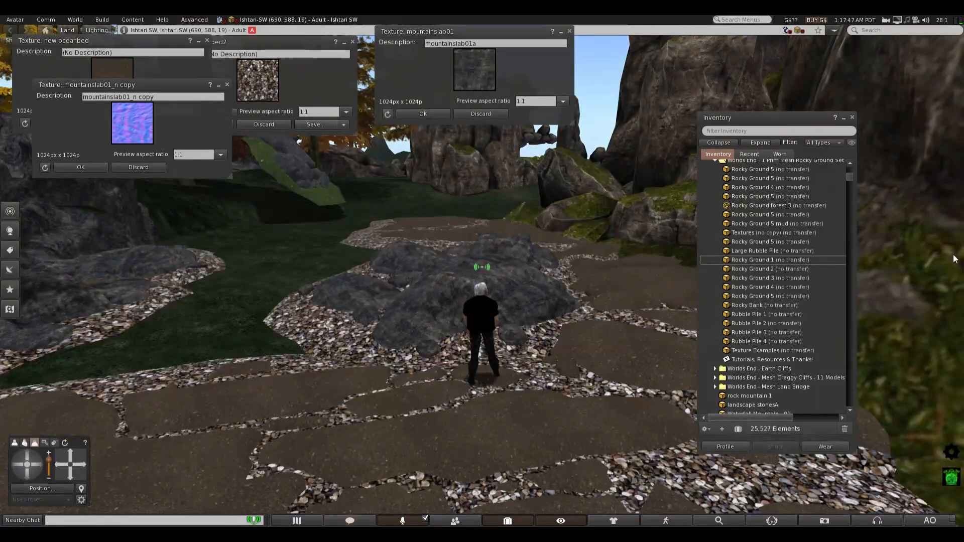
scroll(665, 293, down, 6)
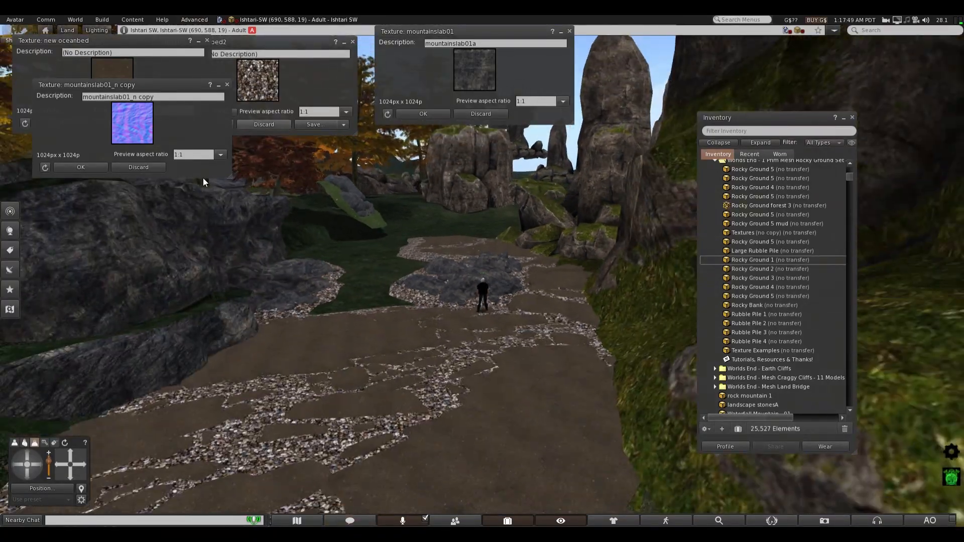
click(70, 453)
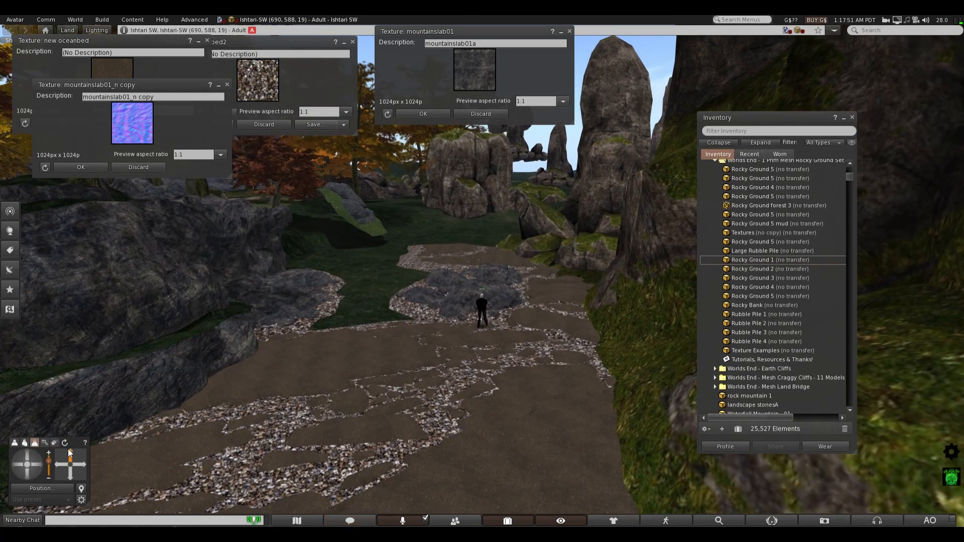
click(23, 463)
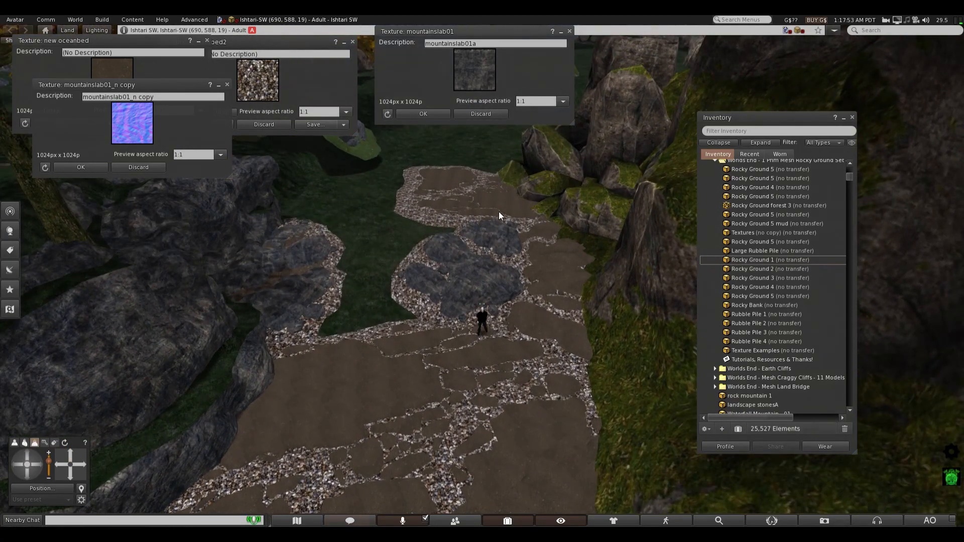
- Copy the small rocky ground piece beside the mossy rocks and place the copy in the gap between the two rock mounds
right_click(547, 245)
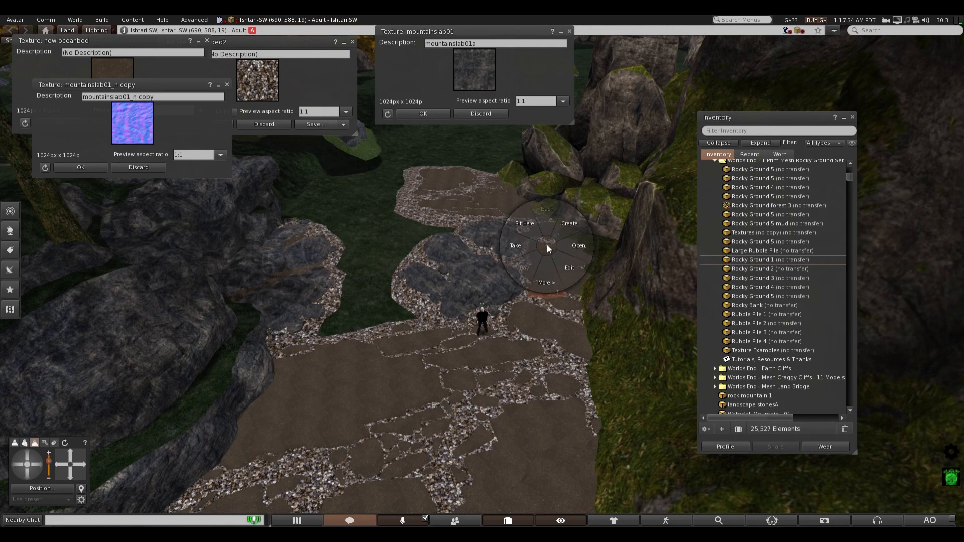
click(563, 268)
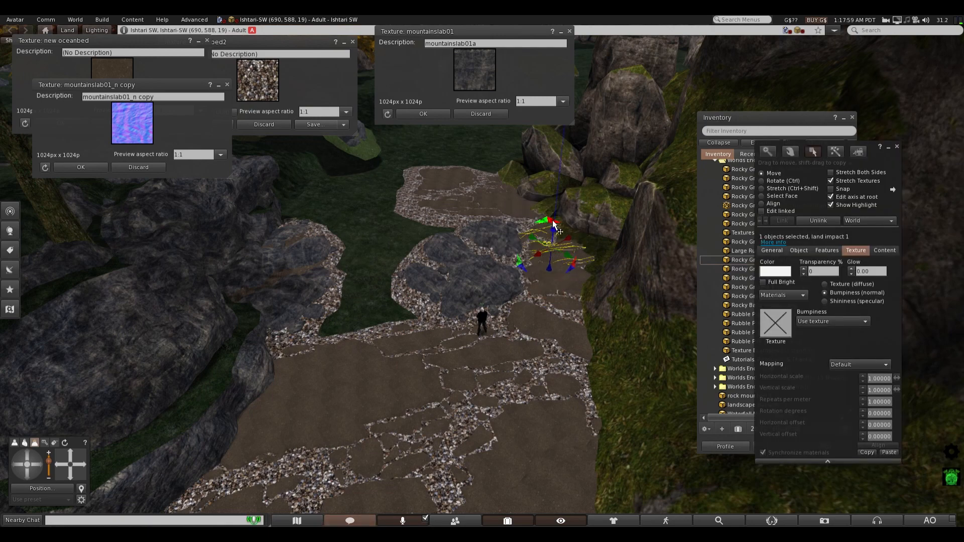
drag(554, 225, 397, 274)
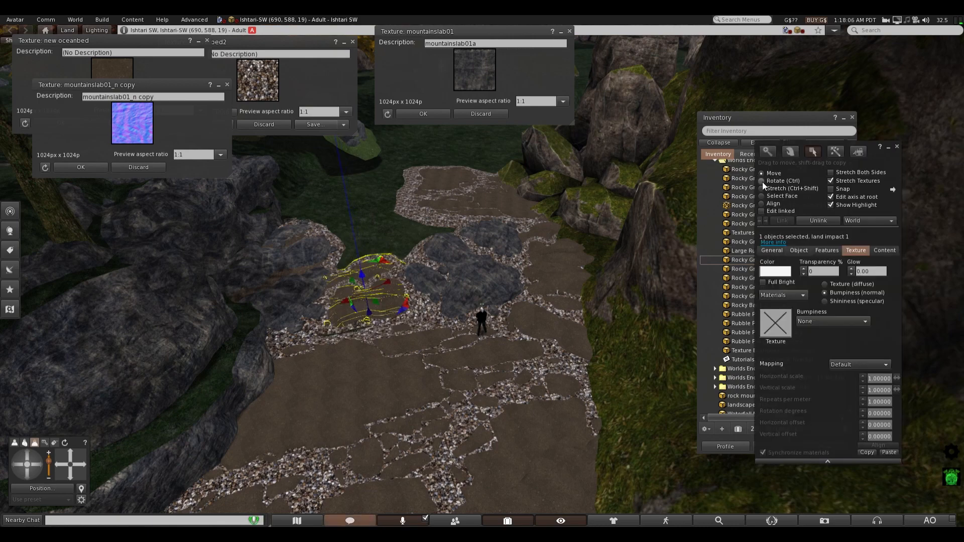
- Rotate the copied ground piece and shift it slightly to fit the gap between the mounds
click(762, 182)
drag(387, 329, 424, 289)
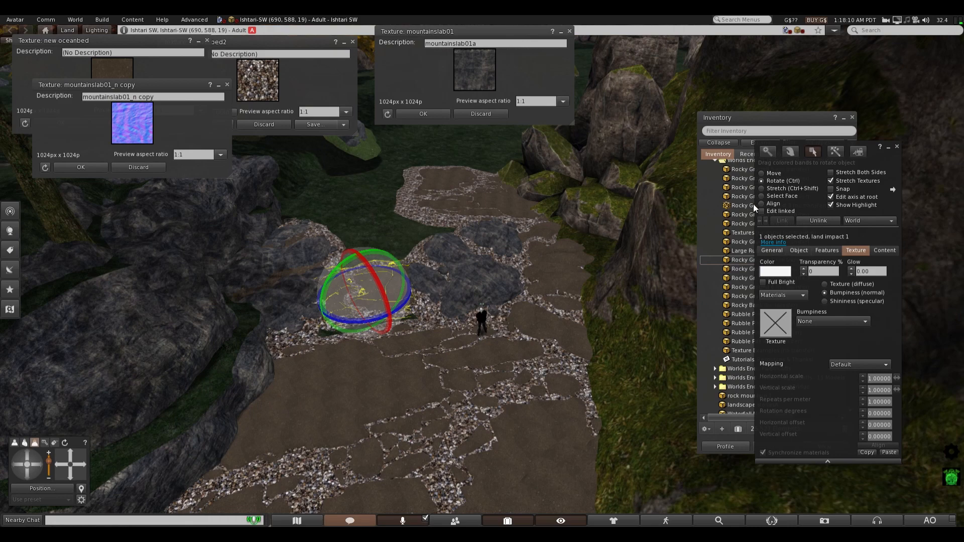
click(762, 173)
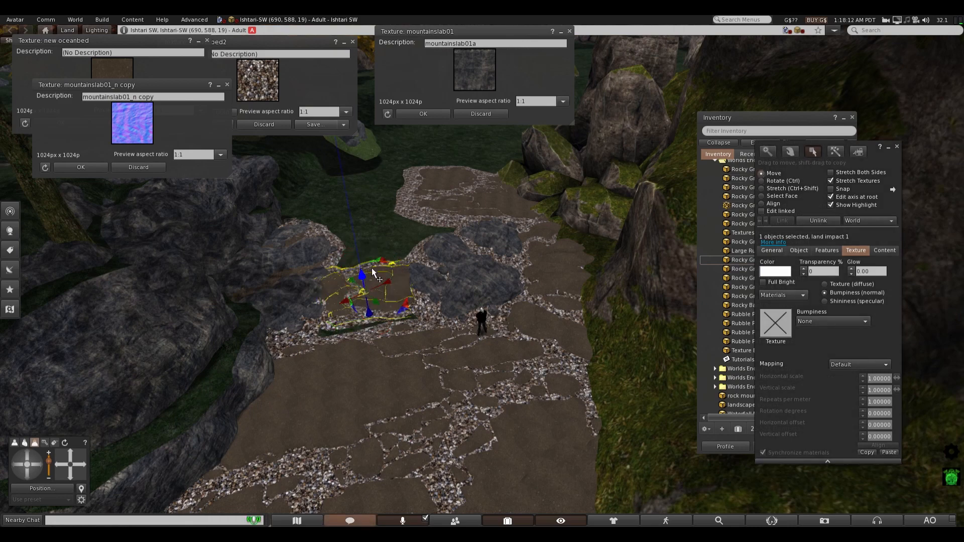
mouse_move(374, 274)
mouse_down()
mouse_move(371, 265)
mouse_move(380, 274)
mouse_up()
- Fine-tune the position and height of the copied ground piece so its edges merge with the surrounding pebbles
click(34, 461)
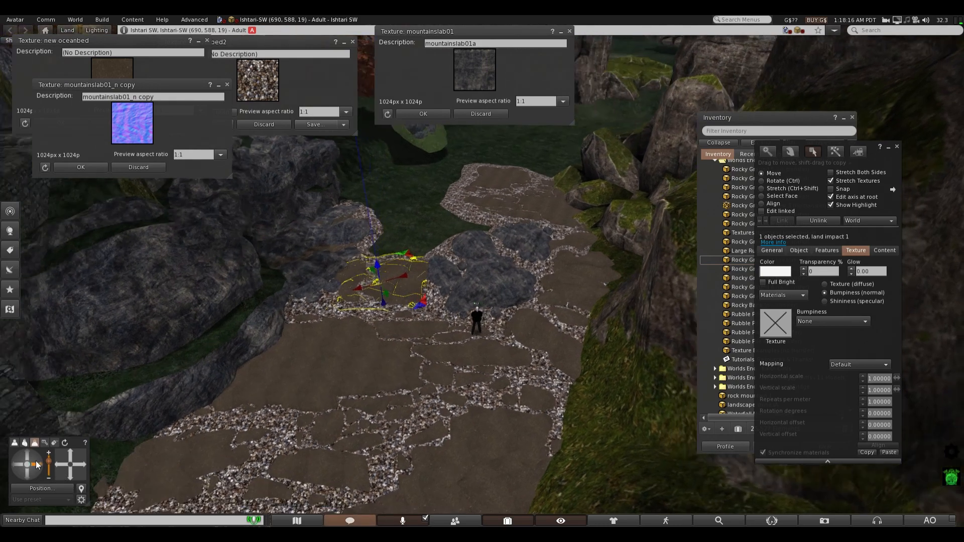
key(ctrl)
alt+click(399, 295)
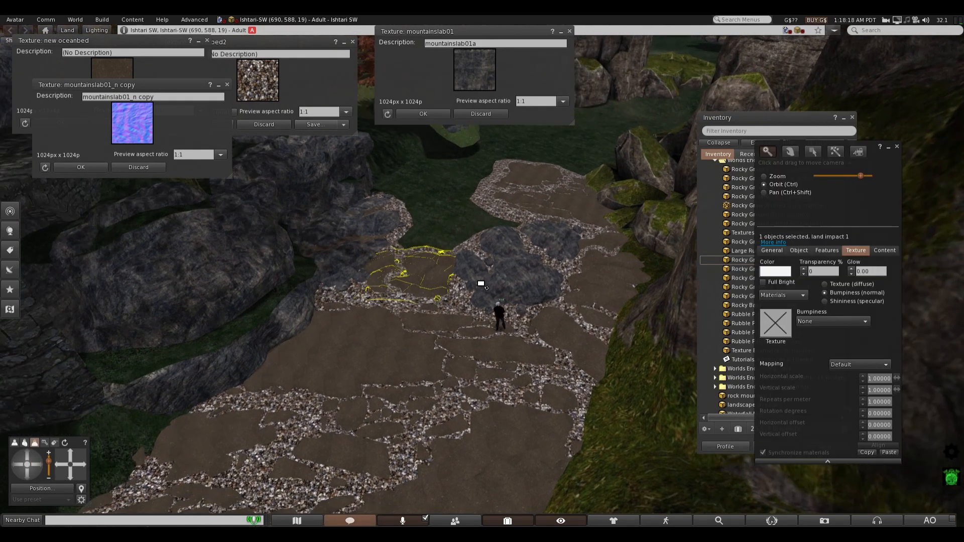
scroll(492, 281, up, 4)
scroll(501, 276, up, 4)
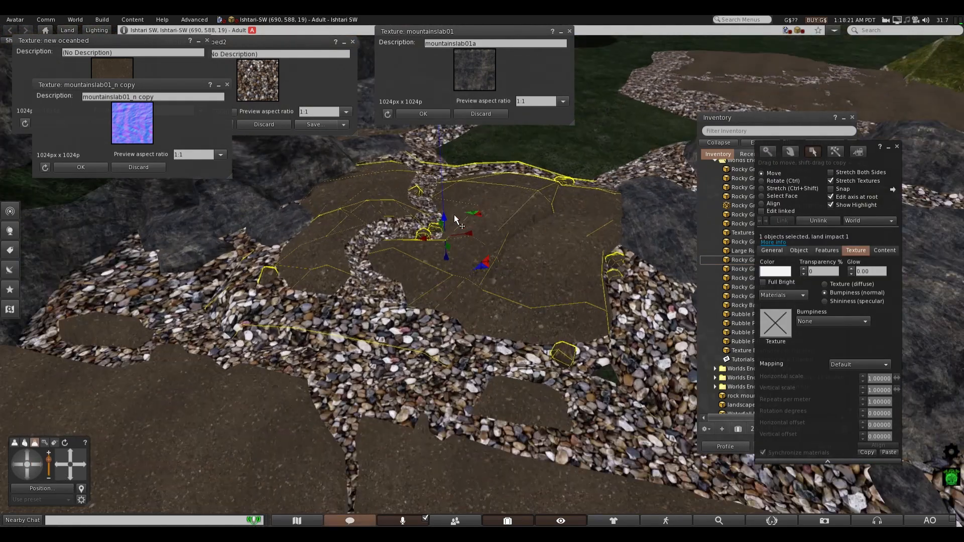
drag(443, 215, 463, 221)
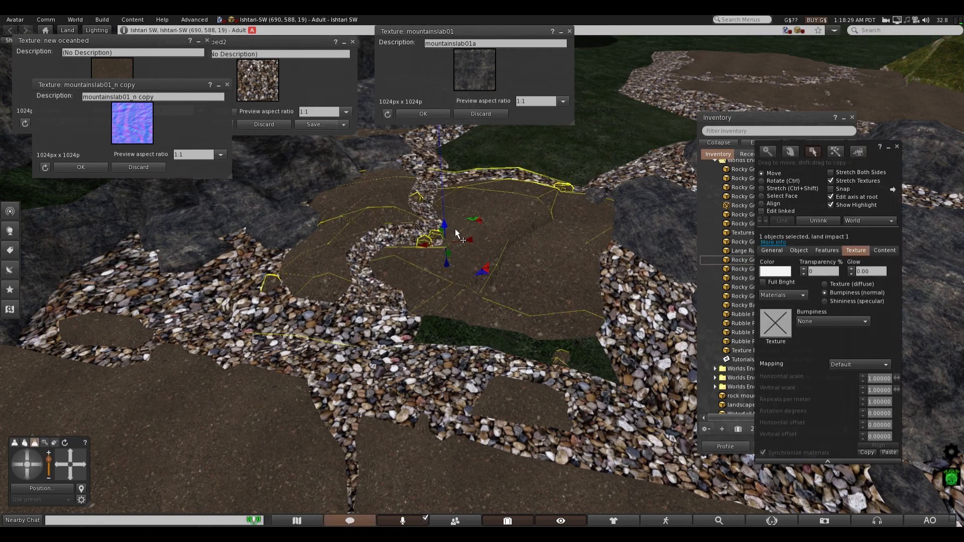
key(Escape)
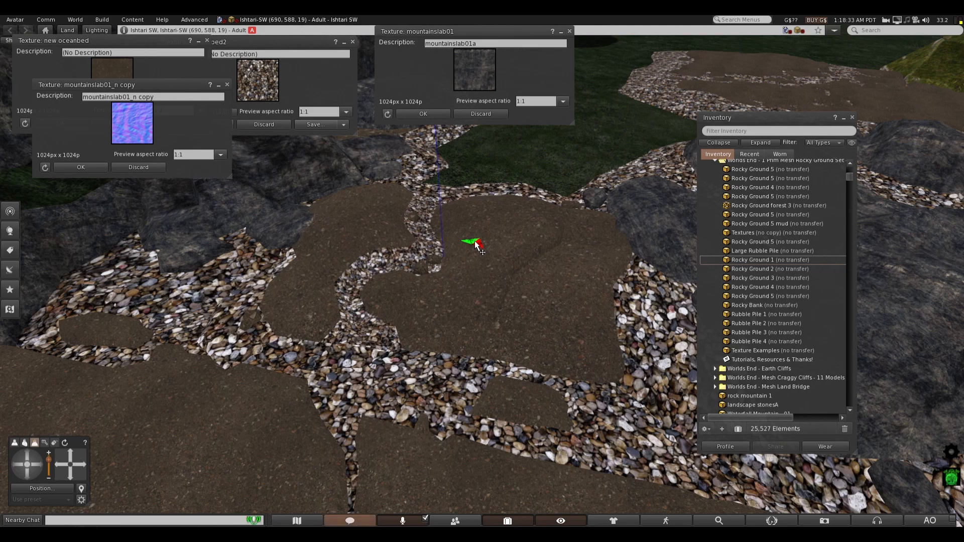
drag(475, 241, 447, 252)
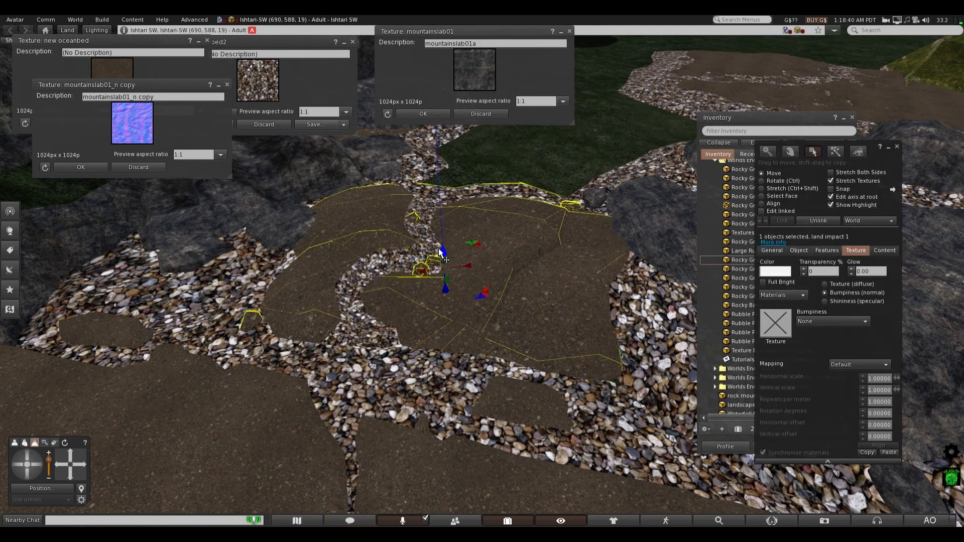
- Select the copied piece's pebble face, set its diffuse texture's horizontal and vertical scale to 1.5, and finish editing
click(388, 260)
click(812, 152)
click(422, 276)
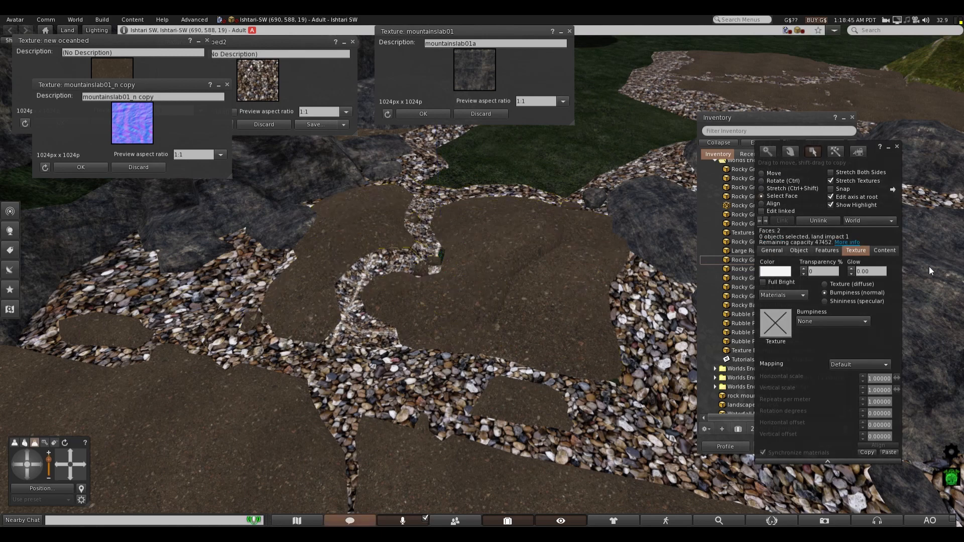
click(824, 284)
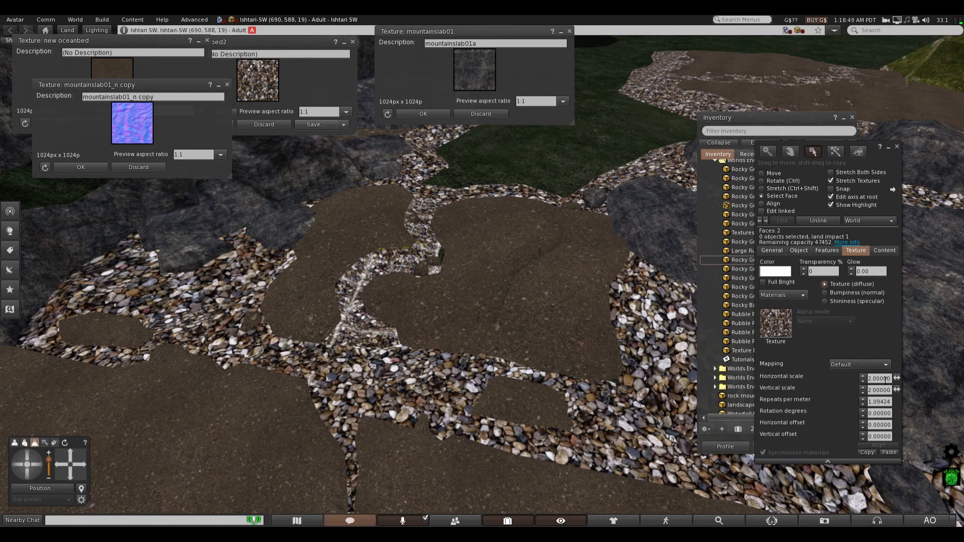
scroll(886, 383, down, 3)
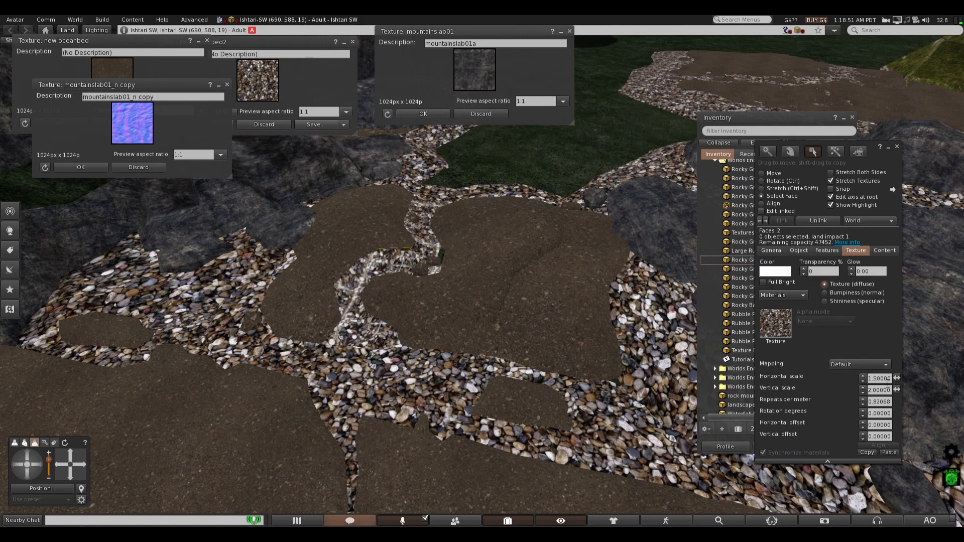
scroll(881, 391, down, 7)
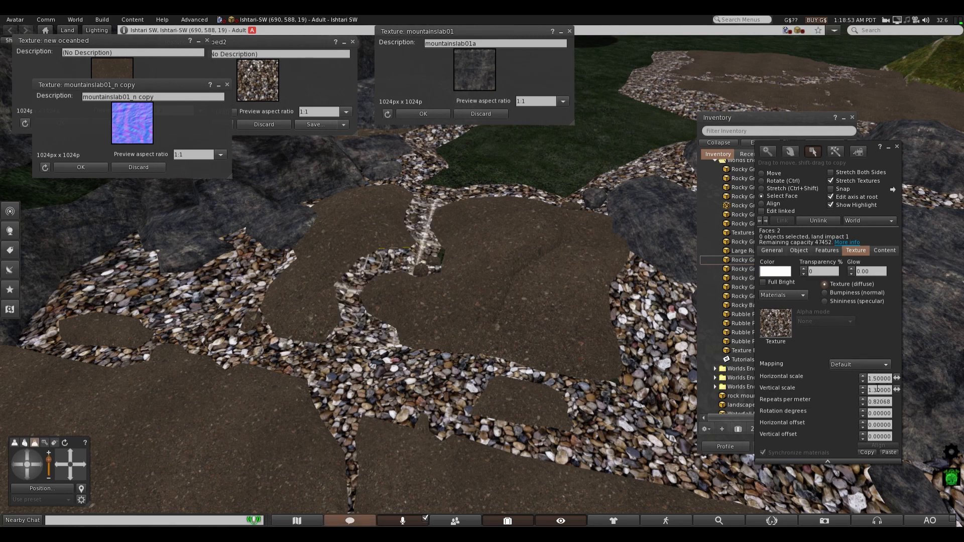
scroll(887, 394, up, 1)
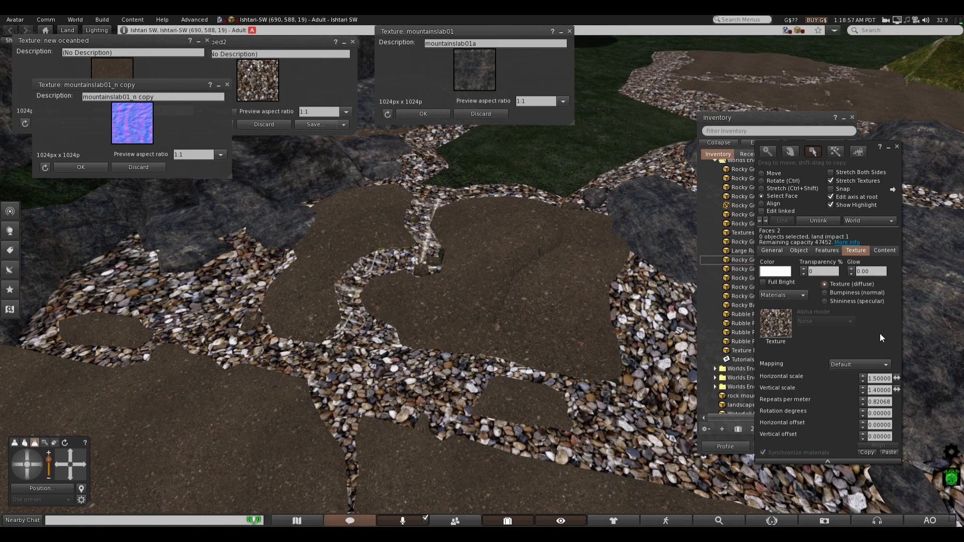
scroll(893, 393, up, 1)
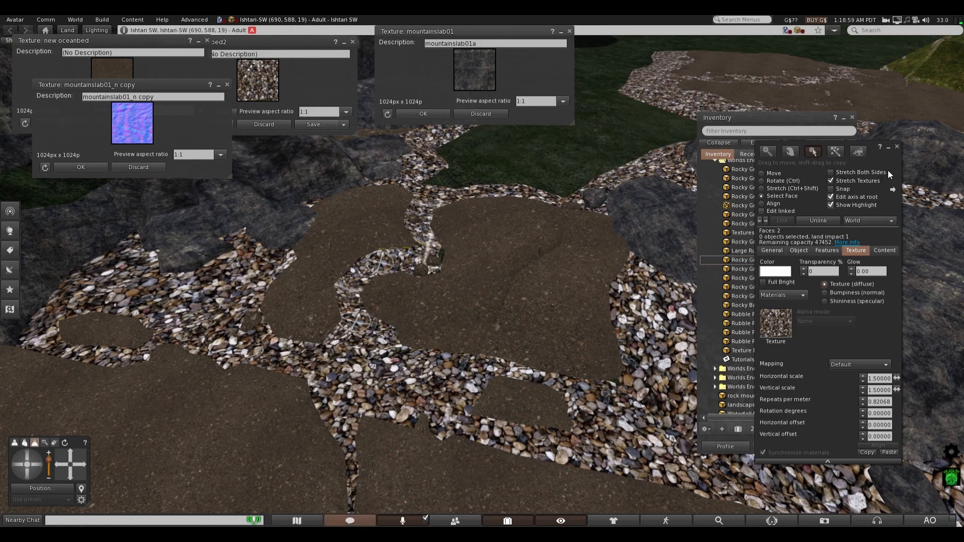
click(897, 147)
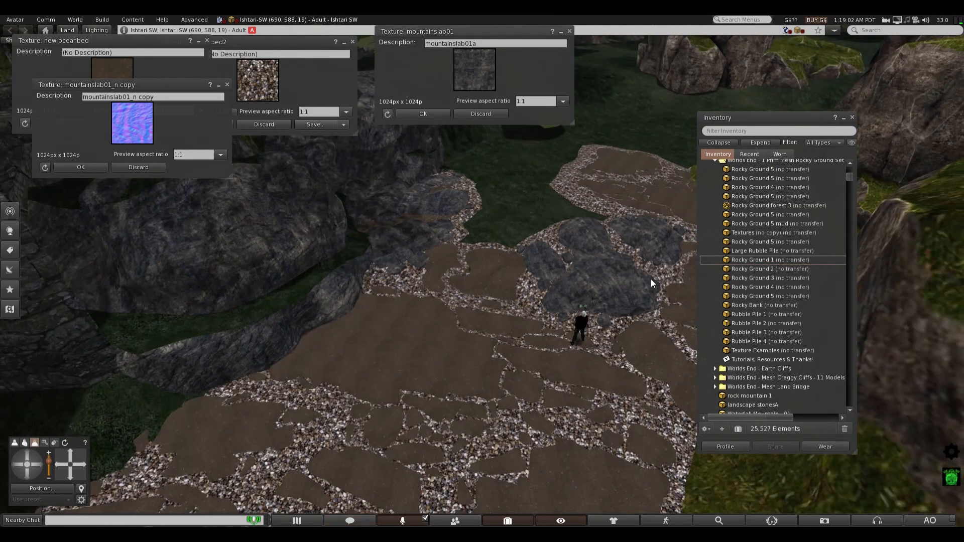
- Place Rubble Pile 3 from the inventory behind the copied ground piece and move it into the grassy gap between the mounds
scroll(579, 251, up, 3)
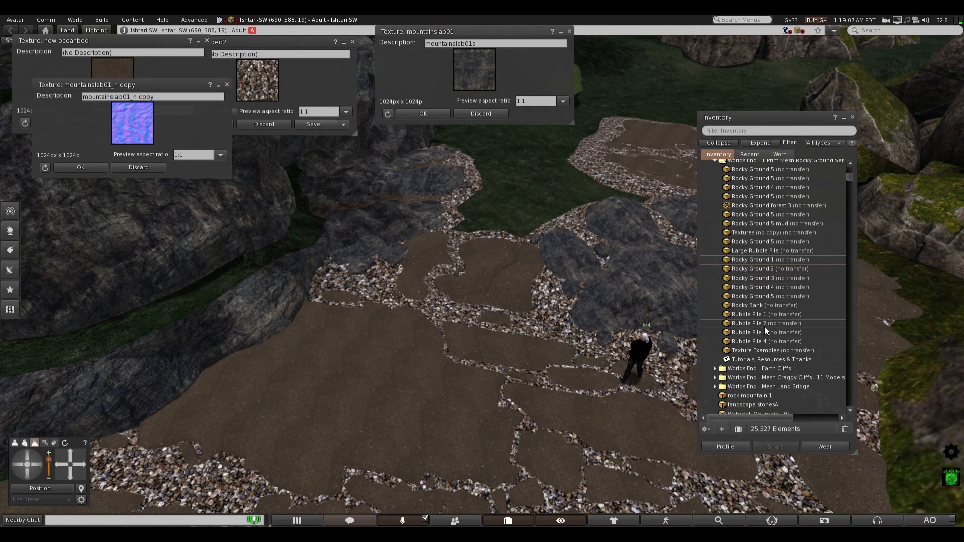
drag(772, 332, 529, 202)
right_click(550, 225)
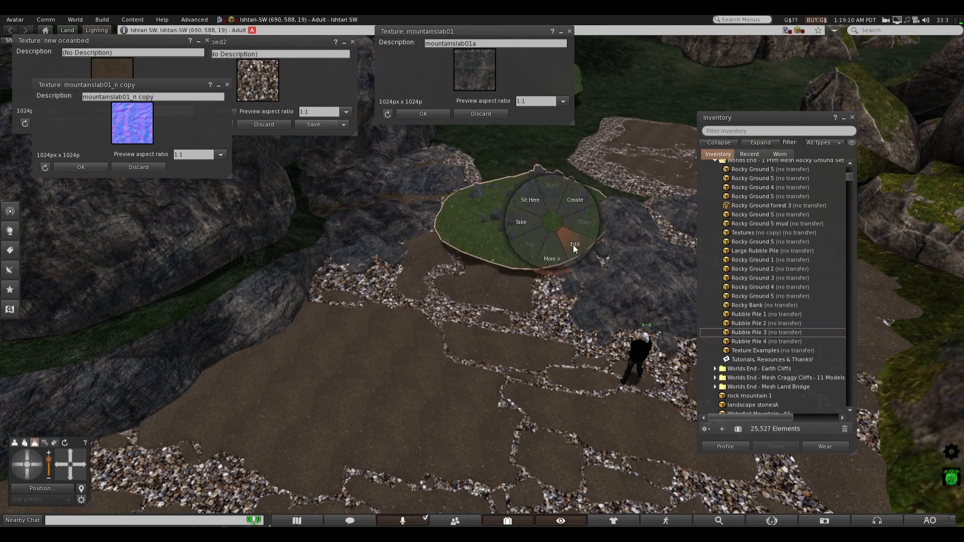
click(573, 245)
drag(551, 182, 530, 183)
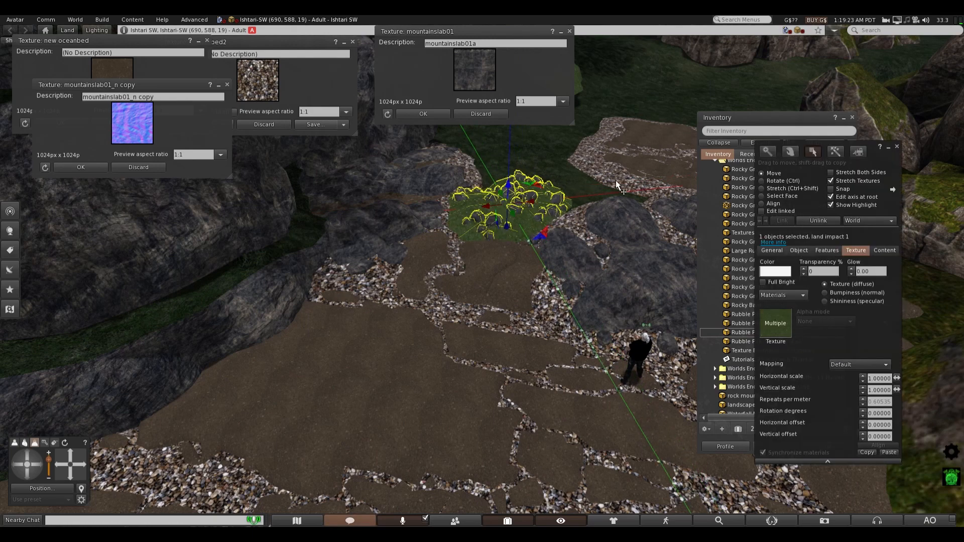
- Stretch Rubble Pile 3 slightly outward on its sides to fill the gap between the mounds, and finish editing
click(761, 188)
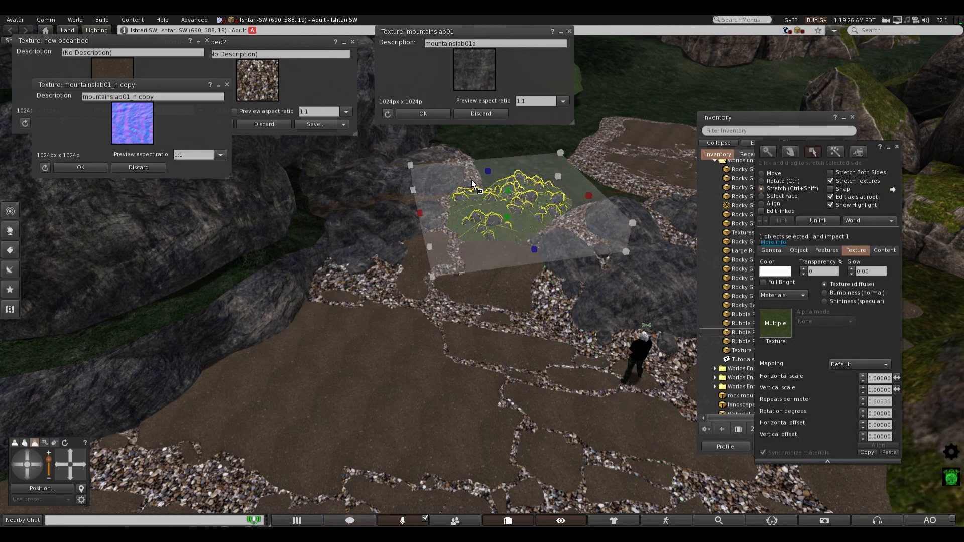
drag(487, 171, 484, 165)
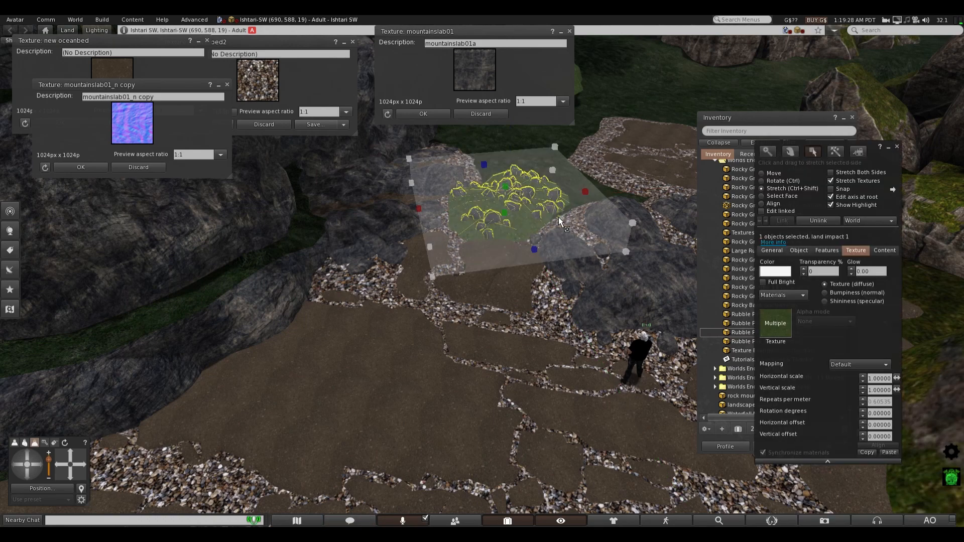
drag(534, 250, 556, 264)
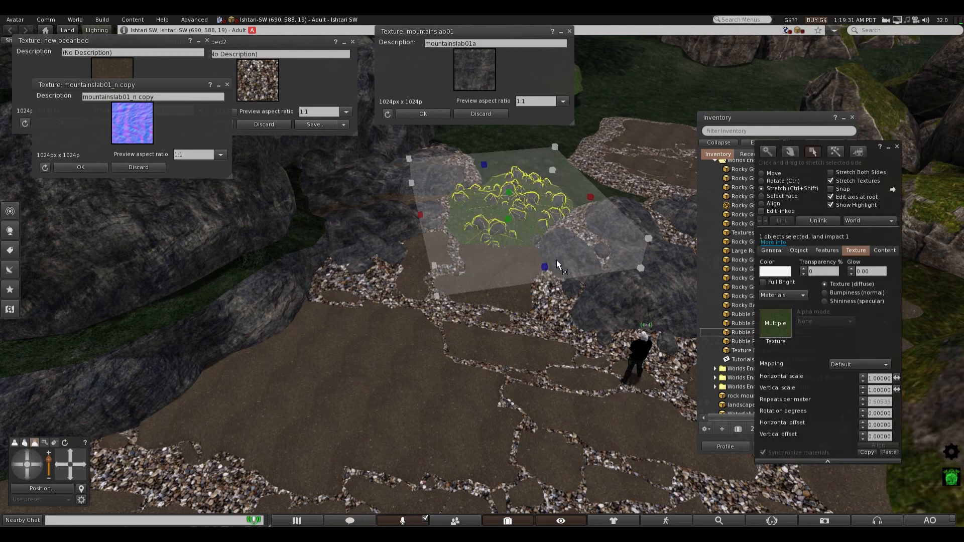
drag(488, 171, 484, 164)
mouse_move(547, 264)
mouse_down()
mouse_move(556, 279)
mouse_move(557, 269)
mouse_up()
drag(593, 195, 589, 194)
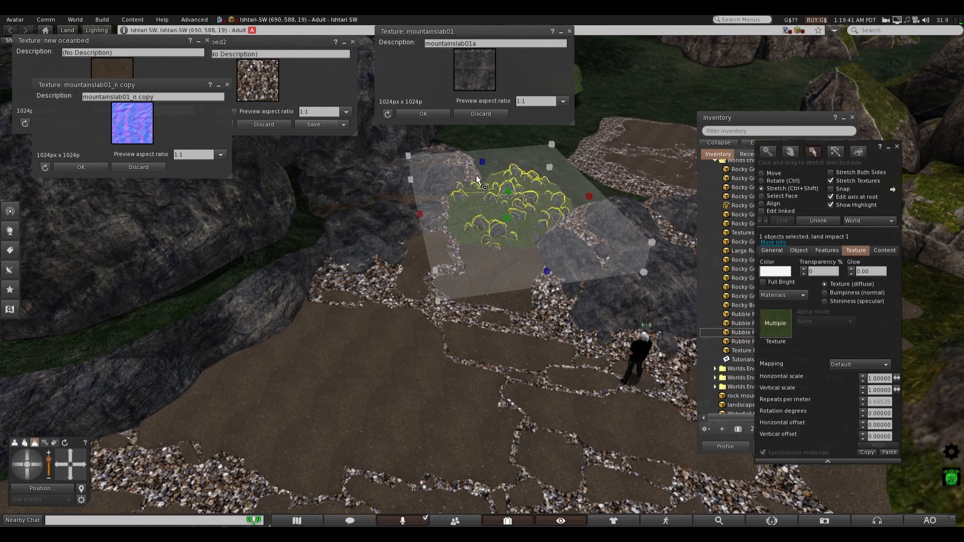
drag(420, 209, 417, 207)
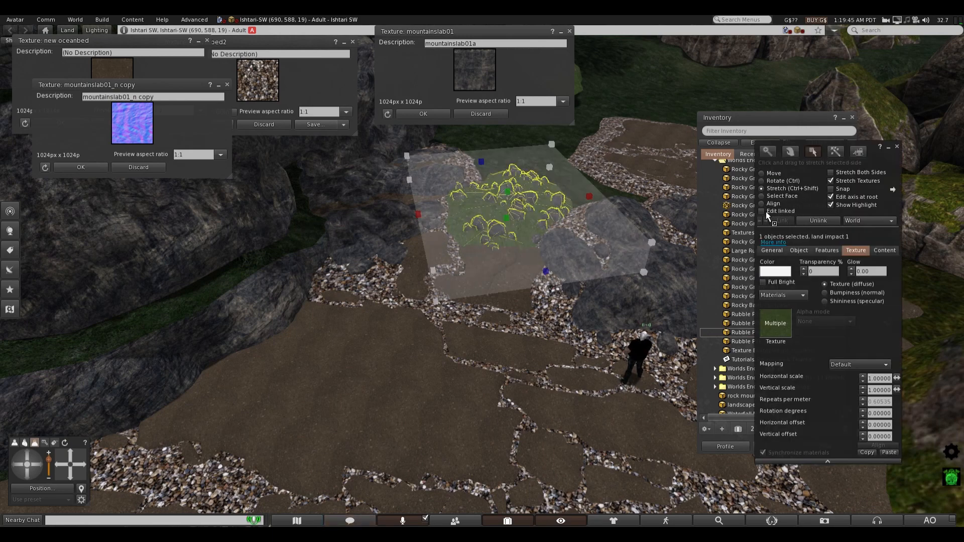
drag(899, 142, 899, 143)
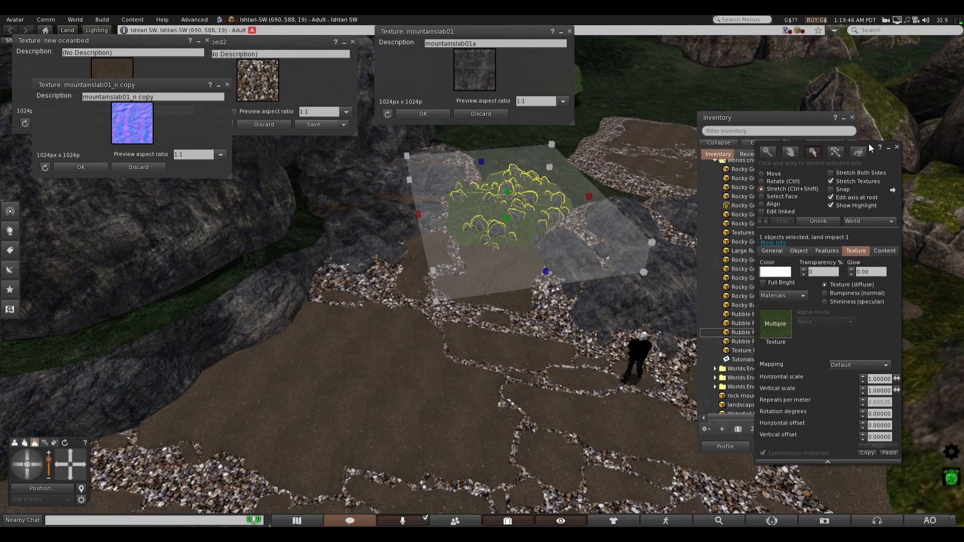
click(896, 147)
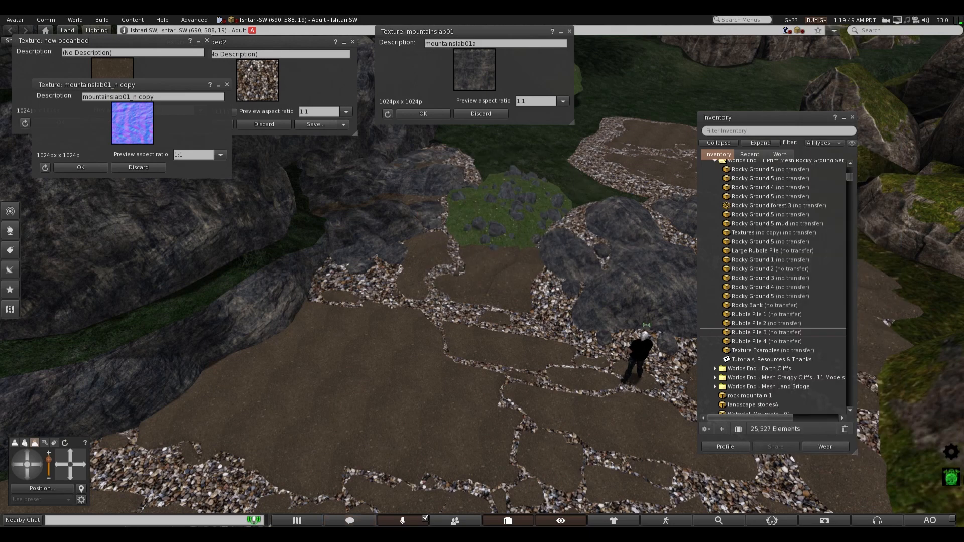
- Walk the avatar over the rubble pile to the grass beyond and turn back to examine the gap between the mounds
key(Up)
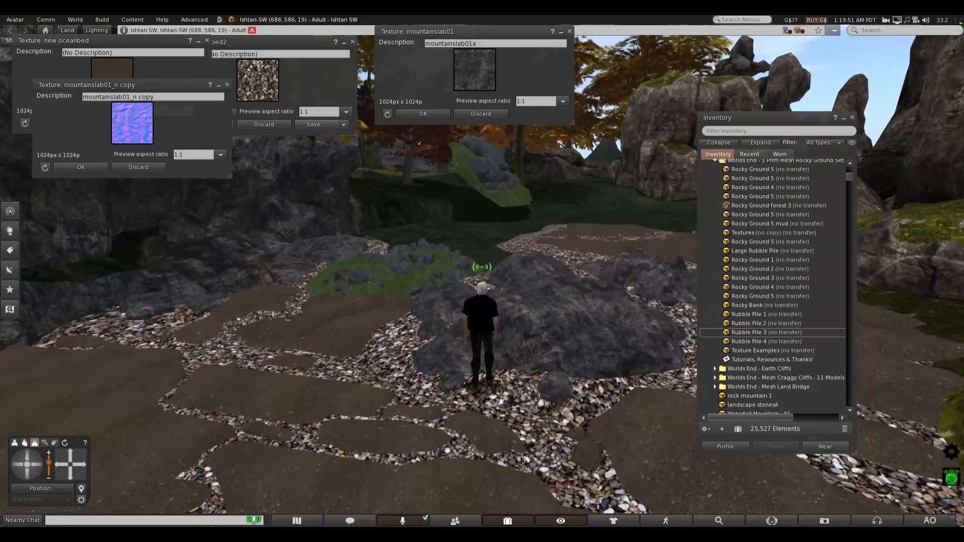
key(Up)
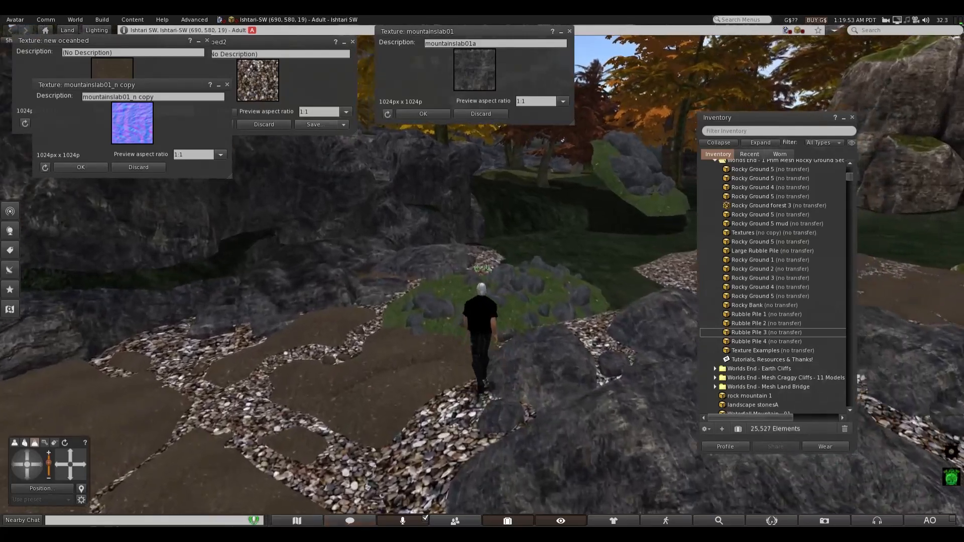
key(Up)
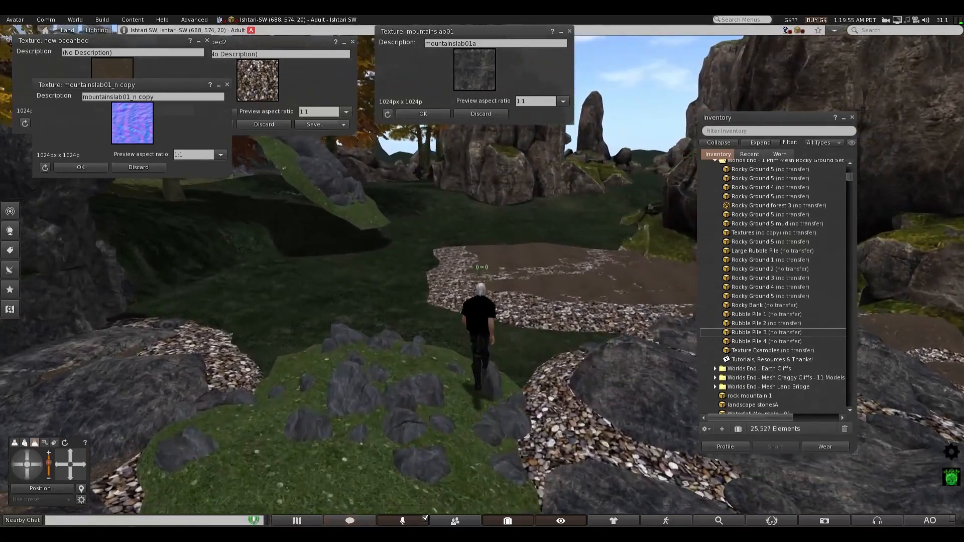
key(Up)
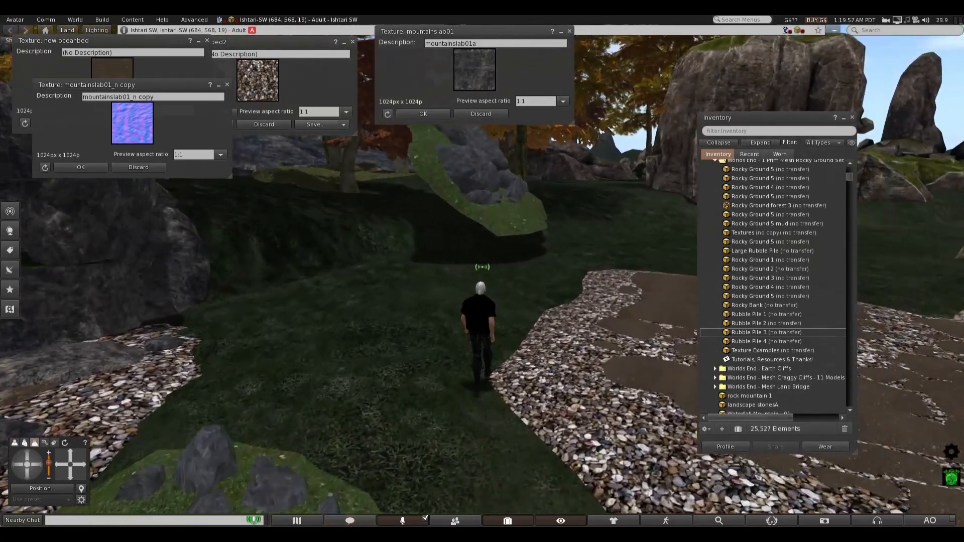
key(Left)
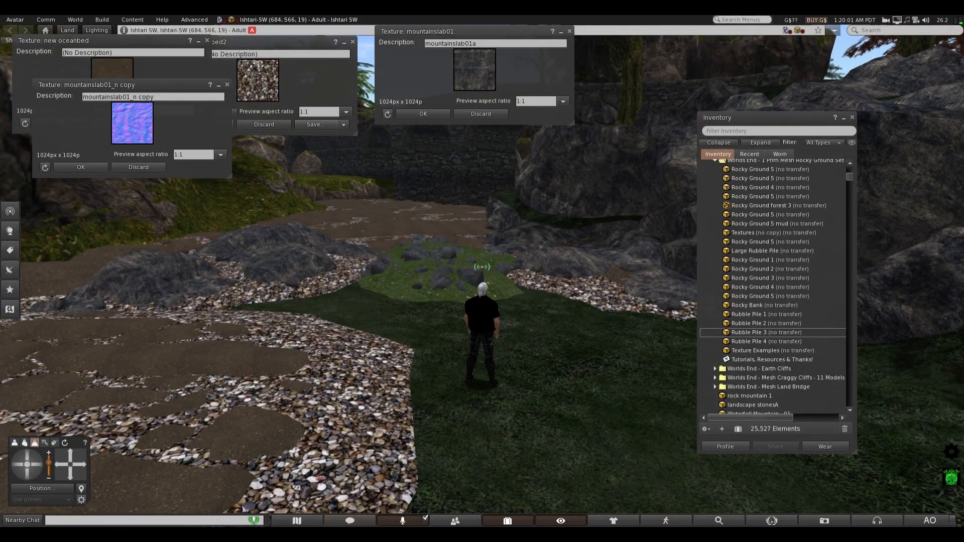
- Toggle the water rendering on and off to check how the placed pieces sit below the river's surface
key(ctrl+alt+shift+7)
key(ctrl+alt+shift+7)
key(ctrl+alt+shift+7)
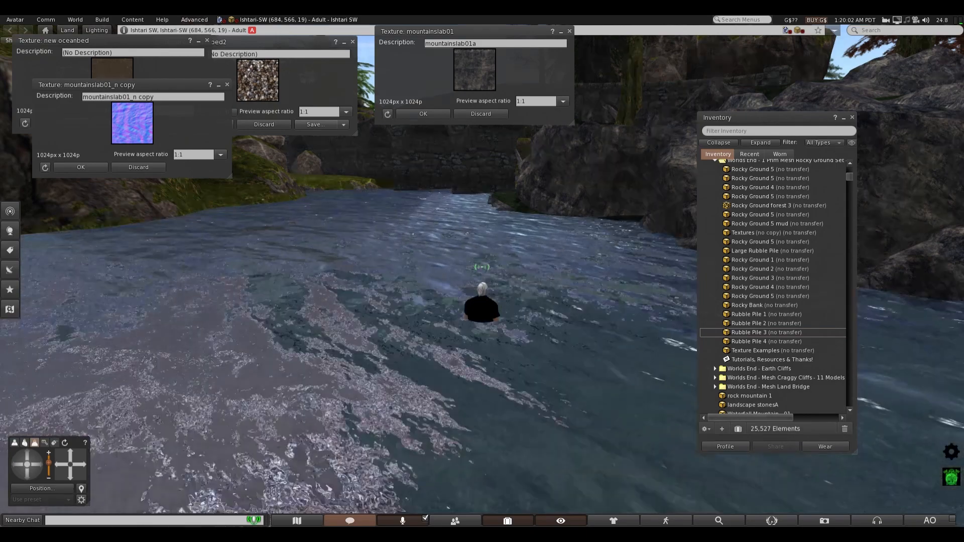
key(ctrl+alt+shift+7)
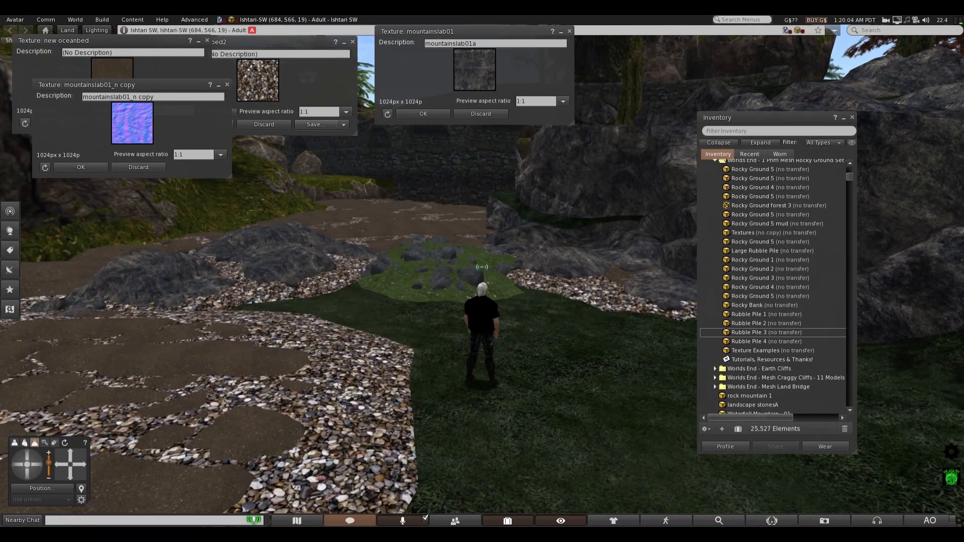
key(ctrl+alt+shift+7)
key(ctrl+alt+shift+7)
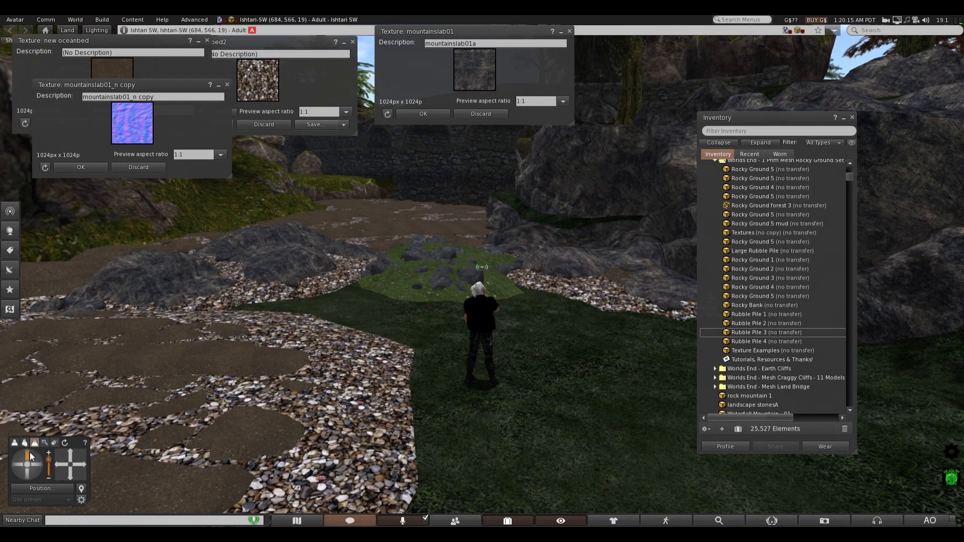
- Lower the terrain where grass pokes through the pebble seam behind the rubble pile, and close terrain editing
click(29, 453)
scroll(510, 330, down, 5)
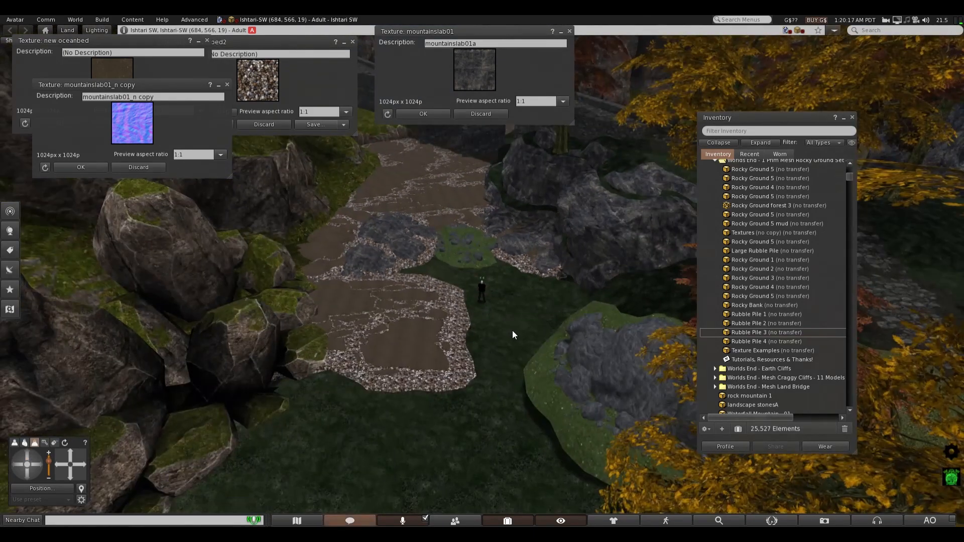
scroll(515, 327, up, 5)
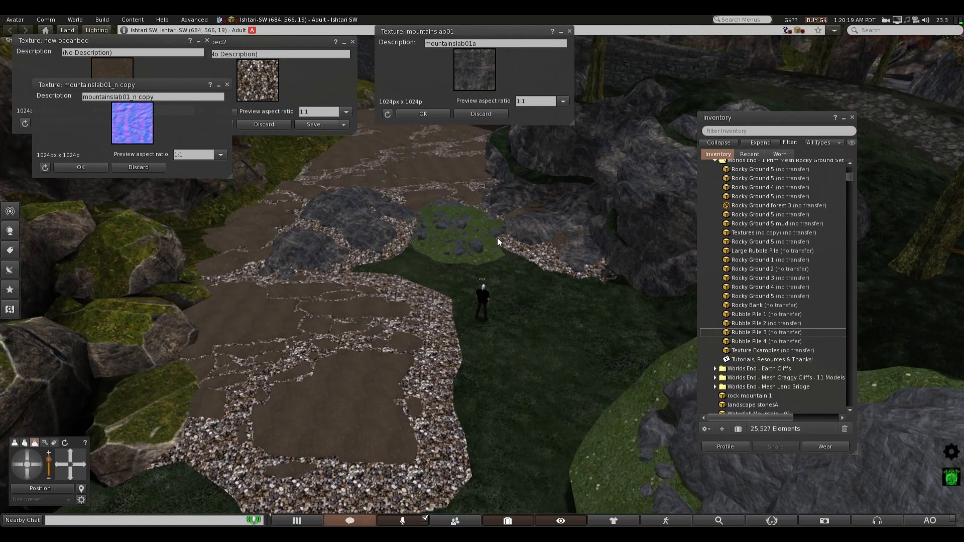
scroll(452, 185, up, 3)
scroll(453, 186, down, 1)
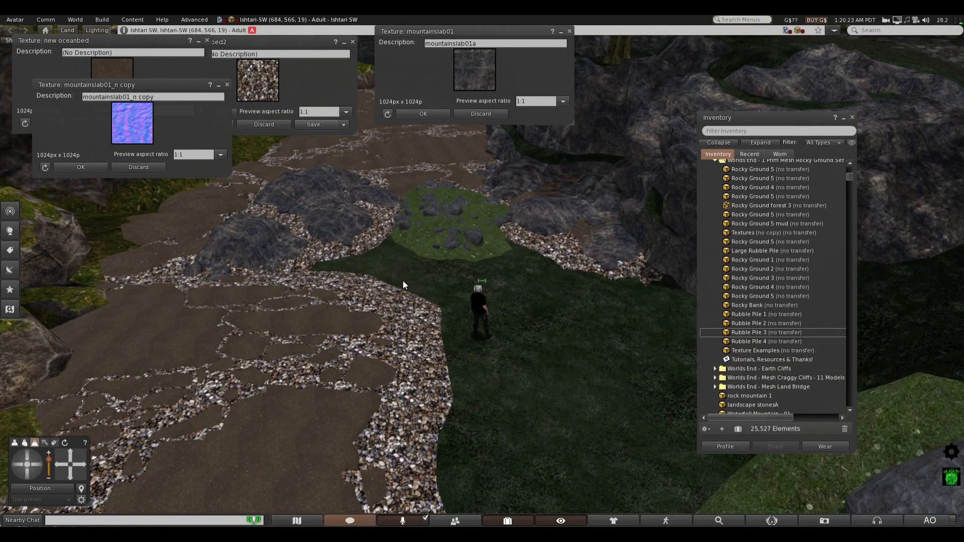
alt+click(438, 184)
scroll(501, 260, up, 5)
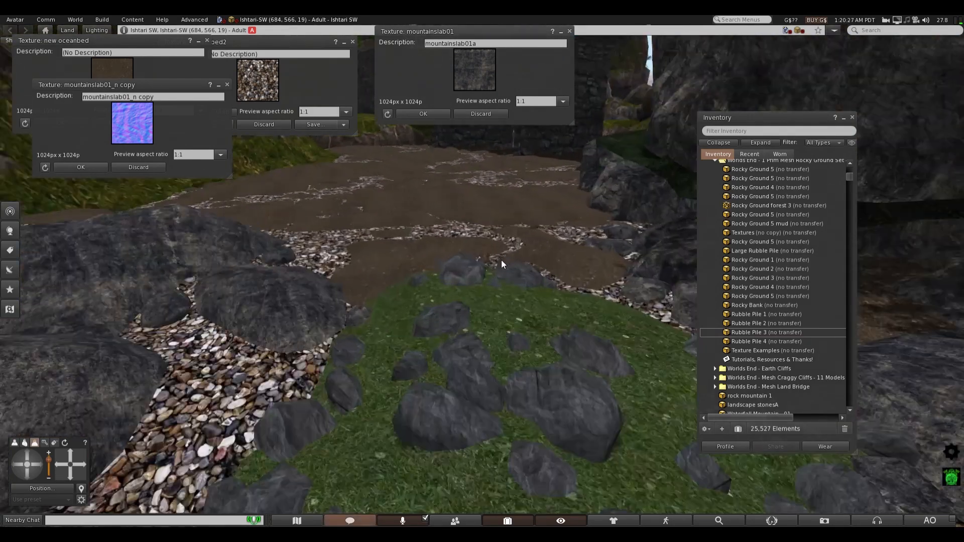
scroll(523, 272, up, 3)
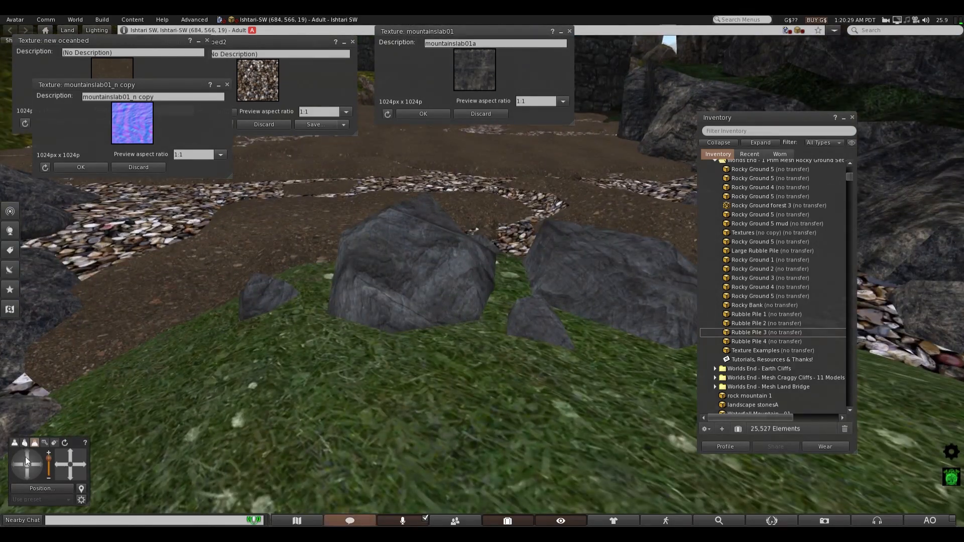
drag(25, 457, 25, 449)
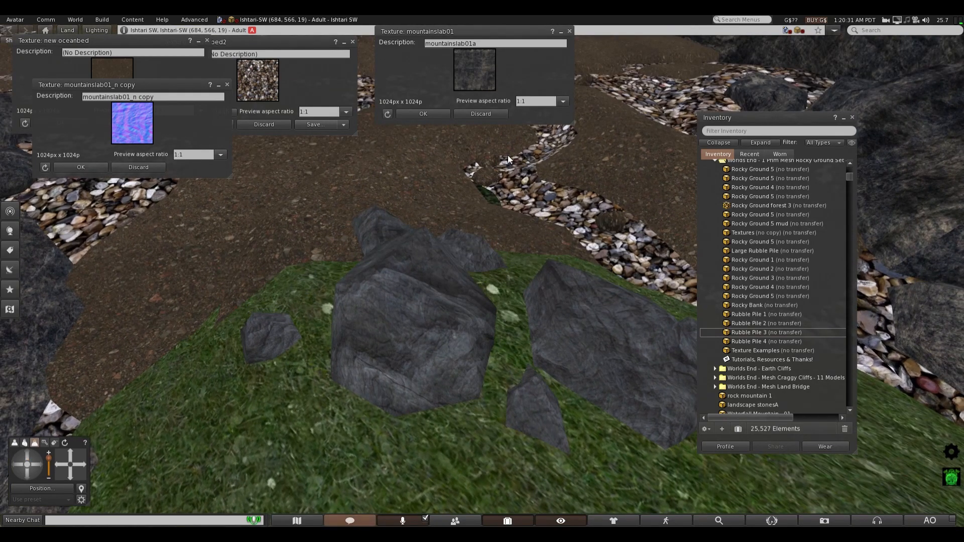
right_click(492, 200)
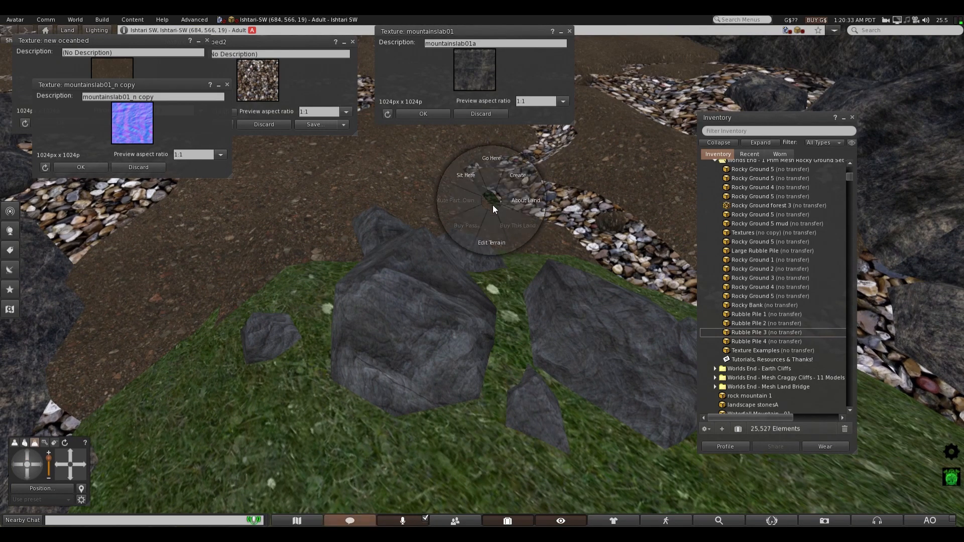
click(495, 237)
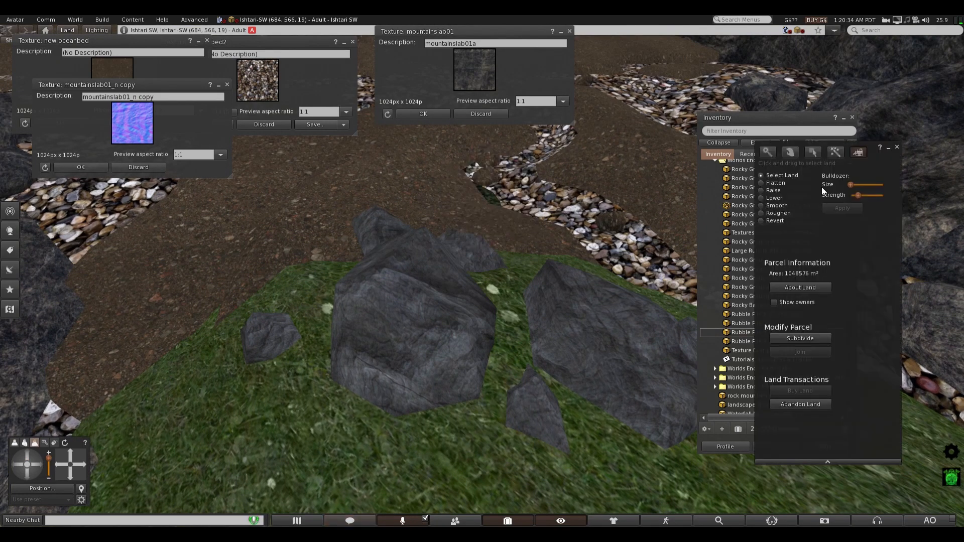
click(760, 198)
drag(490, 217, 497, 214)
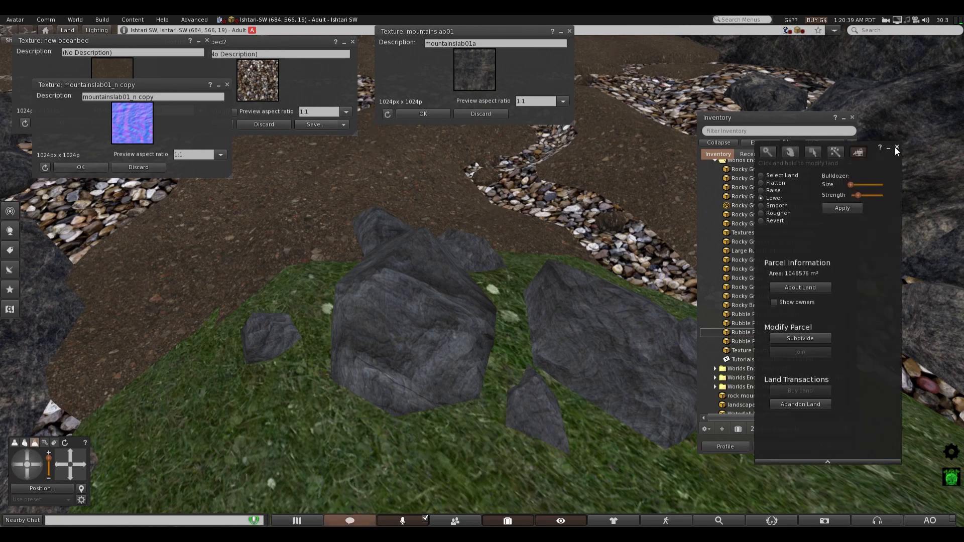
key(Escape)
- Walk the avatar across the grass and turn toward the large grass-covered rock mound beside the riverbank
scroll(558, 334, down, 5)
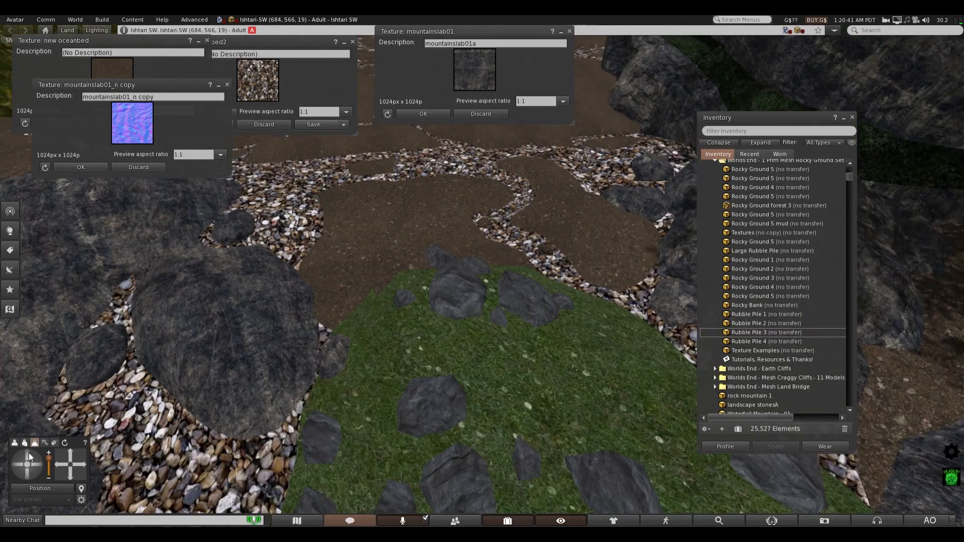
click(33, 443)
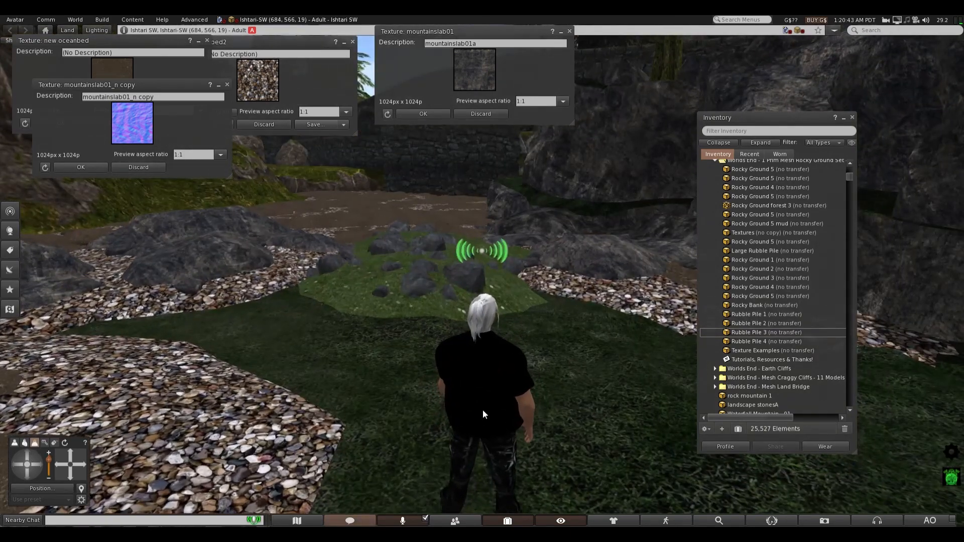
key(Right)
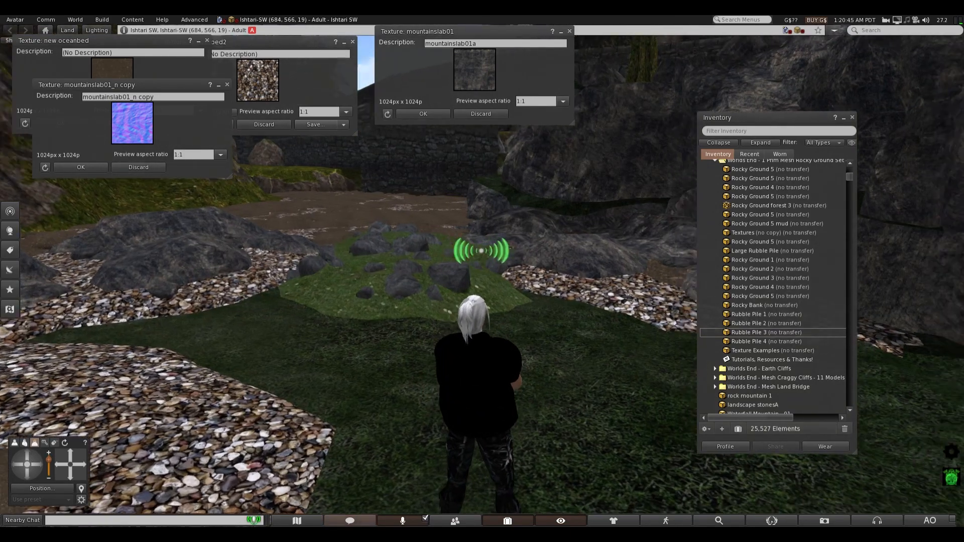
key(Down)
key(Right)
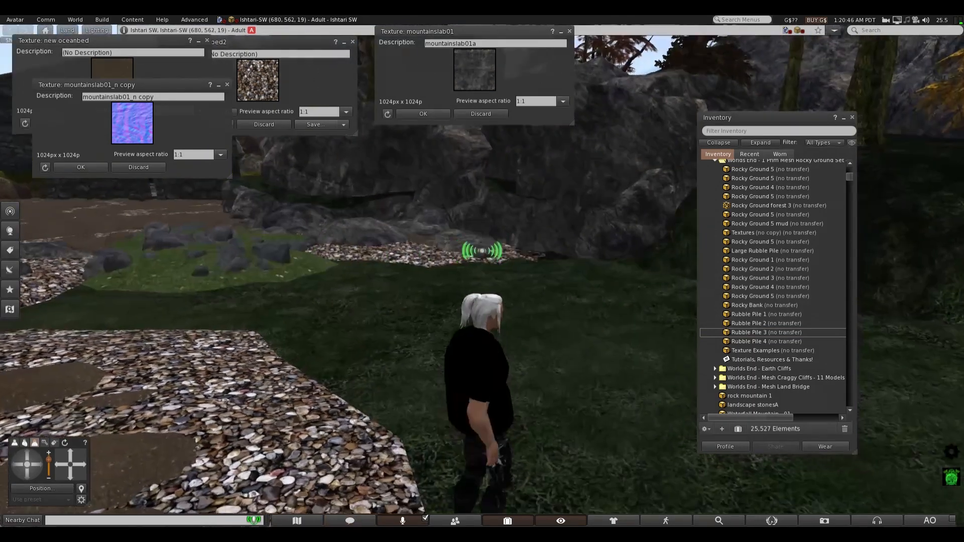
key(Right)
key(Up)
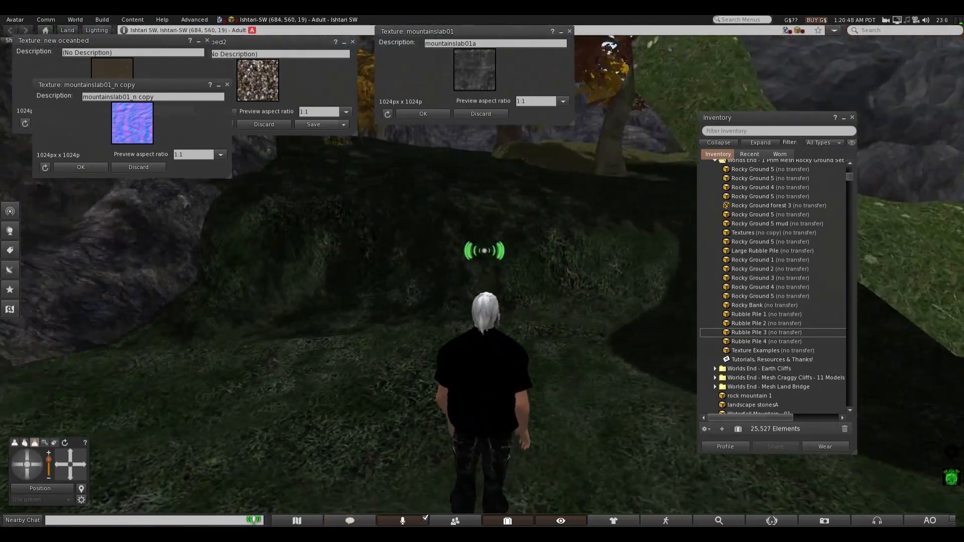
key(Down)
key(Right)
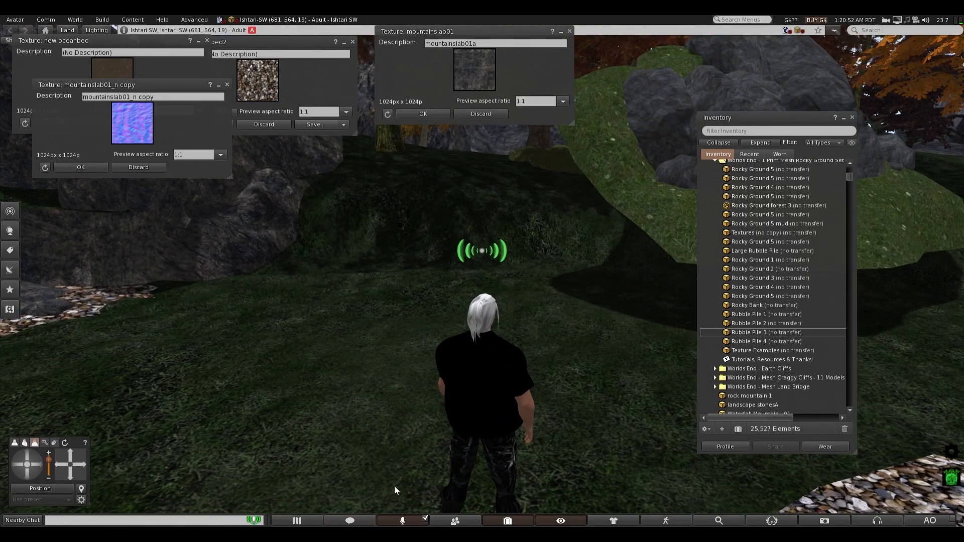
- Open the large grass-covered rock mound for editing and keep the inventory and build windows clear of it
drag(758, 118, 95, 132)
right_click(734, 196)
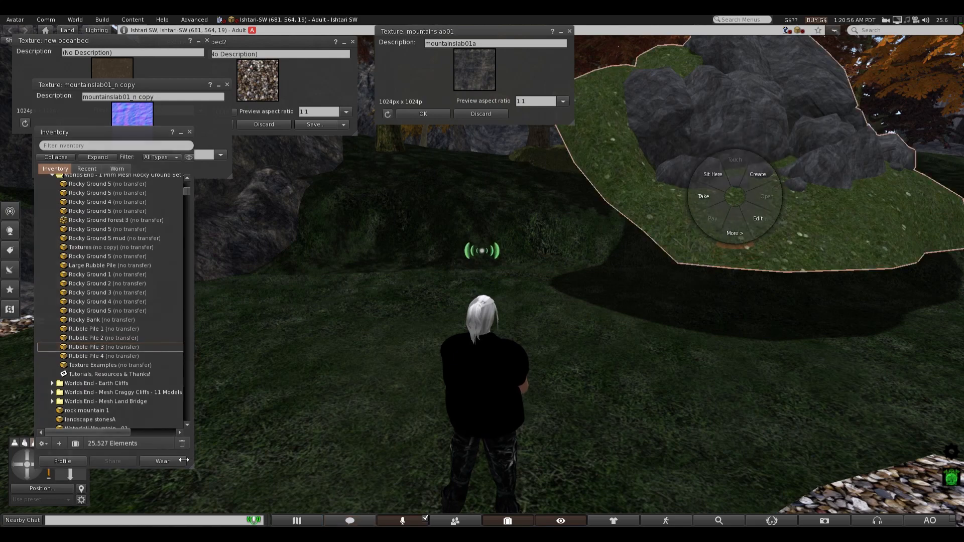
click(26, 456)
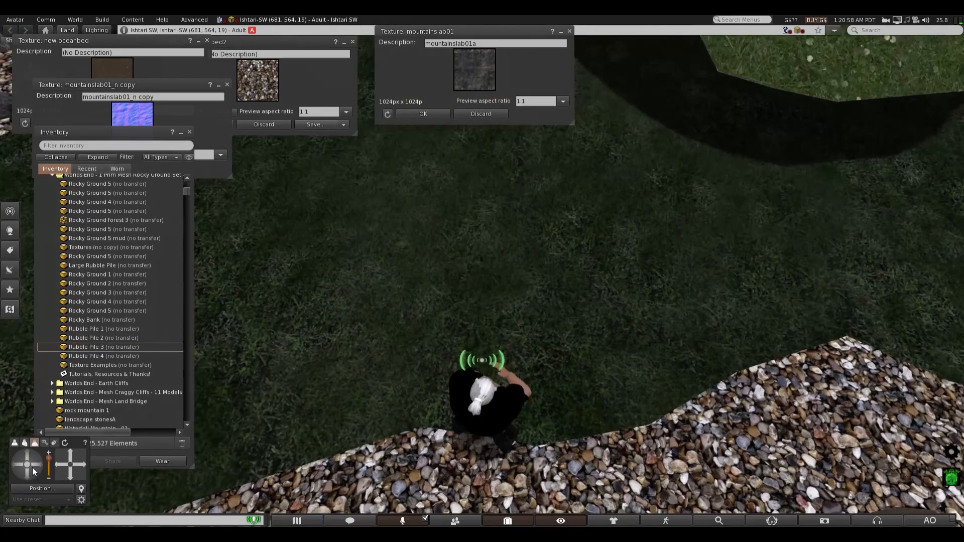
click(31, 474)
click(70, 455)
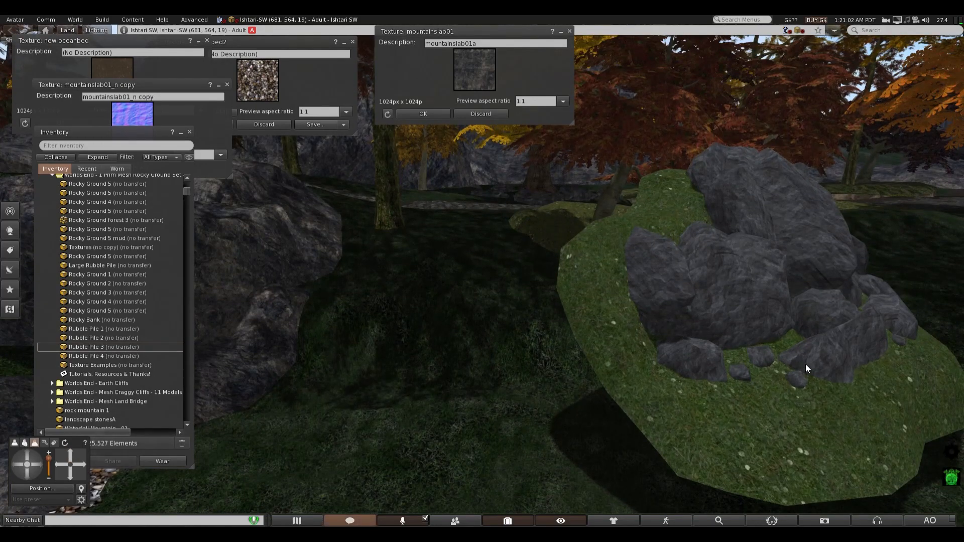
right_click(806, 368)
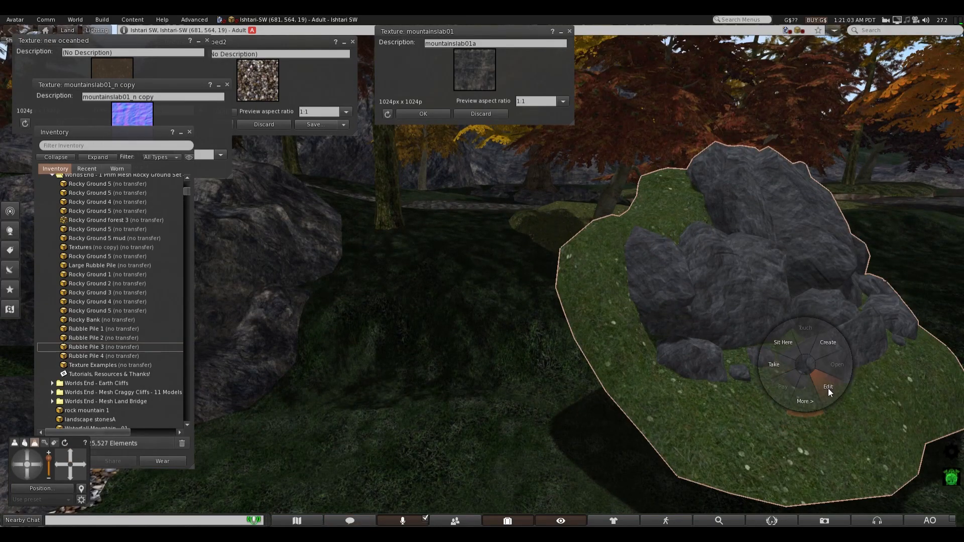
click(828, 387)
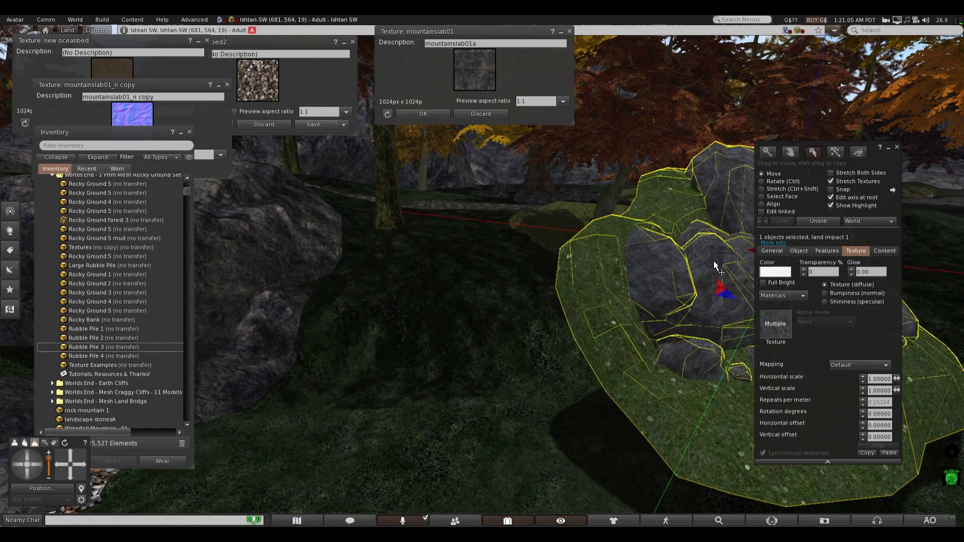
drag(714, 262, 511, 255)
right_click(751, 327)
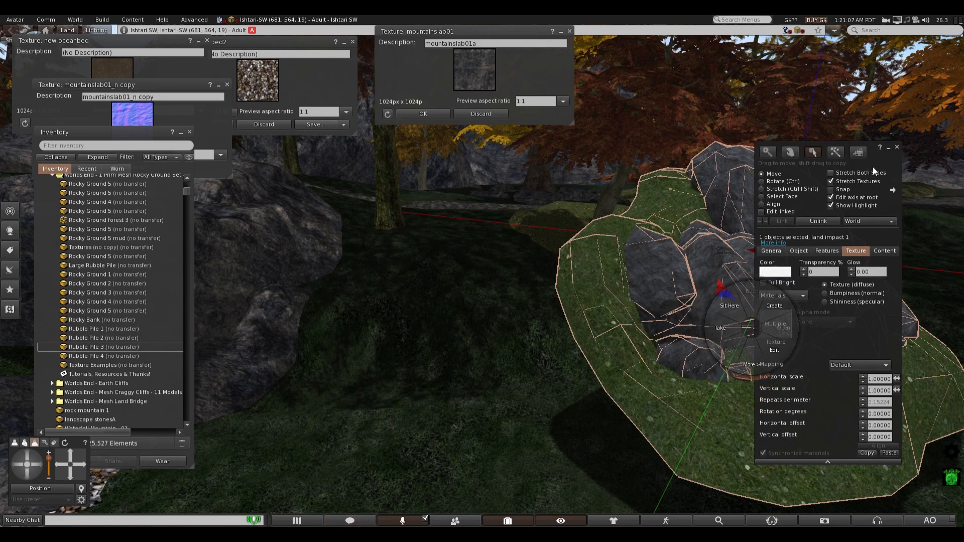
drag(873, 167, 212, 178)
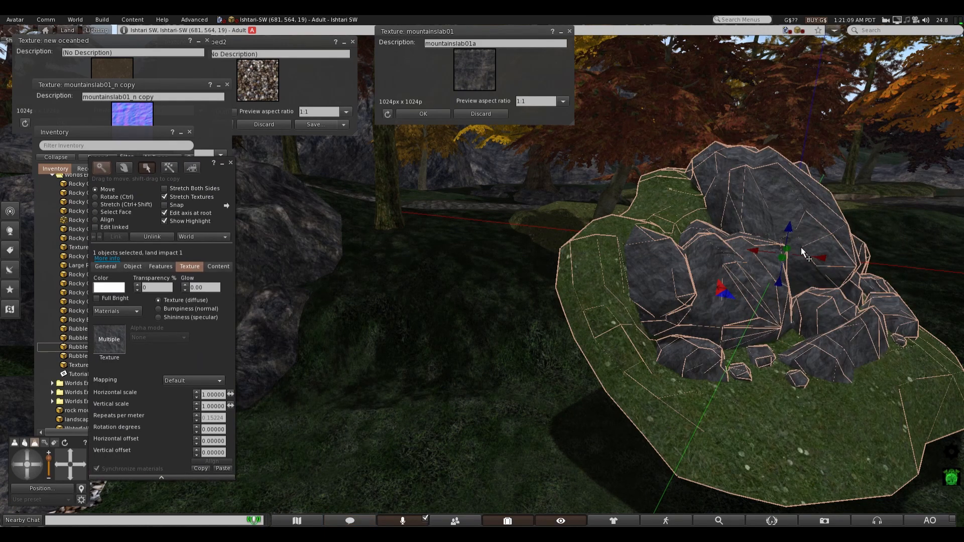
- Move and rotate the large rock mound so it sits against the big boulder beside the riverbank
drag(815, 256, 454, 315)
click(97, 197)
click(95, 189)
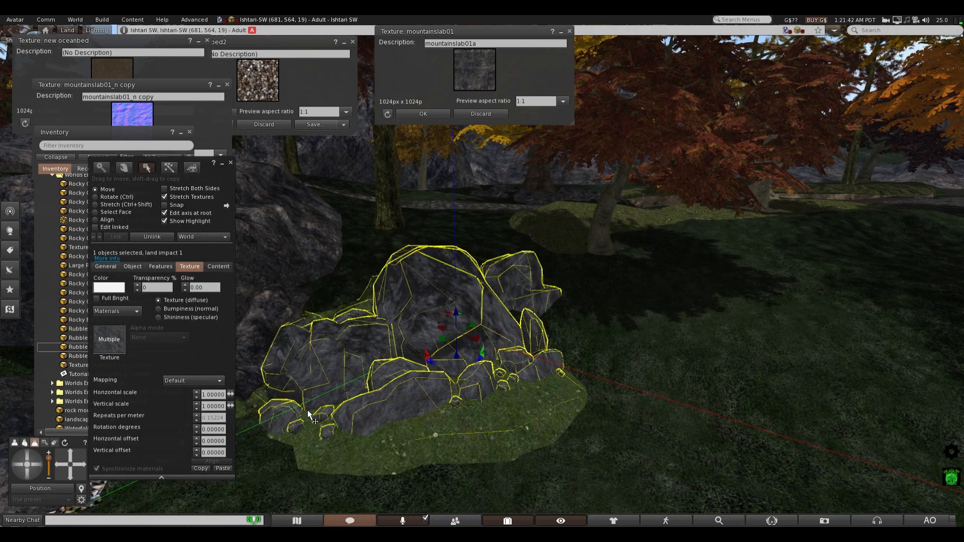
- Apply the g_riverbed2 texture to the mound's grass face and set its horizontal and vertical scale to 3
drag(255, 88, 706, 474)
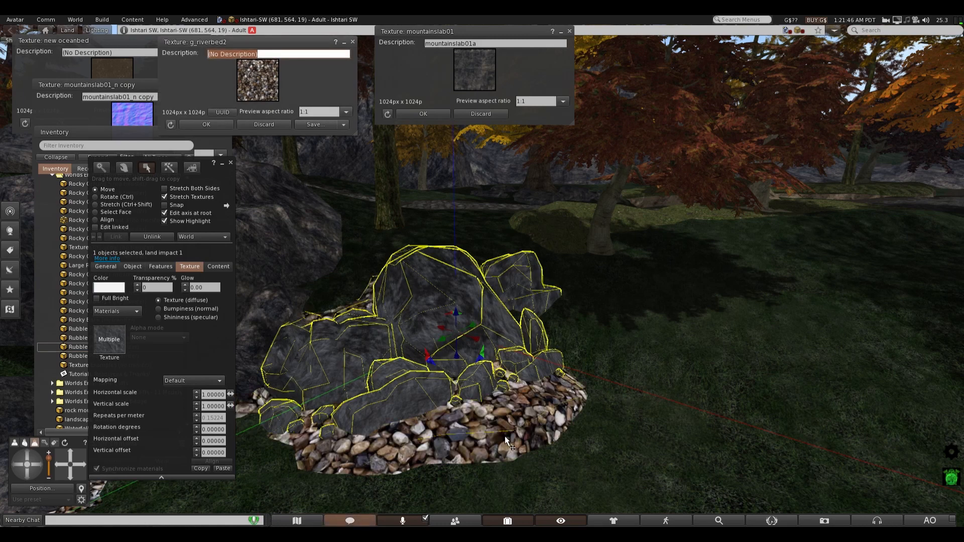
click(94, 213)
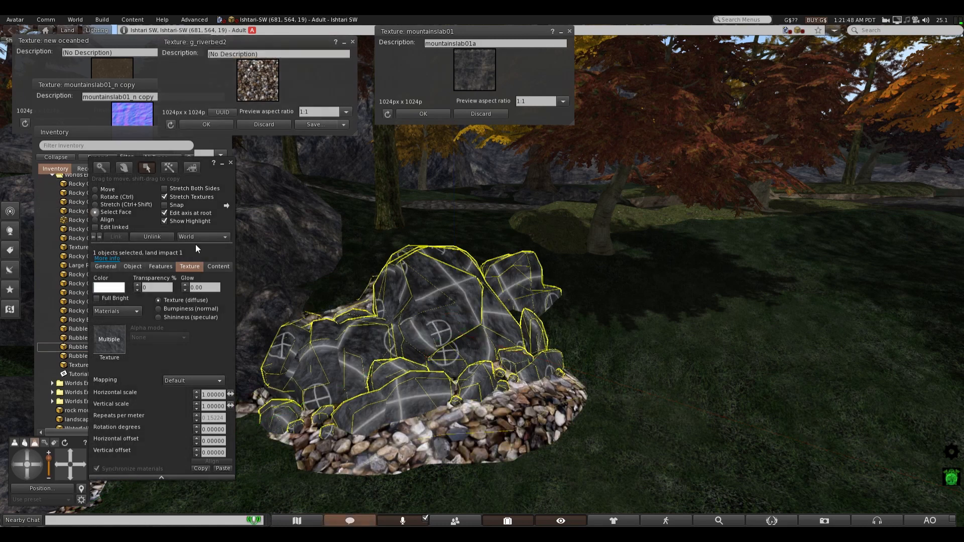
click(473, 455)
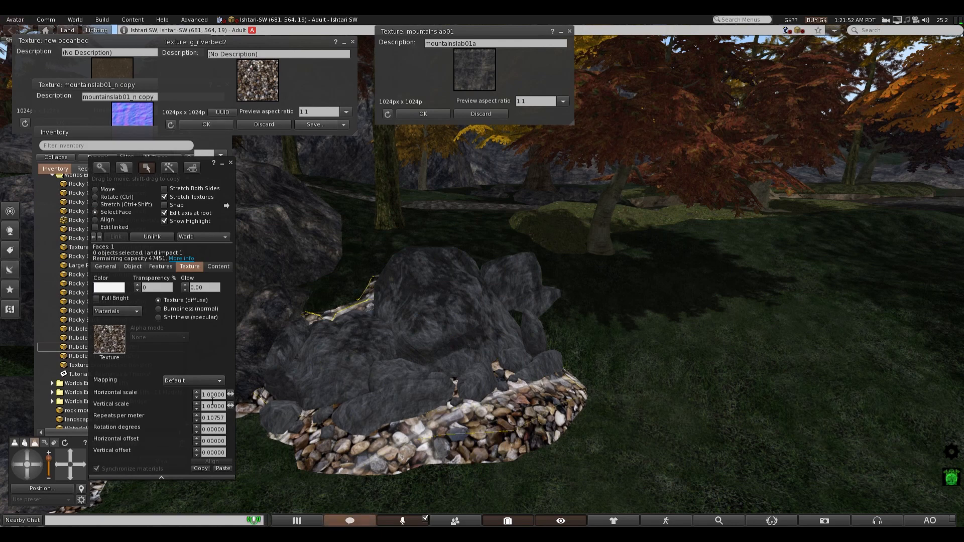
scroll(215, 396, up, 12)
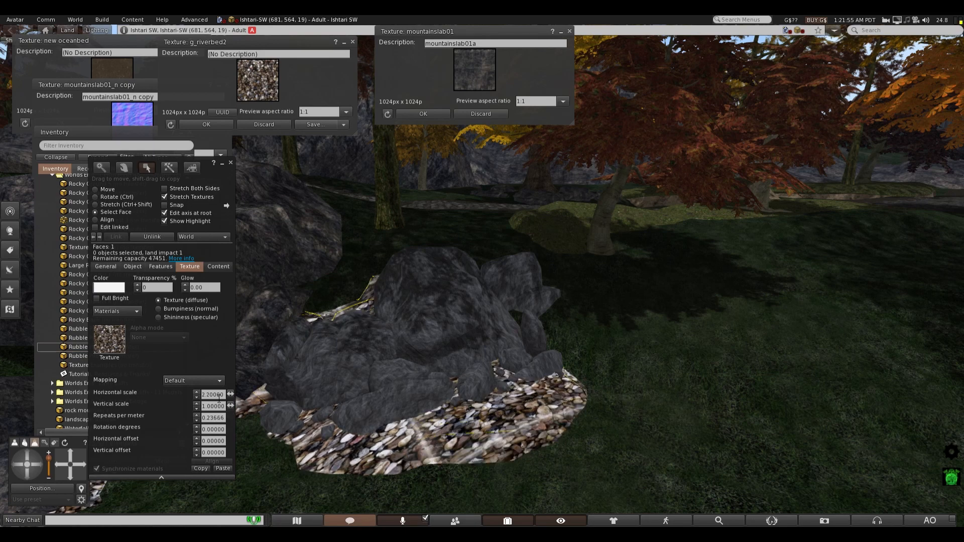
scroll(218, 397, up, 8)
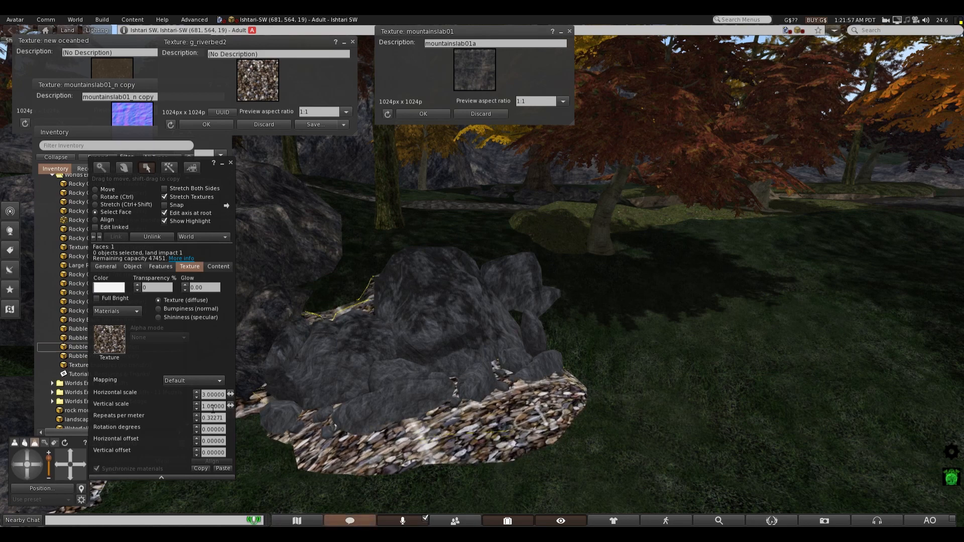
scroll(214, 407, up, 15)
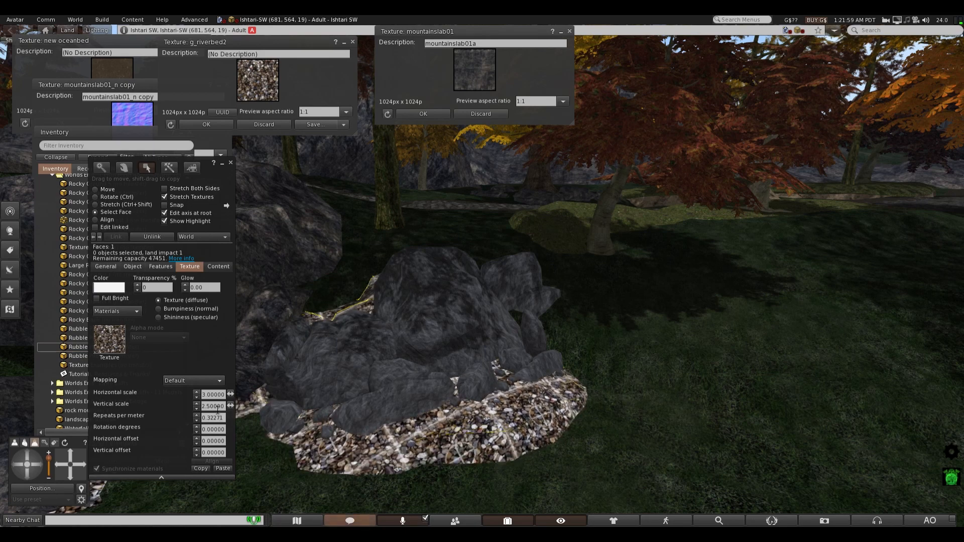
scroll(218, 406, up, 5)
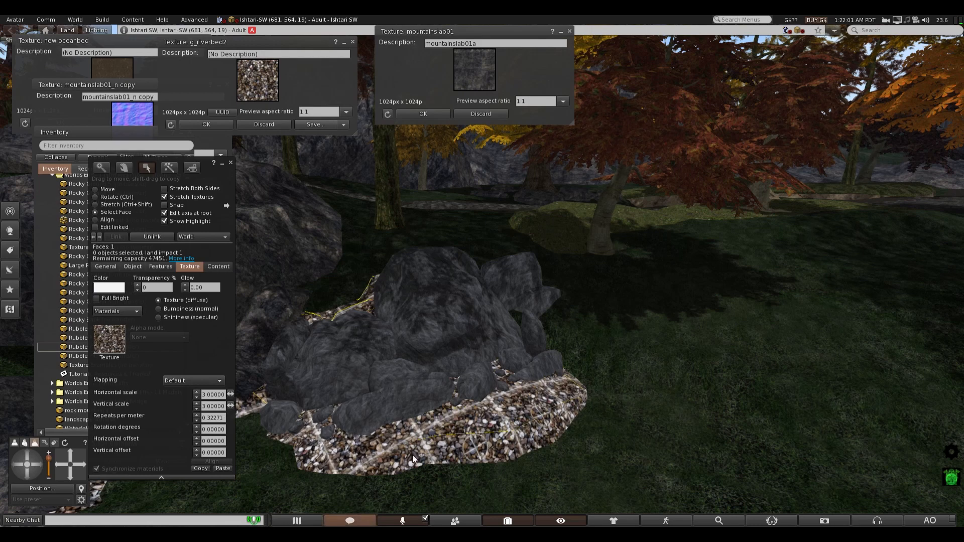
- Texture the mound's rocks with mountainslab01, add the mountainslab01_n copy normal map as bumpiness, and close the editor
scroll(449, 488, down, 4)
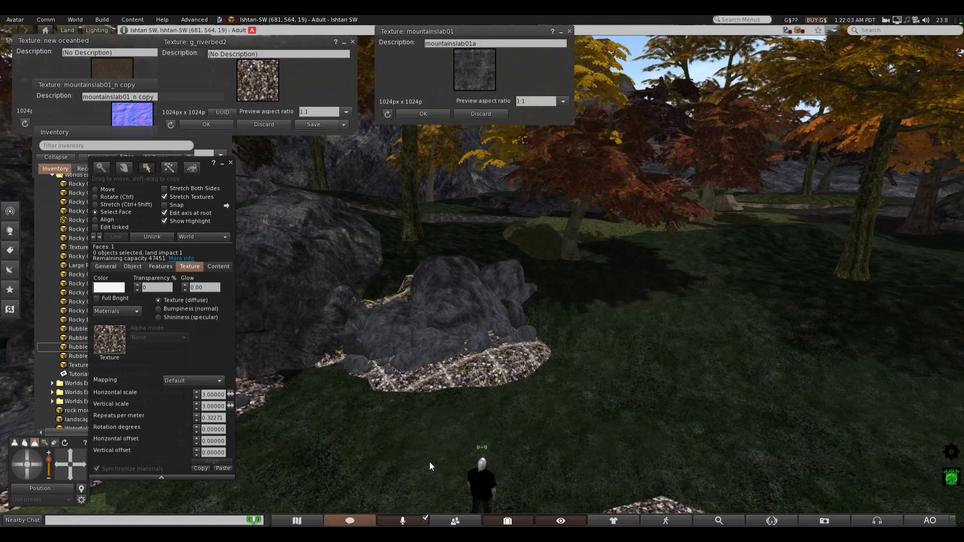
scroll(465, 303, up, 4)
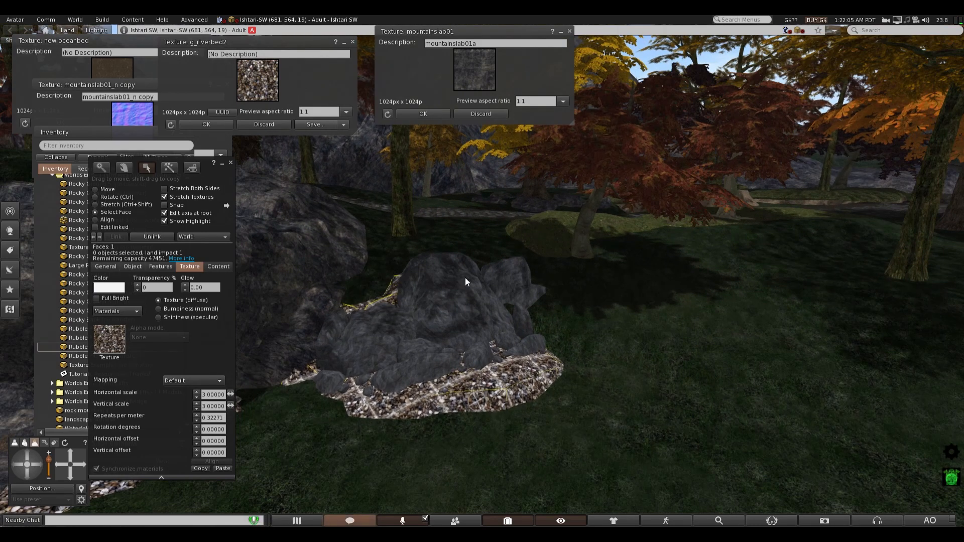
drag(470, 59, 440, 289)
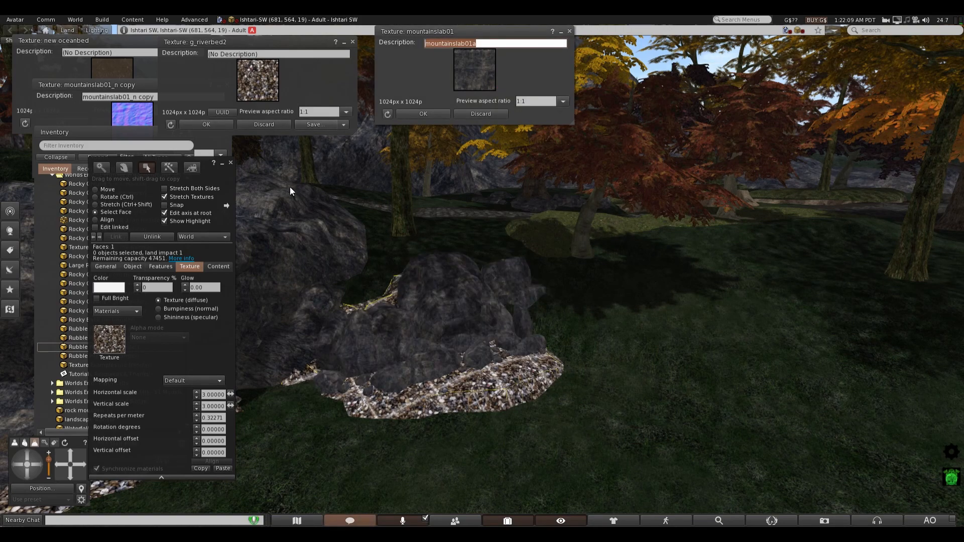
click(400, 329)
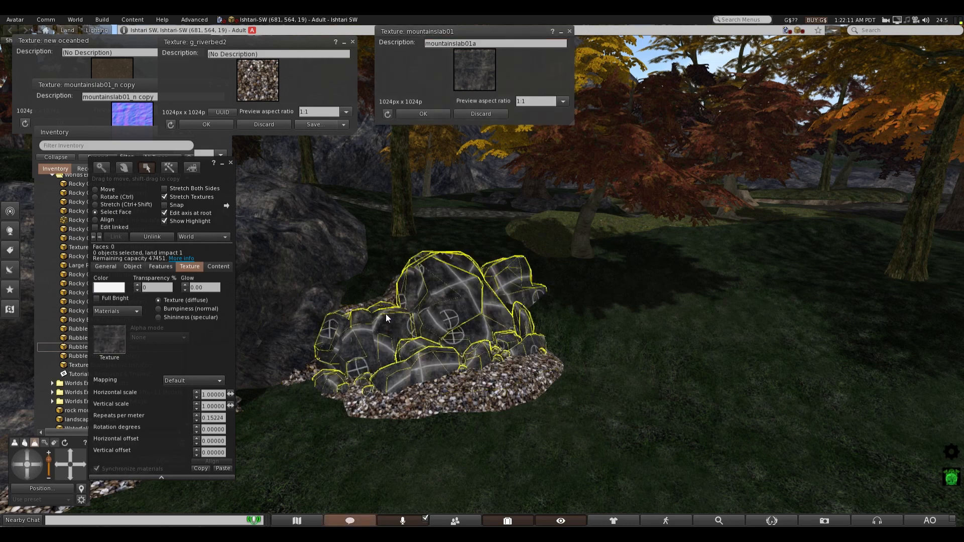
click(160, 309)
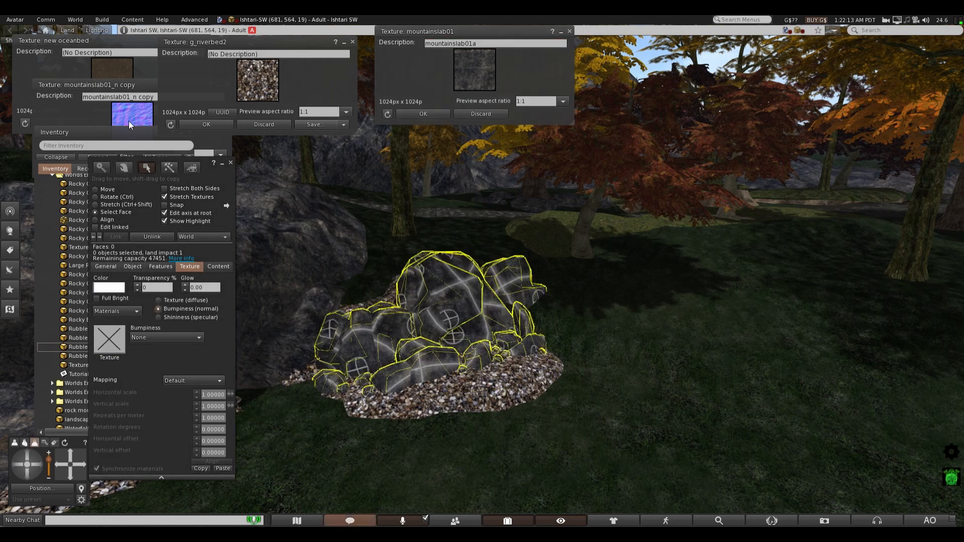
drag(128, 121, 109, 341)
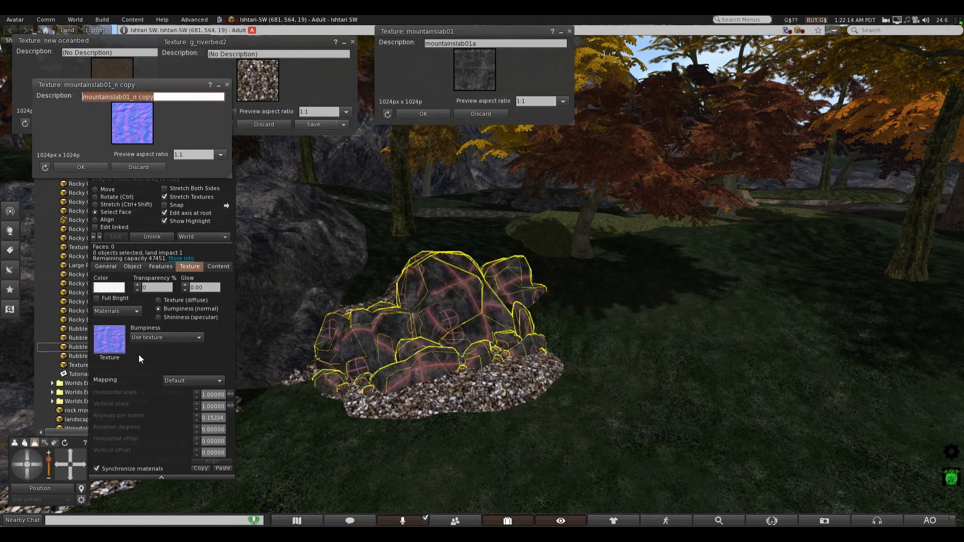
click(92, 472)
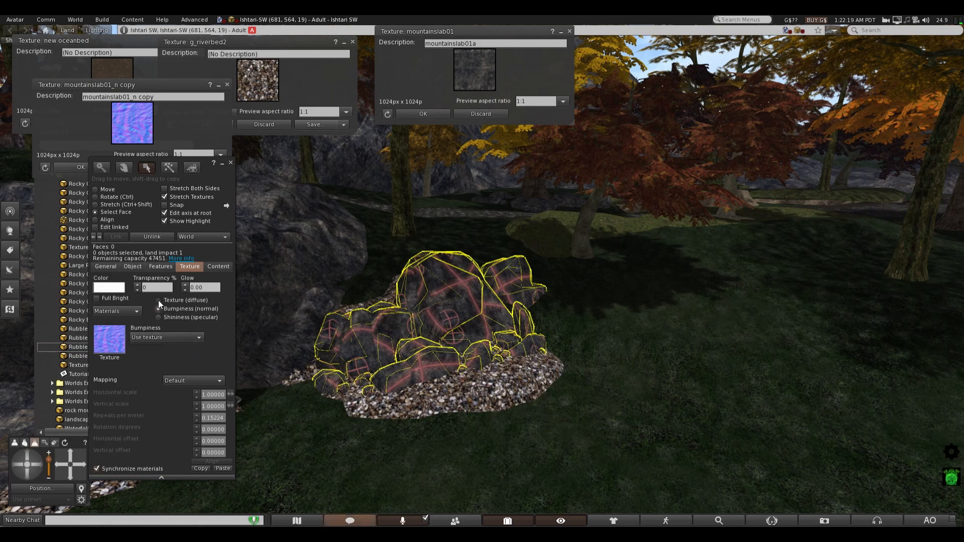
click(231, 162)
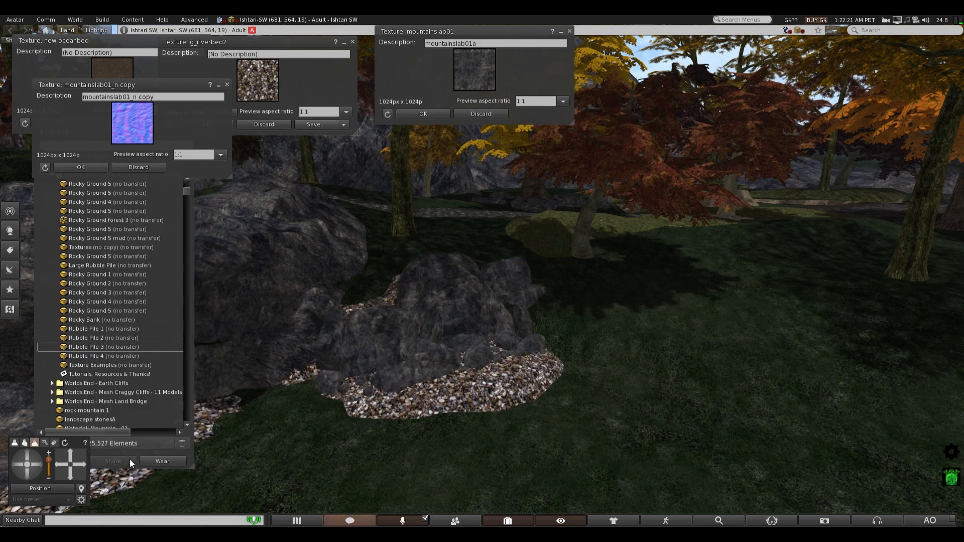
- Raise the terrain with a slightly larger bulldozer size to cover the exposed pebbles between the mound and the boulder
click(29, 457)
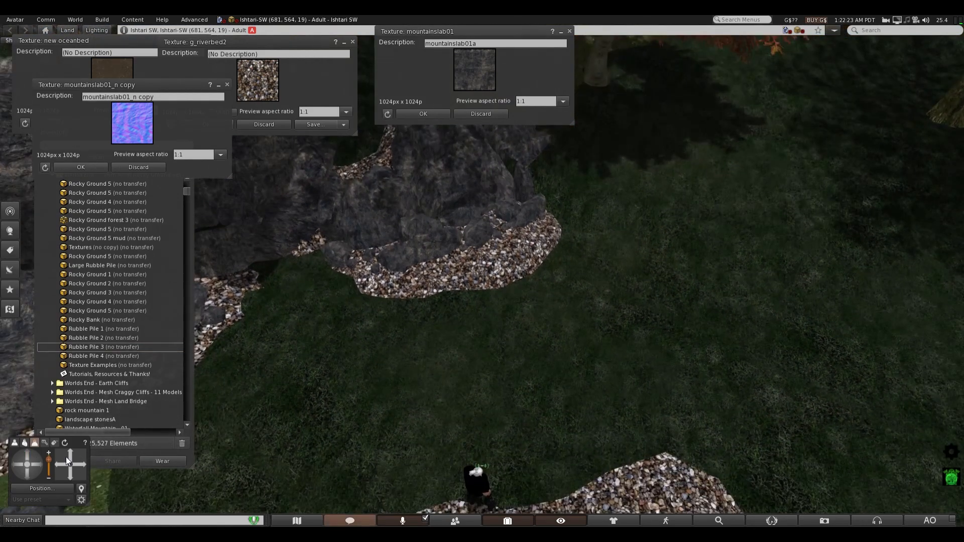
click(69, 454)
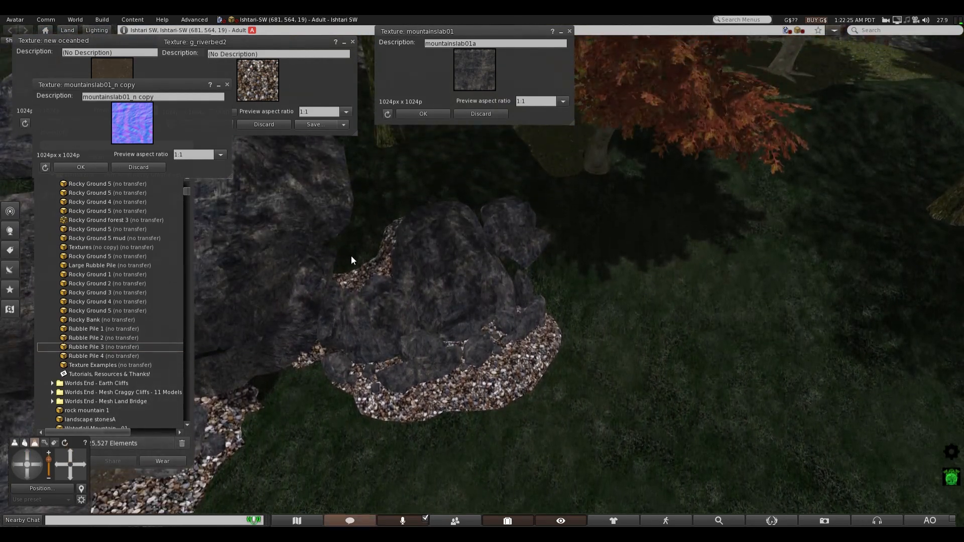
right_click(368, 210)
click(378, 242)
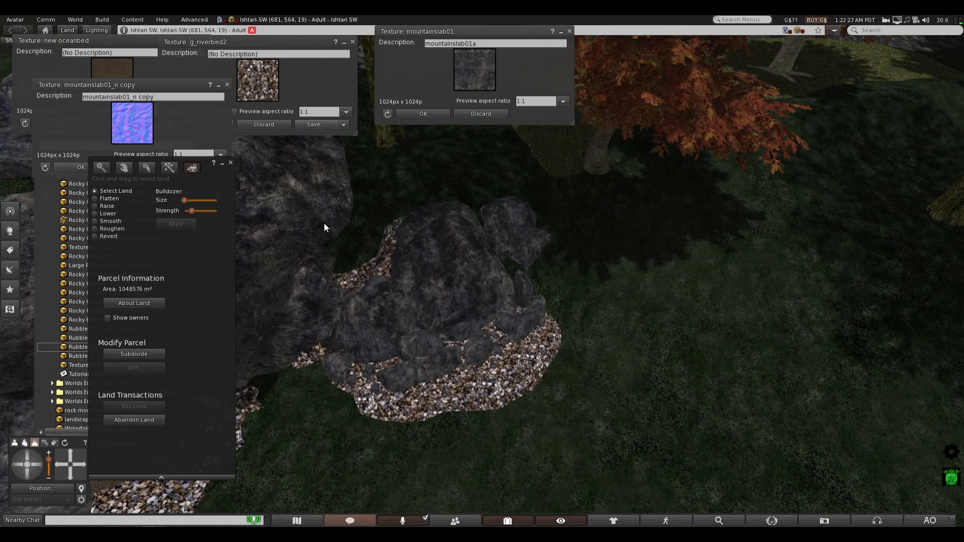
click(93, 206)
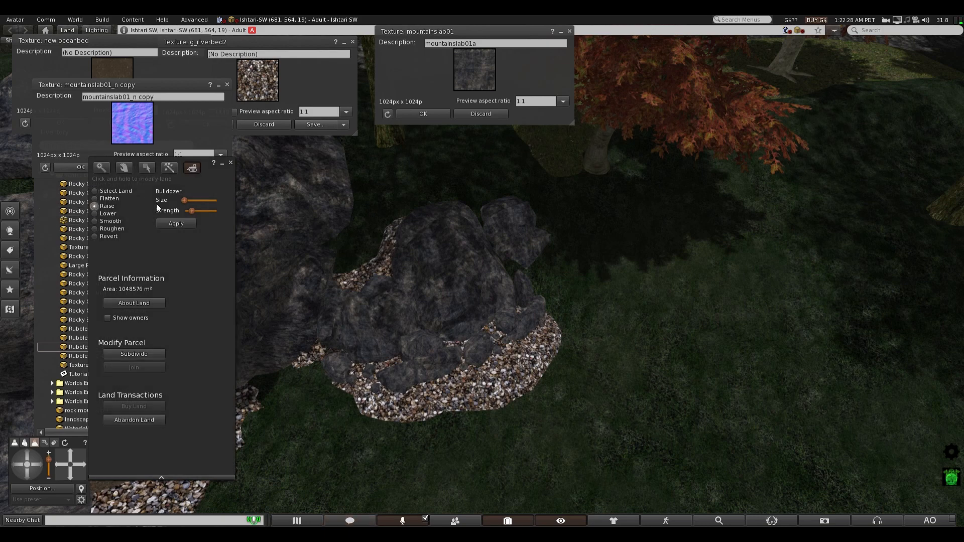
click(191, 201)
click(382, 271)
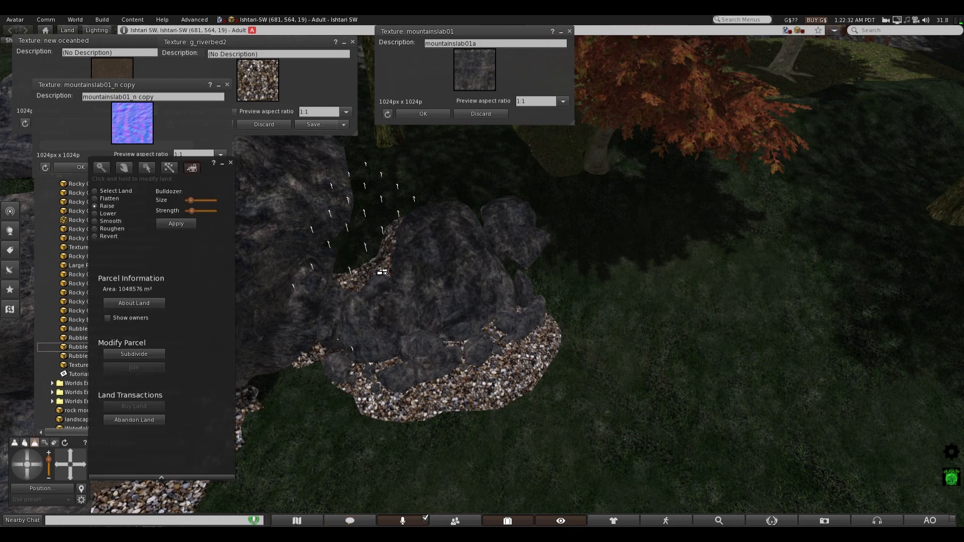
mouse_move(390, 269)
mouse_down()
mouse_move(420, 219)
mouse_move(388, 276)
mouse_move(354, 301)
mouse_move(388, 287)
mouse_move(394, 327)
mouse_move(409, 288)
mouse_move(397, 278)
mouse_move(387, 294)
mouse_up()
mouse_move(381, 299)
mouse_down()
mouse_move(353, 315)
mouse_move(376, 312)
mouse_move(397, 290)
mouse_move(407, 295)
mouse_move(407, 281)
mouse_move(424, 285)
mouse_up()
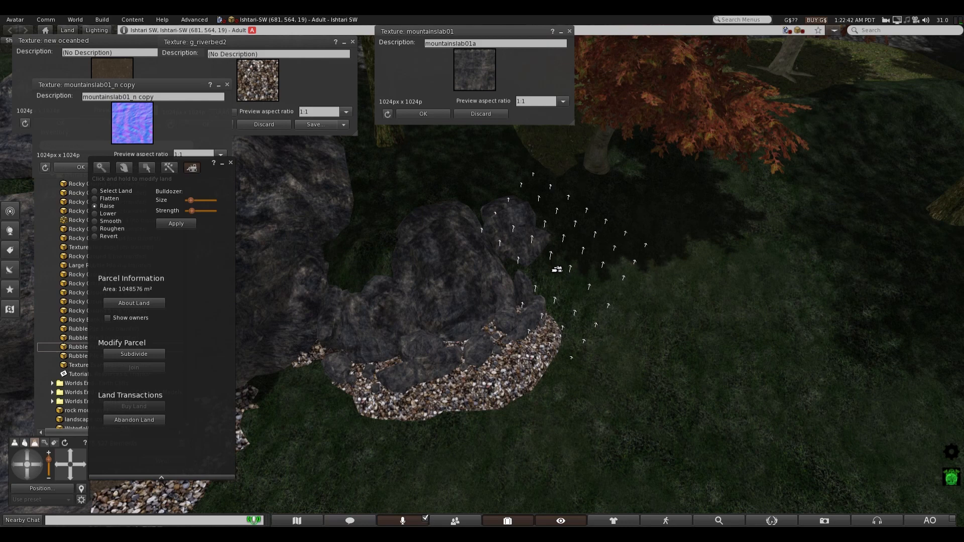
- Lower the terrain around the back of the mound to expose more of its rocks, and close terrain editing
click(98, 215)
mouse_move(504, 259)
mouse_down()
mouse_move(545, 303)
mouse_move(522, 263)
mouse_move(477, 232)
mouse_move(417, 302)
mouse_up()
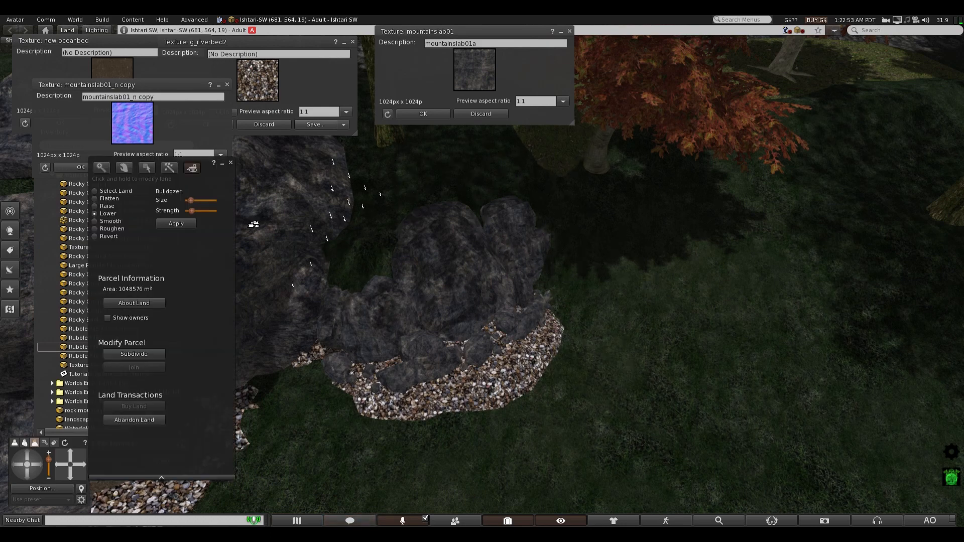
drag(503, 231, 486, 232)
click(231, 162)
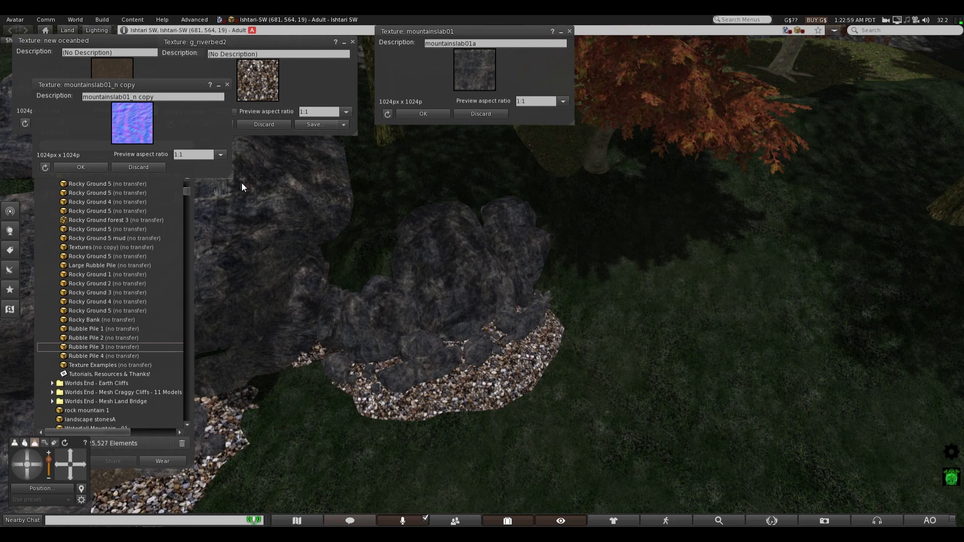
- Apply the g_riverbed2 texture to the grass face of the rocky ground piece beside the riverbed
click(76, 462)
click(33, 462)
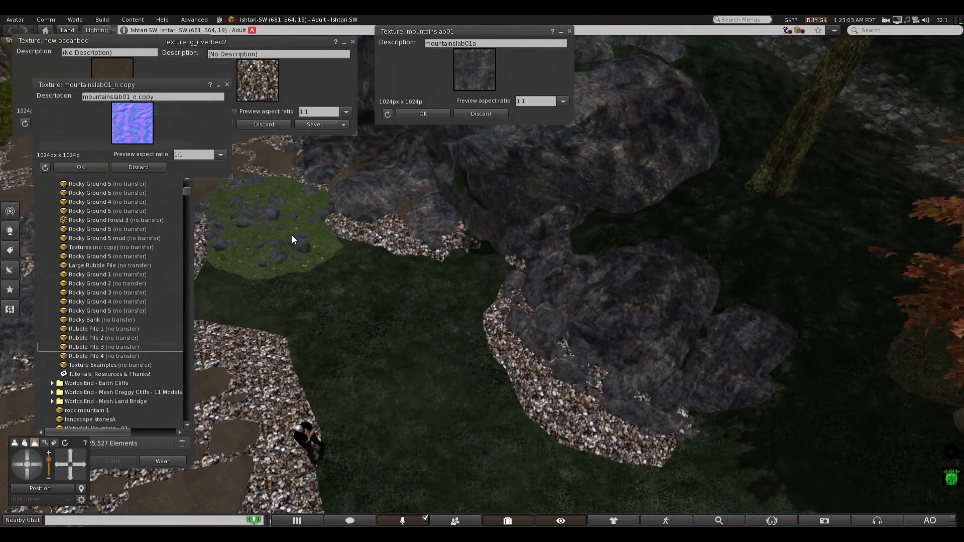
click(267, 90)
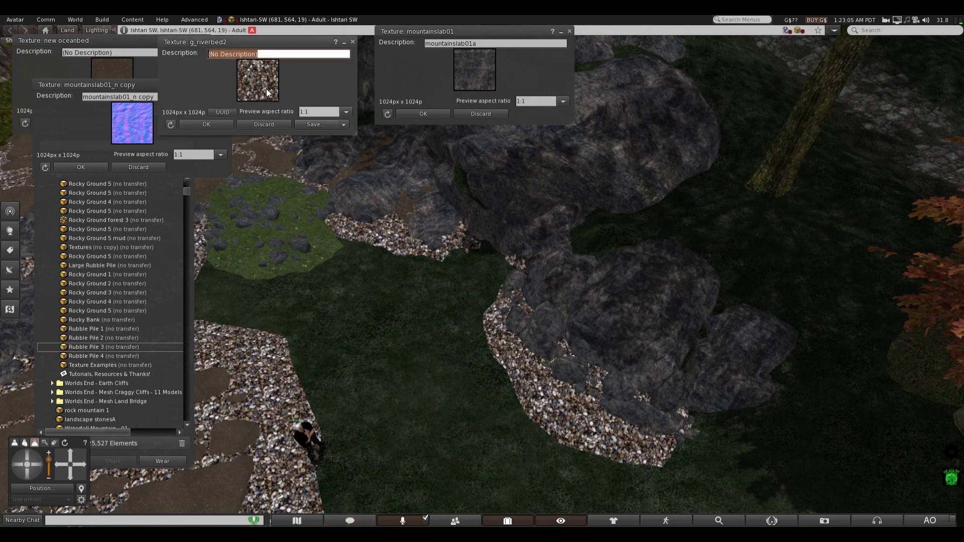
drag(308, 232, 309, 227)
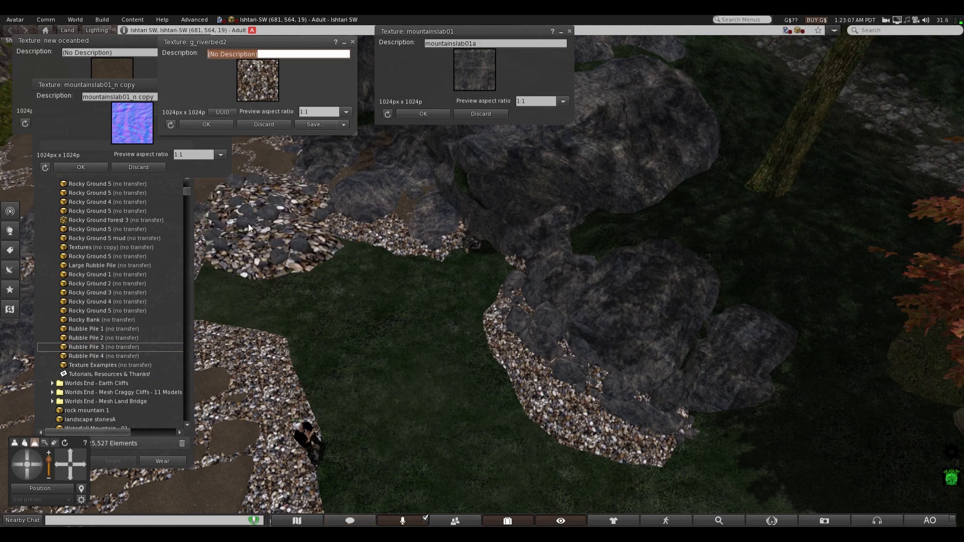
- Edit the rocky ground piece's pebble face and set its texture's horizontal and vertical scale to 2.5
right_click(322, 240)
click(340, 258)
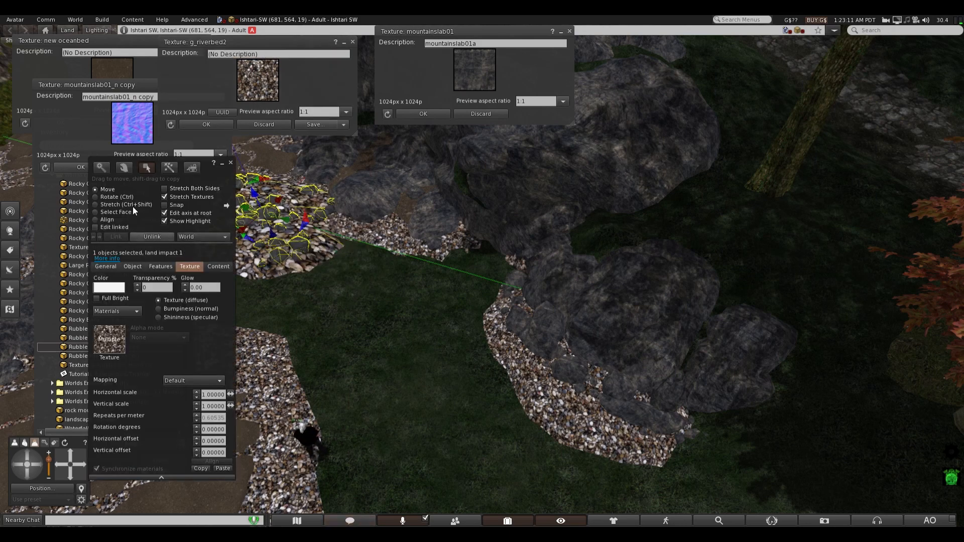
click(95, 212)
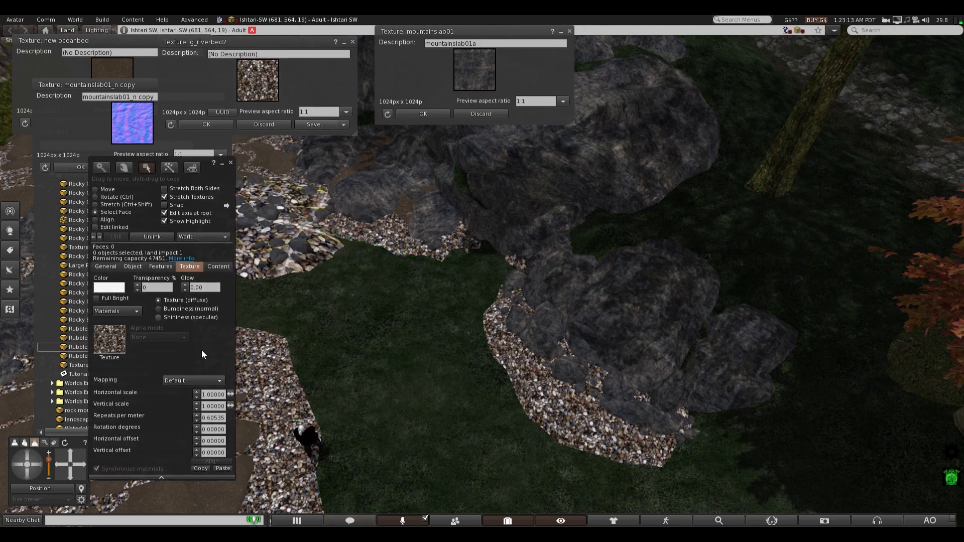
scroll(222, 395, up, 11)
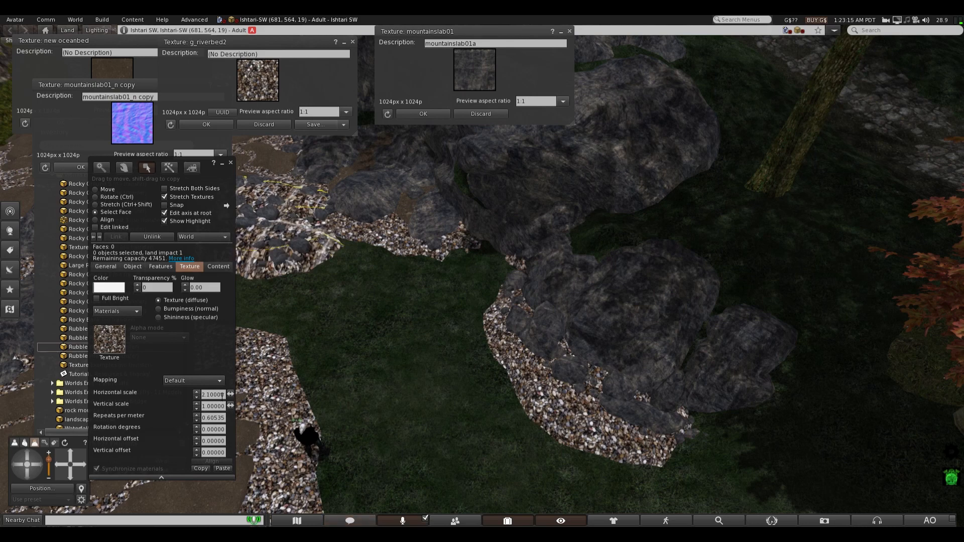
scroll(222, 395, up, 9)
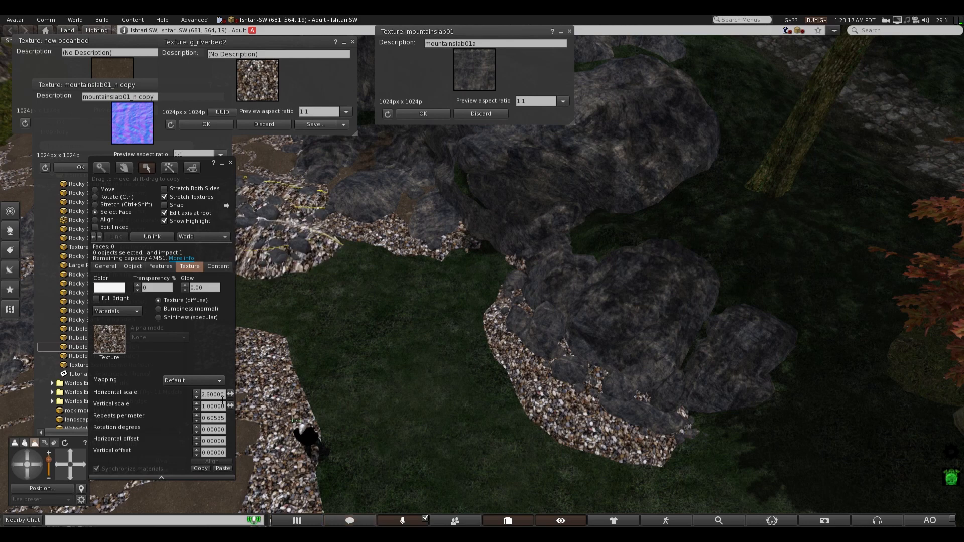
scroll(222, 406, up, 11)
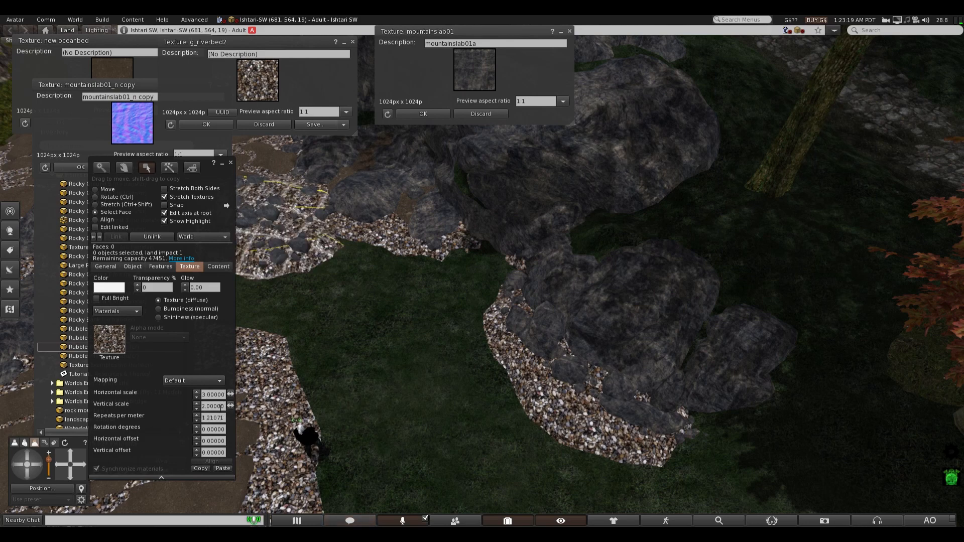
scroll(222, 406, up, 10)
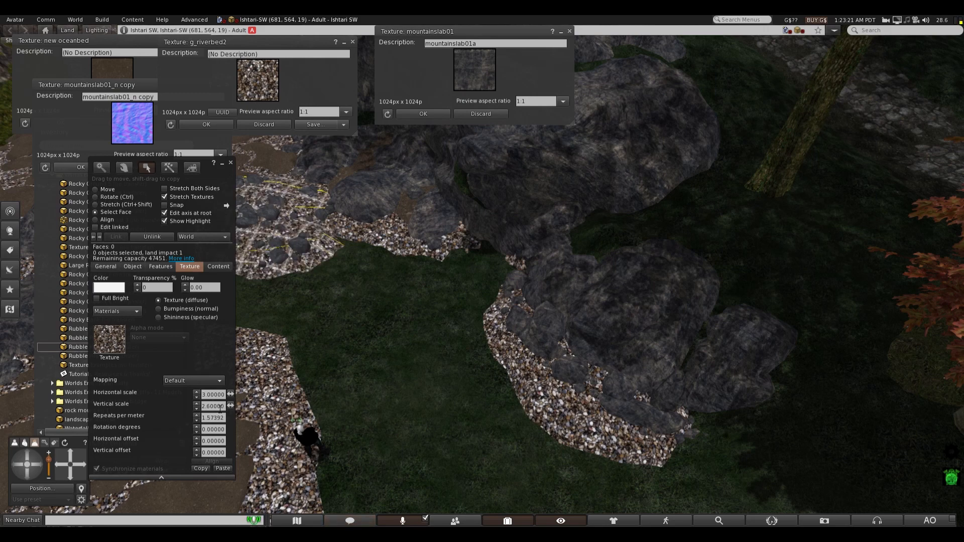
scroll(220, 409, up, 1)
scroll(220, 409, down, 2)
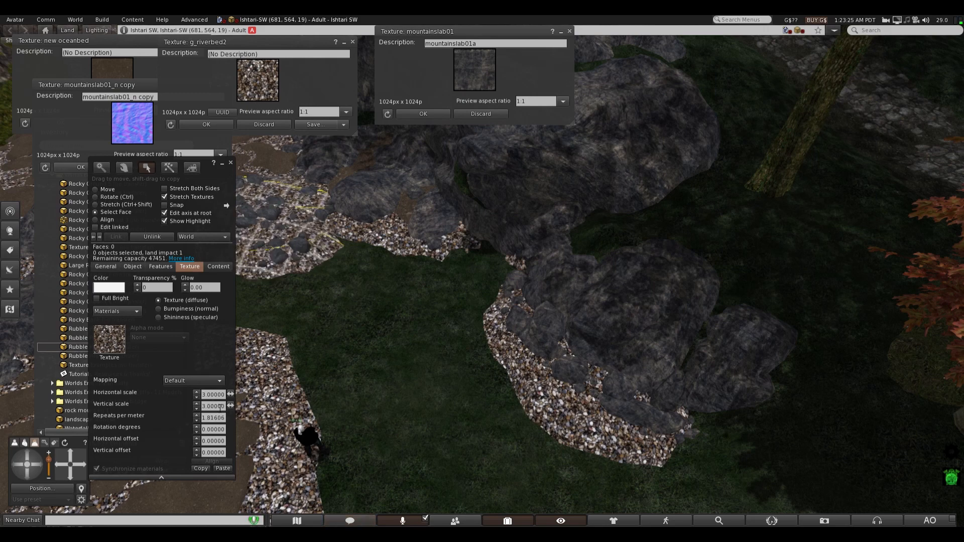
scroll(222, 407, down, 4)
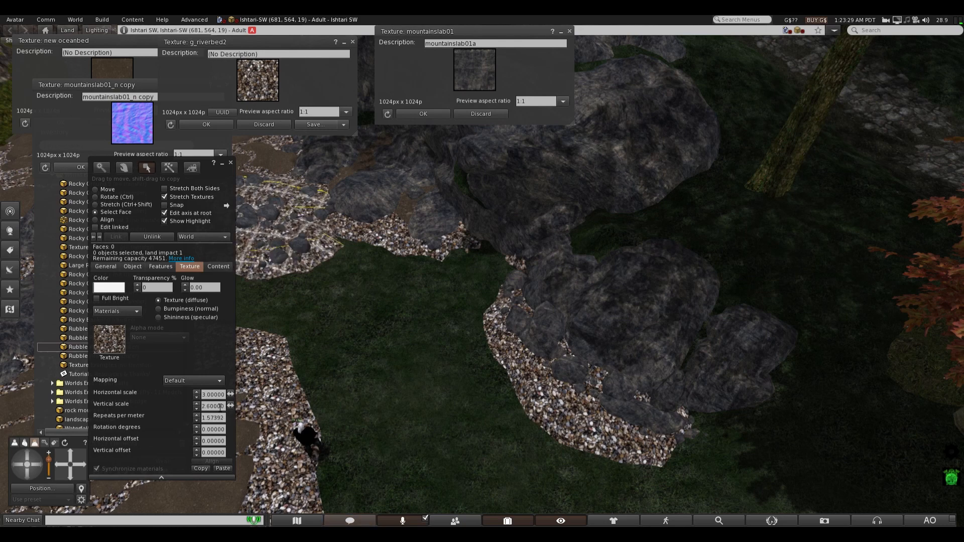
scroll(221, 398, down, 5)
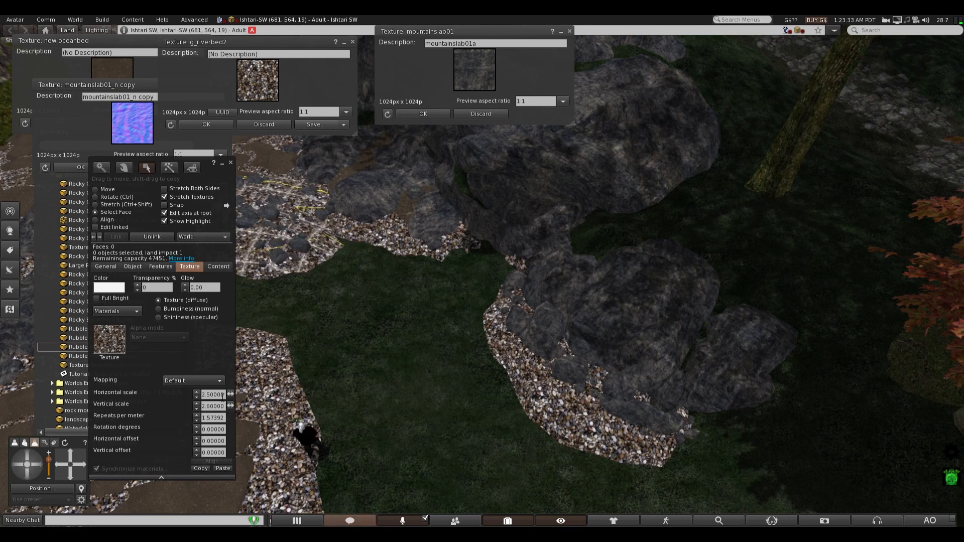
scroll(223, 406, down, 1)
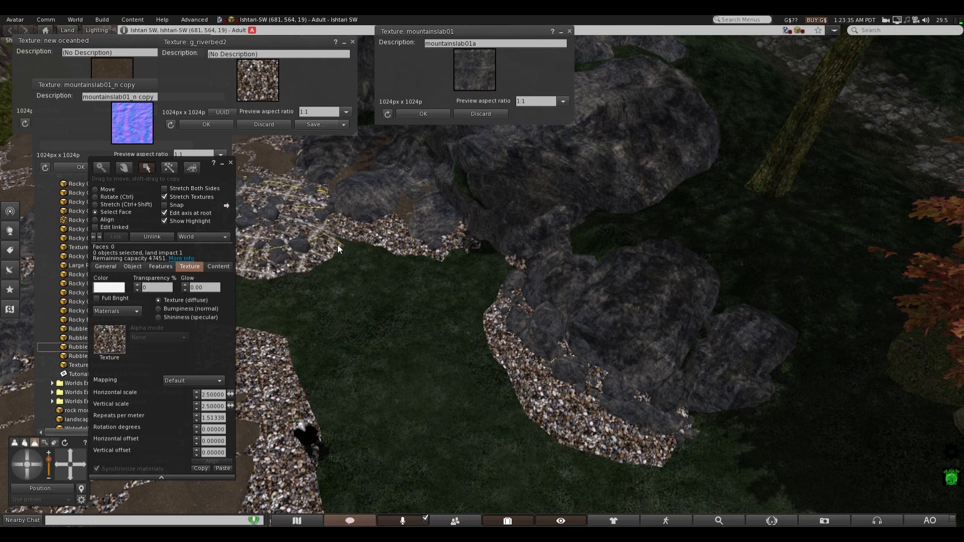
- Texture the piece's rock face with mountainslab01 and add the mountainslab01_n copy normal map as its bumpiness
click(301, 248)
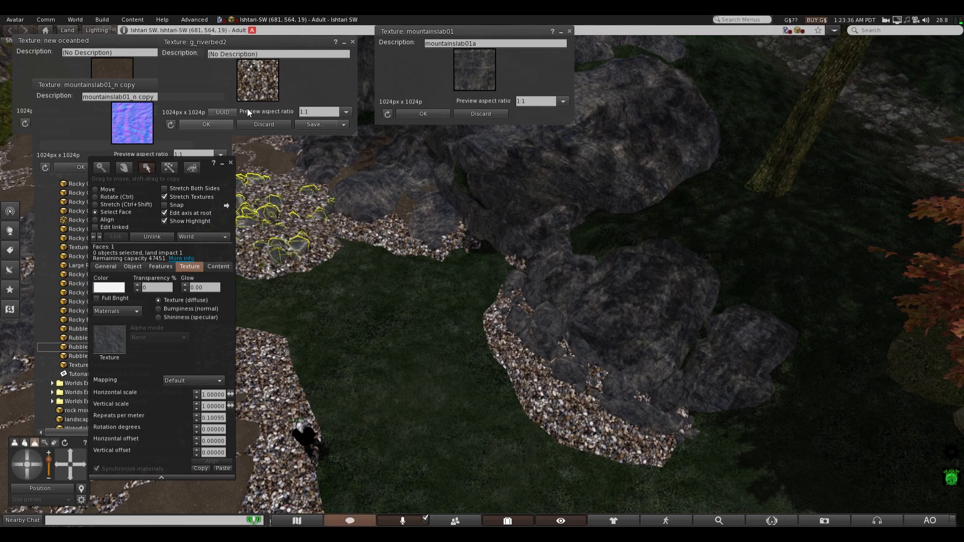
drag(469, 75, 172, 315)
drag(111, 347, 111, 347)
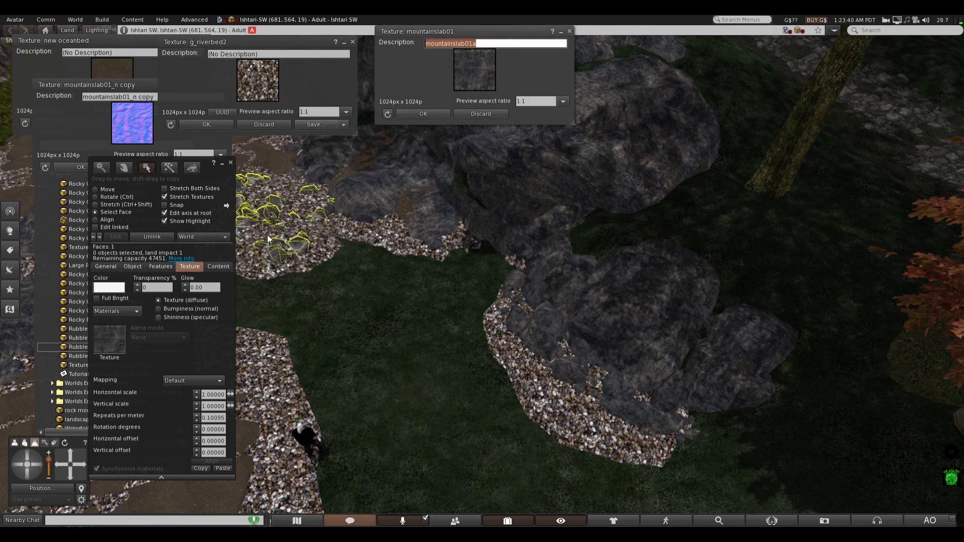
click(159, 309)
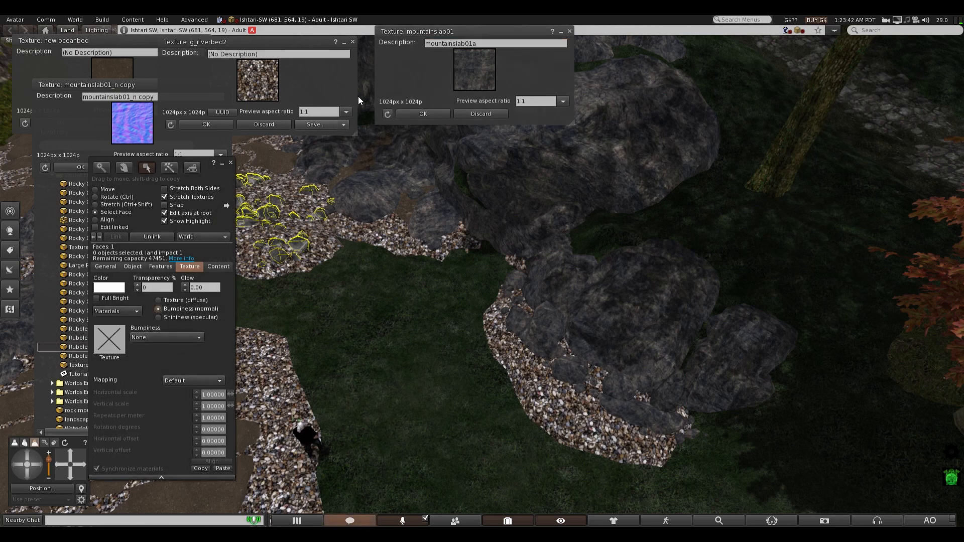
drag(132, 123, 123, 346)
click(159, 300)
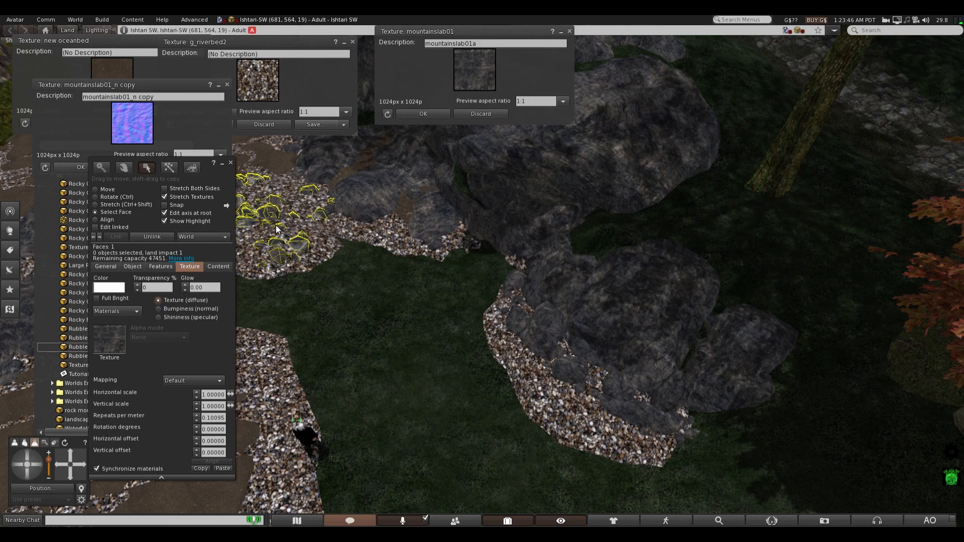
- Place a copy of the rocky ground piece at the foot of the large boulder, bridging the pebble patches, and close the editor
click(95, 189)
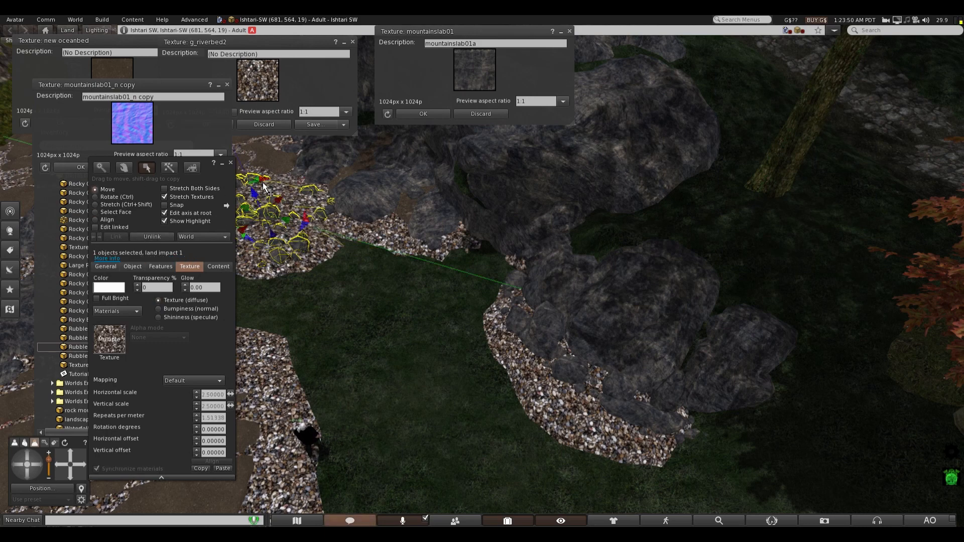
drag(265, 190, 486, 254)
click(248, 192)
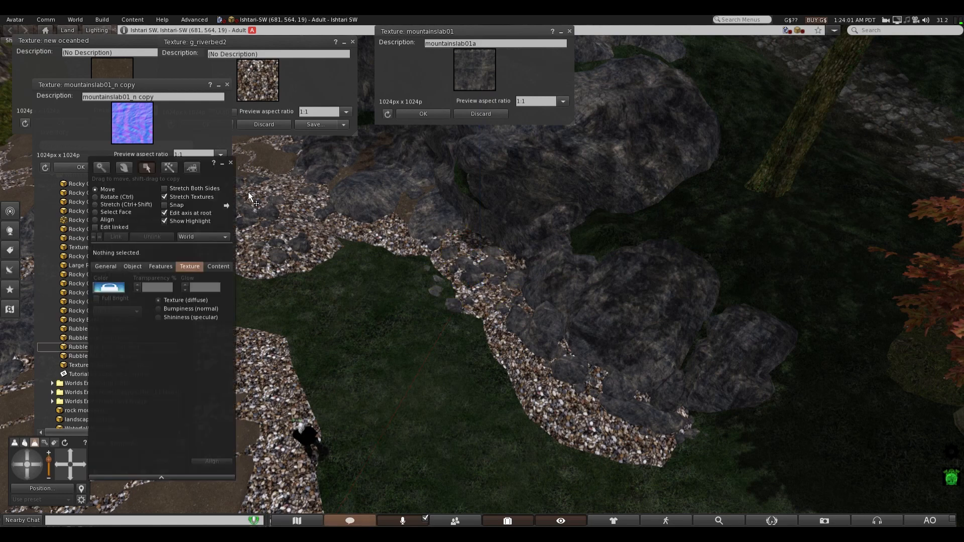
click(230, 163)
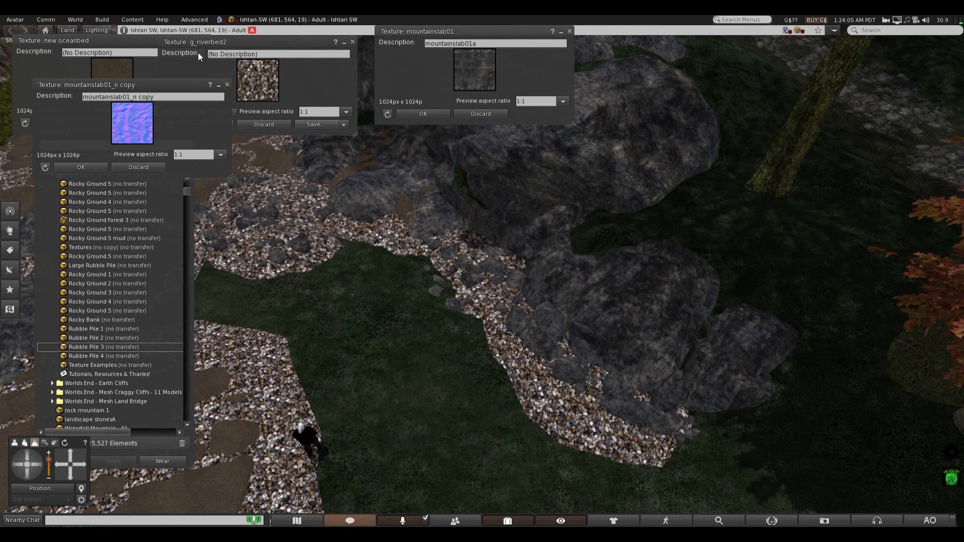
- Minimize the four open texture previews and move the inventory window clear of the riverbed
click(219, 85)
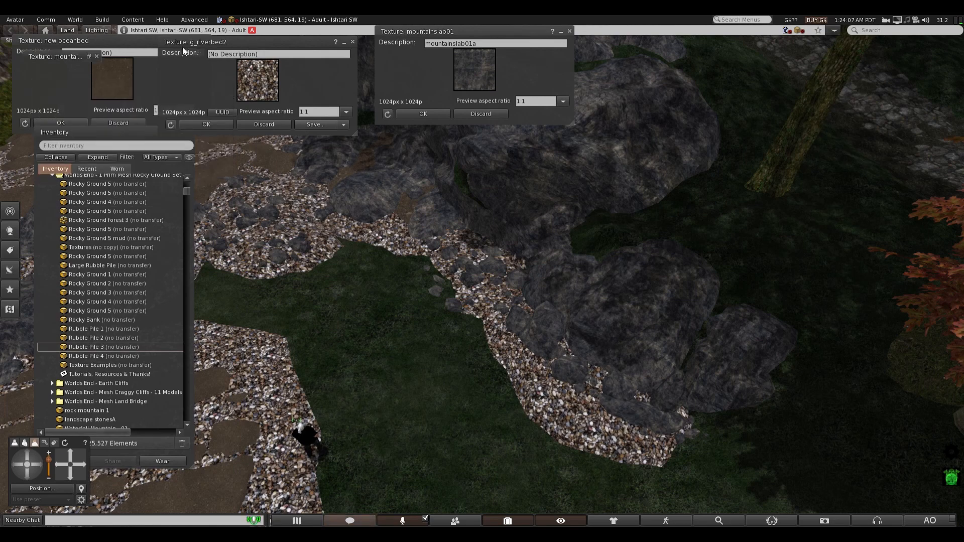
click(345, 43)
click(561, 32)
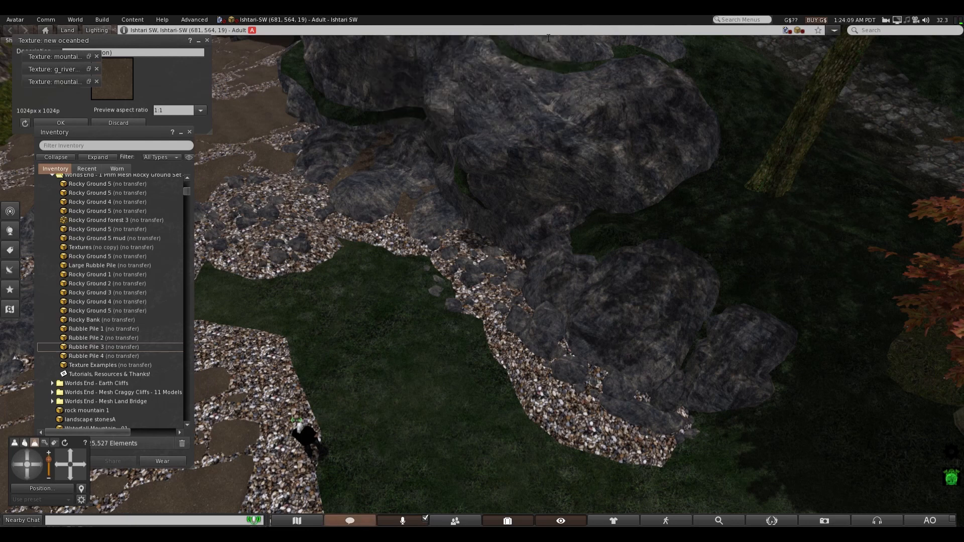
click(200, 40)
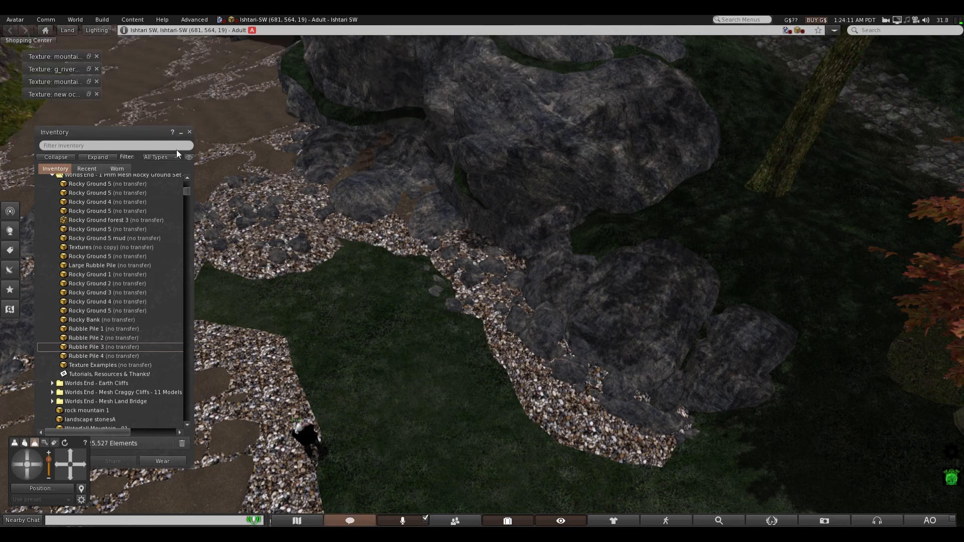
drag(143, 129, 788, 79)
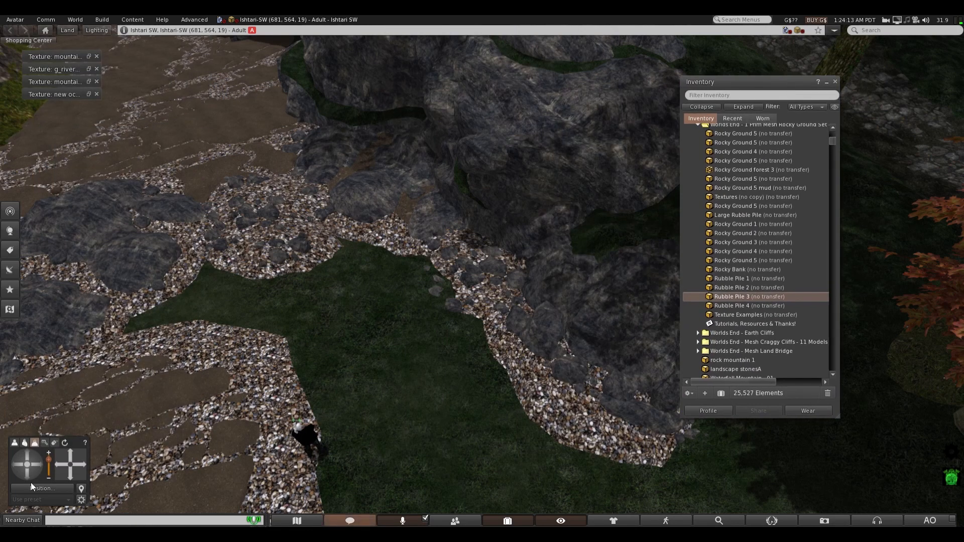
- Toggle water rendering repeatedly from a wide view to examine how the rocks and pebbles meet the river, ending with the water hidden
drag(28, 477, 28, 476)
scroll(207, 397, down, 5)
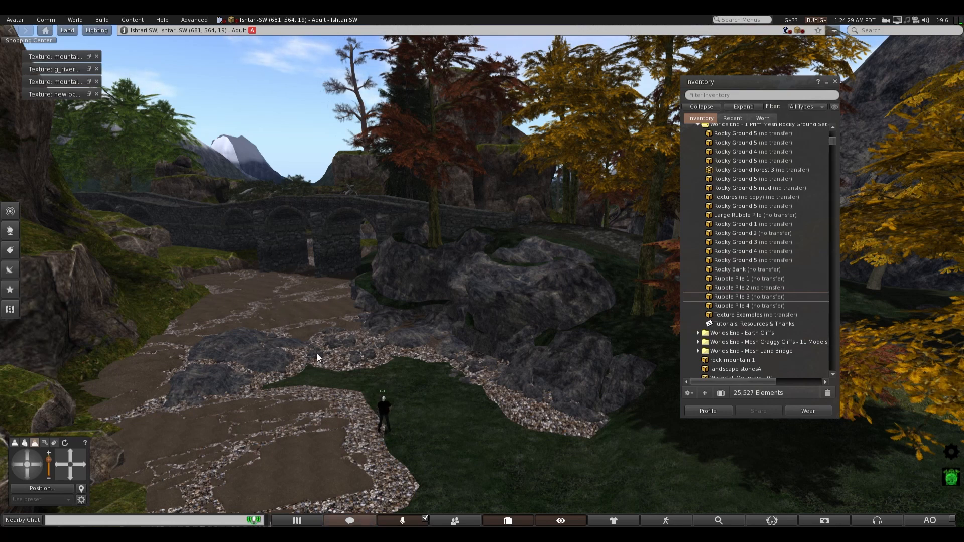
scroll(375, 399, down, 4)
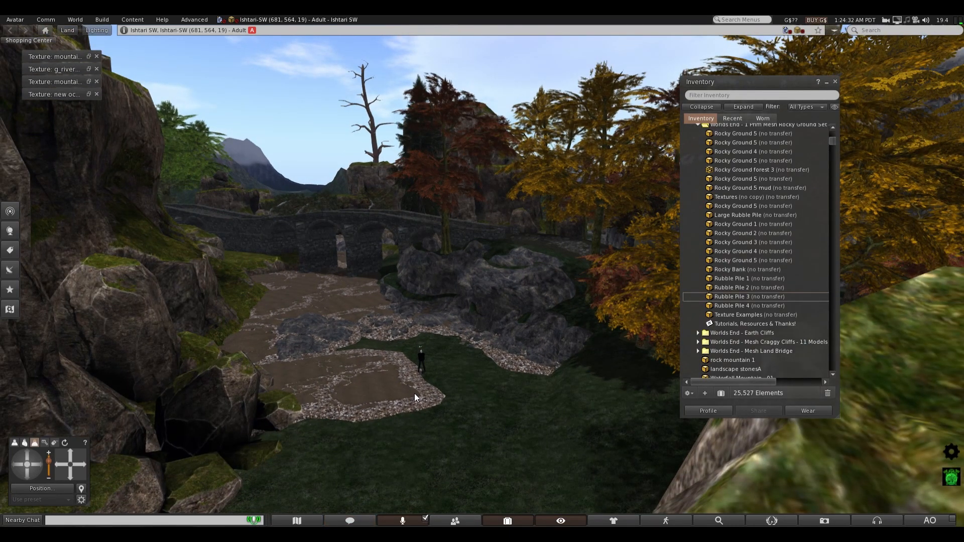
key(ctrl+alt+shift+7)
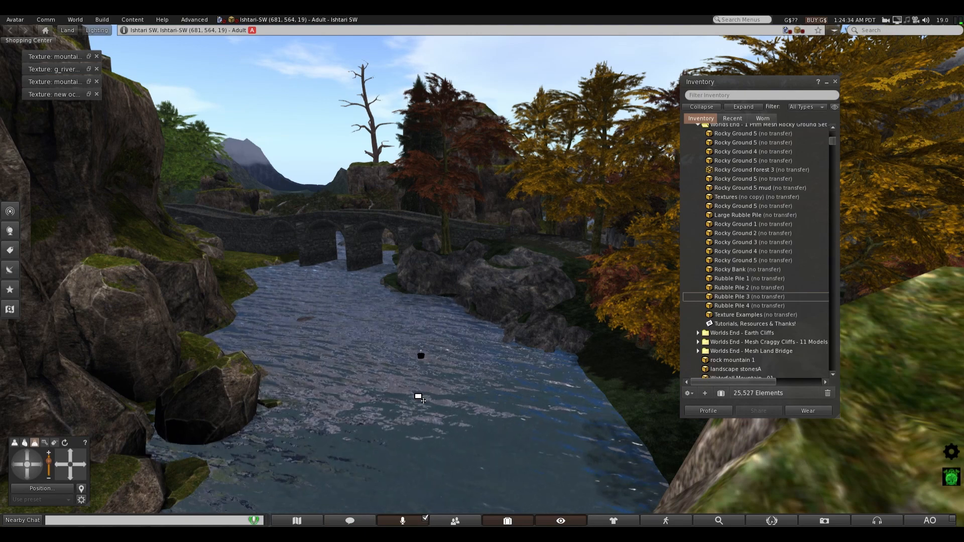
key(ctrl+alt+shift+7)
key(ctrl+alt+shift+7)
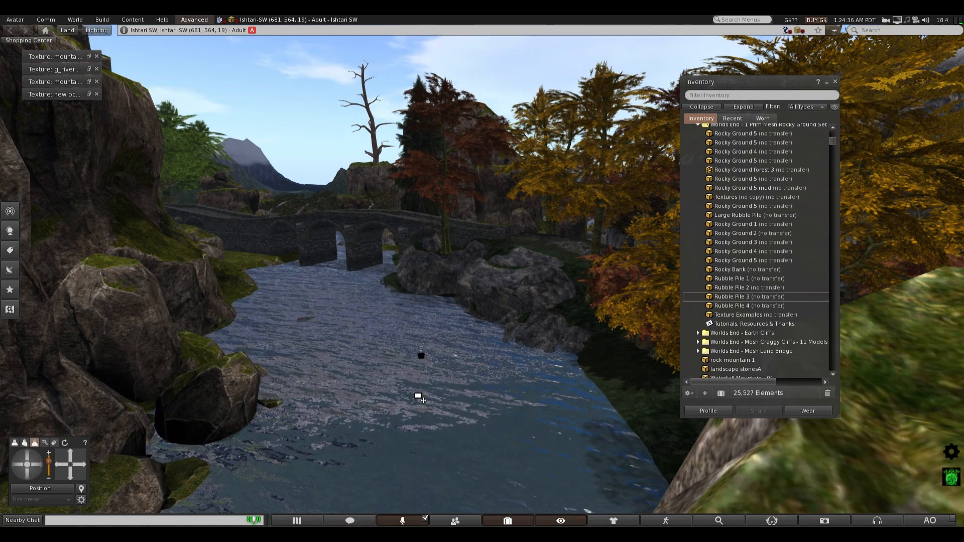
key(ctrl+alt+shift+7)
key(ctrl+alt+shift+7)
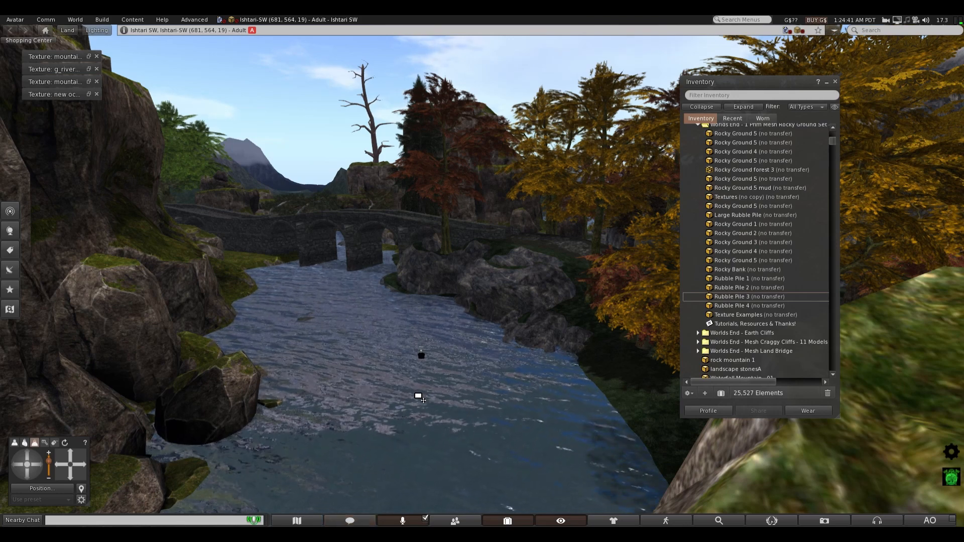
key(ctrl+alt+shift+7)
key(ctrl+alt+shift+7)
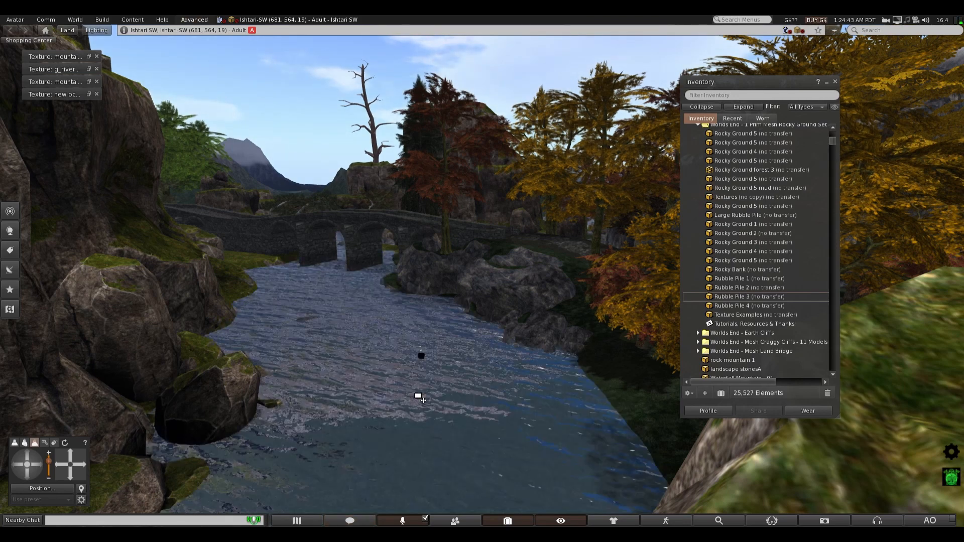
key(ctrl+alt+shift+7)
key(ctrl+alt+shift+7)
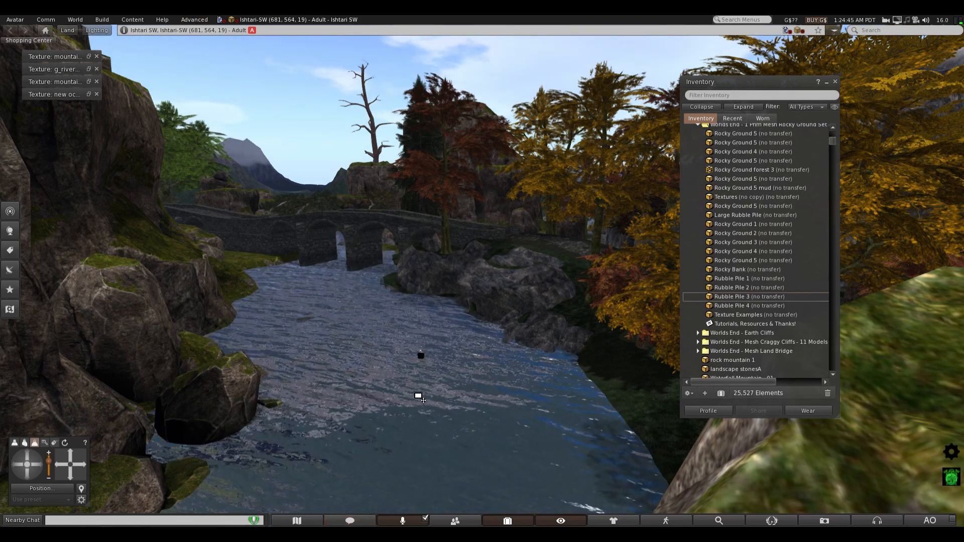
key(ctrl+alt+shift+7)
key(ctrl+alt+shift+7)
key(ctrl+alt+shift+7)
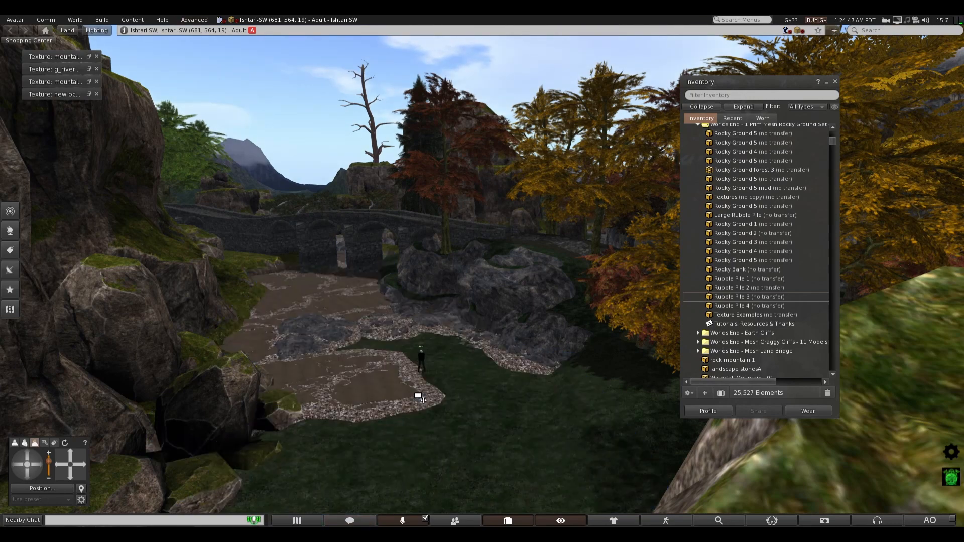
key(ctrl+alt+shift+7)
key(ctrl+alt+shift+7)
key(ctrl+alt+shift+7)
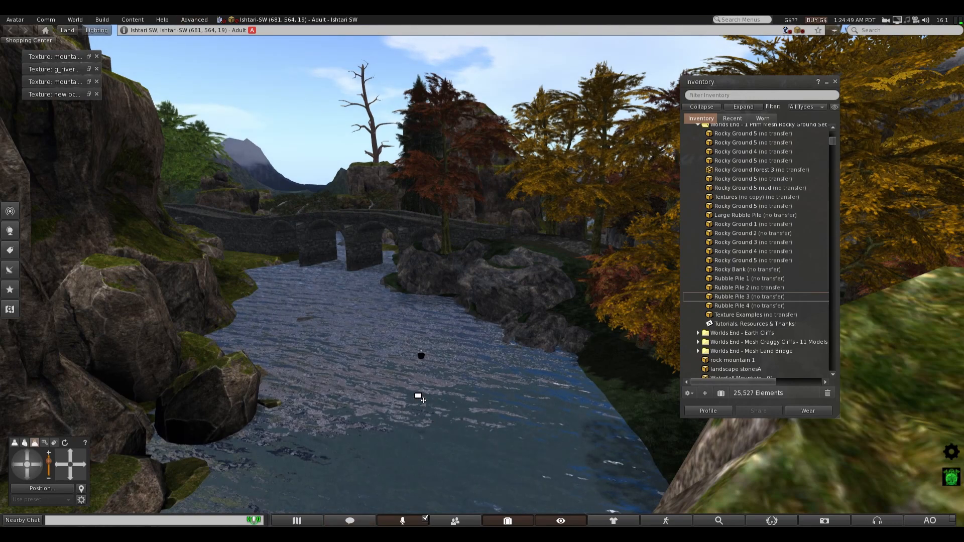
key(ctrl+alt+shift+7)
key(ctrl+alt+shift+7)
key(ctrl+alt+shift+7)
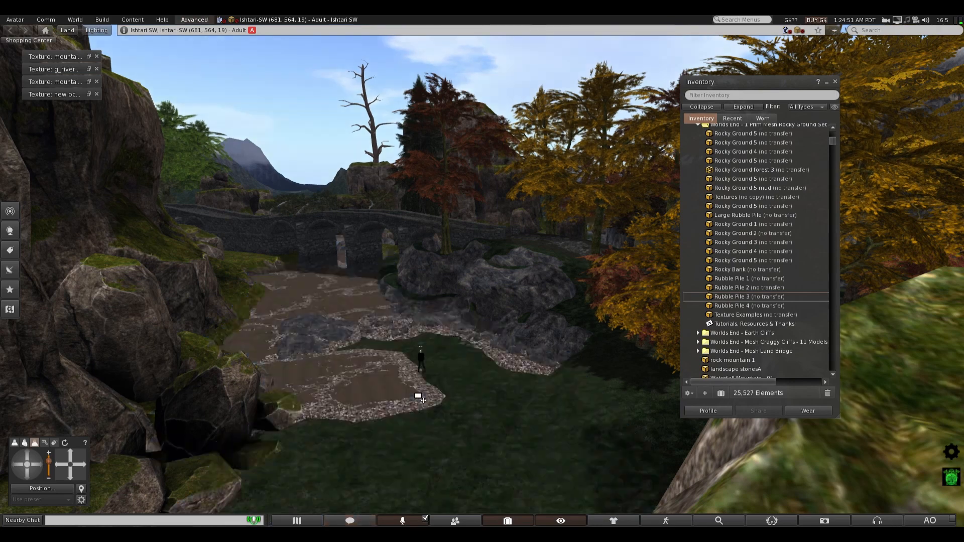
key(ctrl+alt+shift+7)
key(ctrl+alt+shift+7)
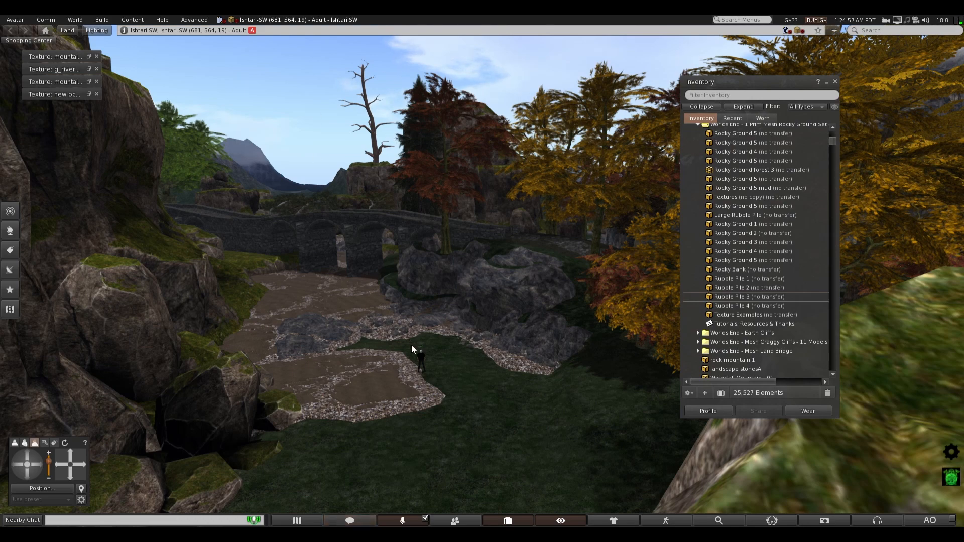
- Open terrain editing and use the Lower bulldozer on the riverbed edge between the stone bridge and the large grey boulder
right_click(447, 355)
click(456, 390)
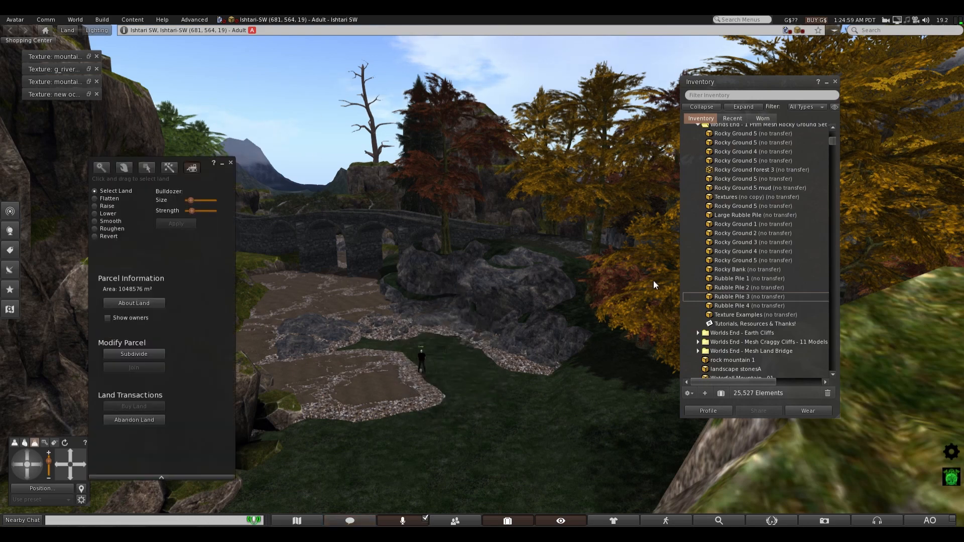
click(95, 213)
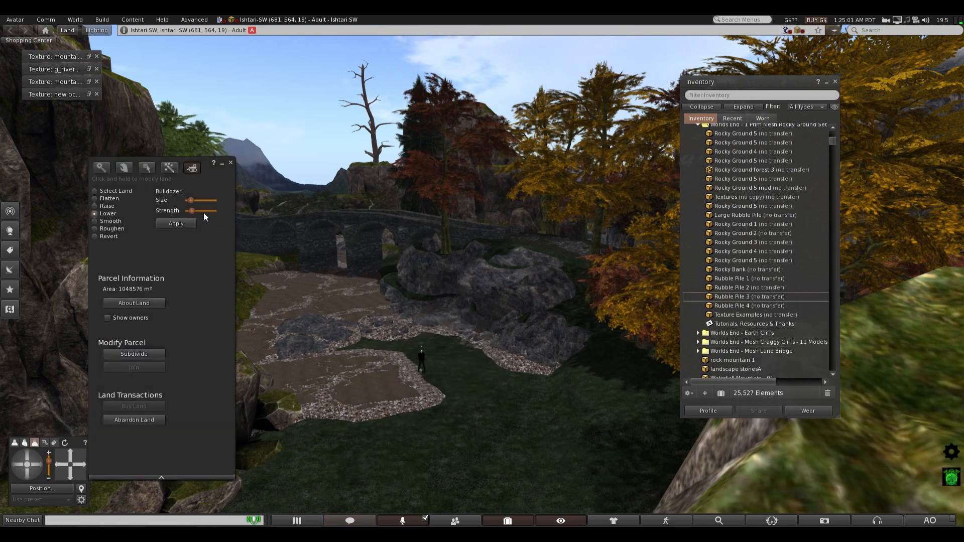
click(368, 325)
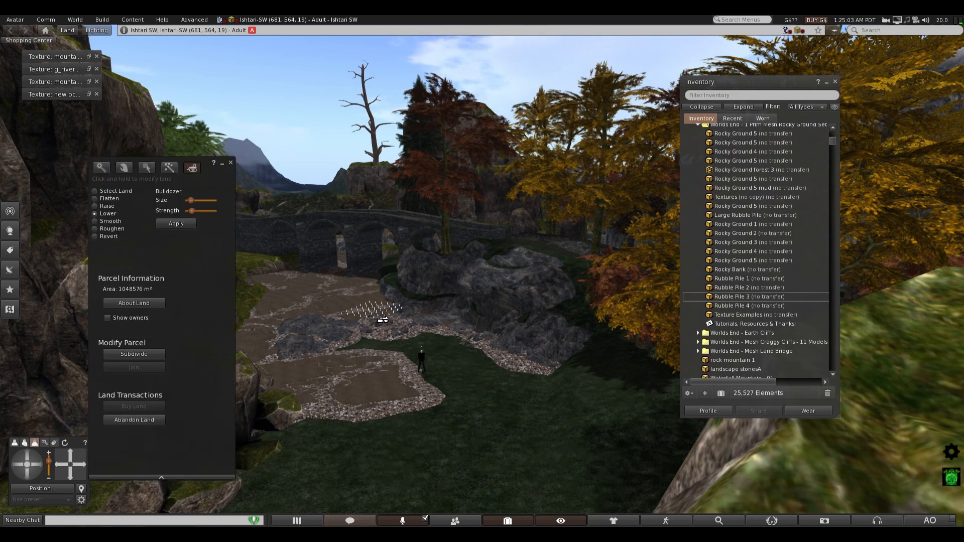
mouse_move(384, 320)
mouse_down()
mouse_move(428, 344)
mouse_move(416, 324)
mouse_move(402, 339)
mouse_move(399, 306)
mouse_up()
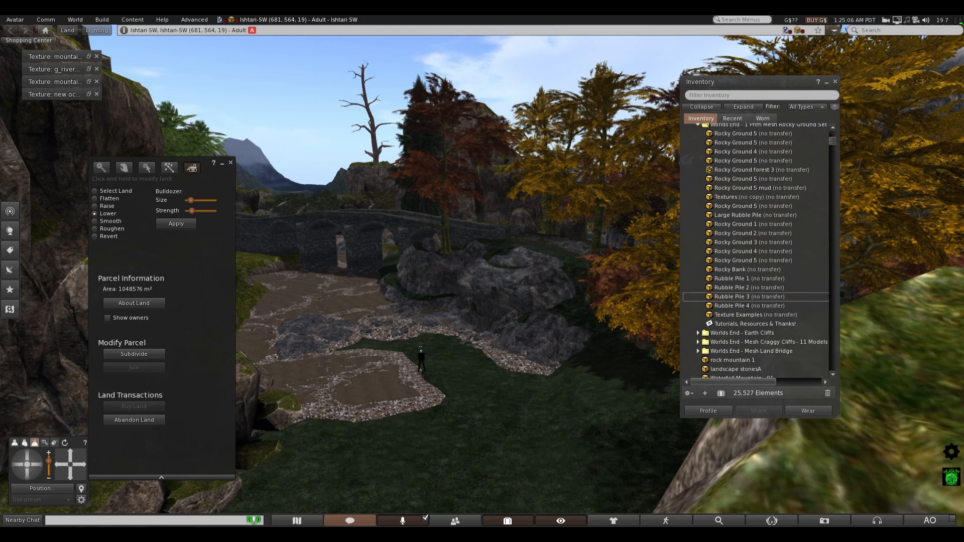
- Toggle water rendering and apply the Lower bulldozer to the grassy bank beside the pebble patch, near the avatar
key(ctrl+alt+shift+7)
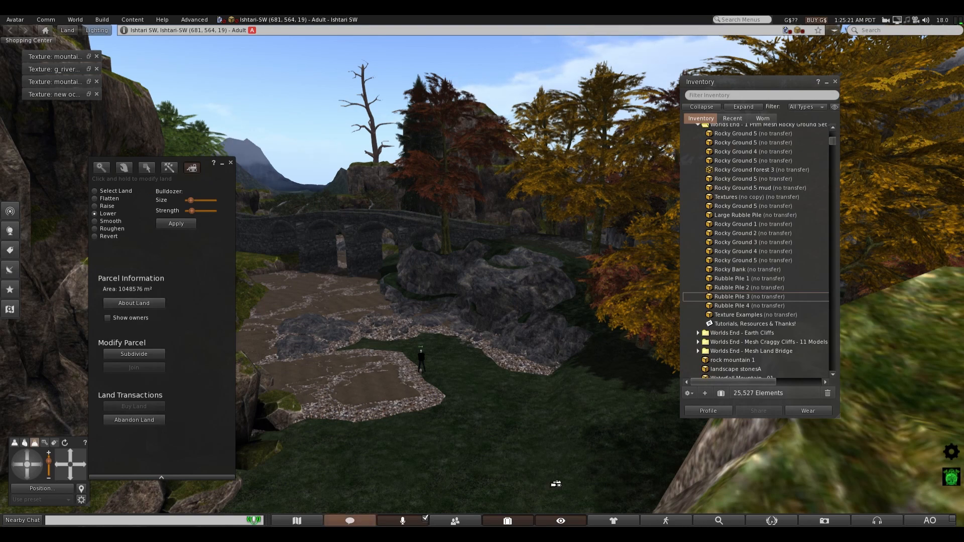
click(458, 421)
mouse_move(472, 387)
mouse_down()
mouse_move(552, 389)
mouse_move(428, 387)
mouse_move(463, 382)
mouse_move(491, 401)
mouse_up()
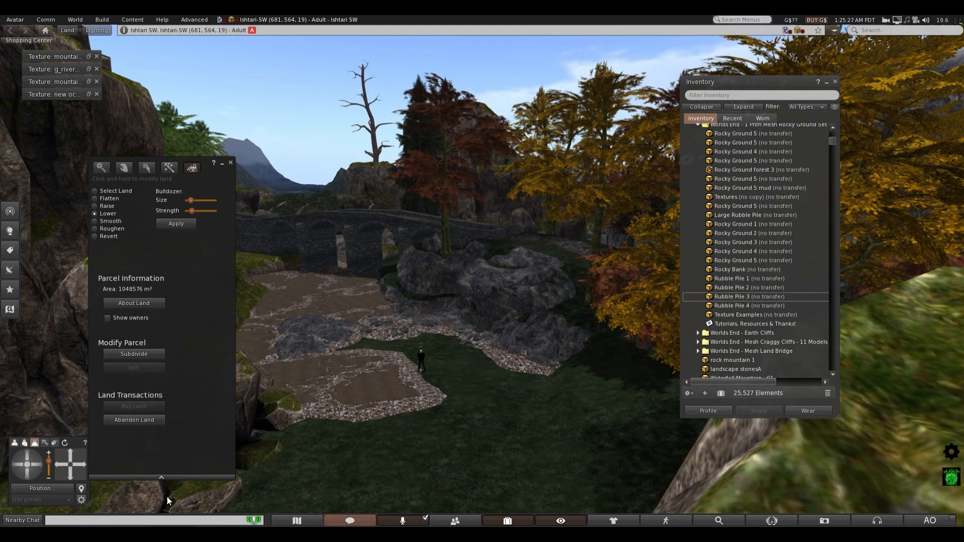